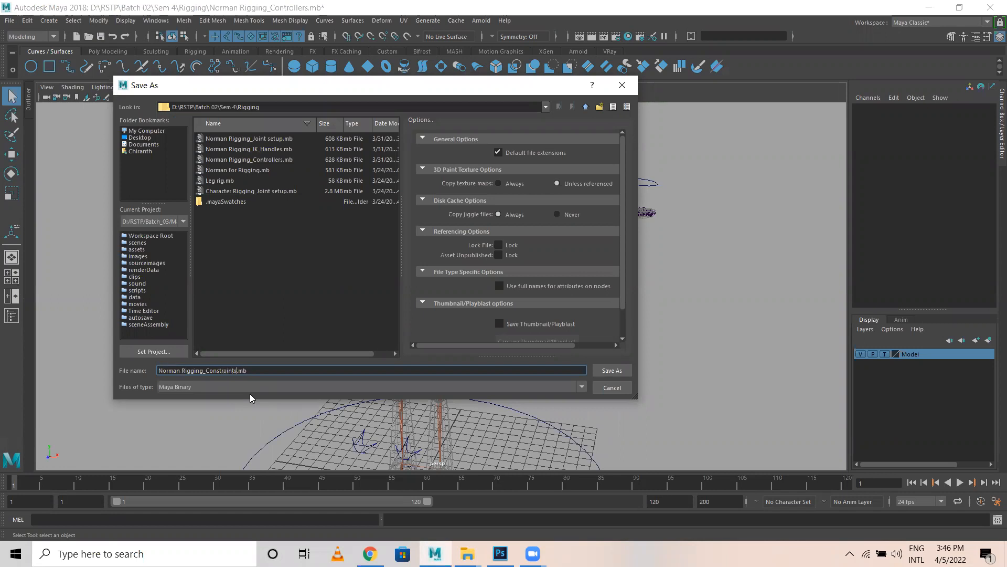
# Save the scene as Norman Rigging_Constraints.mb and switch to the Rigging menu set
pyautogui.press('Return')
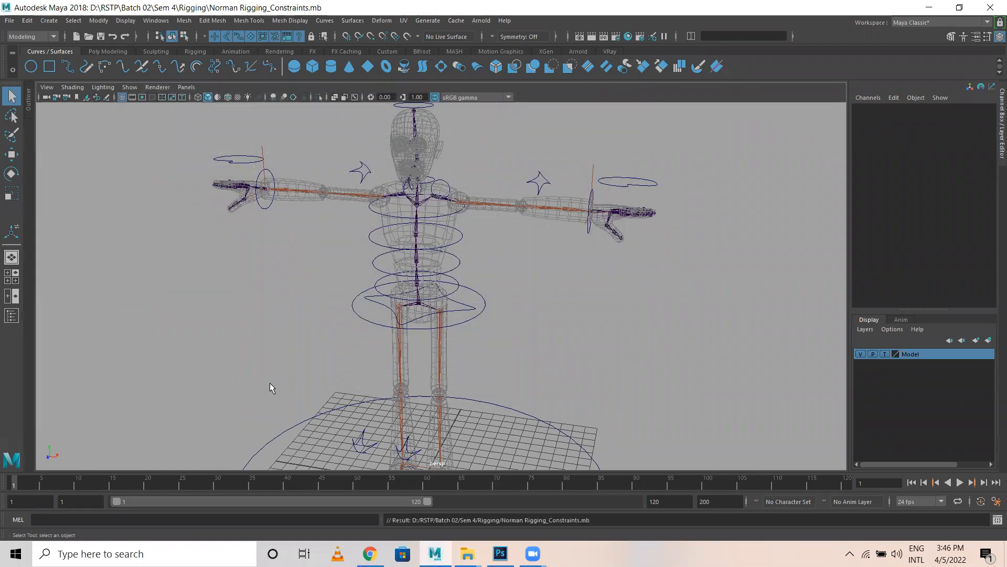
pyautogui.scroll(2, 277, 259)
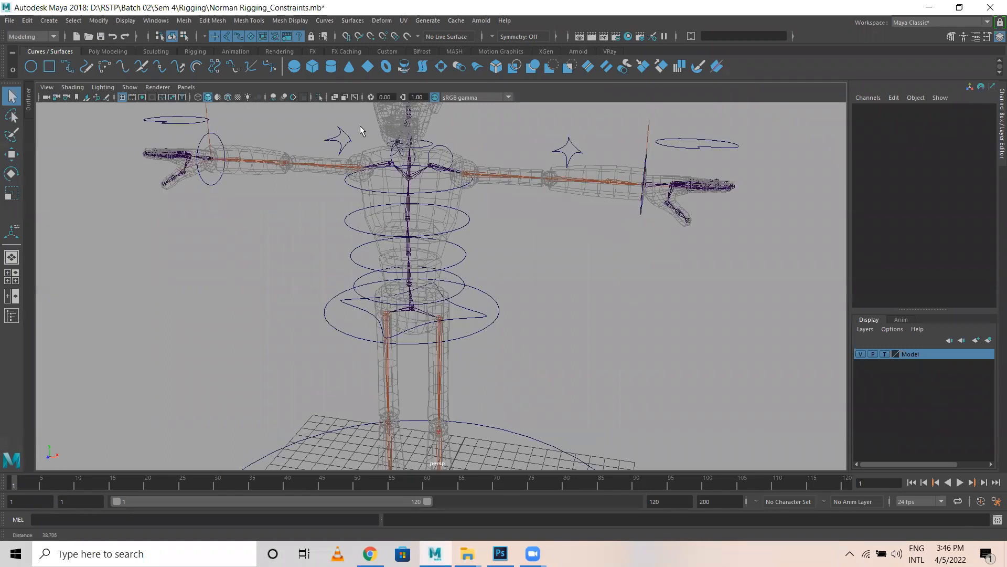
pyautogui.click(47, 36)
pyautogui.click(29, 57)
pyautogui.click(268, 21)
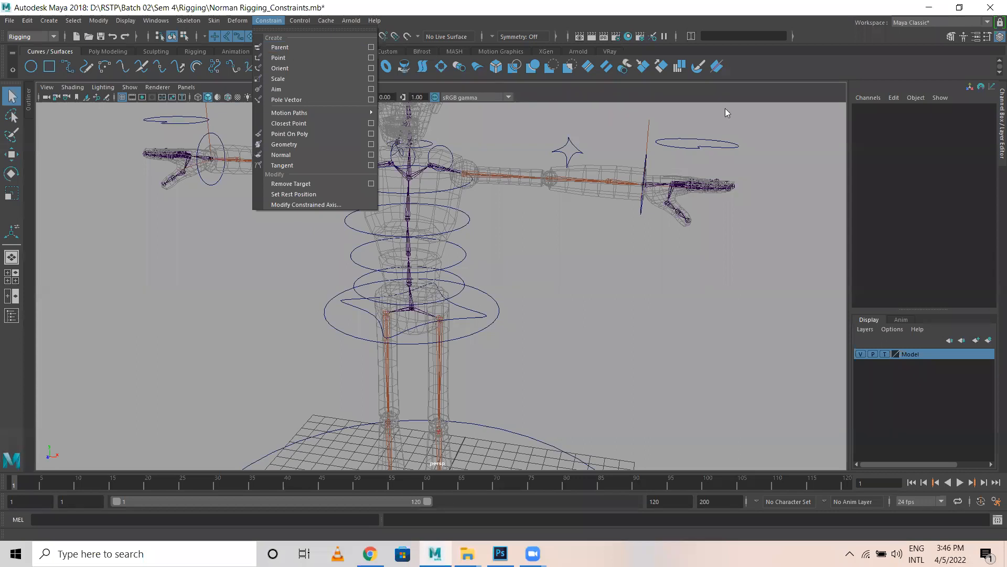
pyautogui.click(646, 169)
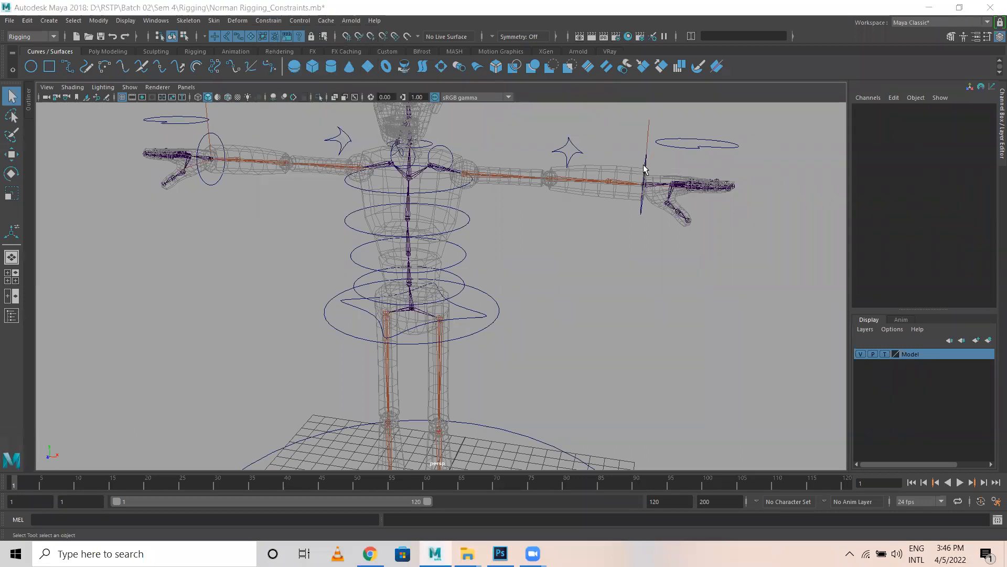
pyautogui.click(650, 146)
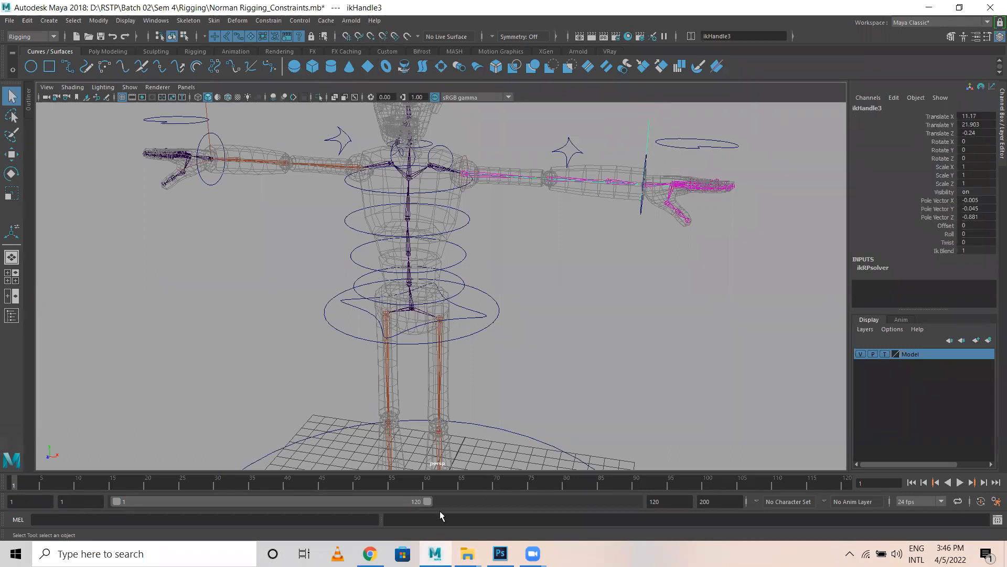
pyautogui.click(267, 21)
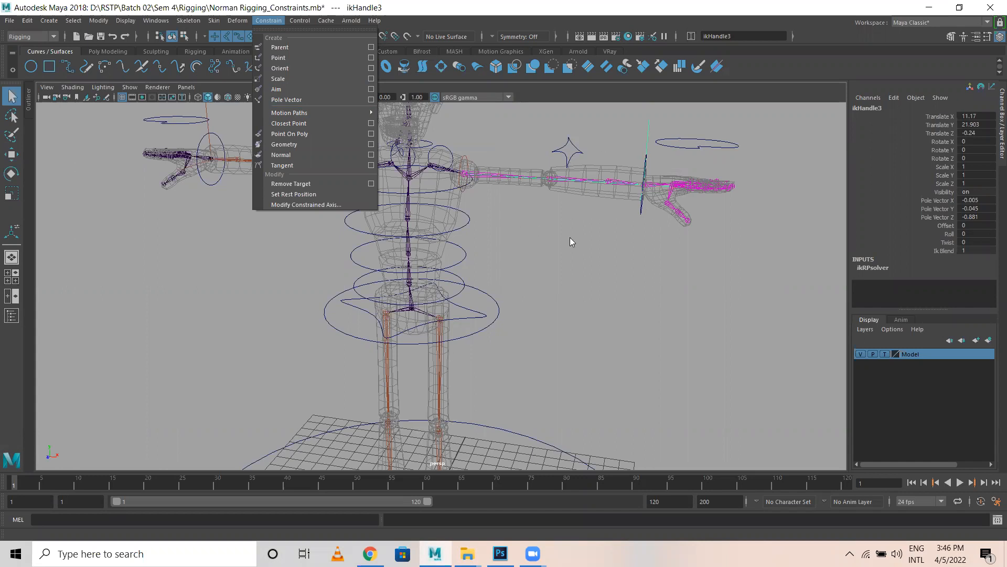
pyautogui.click(574, 264)
pyautogui.click(589, 215)
# Try moving the left arm's IK handle along X to test how the arm bends, and undo the move
pyautogui.scroll(3, 689, 229)
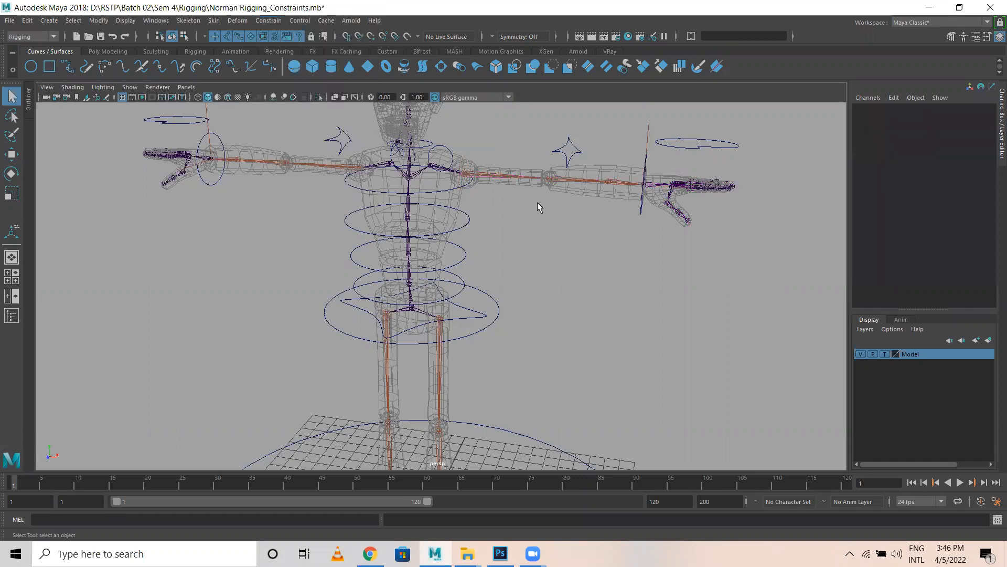
pyautogui.keyDown('alt'); pyautogui.moveTo(690, 228); pyautogui.dragTo(537, 294, button='middle'); pyautogui.keyUp('alt')
pyautogui.keyDown('alt'); pyautogui.moveTo(538, 293); pyautogui.dragTo(438, 312); pyautogui.keyUp('alt')
pyautogui.scroll(2, 439, 315)
pyautogui.scroll(3, 468, 310)
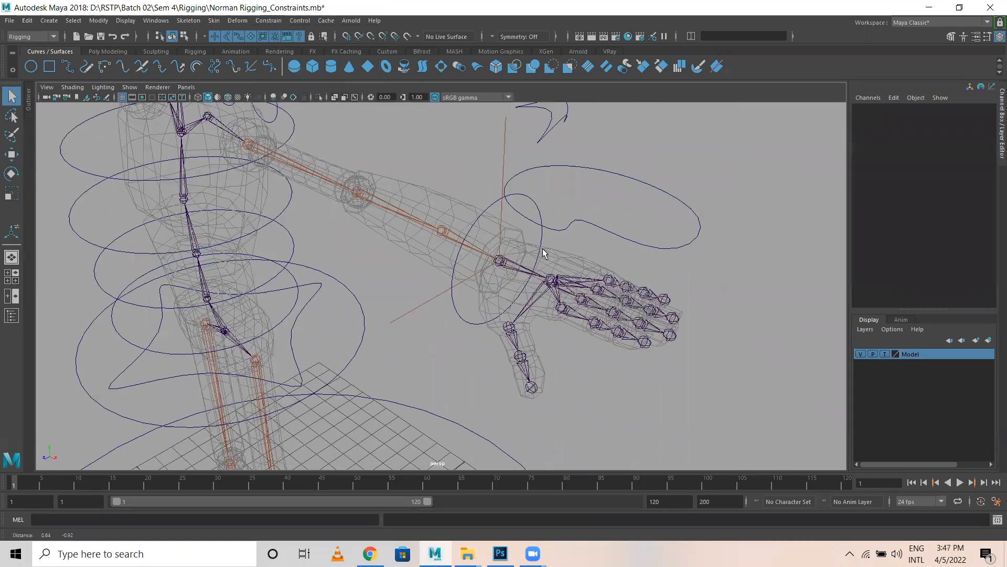
pyautogui.click(505, 318)
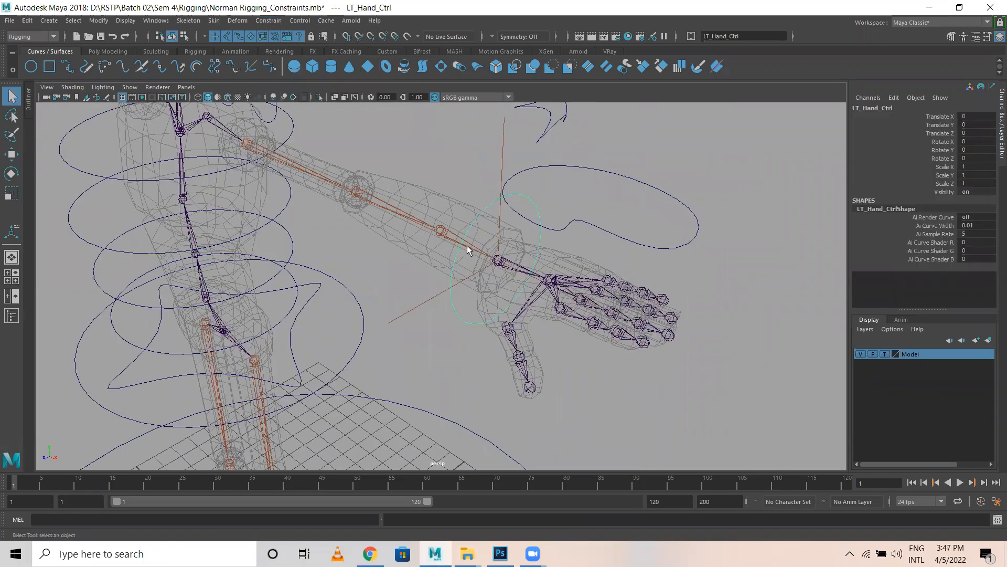
pyautogui.moveTo(486, 139); pyautogui.dragTo(510, 153)
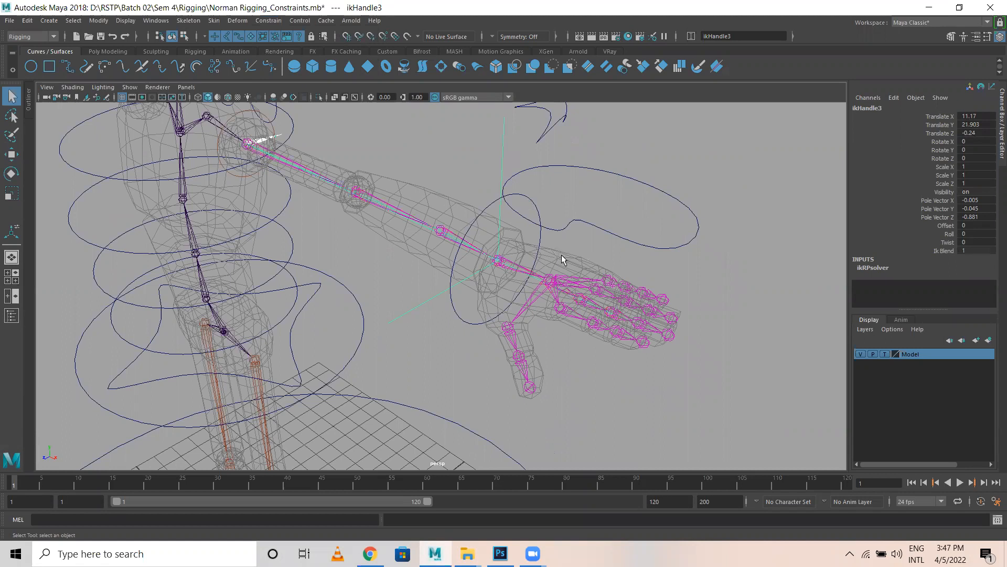
pyautogui.press('w')
pyautogui.moveTo(536, 278); pyautogui.dragTo(440, 233)
pyautogui.hotkey('ctrl', 'z')
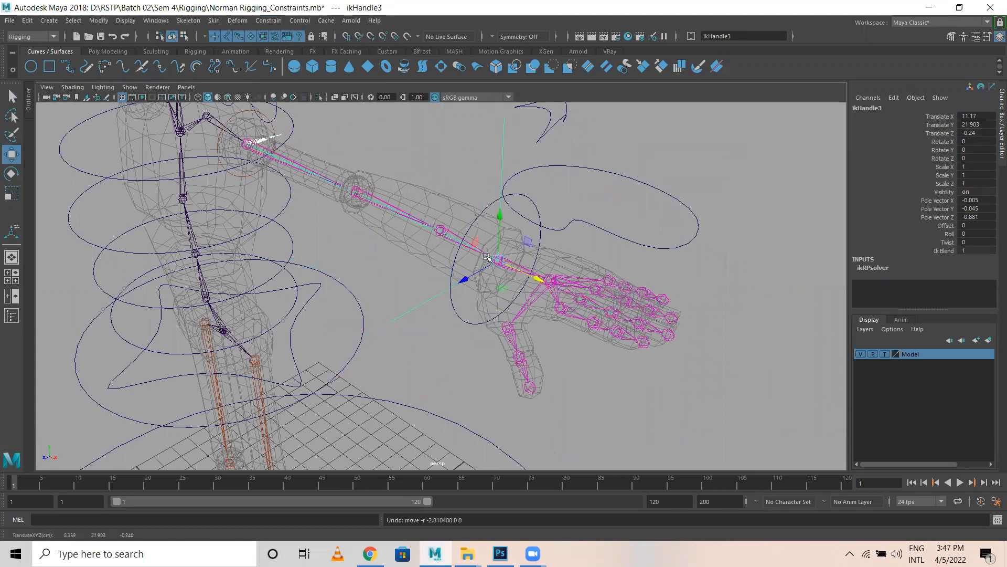
# Add a point constraint driving LT_Hand_Ctrl from the left arm's IK handle, with Maintain offset on and all axes constrained
pyautogui.keyDown('alt'); pyautogui.moveTo(396, 333); pyautogui.dragTo(476, 296); pyautogui.keyUp('alt')
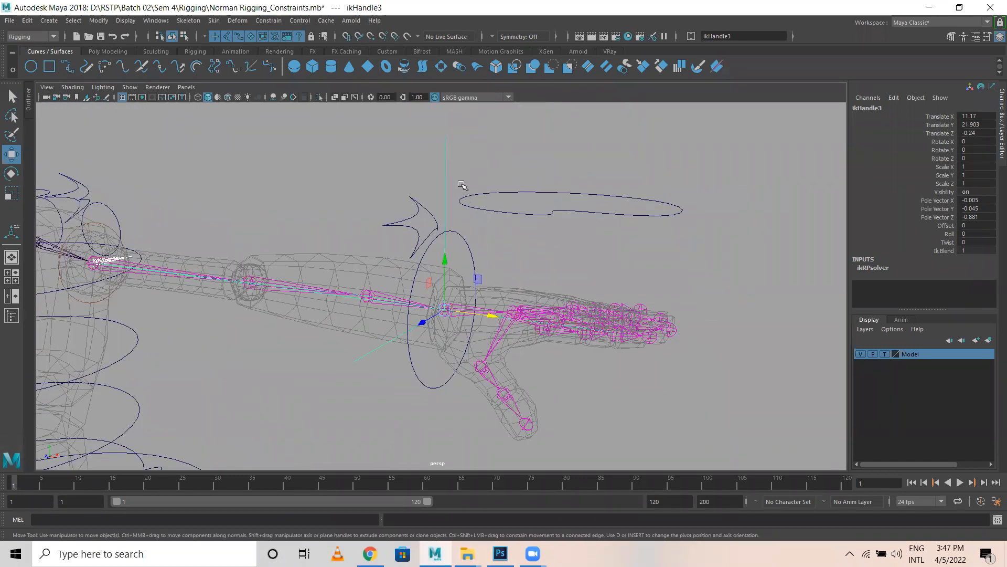
pyautogui.click(431, 387)
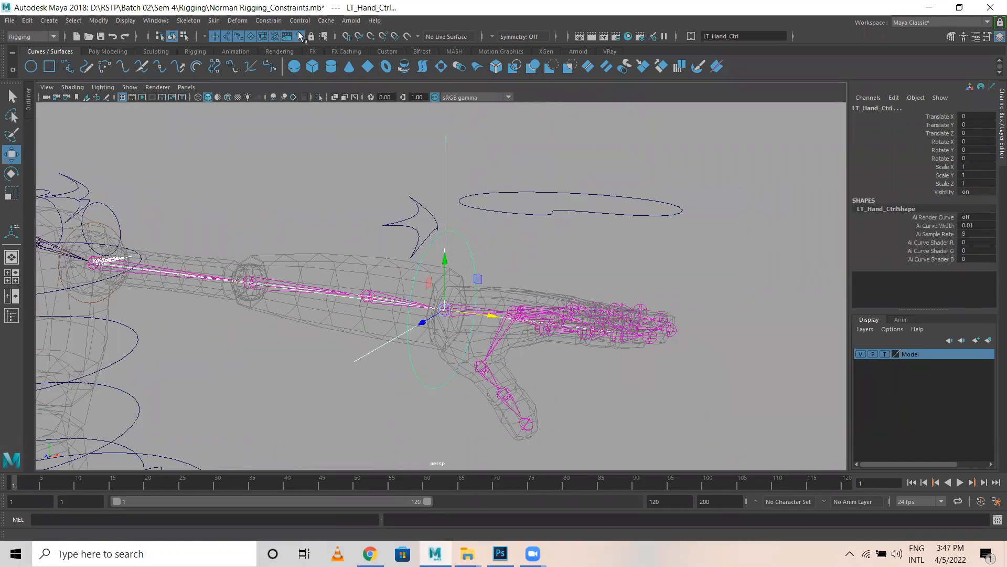
pyautogui.click(271, 22)
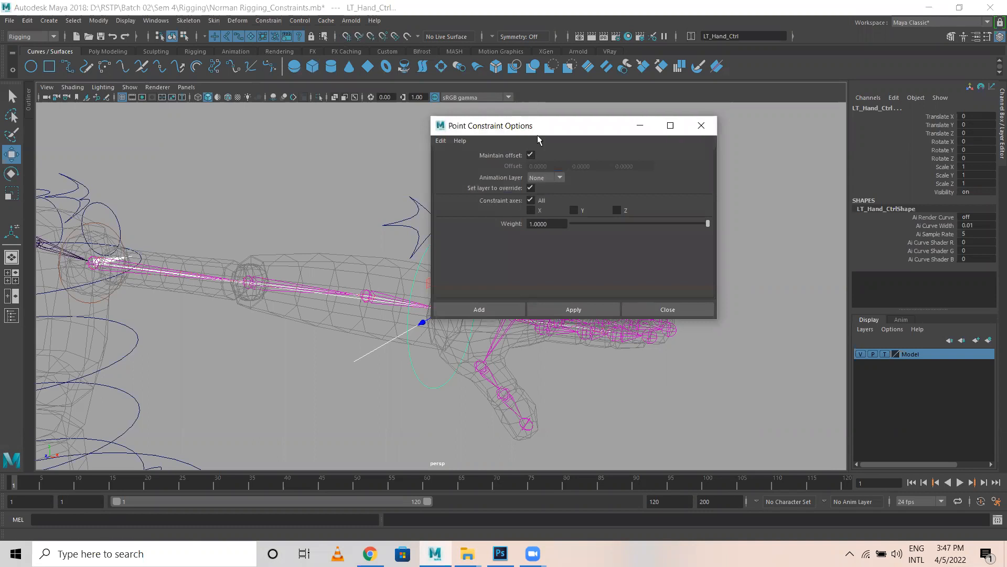
pyautogui.moveTo(538, 136); pyautogui.dragTo(549, 107)
pyautogui.click(491, 277)
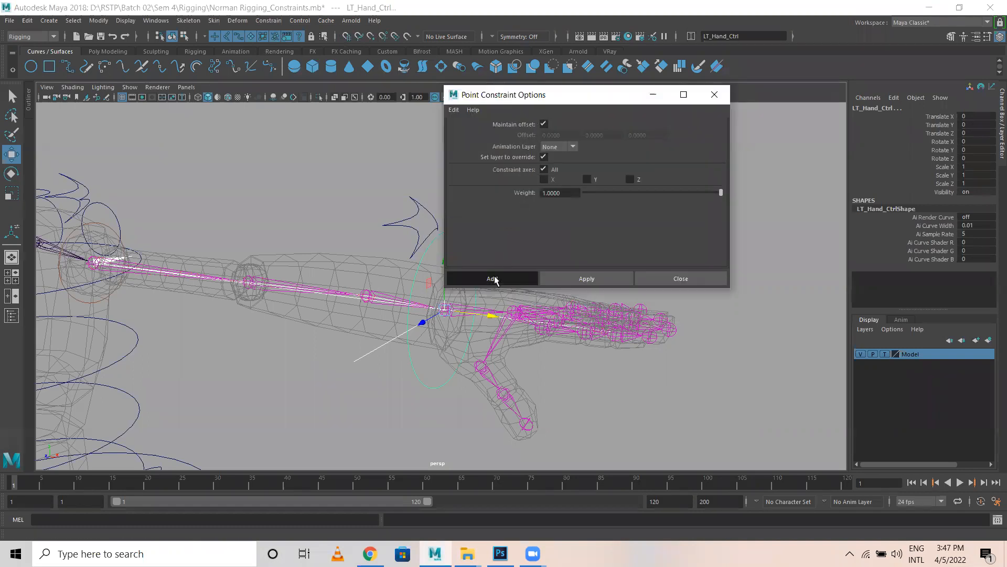
# Test-move LT_Hand_Ctrl along X, and undo both the move and the point constraint on the control
pyautogui.click(477, 243)
pyautogui.click(472, 263)
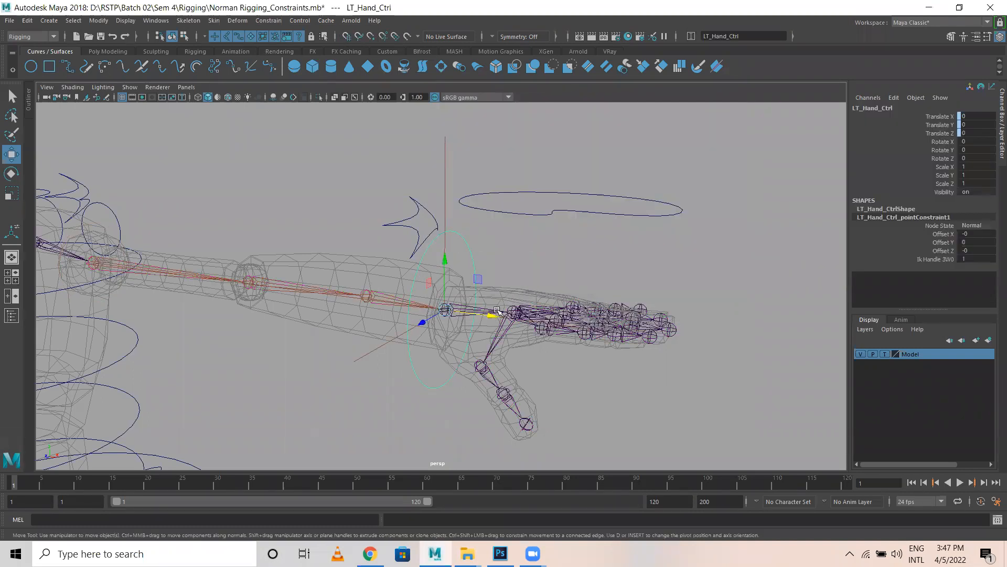
pyautogui.moveTo(489, 315); pyautogui.dragTo(424, 290)
pyautogui.hotkey('ctrl', 'z')
pyautogui.hotkey('ctrl', 'z')
pyautogui.hotkey('ctrl', 'z')
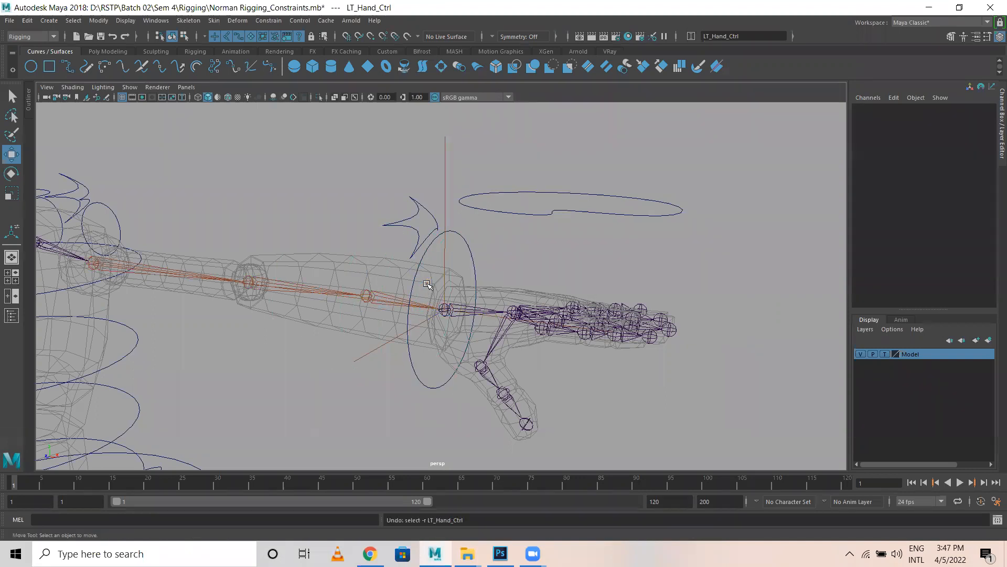
pyautogui.hotkey('ctrl', 'z')
pyautogui.hotkey('ctrl', 'z')
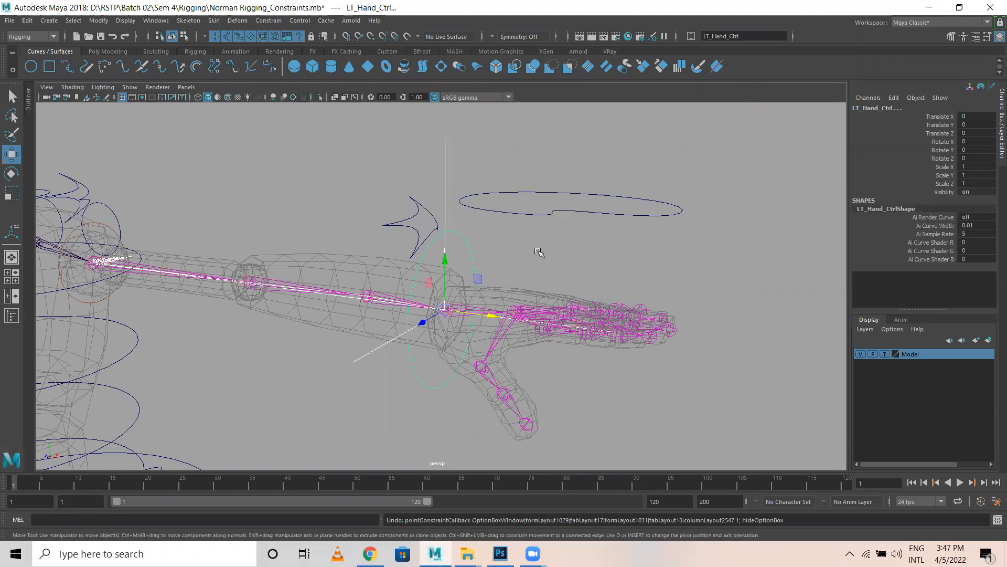
# Point-constrain the left arm's IK handle to LT_Hand_Ctrl, with Maintain offset on and all axes constrained
pyautogui.click(485, 258)
pyautogui.moveTo(462, 248); pyautogui.dragTo(494, 264)
pyautogui.keyDown('shift'); pyautogui.moveTo(455, 161); pyautogui.dragTo(459, 163); pyautogui.keyUp('shift')
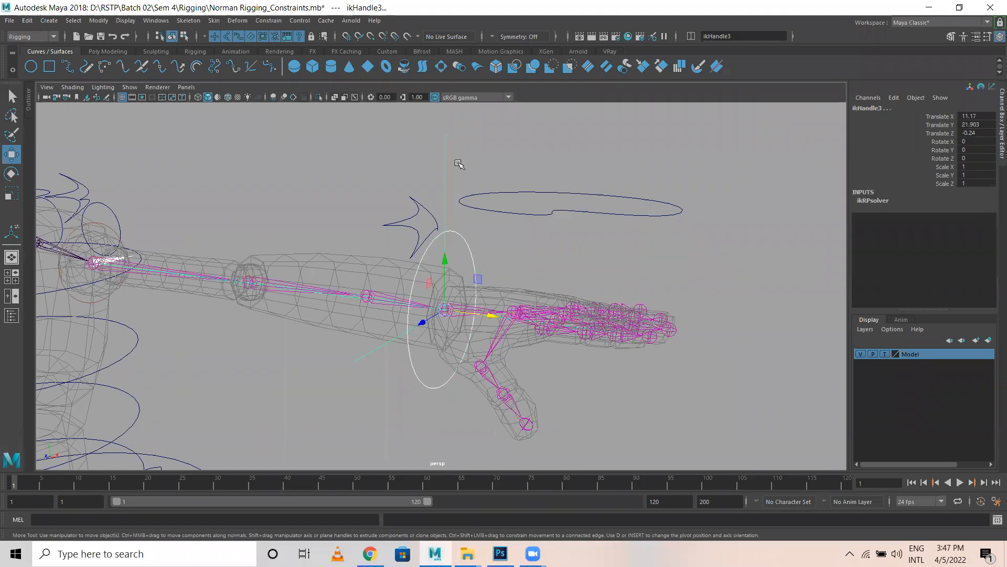
pyautogui.click(268, 20)
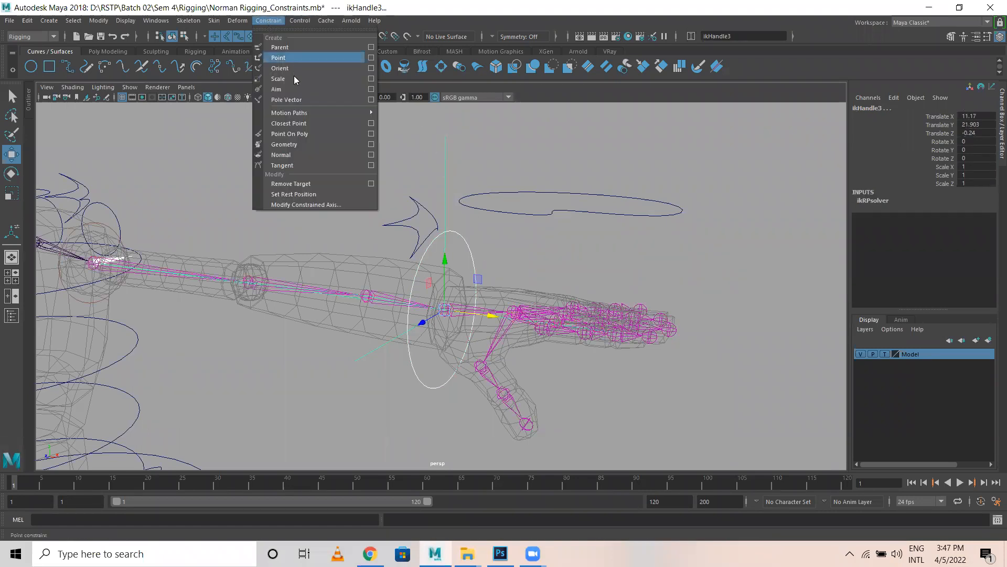
pyautogui.click(371, 58)
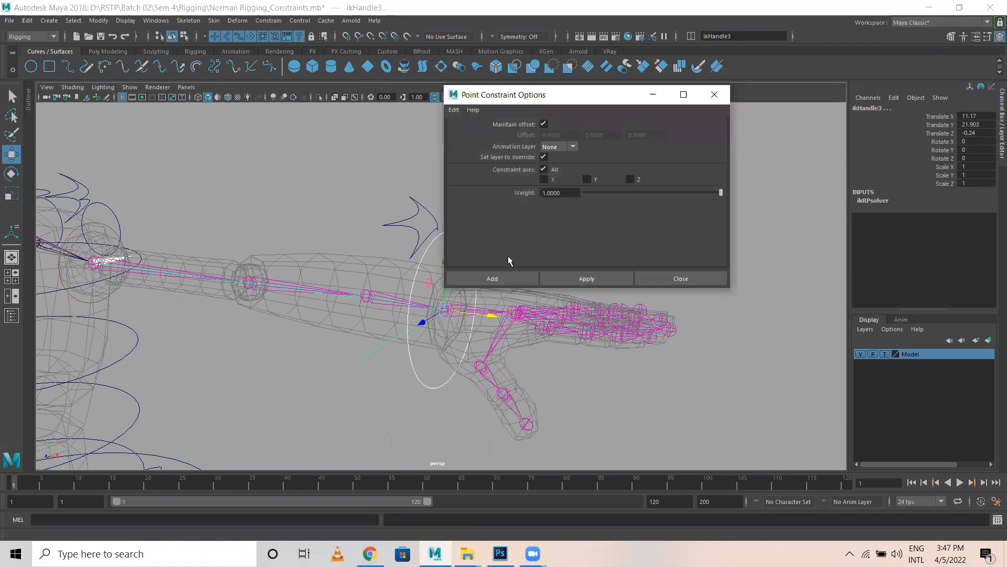
pyautogui.click(490, 274)
# Test-move LT_Hand_Ctrl to check that the left arm follows, and undo the move
pyautogui.click(534, 251)
pyautogui.click(464, 249)
pyautogui.moveTo(492, 315); pyautogui.dragTo(430, 249)
pyautogui.hotkey('ctrl', 'z')
pyautogui.click(533, 230)
# Try to add another point constraint with Maintain offset to the left arm's IK handle, and close the options
pyautogui.keyDown('alt'); pyautogui.moveTo(429, 250); pyautogui.dragTo(360, 247, button='middle'); pyautogui.keyUp('alt')
pyautogui.scroll(2, 381, 225)
pyautogui.click(397, 230)
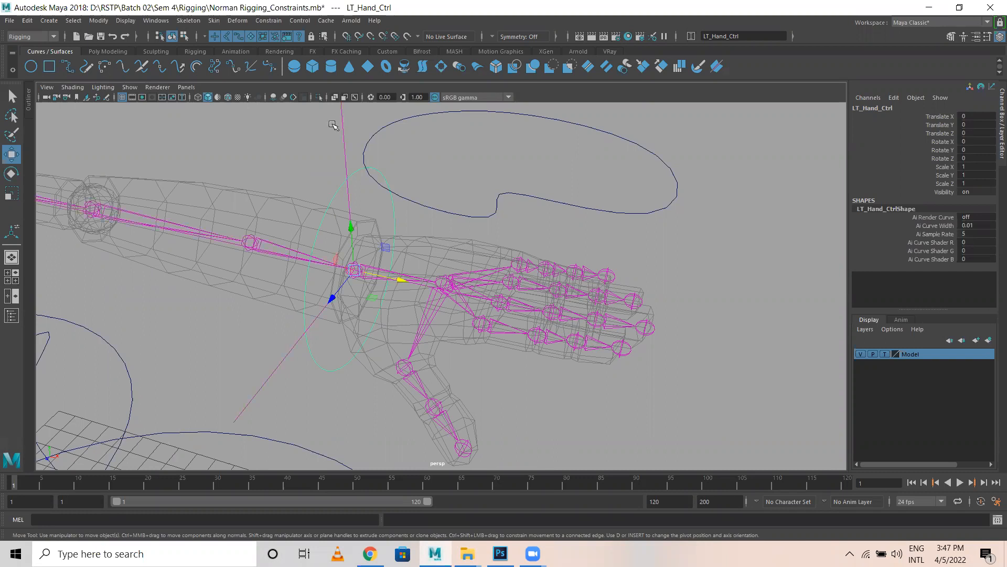
pyautogui.click(348, 136)
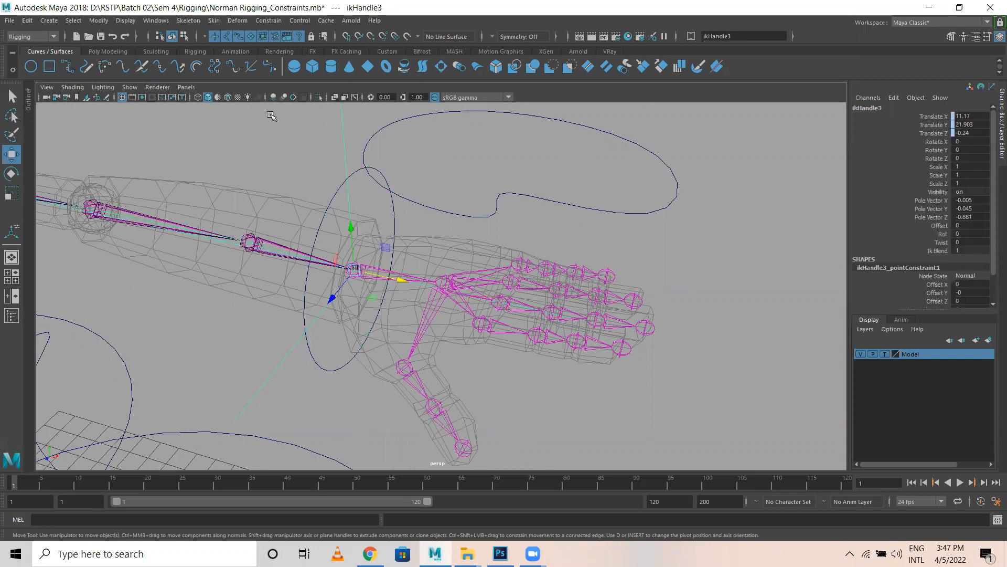
pyautogui.click(269, 20)
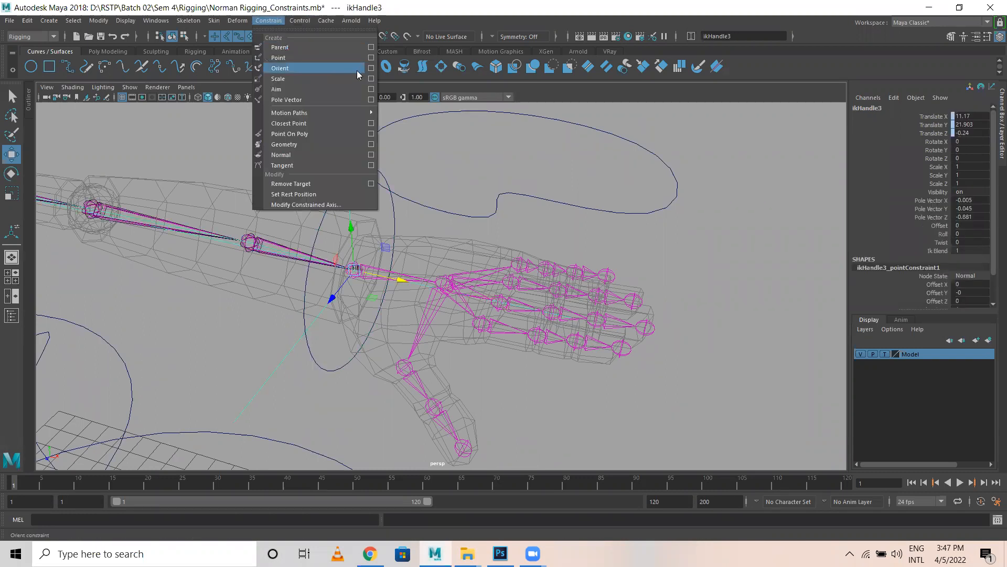
pyautogui.click(372, 58)
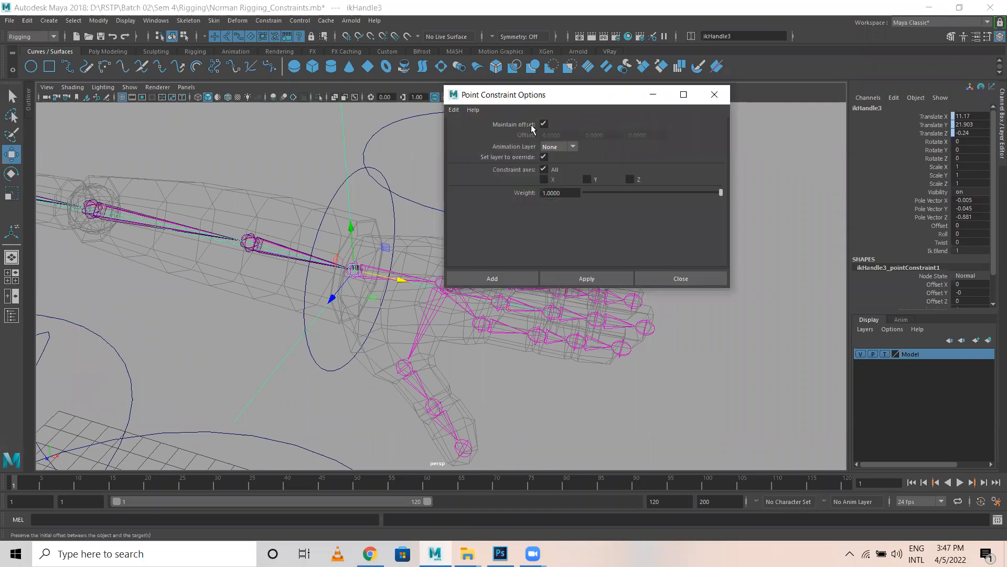
pyautogui.click(503, 277)
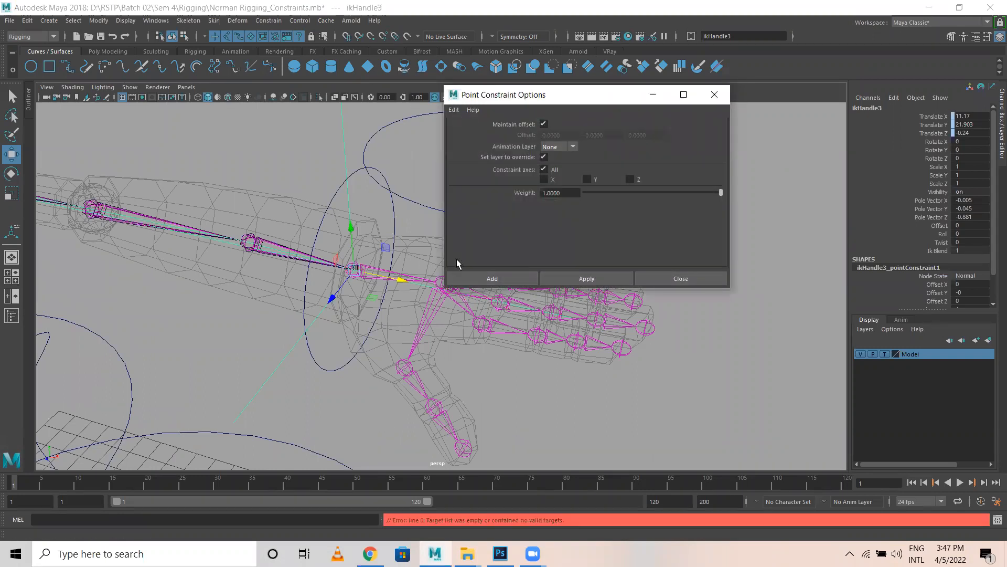
pyautogui.click(669, 278)
pyautogui.click(474, 241)
# Examine the left arm's IK handle together with LT_Hand_Ctrl, and undo the test changes
pyautogui.keyDown('alt'); pyautogui.moveTo(378, 227); pyautogui.dragTo(288, 196); pyautogui.keyUp('alt')
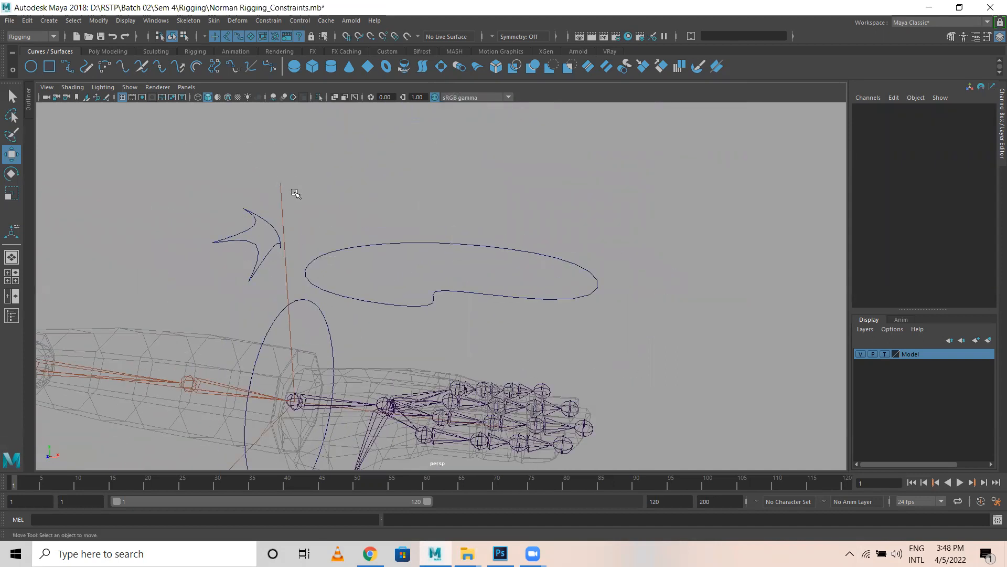
pyautogui.click(296, 194)
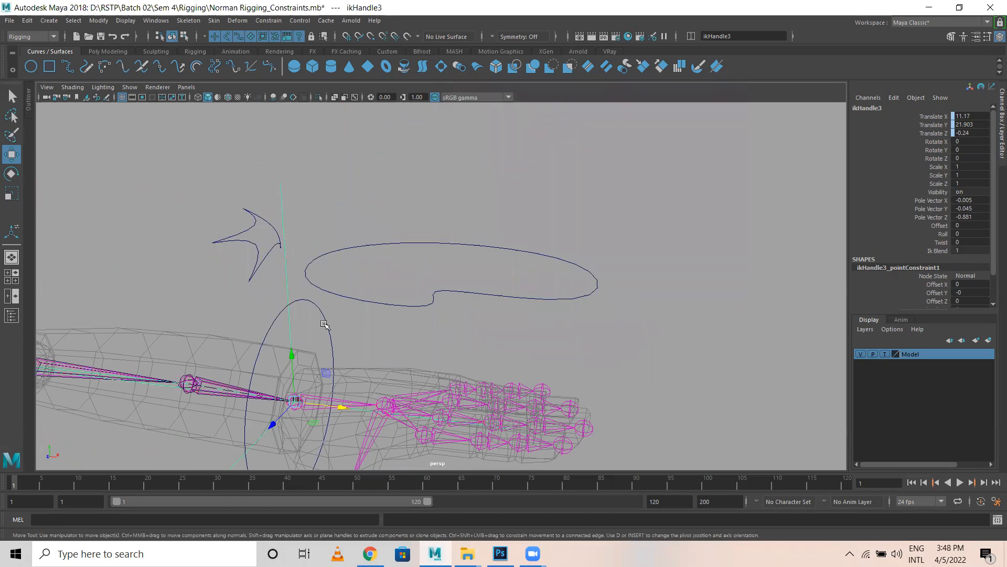
pyautogui.moveTo(353, 334); pyautogui.dragTo(357, 334)
pyautogui.scroll(-5, 396, 332)
pyautogui.keyDown('alt'); pyautogui.moveTo(420, 376); pyautogui.dragTo(429, 392); pyautogui.keyUp('alt')
pyautogui.keyDown('alt'); pyautogui.moveTo(428, 391); pyautogui.dragTo(429, 355, button='middle'); pyautogui.keyUp('alt')
pyautogui.keyDown('alt'); pyautogui.moveTo(429, 329); pyautogui.dragTo(340, 328); pyautogui.keyUp('alt')
pyautogui.hotkey('ctrl', 'z')
pyautogui.hotkey('shift', 'z')
pyautogui.hotkey('ctrl', 'z')
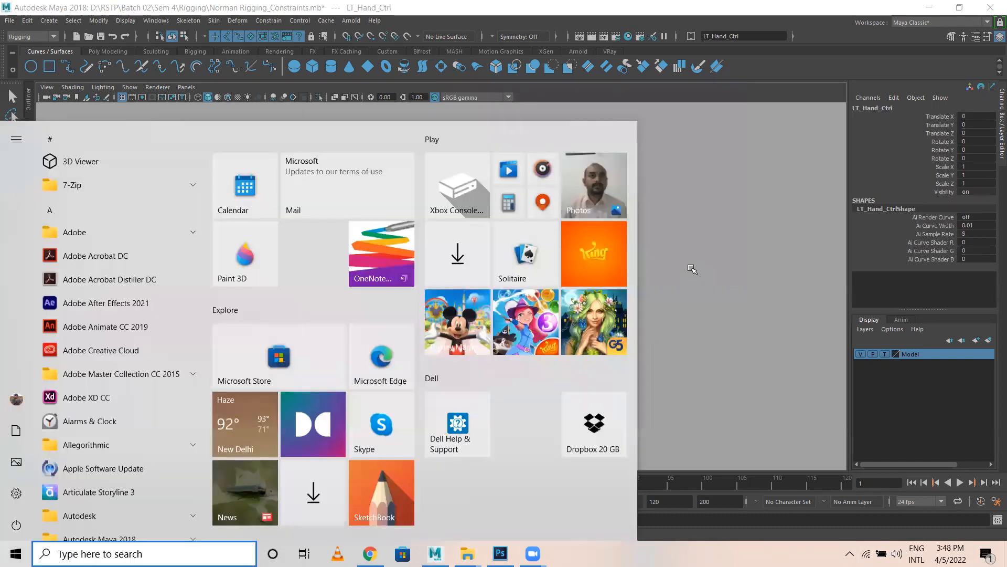
pyautogui.press('super')
pyautogui.click(692, 266)
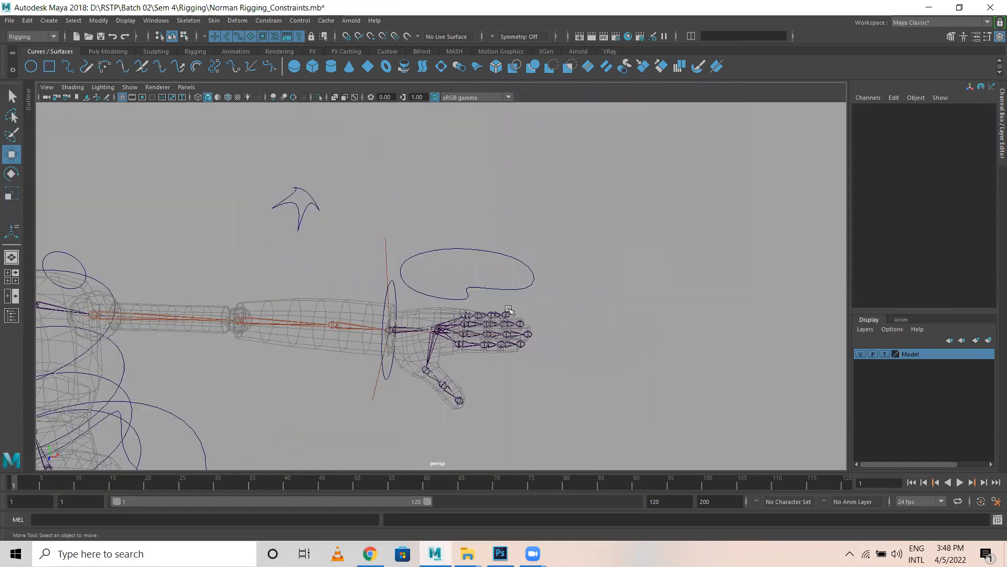
# Point-constrain the right arm's IK handle to RT_Hand_Ctrl on the right wrist
pyautogui.keyDown('alt'); pyautogui.moveTo(370, 304); pyautogui.dragTo(749, 297, button='right'); pyautogui.keyUp('alt')
pyautogui.keyDown('alt'); pyautogui.moveTo(63, 287); pyautogui.dragTo(616, 283, button='middle'); pyautogui.keyUp('alt')
pyautogui.keyDown('alt'); pyautogui.moveTo(368, 308); pyautogui.dragTo(456, 309, button='right'); pyautogui.keyUp('alt')
pyautogui.keyDown('alt'); pyautogui.moveTo(467, 329); pyautogui.dragTo(513, 312); pyautogui.keyUp('alt')
pyautogui.click(550, 340)
pyautogui.keyDown('shift'); pyautogui.click(470, 292); pyautogui.keyUp('shift')
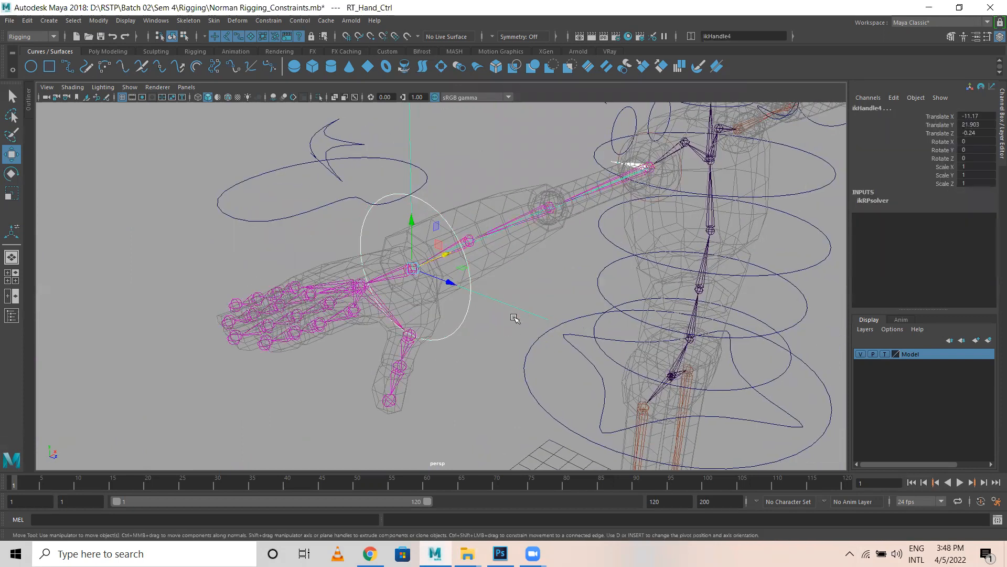
pyautogui.click(269, 20)
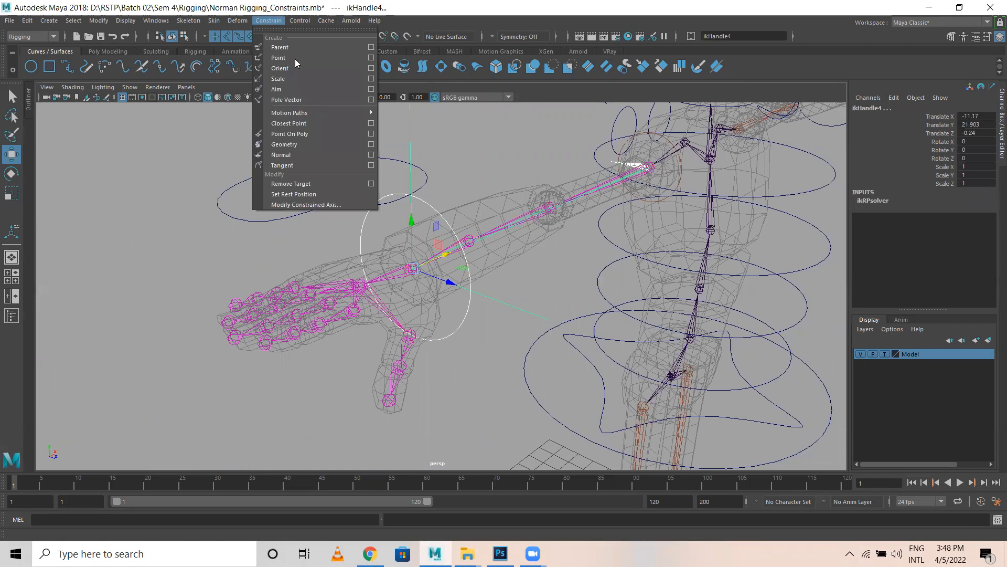
pyautogui.click(278, 59)
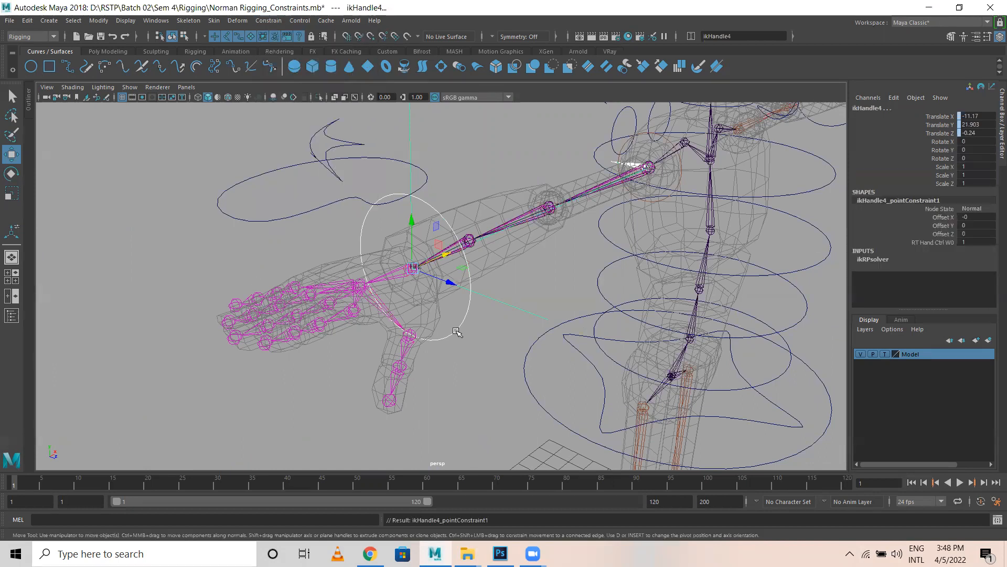
# Test-move RT_Hand_Ctrl to check that the right arm follows, and undo the move
pyautogui.click(457, 331)
pyautogui.moveTo(445, 257); pyautogui.dragTo(504, 230)
pyautogui.hotkey('ctrl', 'z')
# Examine the leg IK handles and foot controls, and the overall character rig
pyautogui.scroll(-2, 538, 315)
pyautogui.keyDown('alt'); pyautogui.moveTo(538, 315); pyautogui.dragTo(486, 308, button='middle'); pyautogui.keyUp('alt')
pyautogui.keyDown('alt'); pyautogui.moveTo(486, 308); pyautogui.dragTo(472, 351, button='right'); pyautogui.keyUp('alt')
pyautogui.keyDown('alt'); pyautogui.moveTo(630, 362); pyautogui.dragTo(571, 339); pyautogui.keyUp('alt')
pyautogui.keyDown('alt'); pyautogui.moveTo(512, 292); pyautogui.dragTo(283, 265, button='middle'); pyautogui.keyUp('alt')
pyautogui.keyDown('alt'); pyautogui.moveTo(445, 357); pyautogui.dragTo(426, 201, button='middle'); pyautogui.keyUp('alt')
pyautogui.keyDown('alt'); pyautogui.moveTo(437, 341); pyautogui.dragTo(396, 195); pyautogui.keyUp('alt')
pyautogui.keyDown('alt'); pyautogui.moveTo(184, 195); pyautogui.dragTo(56, 184); pyautogui.keyUp('alt')
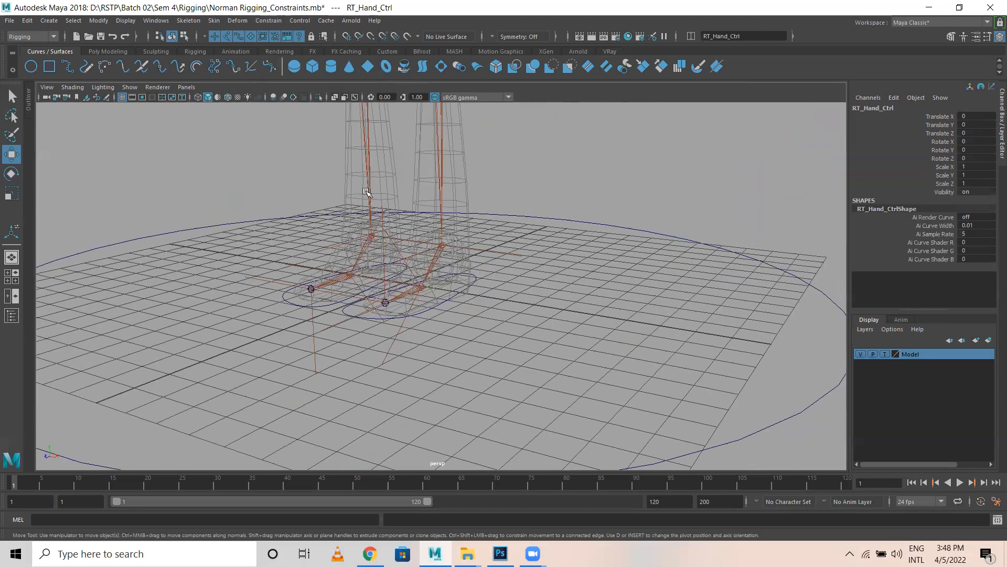
pyautogui.scroll(-5, 427, 215)
pyautogui.keyDown('alt'); pyautogui.moveTo(351, 181); pyautogui.dragTo(407, 226); pyautogui.keyUp('alt')
pyautogui.keyDown('alt'); pyautogui.moveTo(407, 225); pyautogui.dragTo(491, 225, button='middle'); pyautogui.keyUp('alt')
pyautogui.keyDown('alt'); pyautogui.moveTo(462, 286); pyautogui.dragTo(371, 275); pyautogui.keyUp('alt')
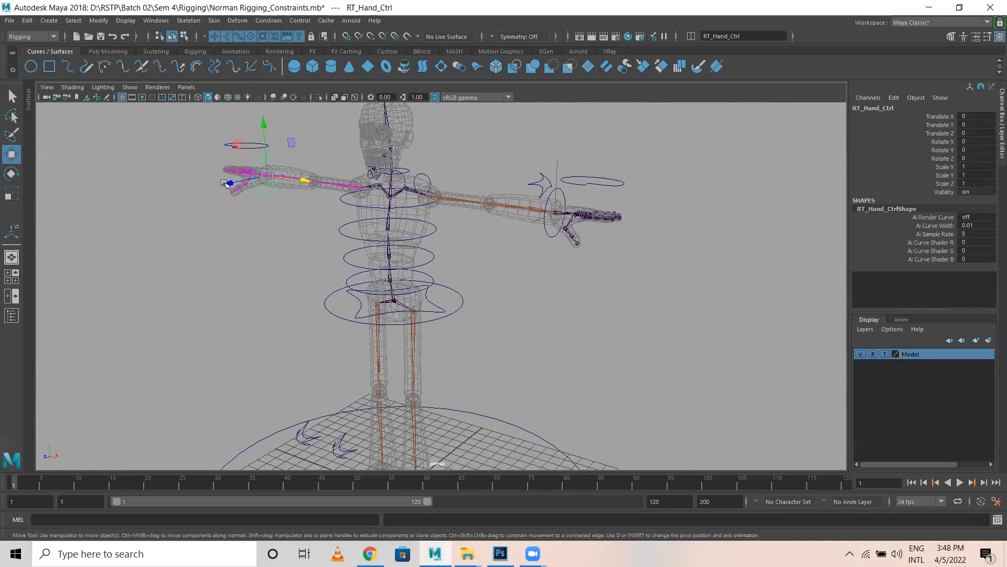
# Test-rotate Jaw_Ctrl and the jaw1 joint to compare their pivots, and undo both rotations
pyautogui.scroll(5, 467, 269)
pyautogui.keyDown('alt'); pyautogui.moveTo(324, 322); pyautogui.dragTo(312, 494, button='middle'); pyautogui.keyUp('alt')
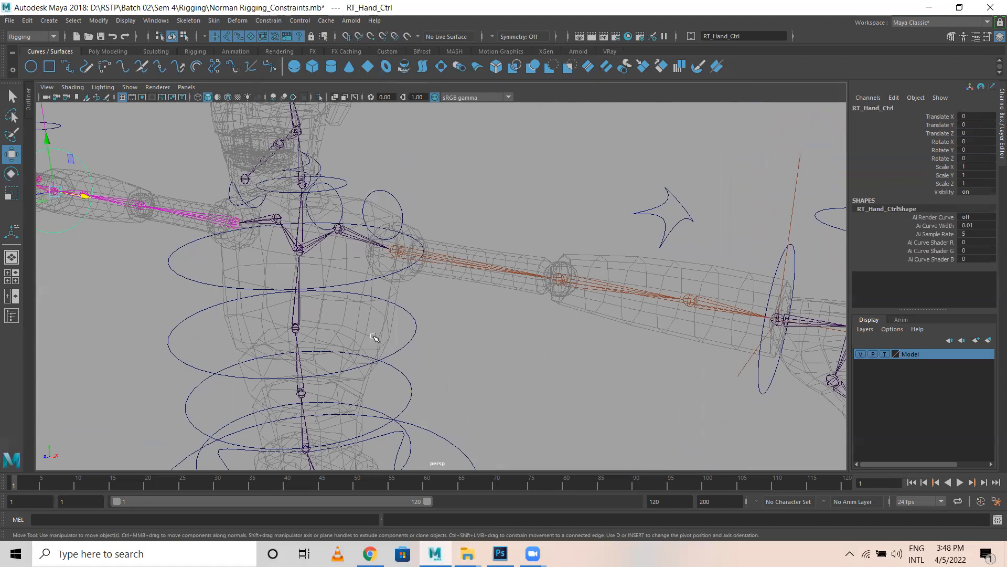
pyautogui.scroll(-4, 383, 293)
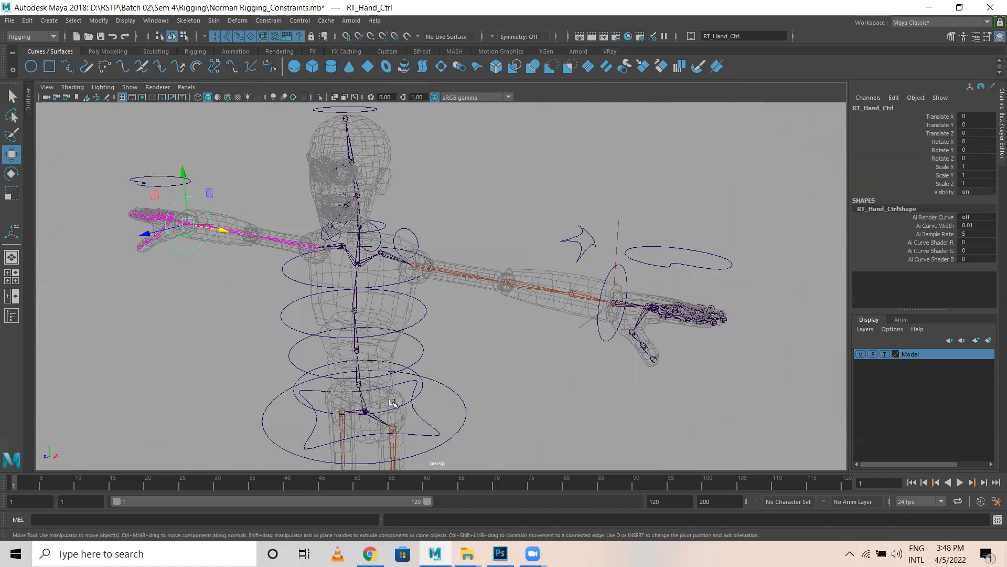
pyautogui.scroll(8, 272, 262)
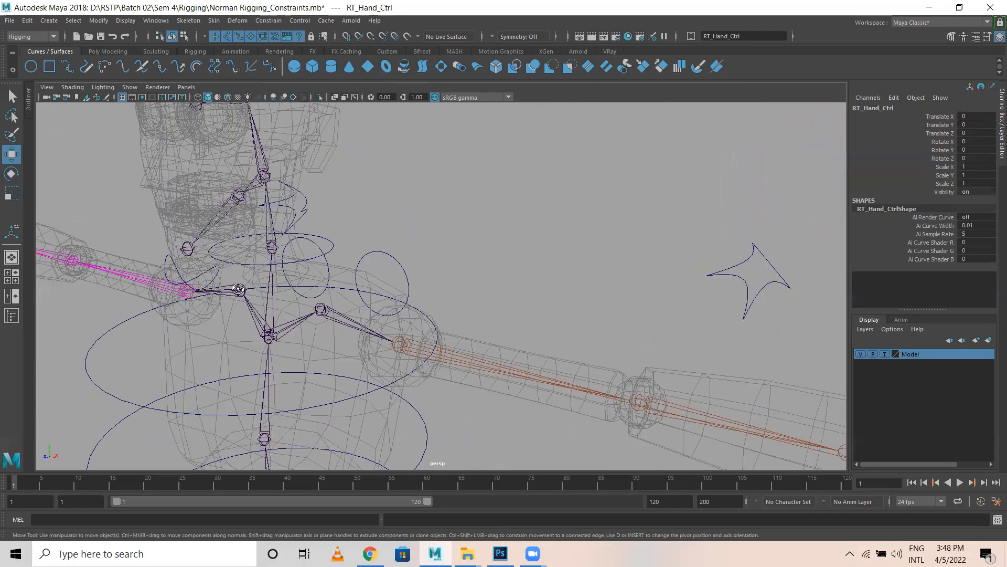
pyautogui.keyDown('alt'); pyautogui.moveTo(291, 260); pyautogui.dragTo(358, 218, button='middle'); pyautogui.keyUp('alt')
pyautogui.keyDown('alt'); pyautogui.moveTo(309, 276); pyautogui.dragTo(508, 218, button='middle'); pyautogui.keyUp('alt')
pyautogui.keyDown('alt'); pyautogui.moveTo(443, 222); pyautogui.dragTo(332, 336); pyautogui.keyUp('alt')
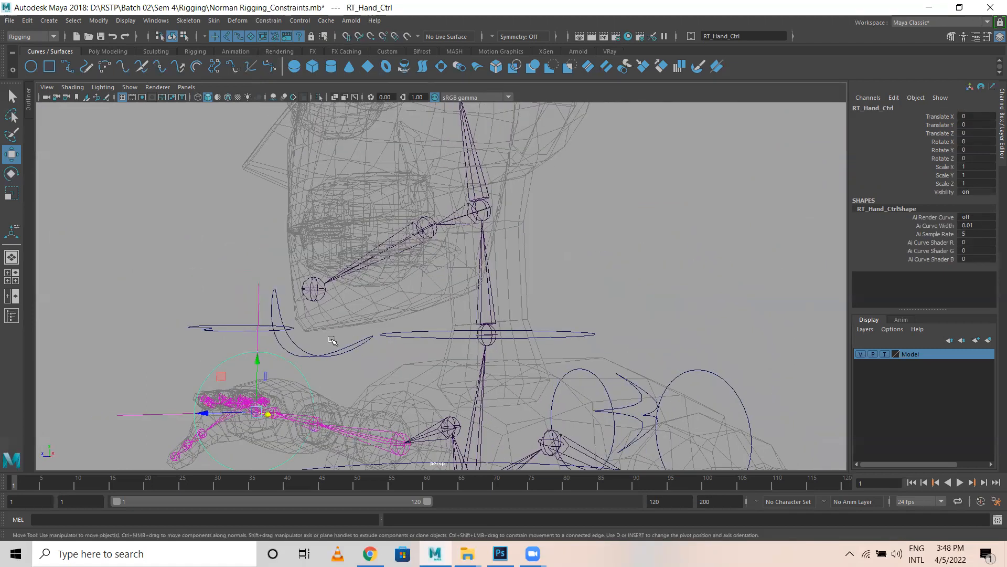
pyautogui.click(333, 350)
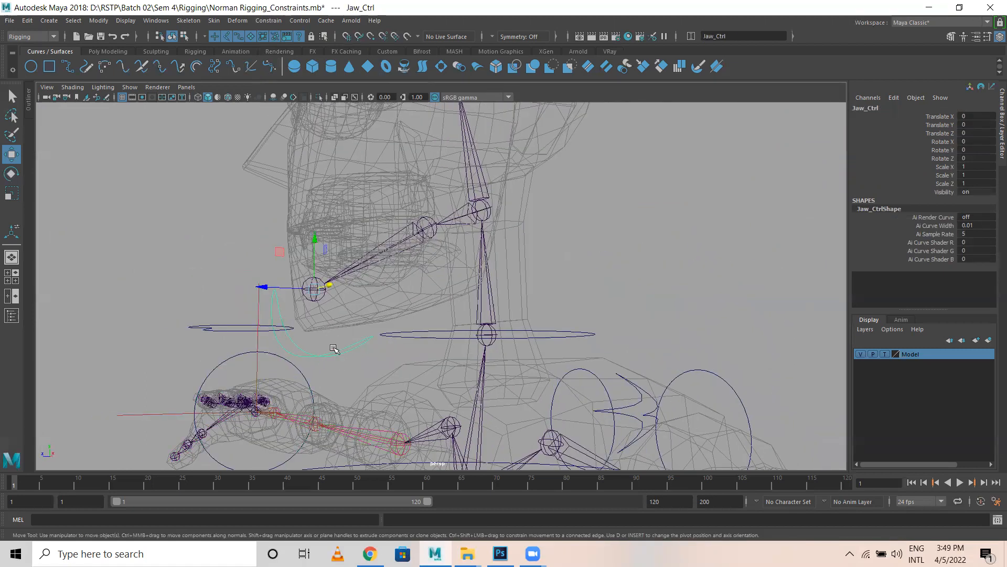
pyautogui.press('e')
pyautogui.moveTo(274, 261); pyautogui.dragTo(271, 231)
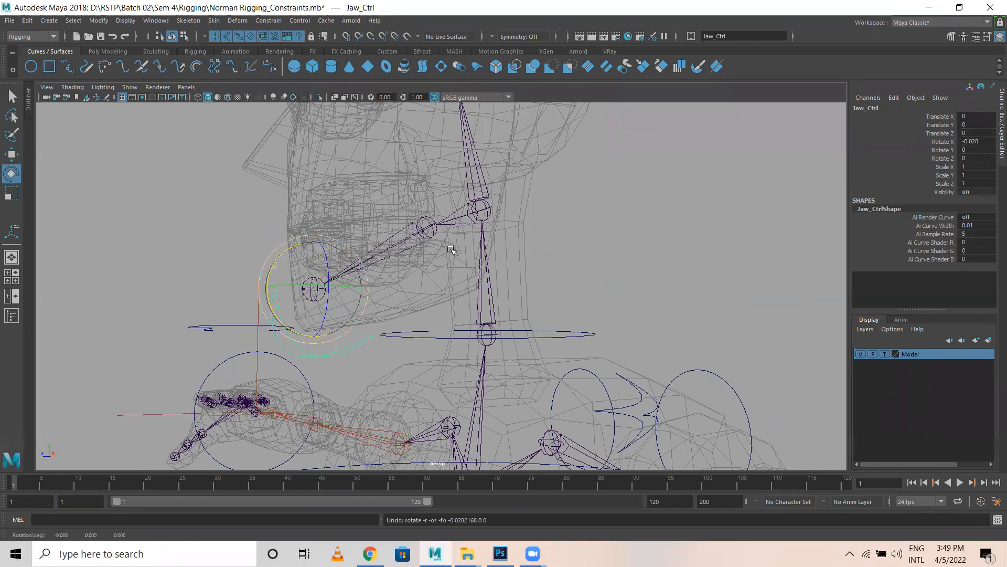
pyautogui.click(423, 212)
pyautogui.moveTo(391, 192); pyautogui.dragTo(350, 193)
pyautogui.hotkey('ctrl', 'z')
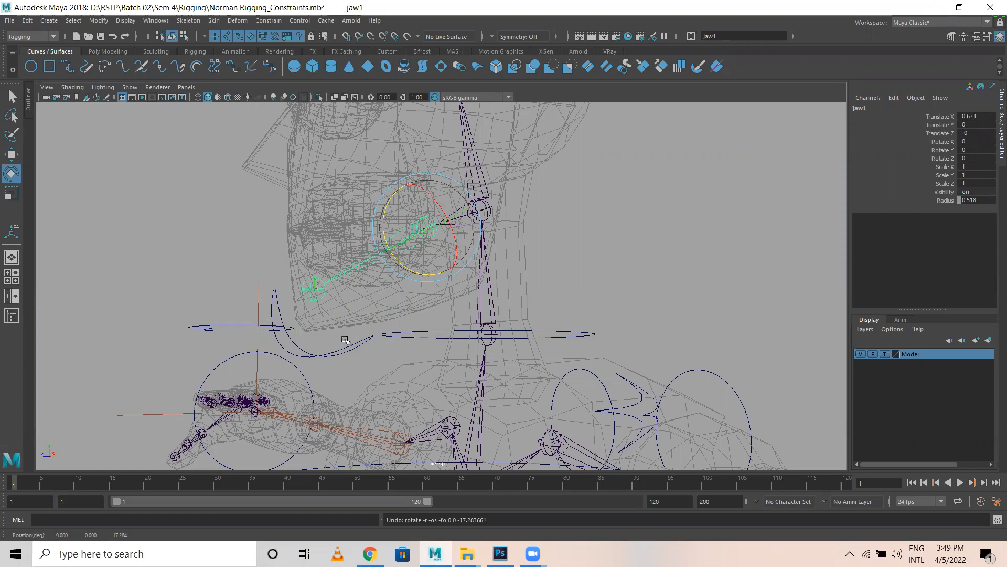
# Orient-constrain the jaw1 joint to Jaw_Ctrl with the offset maintained
pyautogui.click(348, 362)
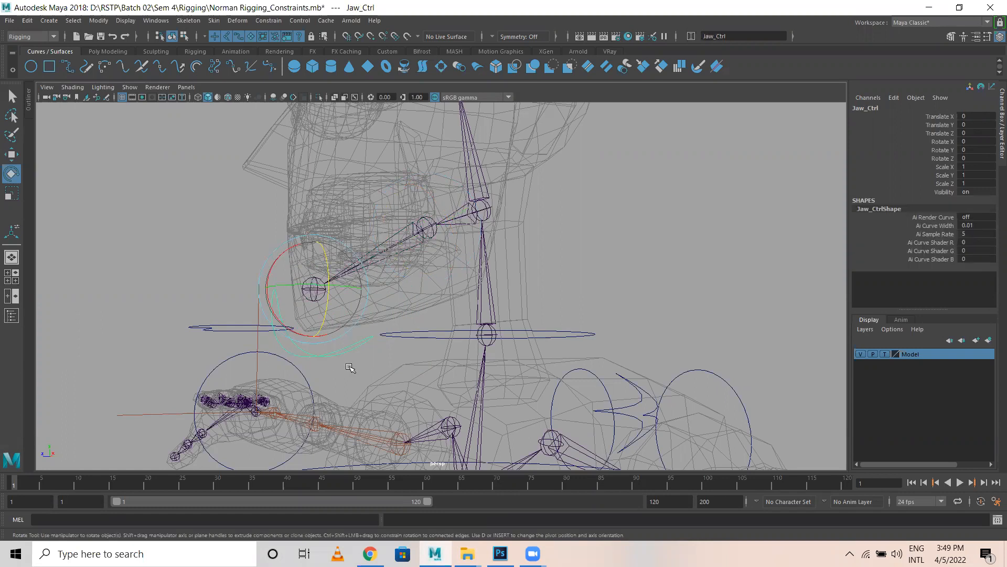
pyautogui.press('q')
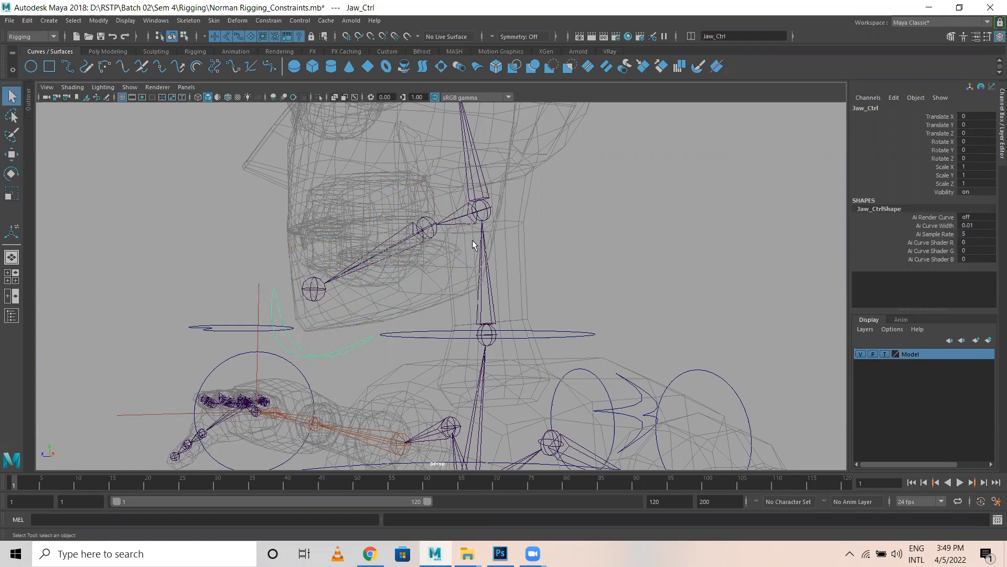
pyautogui.keyDown('shift'); pyautogui.click(429, 231); pyautogui.keyUp('shift')
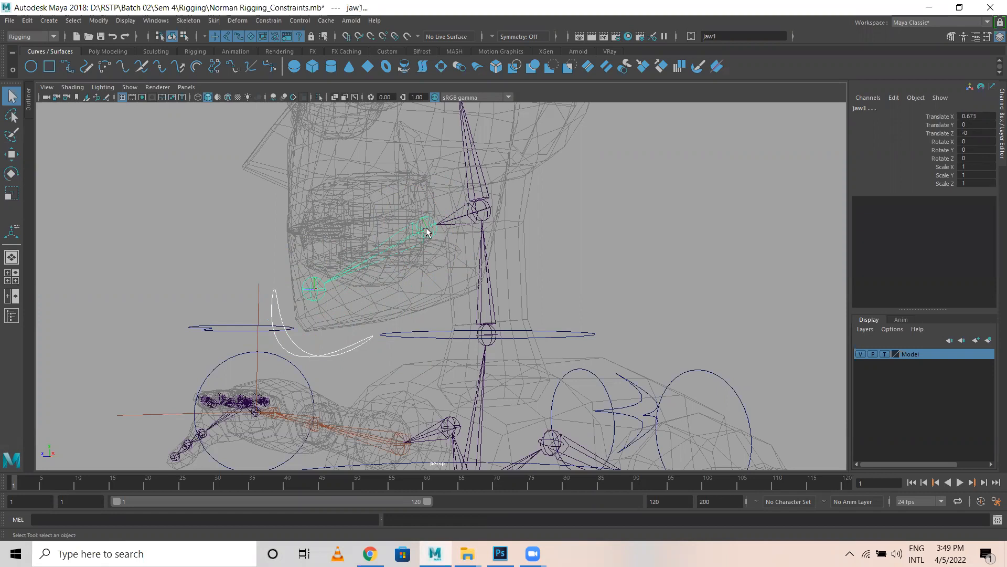
pyautogui.click(433, 223)
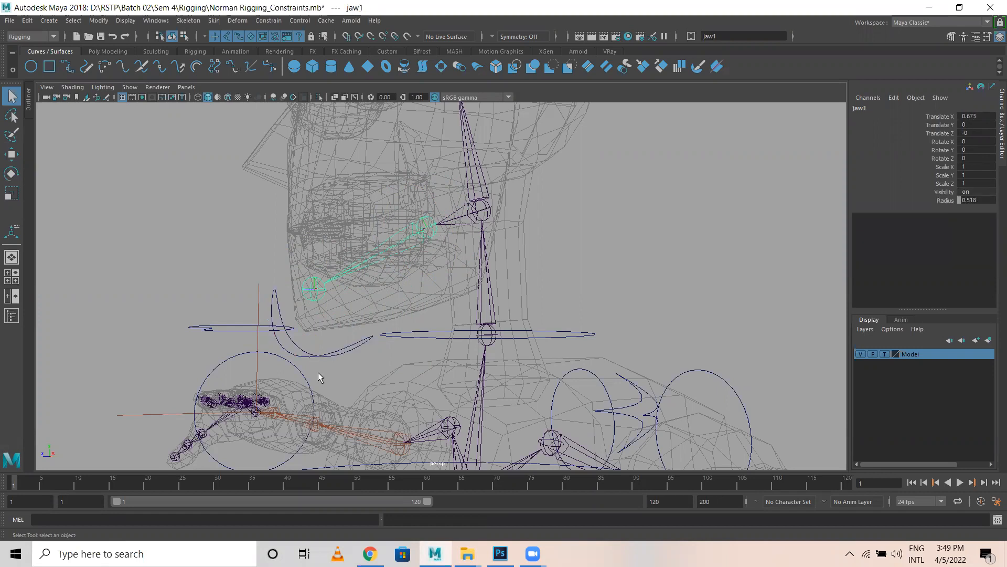
pyautogui.click(341, 352)
pyautogui.keyDown('shift'); pyautogui.click(429, 227); pyautogui.keyUp('shift')
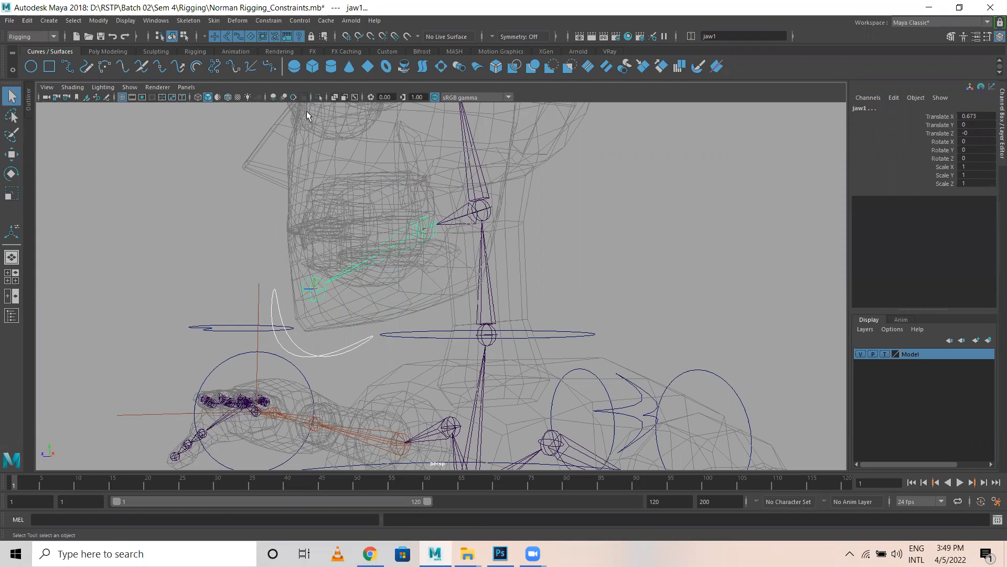
pyautogui.click(294, 22)
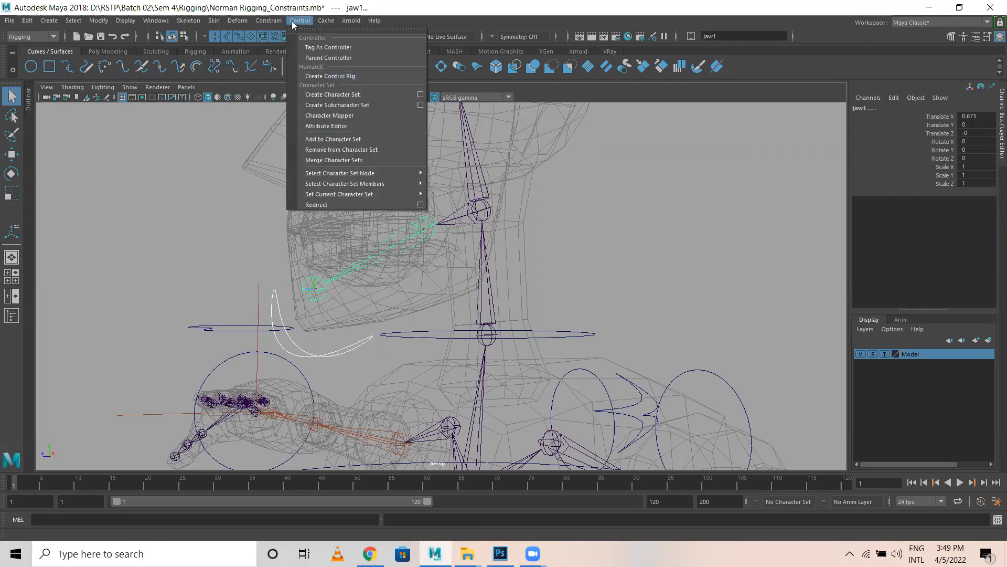
pyautogui.moveTo(269, 21)
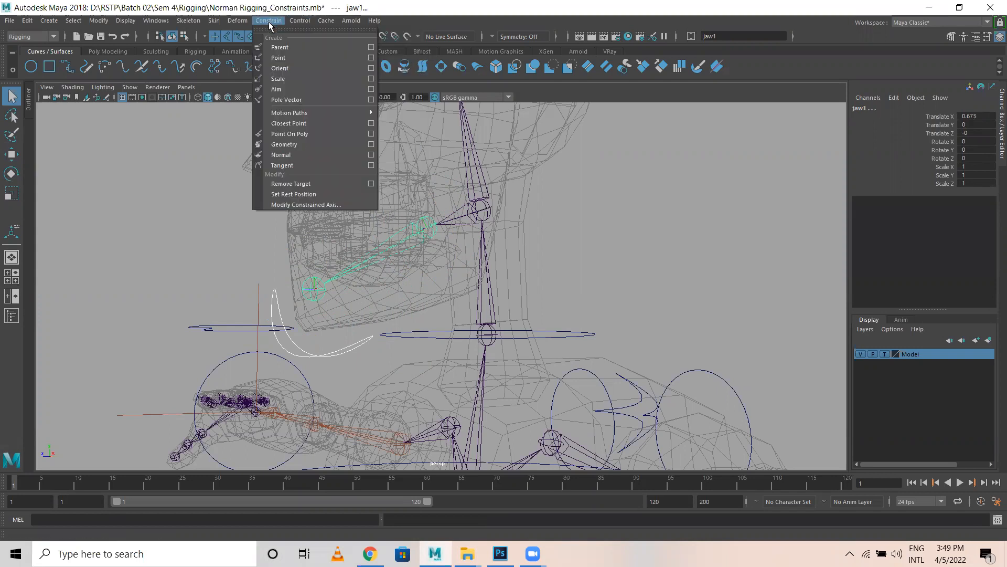
pyautogui.click(372, 70)
pyautogui.click(543, 124)
pyautogui.click(485, 280)
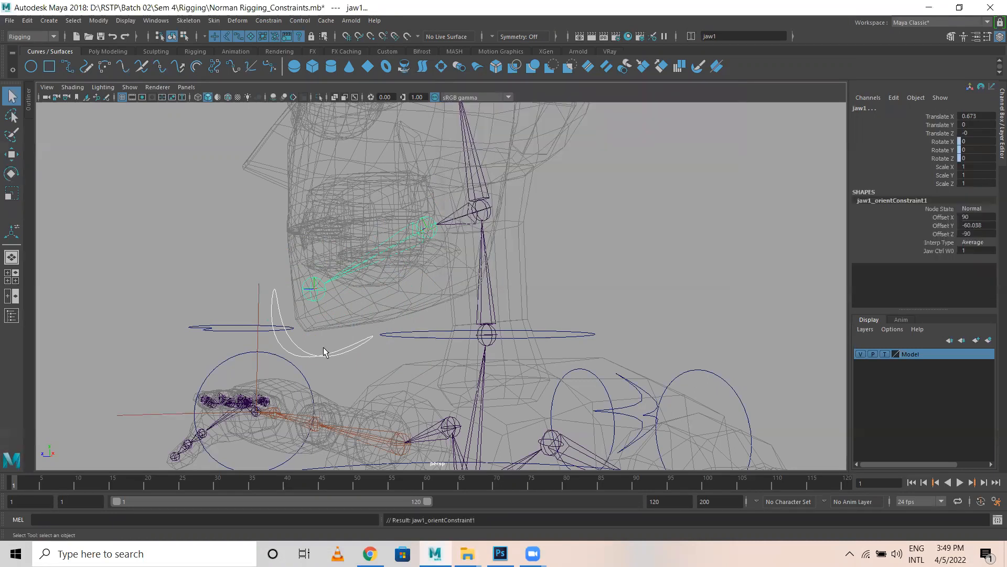
# Test-rotate Jaw_Ctrl to check how the constrained jaw joint follows, and undo the rotation
pyautogui.click(335, 355)
pyautogui.press('e')
pyautogui.moveTo(289, 253); pyautogui.dragTo(268, 230)
pyautogui.hotkey('ctrl', 'z')
pyautogui.keyDown('alt'); pyautogui.moveTo(409, 353); pyautogui.dragTo(308, 217); pyautogui.keyUp('alt')
pyautogui.hotkey('ctrl', 'z')
# Move the pivot of Jaw_Ctrl onto the jaw1 joint at the back of the jaw, snapping it to the joint's centre
pyautogui.press('w')
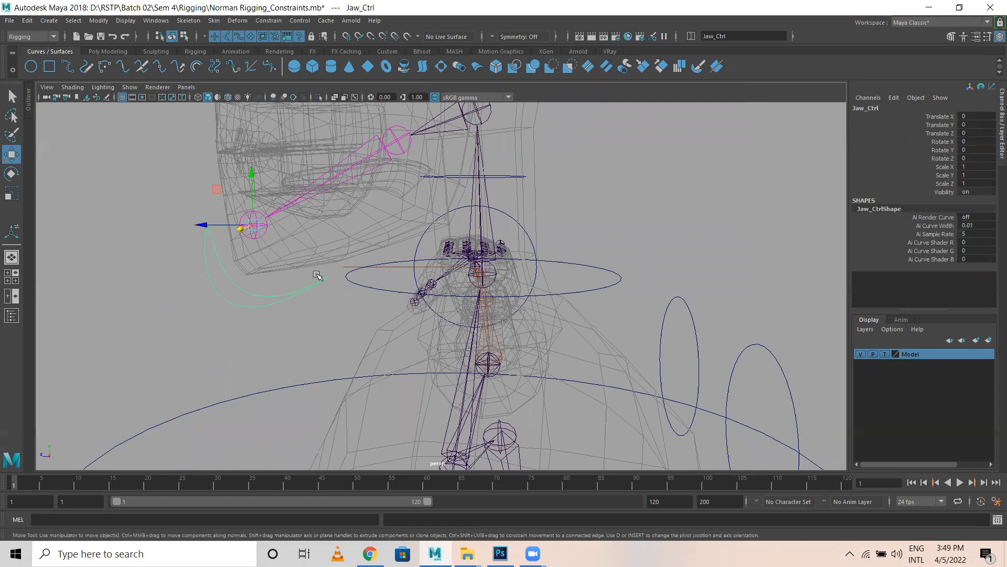
pyautogui.press('d')
pyautogui.moveTo(254, 225); pyautogui.dragTo(405, 145)
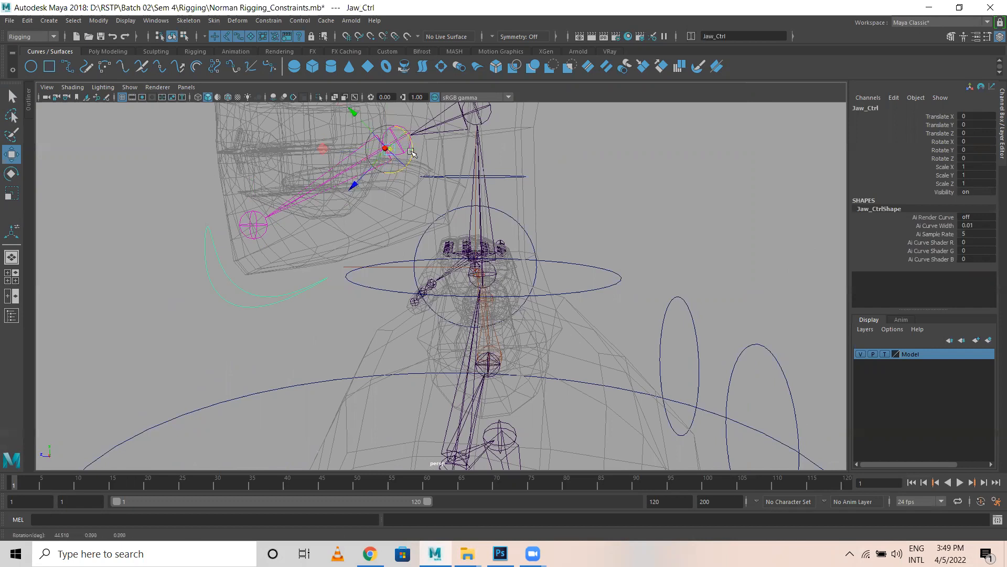
pyautogui.hotkey('ctrl', 'z')
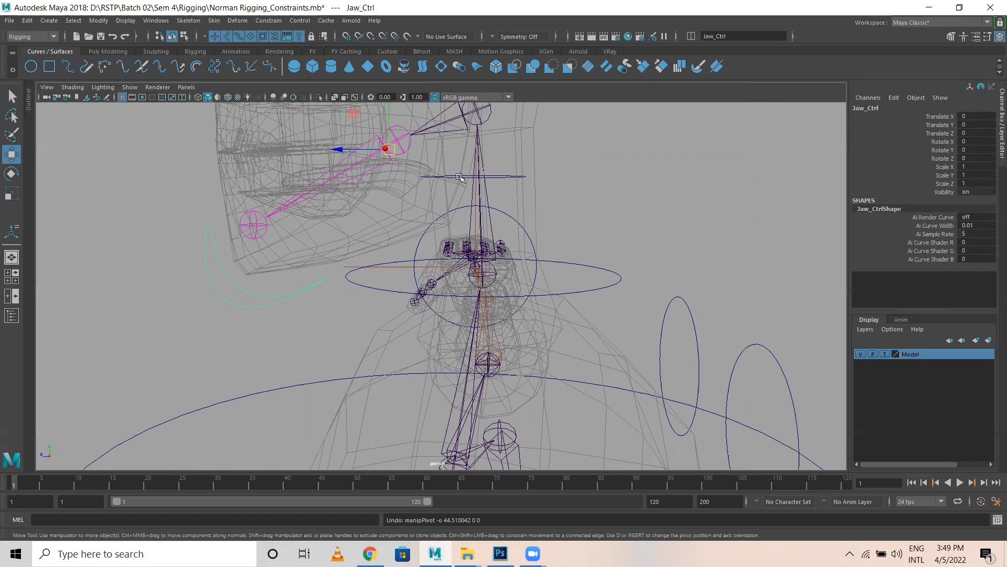
pyautogui.press('d')
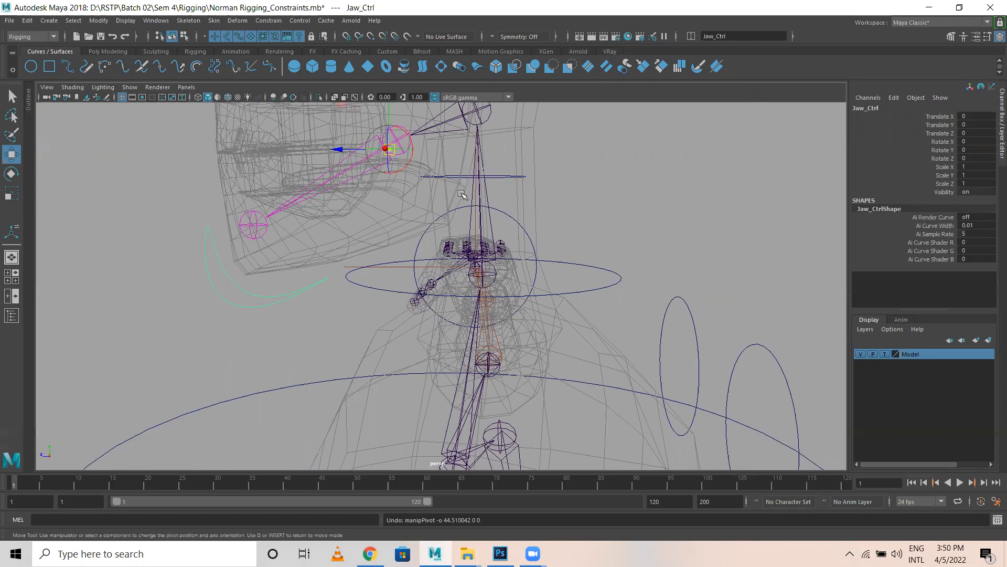
pyautogui.press('v')
pyautogui.moveTo(394, 147); pyautogui.dragTo(393, 139)
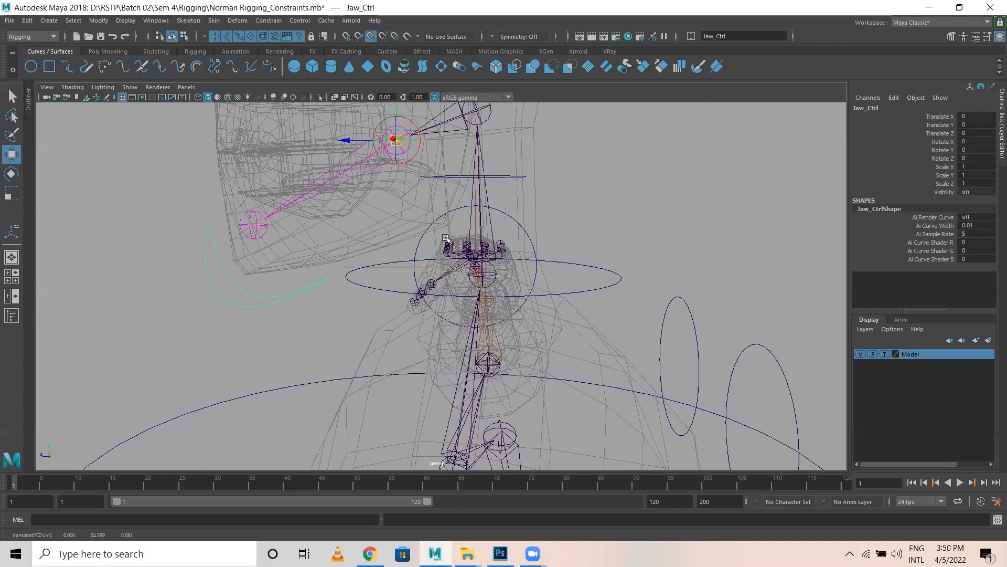
pyautogui.press('d')
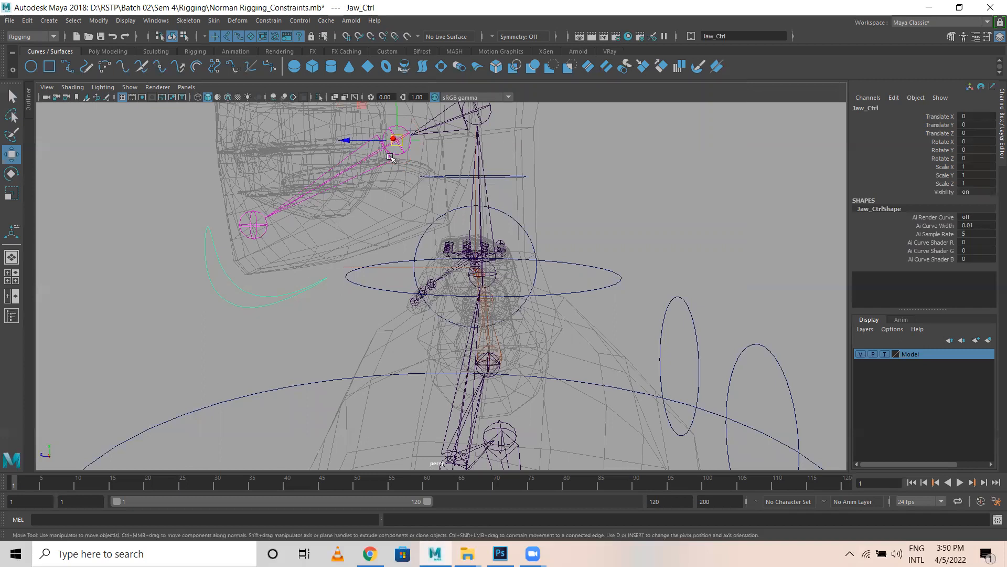
# Test-rotate Jaw_Ctrl about its relocated pivot, and undo the rotation
pyautogui.press('e')
pyautogui.scroll(-1, 403, 176)
pyautogui.moveTo(436, 129); pyautogui.dragTo(425, 146)
pyautogui.hotkey('ctrl', 'z')
# Orient-constrain the Neck joint to Neck_Ctrl at the base of the neck
pyautogui.click(641, 199)
pyautogui.keyDown('alt'); pyautogui.moveTo(578, 269); pyautogui.dragTo(558, 247); pyautogui.keyUp('alt')
pyautogui.keyDown('alt'); pyautogui.moveTo(558, 247); pyautogui.dragTo(538, 300, button='right'); pyautogui.keyUp('alt')
pyautogui.keyDown('alt'); pyautogui.moveTo(537, 300); pyautogui.dragTo(381, 229); pyautogui.keyUp('alt')
pyautogui.press('q')
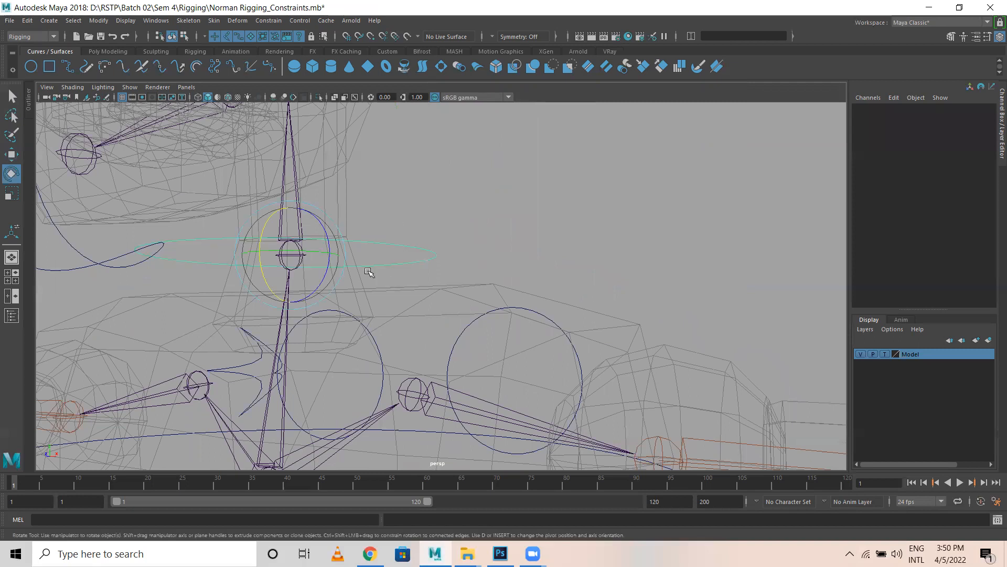
pyautogui.click(336, 268)
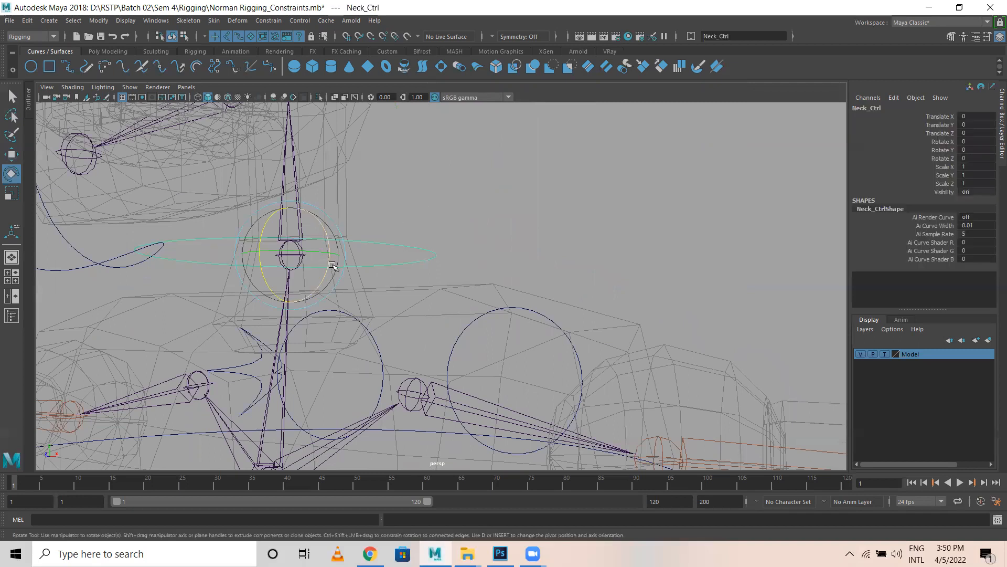
pyautogui.keyDown('shift'); pyautogui.click(282, 255); pyautogui.keyUp('shift')
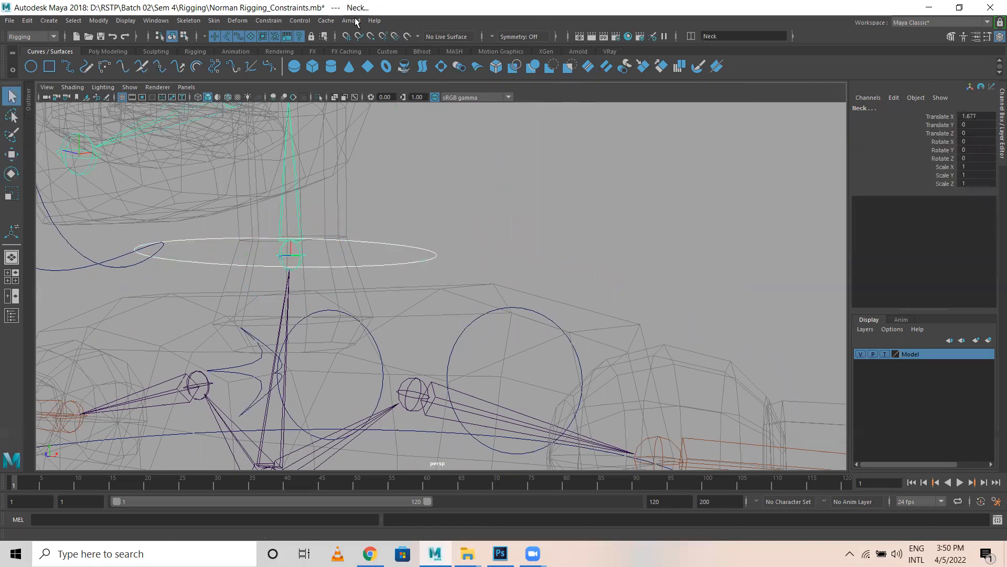
pyautogui.click(269, 20)
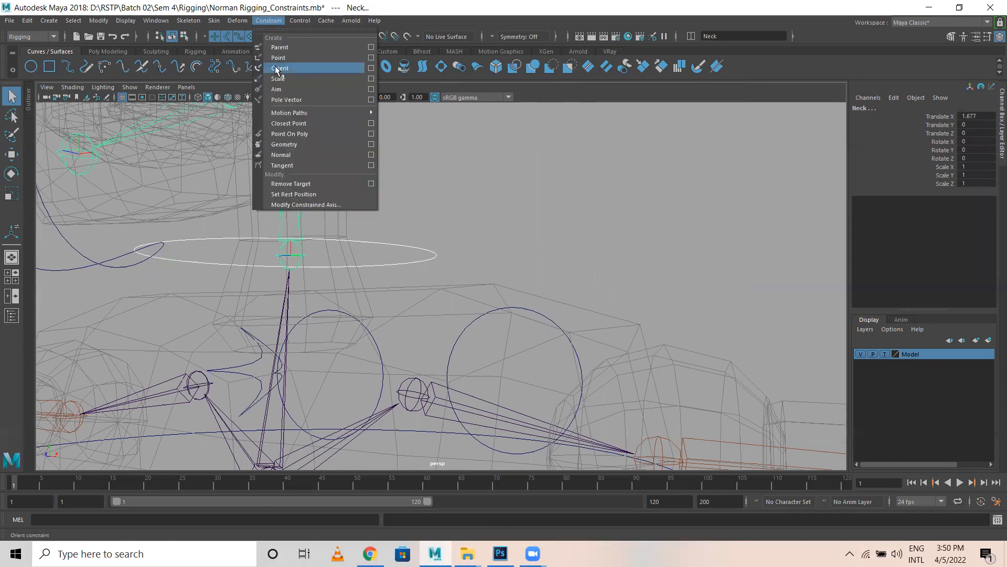
pyautogui.click(276, 69)
# Test-rotate Neck_Ctrl to check that the neck and head joints follow, and undo the rotations
pyautogui.click(417, 260)
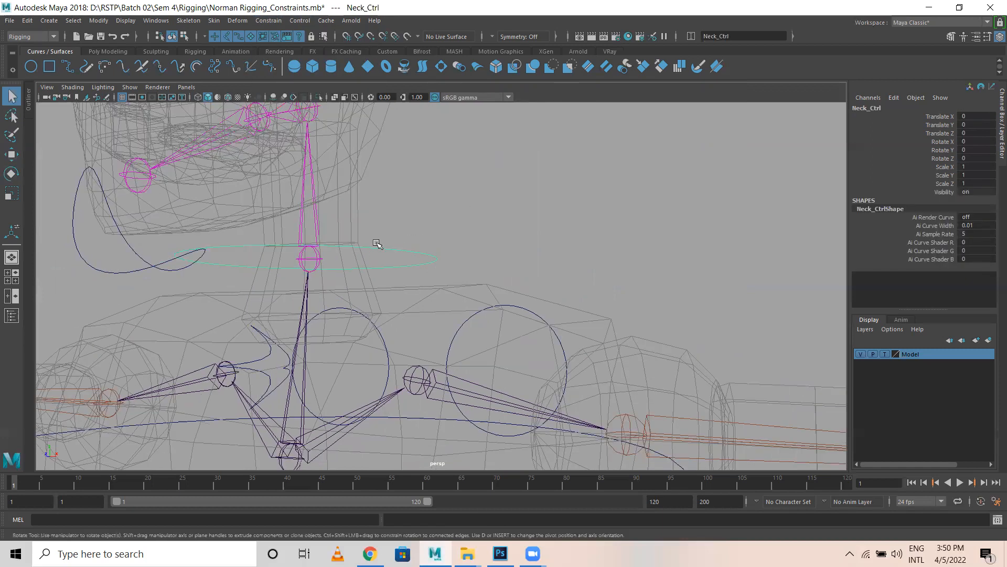
pyautogui.press('e')
pyautogui.moveTo(329, 220); pyautogui.dragTo(348, 229)
pyautogui.hotkey('ctrl', 'z')
pyautogui.hotkey('ctrl', 'z')
pyautogui.keyDown('alt'); pyautogui.moveTo(533, 191); pyautogui.dragTo(337, 241, button='right'); pyautogui.keyUp('alt')
pyautogui.moveTo(336, 240)
pyautogui.keyDown('alt'); pyautogui.mouseDown()
pyautogui.moveTo(356, 243)
pyautogui.moveTo(310, 189)
pyautogui.moveTo(339, 228)
pyautogui.mouseUp(); pyautogui.keyUp('alt')
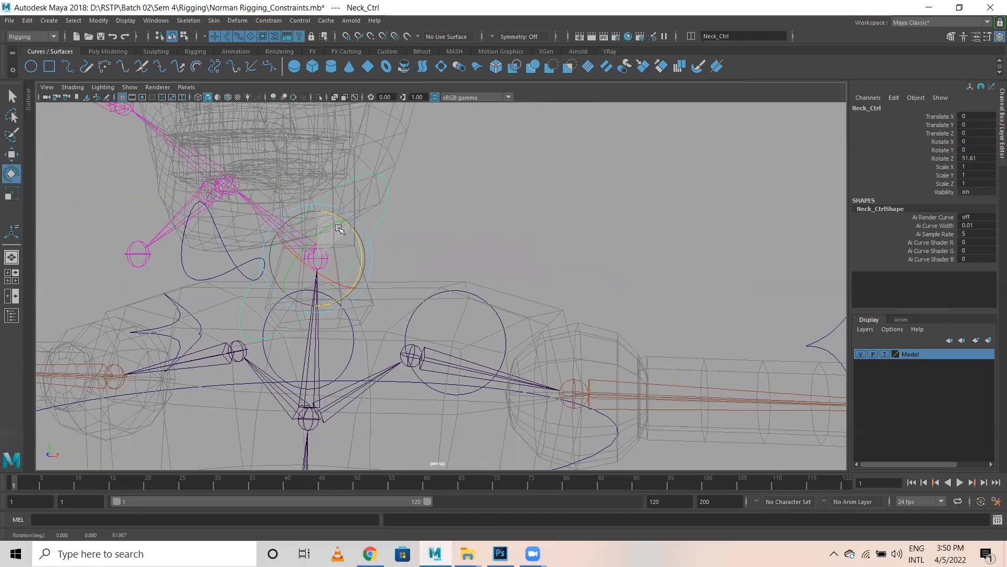
pyautogui.hotkey('ctrl', 'z')
pyautogui.keyDown('alt'); pyautogui.moveTo(520, 271); pyautogui.dragTo(472, 287, button='right'); pyautogui.keyUp('alt')
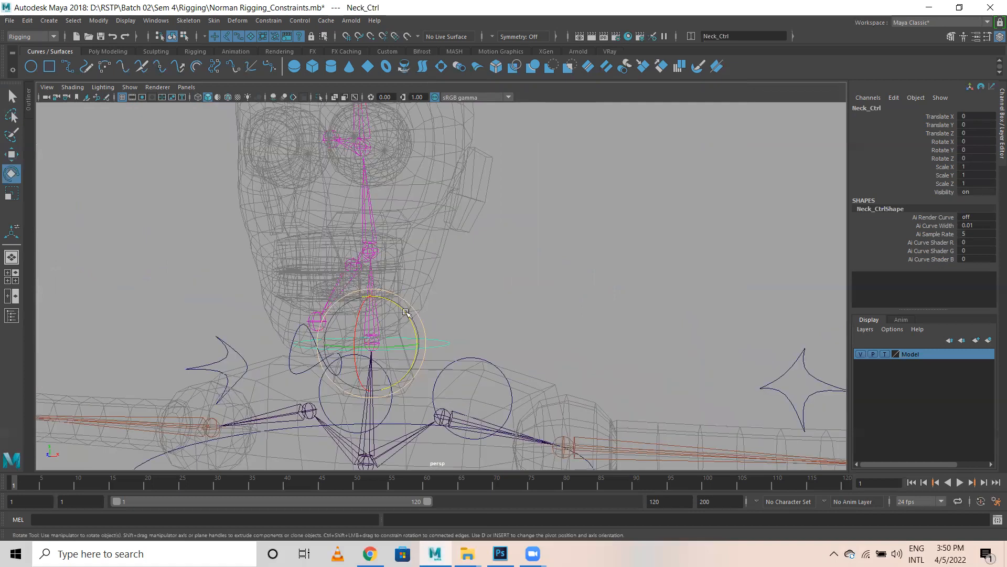
pyautogui.moveTo(393, 304); pyautogui.dragTo(352, 254)
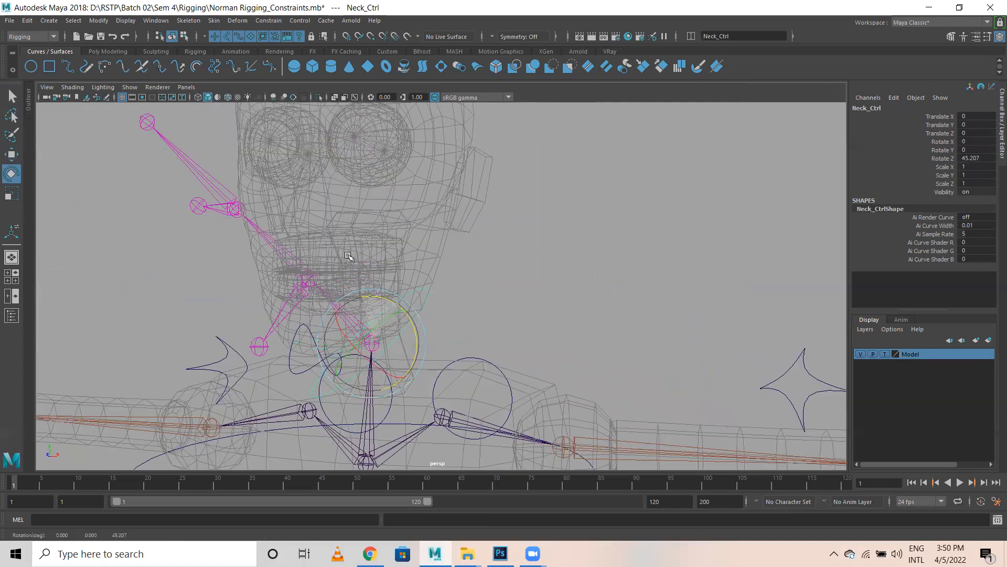
pyautogui.hotkey('ctrl', 'z')
pyautogui.hotkey('ctrl', 'z')
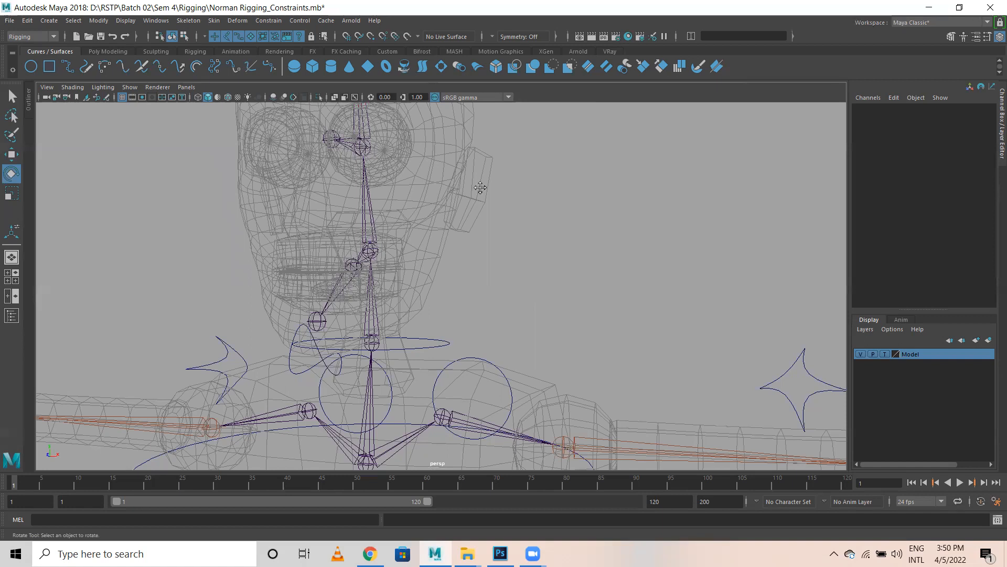
# Examine the left arm and shoulder controls, selecting the LT_Clavicle curve to compare its pivot with the left clavicle joint
pyautogui.press('w')
pyautogui.keyDown('alt'); pyautogui.moveTo(454, 463); pyautogui.dragTo(398, 290, button='middle'); pyautogui.keyUp('alt')
pyautogui.scroll(-3, 525, 305)
pyautogui.keyDown('alt'); pyautogui.moveTo(524, 306); pyautogui.dragTo(251, 250, button='middle'); pyautogui.keyUp('alt')
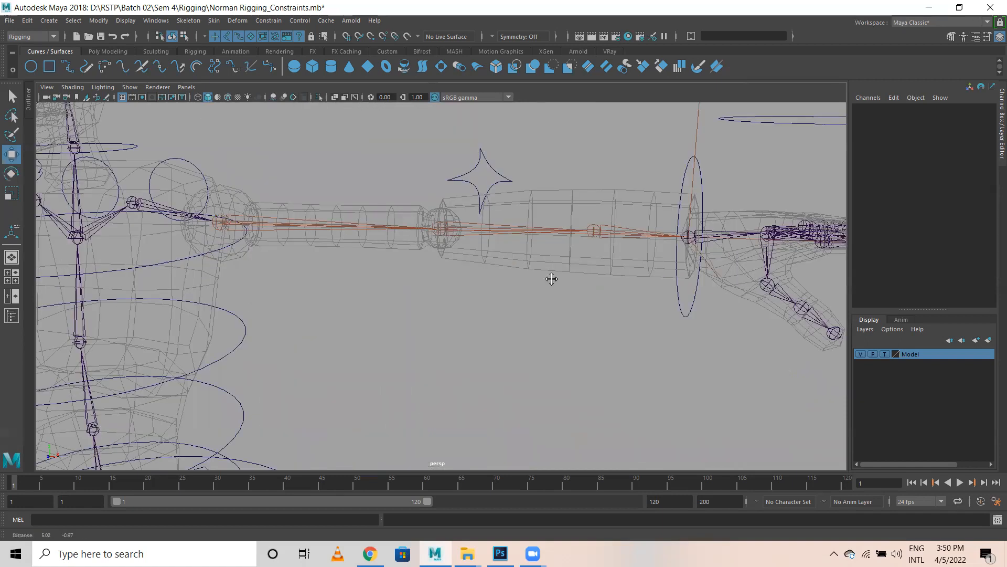
pyautogui.press('[')
pyautogui.press('[')
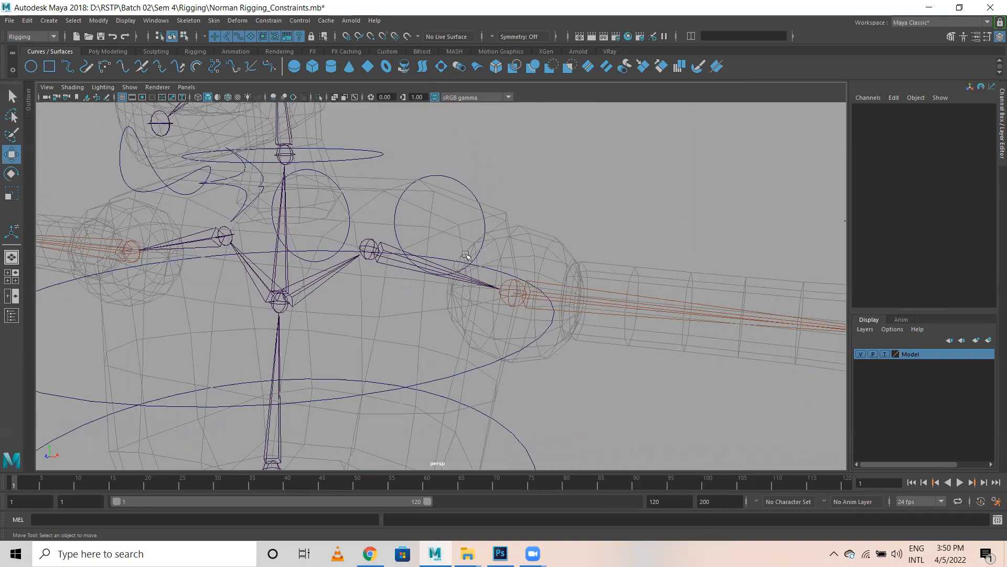
pyautogui.click(423, 178)
pyautogui.press('[')
pyautogui.click(302, 224)
pyautogui.moveTo(411, 178); pyautogui.dragTo(432, 254)
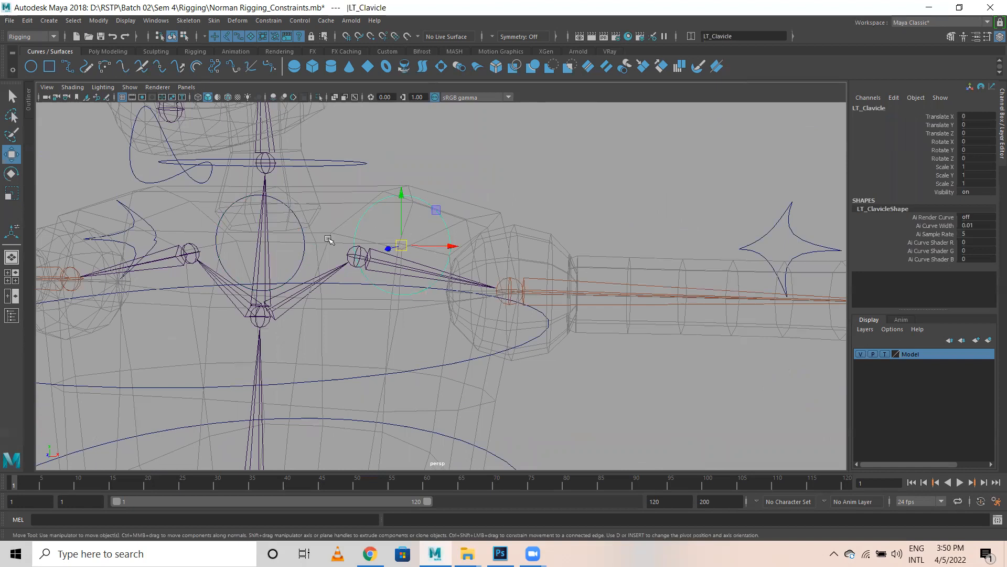
pyautogui.keyDown('alt'); pyautogui.moveTo(345, 247); pyautogui.dragTo(374, 224); pyautogui.keyUp('alt')
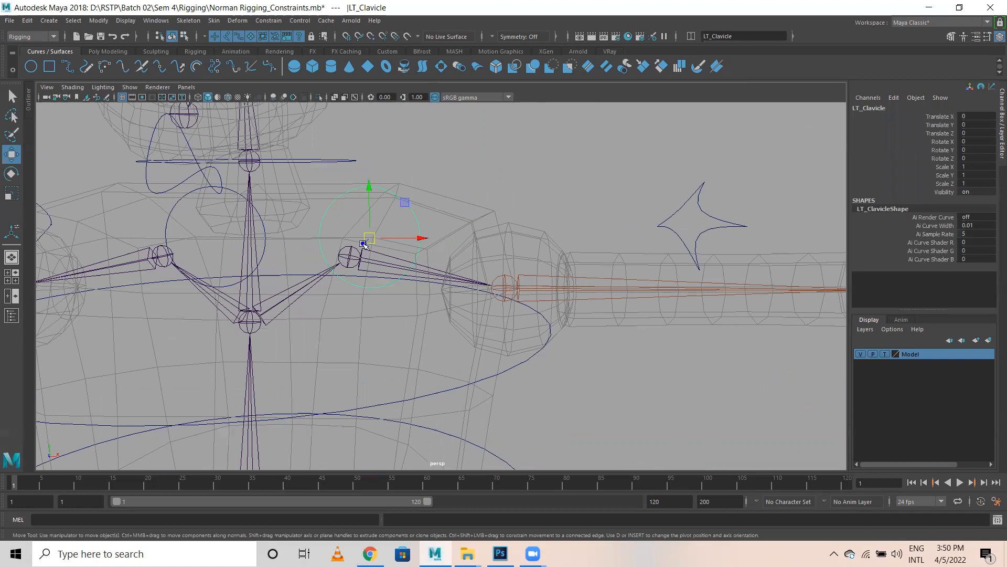
# Test-rotate the left clavicle joint under Spine4, and undo the rotation
pyautogui.click(349, 258)
pyautogui.press('e')
pyautogui.moveTo(369, 215); pyautogui.dragTo(386, 255)
pyautogui.hotkey('ctrl', 'z')
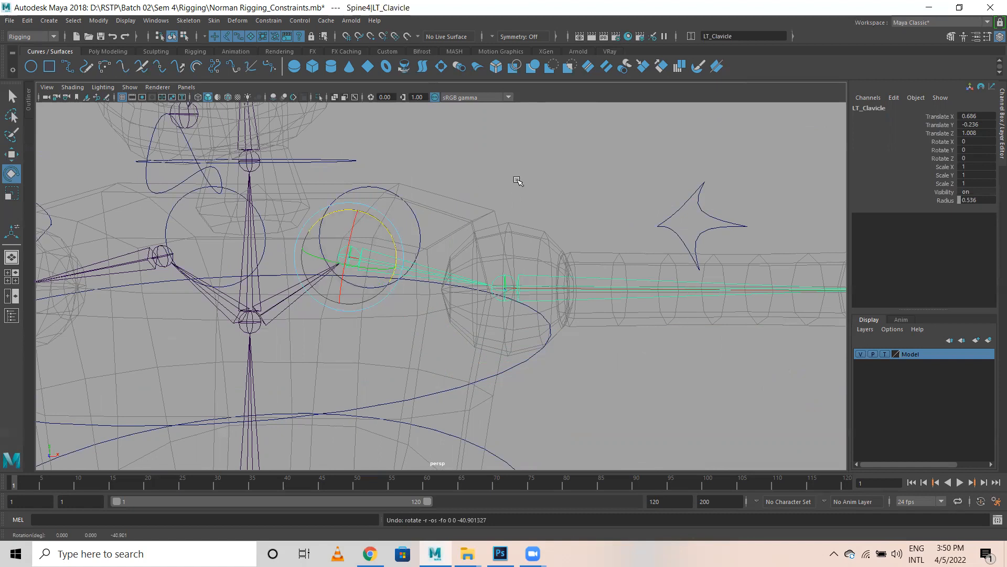
# Orient-constrain the left clavicle joint to the LT_Clavicle control curve
pyautogui.click(393, 194)
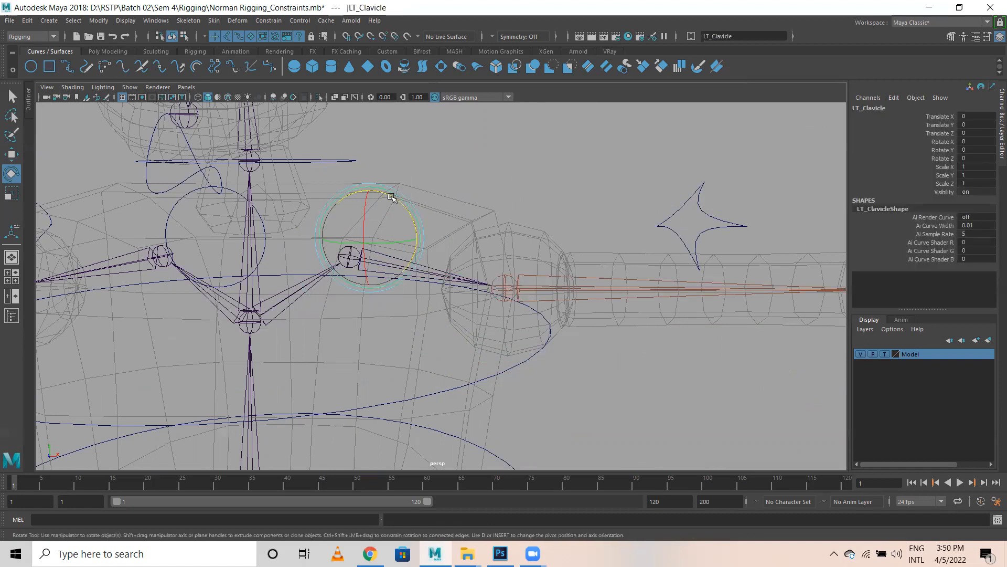
pyautogui.press('q')
pyautogui.keyDown('shift'); pyautogui.click(351, 258); pyautogui.keyUp('shift')
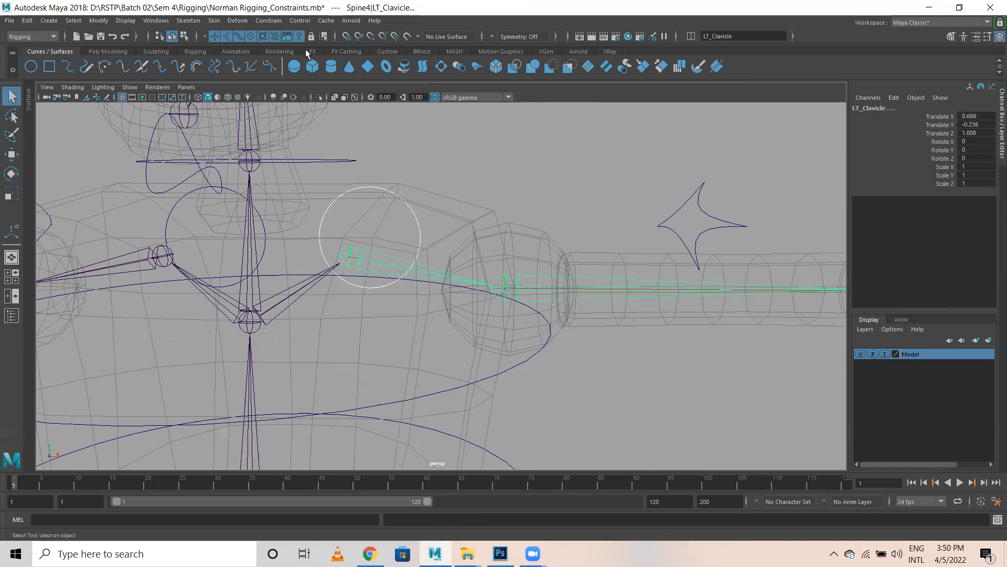
pyautogui.click(268, 20)
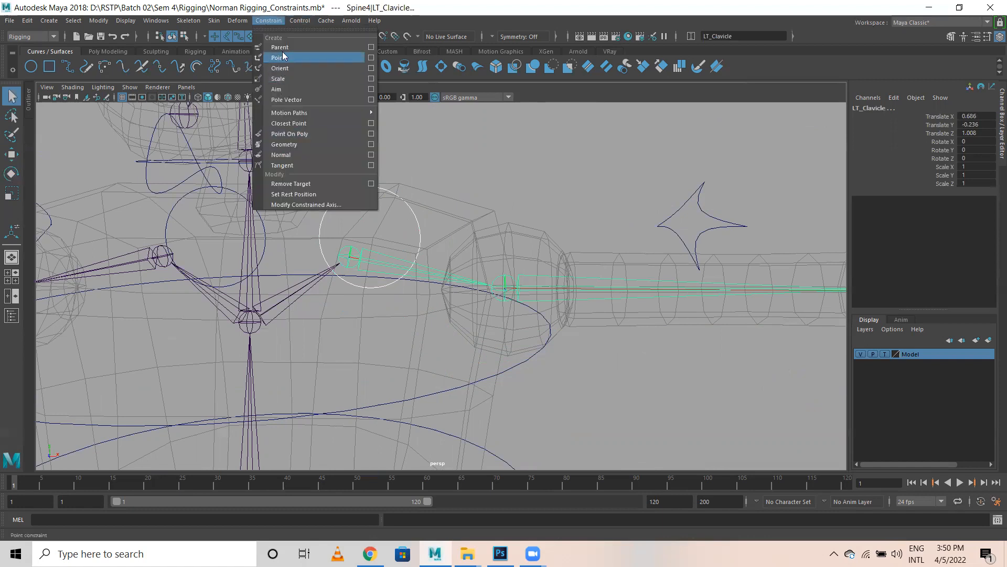
pyautogui.click(283, 69)
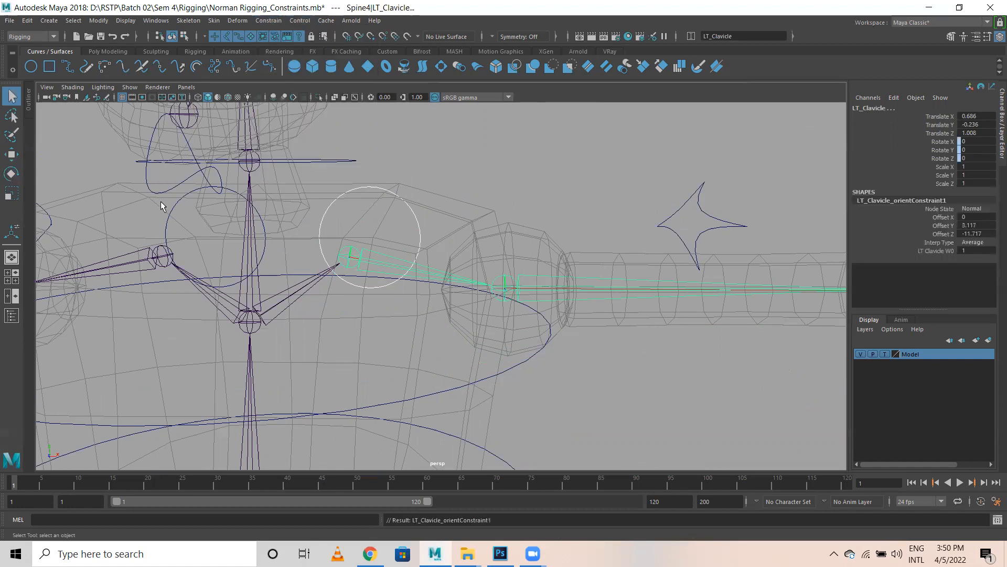
# Orient-constrain the right clavicle joint to the RT_Clavicle control curve and clear the selection
pyautogui.click(176, 209)
pyautogui.keyDown('shift'); pyautogui.click(166, 258); pyautogui.keyUp('shift')
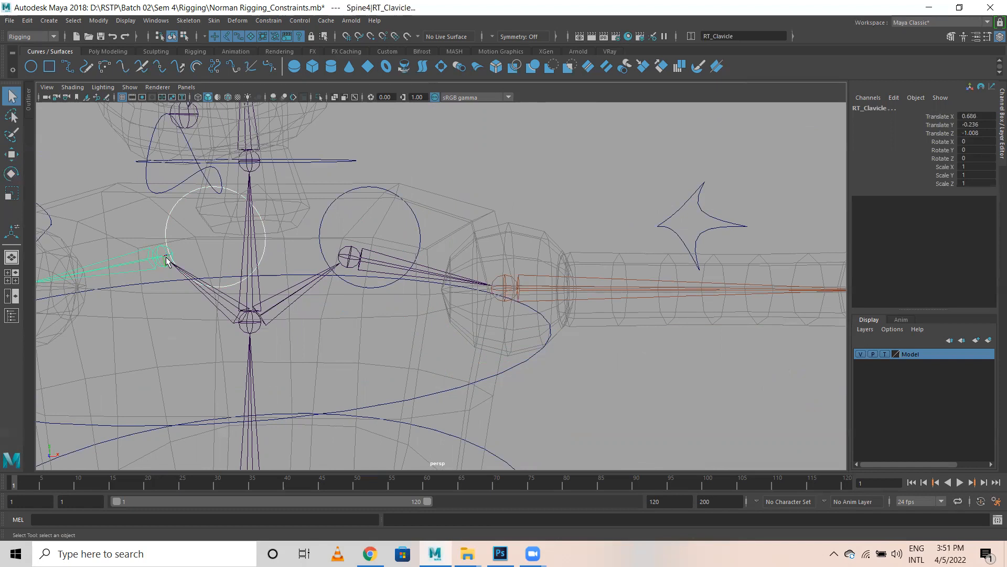
pyautogui.click(268, 20)
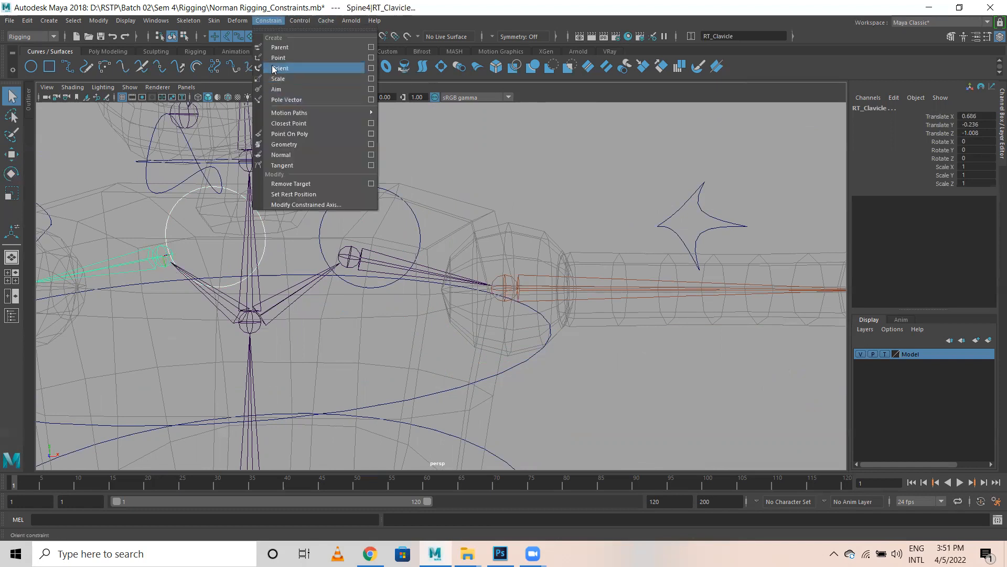
pyautogui.click(275, 68)
pyautogui.click(487, 162)
# Test-rotate the Spine4 joint at the chest to check which joints follow, and undo the rotation
pyautogui.keyDown('alt'); pyautogui.moveTo(482, 253); pyautogui.dragTo(494, 227, button='right'); pyautogui.keyUp('alt')
pyautogui.keyDown('alt'); pyautogui.moveTo(495, 227); pyautogui.dragTo(436, 97, button='middle'); pyautogui.keyUp('alt')
pyautogui.keyDown('alt'); pyautogui.moveTo(399, 210); pyautogui.dragTo(354, 222, button='right'); pyautogui.keyUp('alt')
pyautogui.moveTo(369, 210); pyautogui.dragTo(380, 238)
pyautogui.keyDown('alt'); pyautogui.moveTo(409, 263); pyautogui.dragTo(460, 337, button='middle'); pyautogui.keyUp('alt')
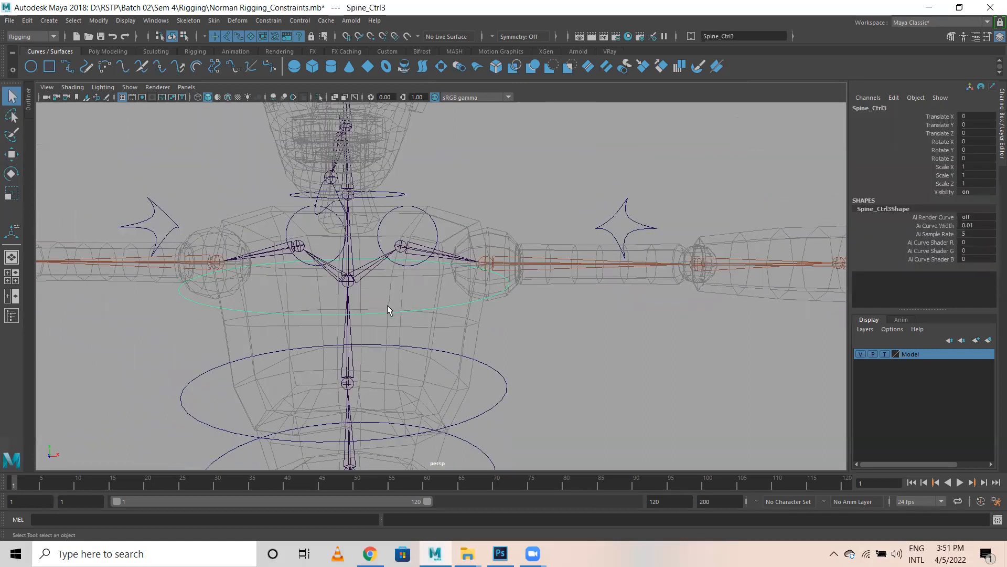
pyautogui.click(346, 285)
pyautogui.scroll(-1, 370, 271)
pyautogui.press('e')
pyautogui.moveTo(382, 239); pyautogui.dragTo(401, 264)
pyautogui.hotkey('ctrl', 'z')
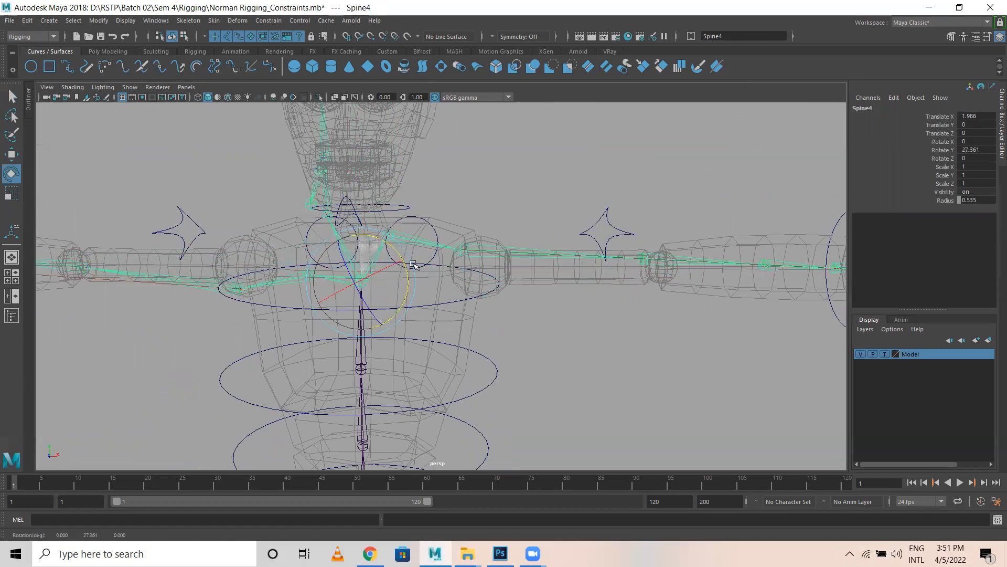
pyautogui.click(464, 316)
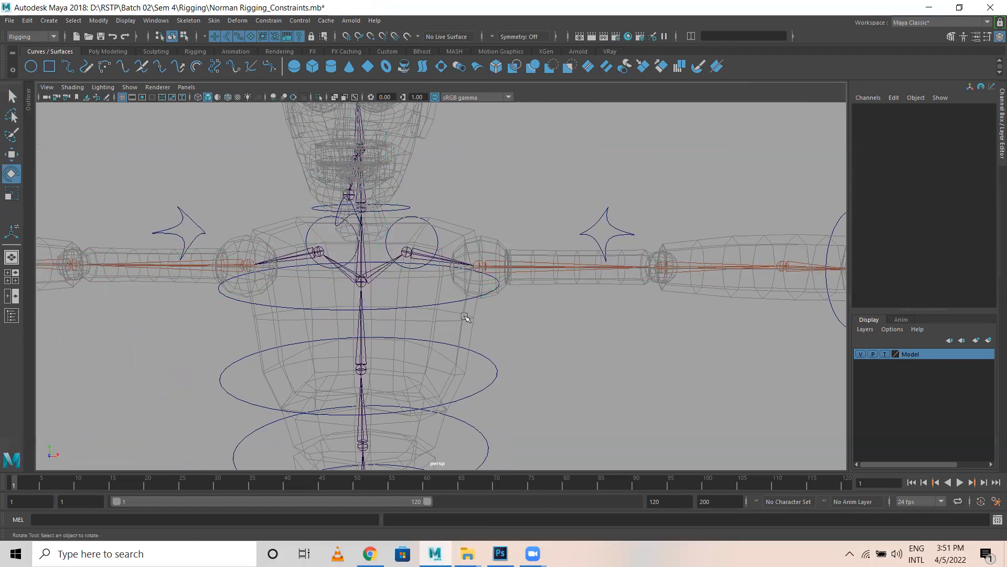
# Orient-constrain the Spine4 joint to the Spine_Ctrl3 curve around the chest
pyautogui.press('q')
pyautogui.click(441, 307)
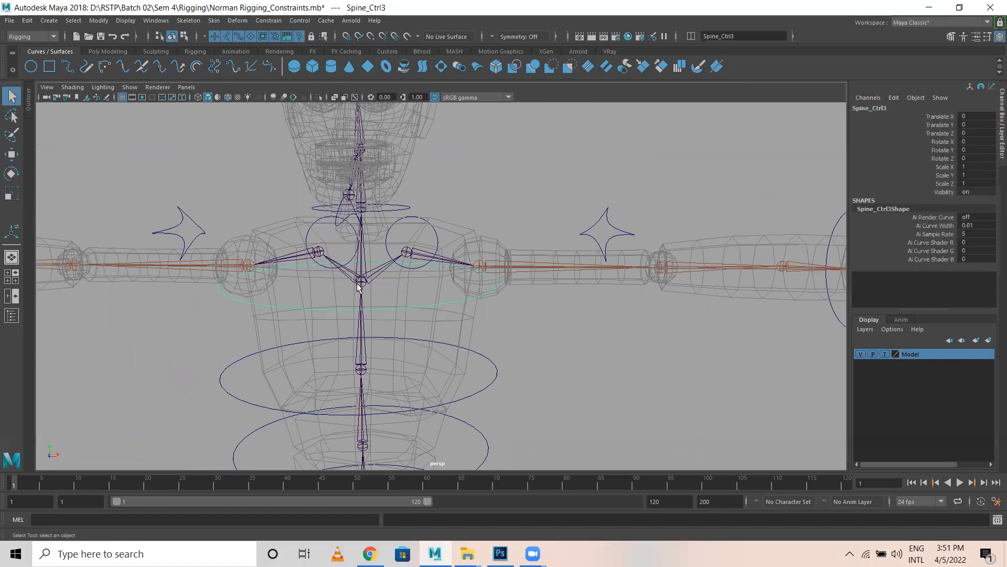
pyautogui.keyDown('shift'); pyautogui.click(358, 282); pyautogui.keyUp('shift')
pyautogui.click(268, 20)
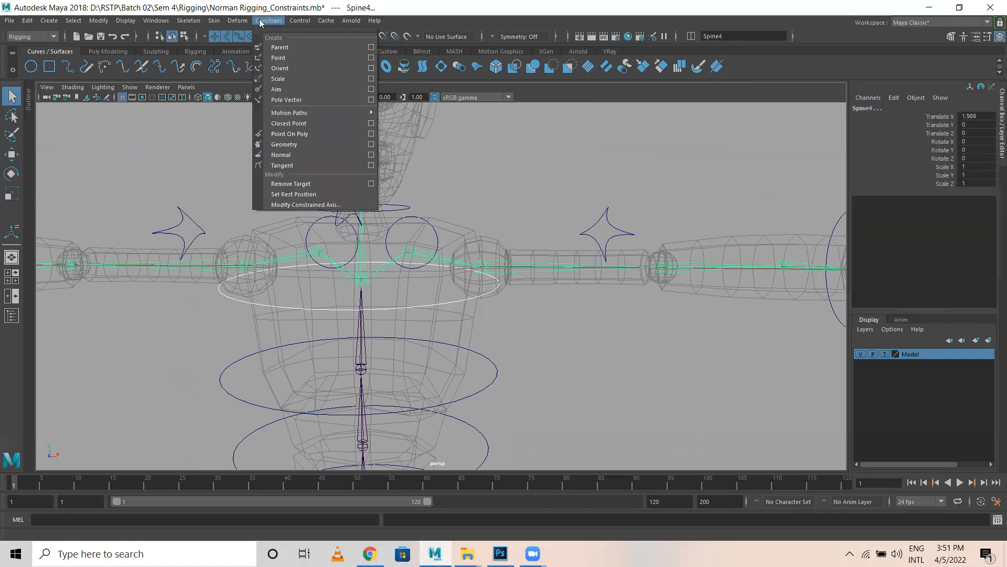
pyautogui.click(277, 69)
# Orient-constrain the Spine3 joint to Spine_Ctrl2, the spine control curve just below the chest one
pyautogui.scroll(-1, 456, 300)
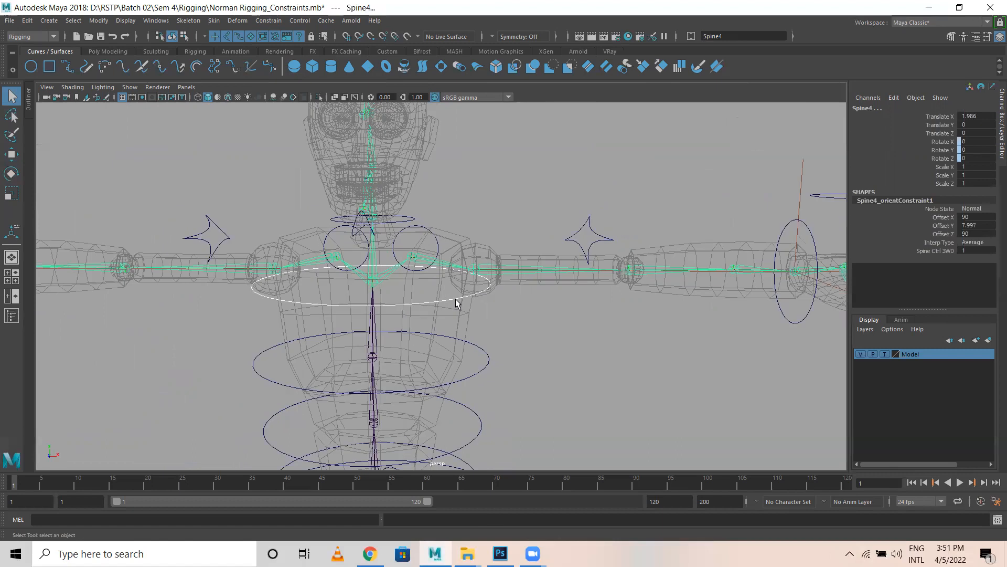
pyautogui.keyDown('alt'); pyautogui.moveTo(367, 364); pyautogui.dragTo(340, 251, button='middle'); pyautogui.keyUp('alt')
pyautogui.scroll(-1, 340, 251)
pyautogui.scroll(2, 382, 271)
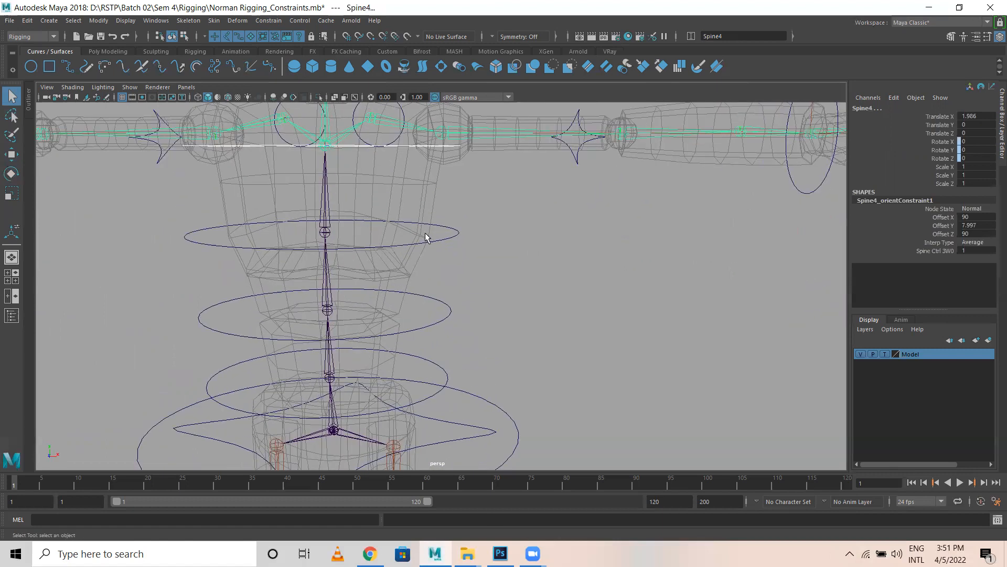
pyautogui.click(446, 244)
pyautogui.scroll(1, 409, 238)
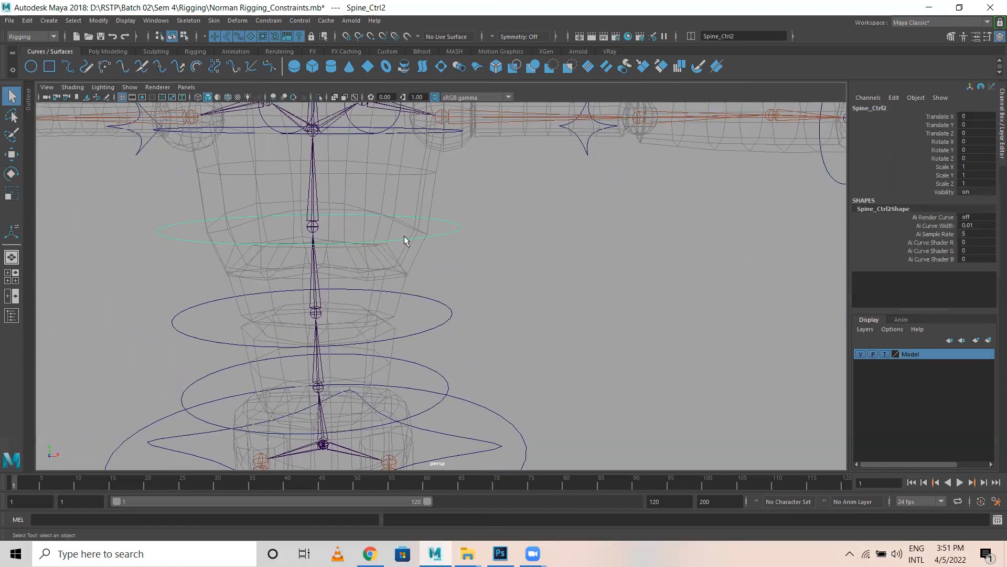
pyautogui.keyDown('shift'); pyautogui.click(315, 229); pyautogui.keyUp('shift')
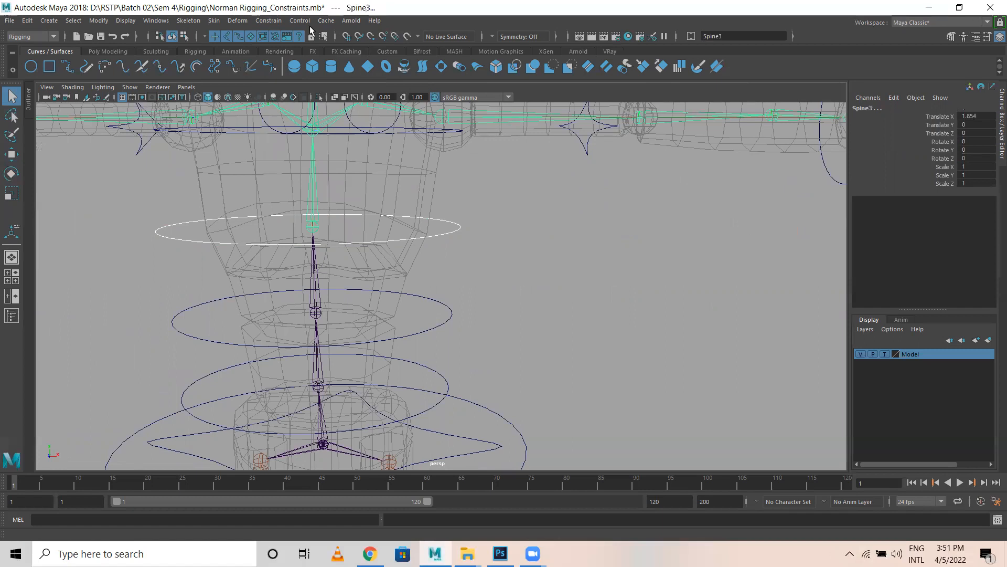
pyautogui.click(269, 20)
pyautogui.click(278, 69)
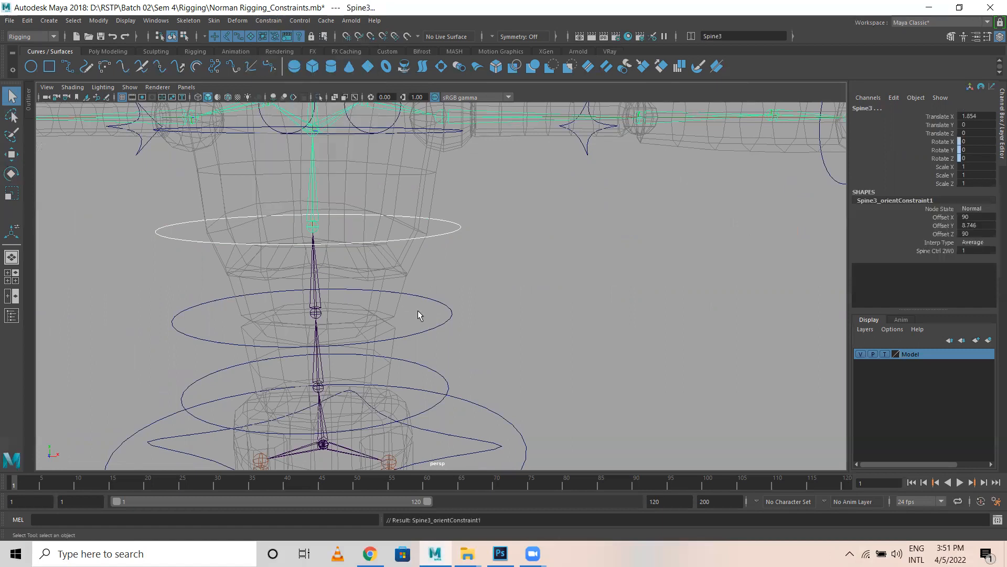
# Orient-constrain the Spine2 joint to the spine control curve encircling it at the waist
pyautogui.keyDown('alt'); pyautogui.moveTo(416, 313); pyautogui.dragTo(419, 194, button='middle'); pyautogui.keyUp('alt')
pyautogui.click(403, 211)
pyautogui.keyDown('shift'); pyautogui.click(315, 206); pyautogui.keyUp('shift')
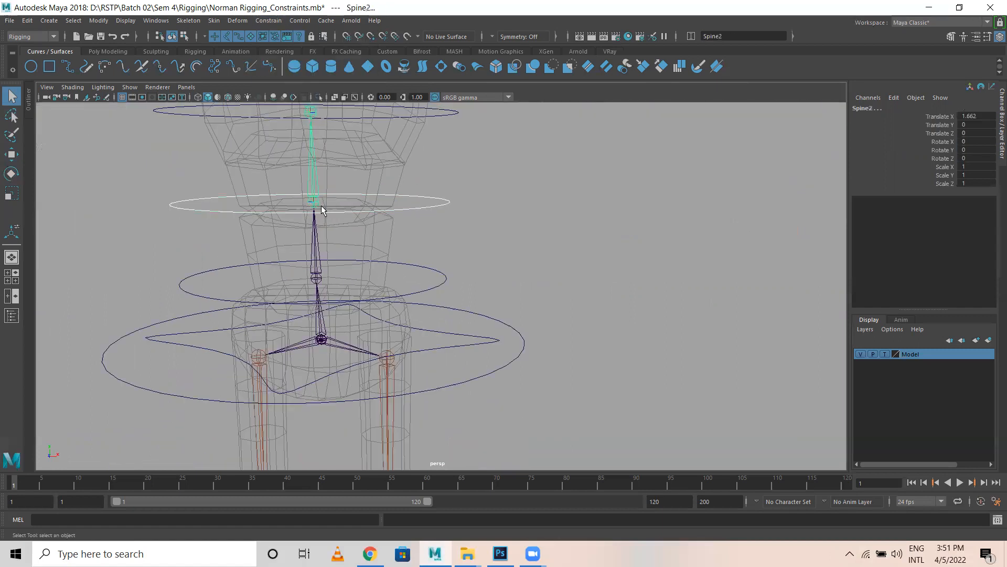
pyautogui.click(266, 20)
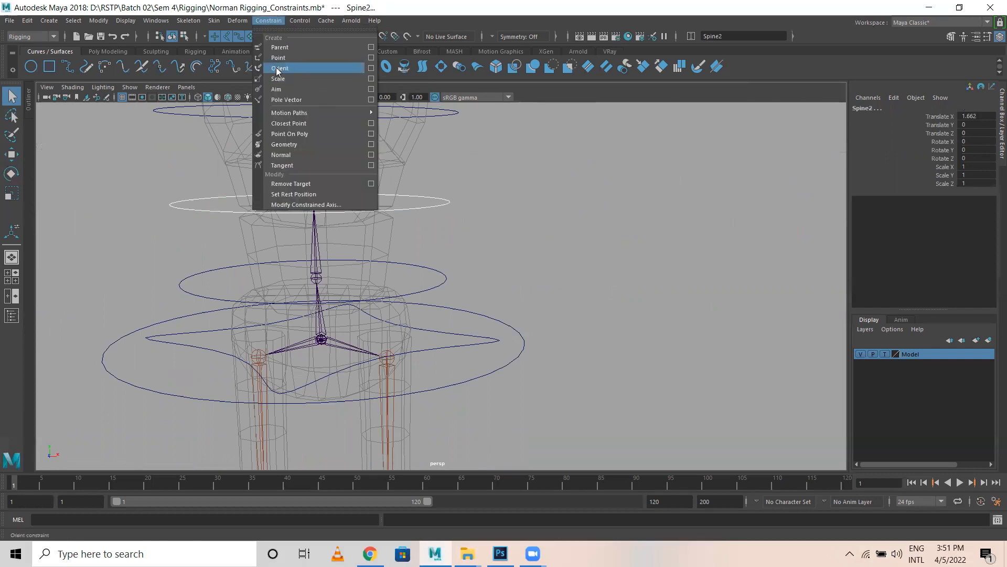
pyautogui.click(278, 69)
# Orient-constrain the Spine1 joint to Spine_Ctrl, the lowest spine control curve above the pelvis
pyautogui.keyDown('alt'); pyautogui.moveTo(374, 271); pyautogui.dragTo(398, 193, button='middle'); pyautogui.keyUp('alt')
pyautogui.click(438, 212)
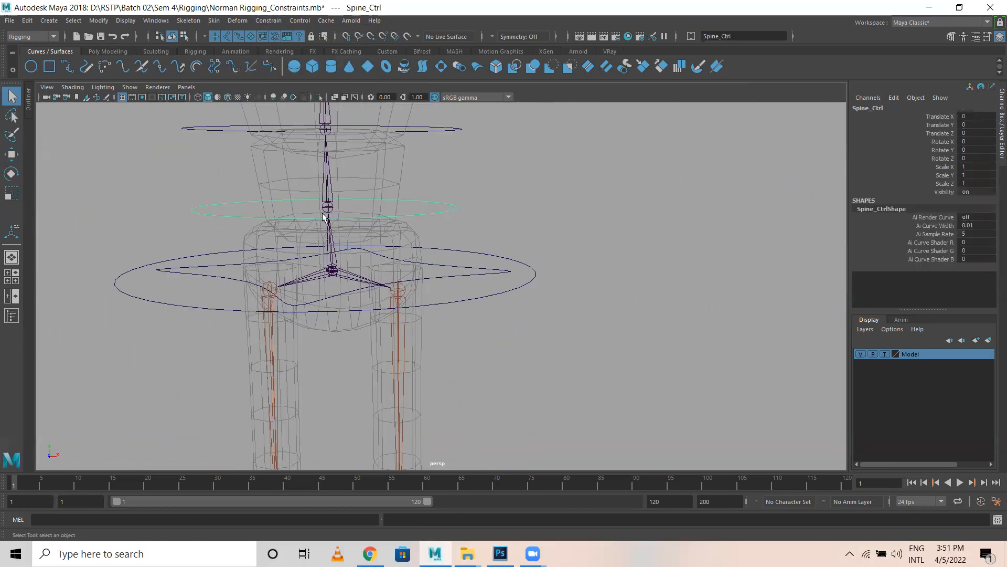
pyautogui.keyDown('shift'); pyautogui.click(323, 210); pyautogui.keyUp('shift')
pyautogui.click(269, 20)
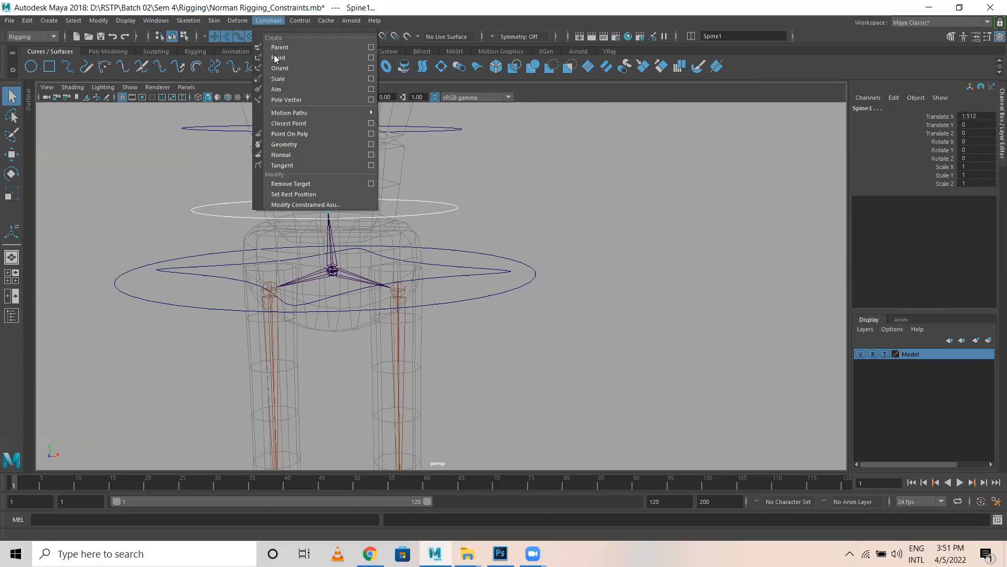
pyautogui.click(281, 69)
# Examine the overlapping pelvis joints, selecting Spine, Hip and their parent COG in turn
pyautogui.keyDown('alt'); pyautogui.moveTo(368, 283); pyautogui.dragTo(459, 300, button='right'); pyautogui.keyUp('alt')
pyautogui.keyDown('alt'); pyautogui.moveTo(415, 286); pyautogui.dragTo(413, 307); pyautogui.keyUp('alt')
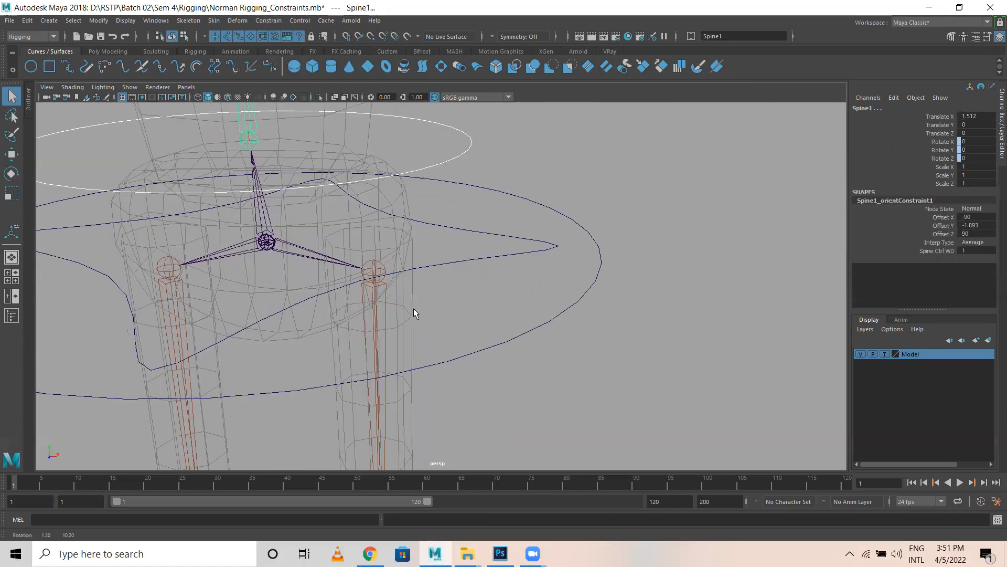
pyautogui.keyDown('alt'); pyautogui.moveTo(337, 286); pyautogui.dragTo(461, 313, button='middle'); pyautogui.keyUp('alt')
pyautogui.keyDown('alt'); pyautogui.moveTo(420, 290); pyautogui.dragTo(379, 304); pyautogui.keyUp('alt')
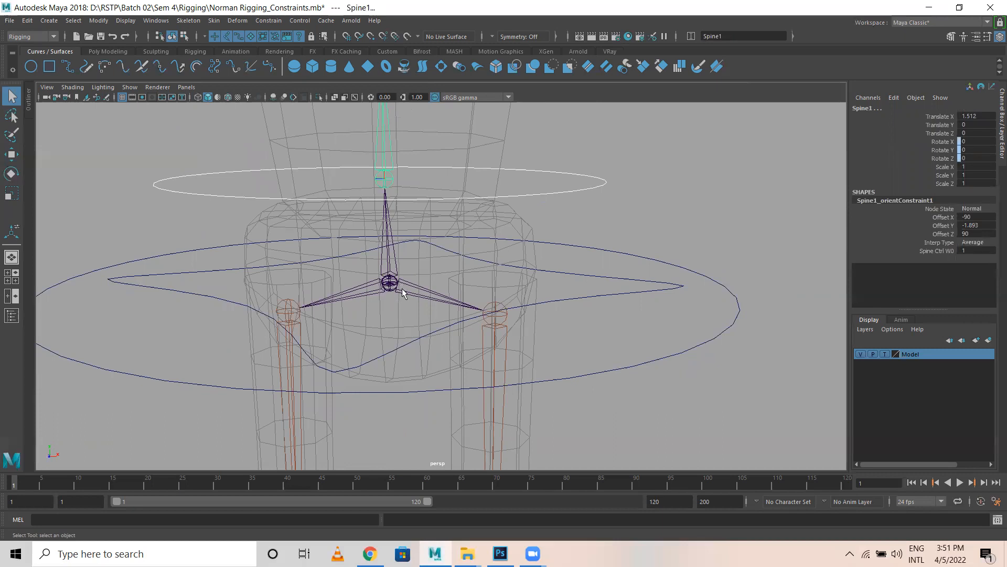
pyautogui.scroll(5, 402, 288)
pyautogui.click(292, 225)
pyautogui.click(292, 225)
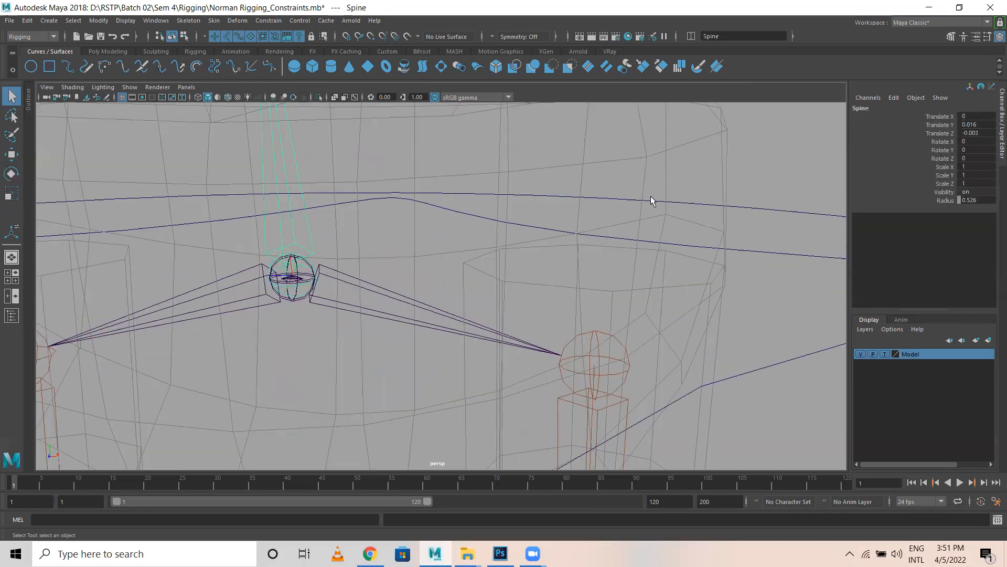
pyautogui.click(392, 312)
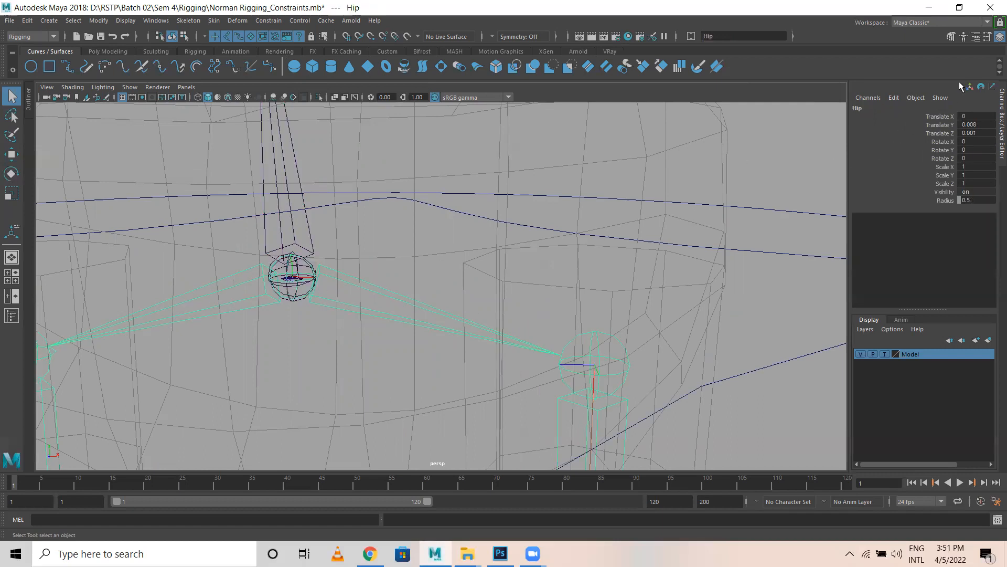
pyautogui.press('Up')
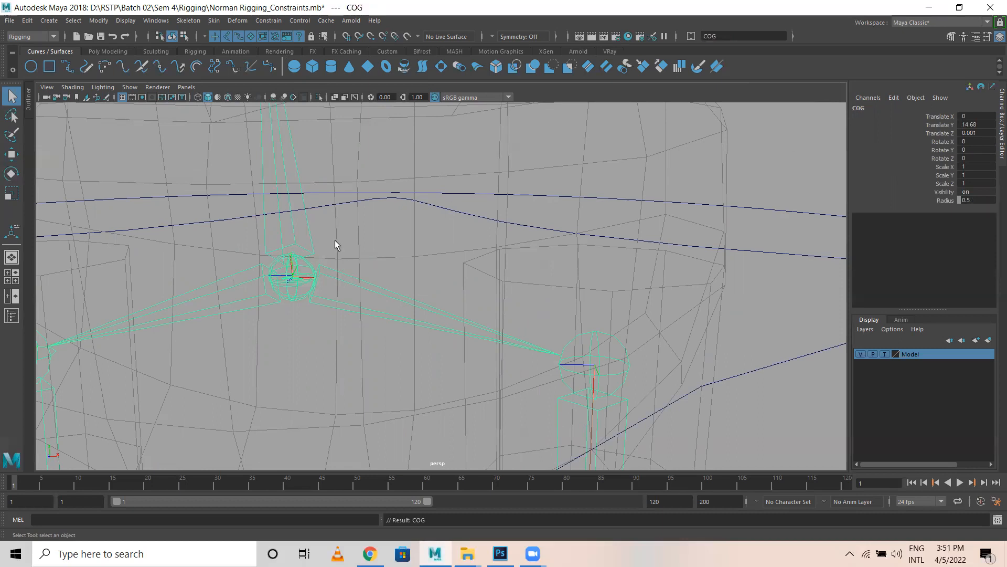
pyautogui.scroll(-5, 414, 272)
pyautogui.scroll(-3, 418, 271)
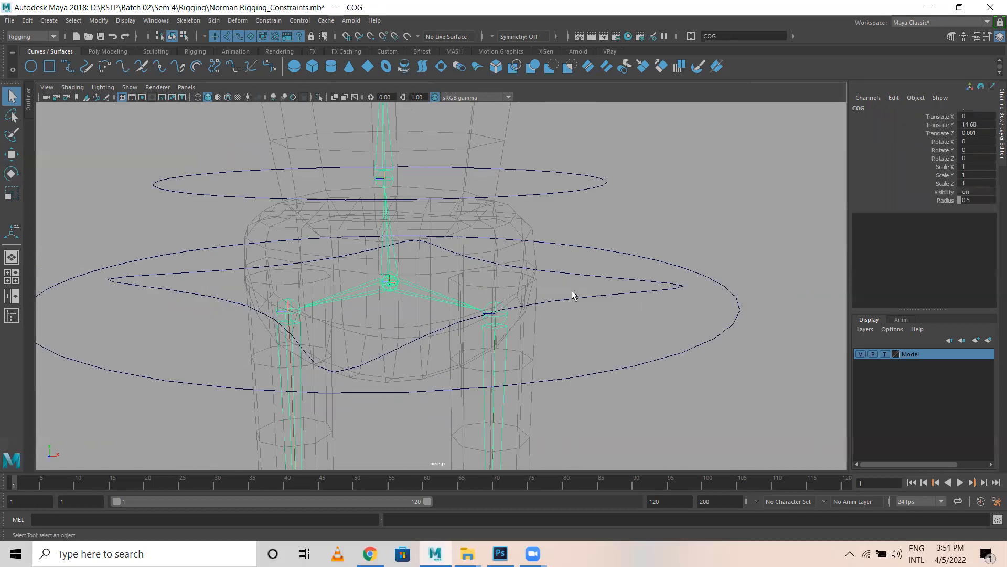
# Orient-constrain the Hip joint to the HIP_Ctrl curve around the pelvis
pyautogui.click(624, 278)
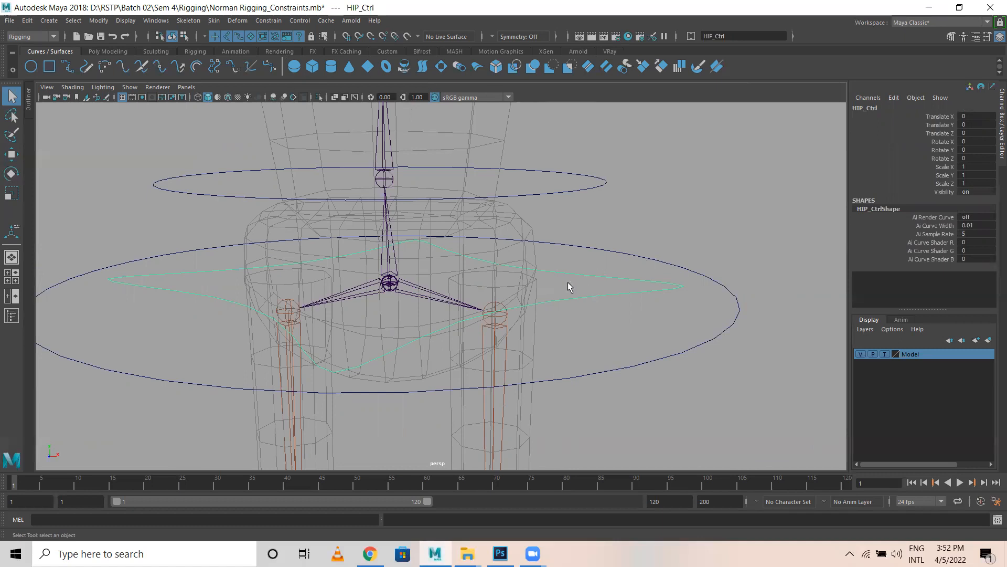
pyautogui.scroll(2, 424, 293)
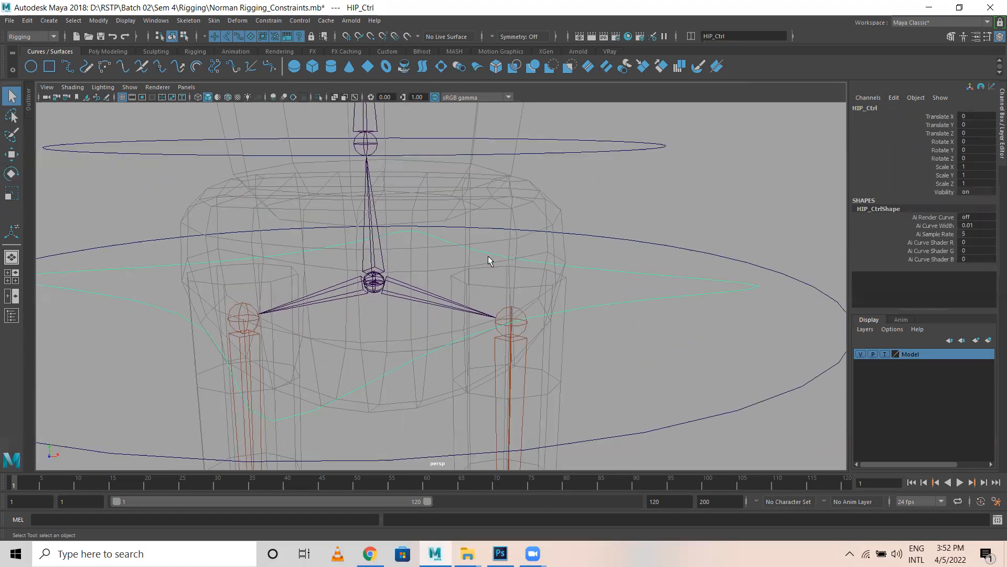
pyautogui.click(406, 296)
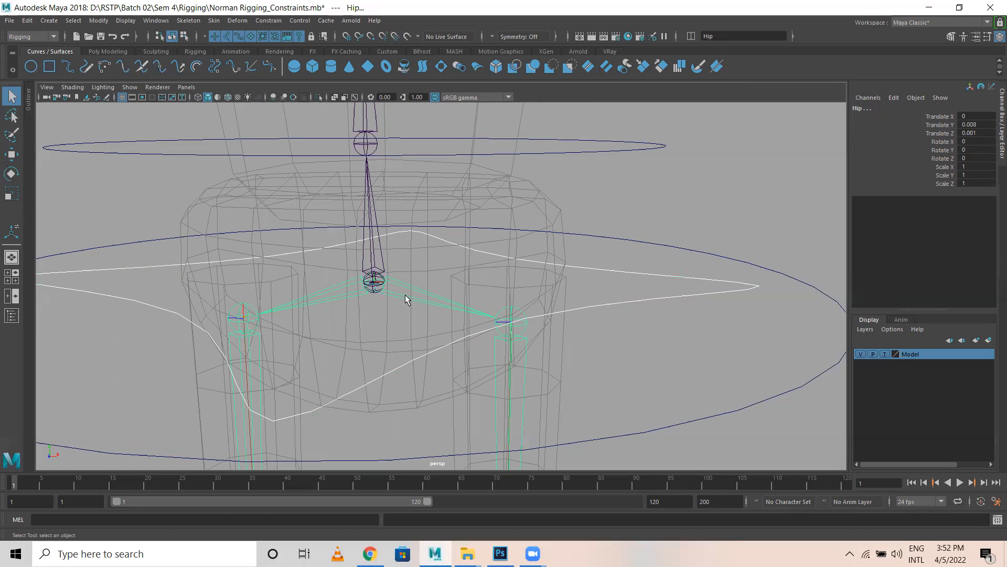
pyautogui.click(269, 21)
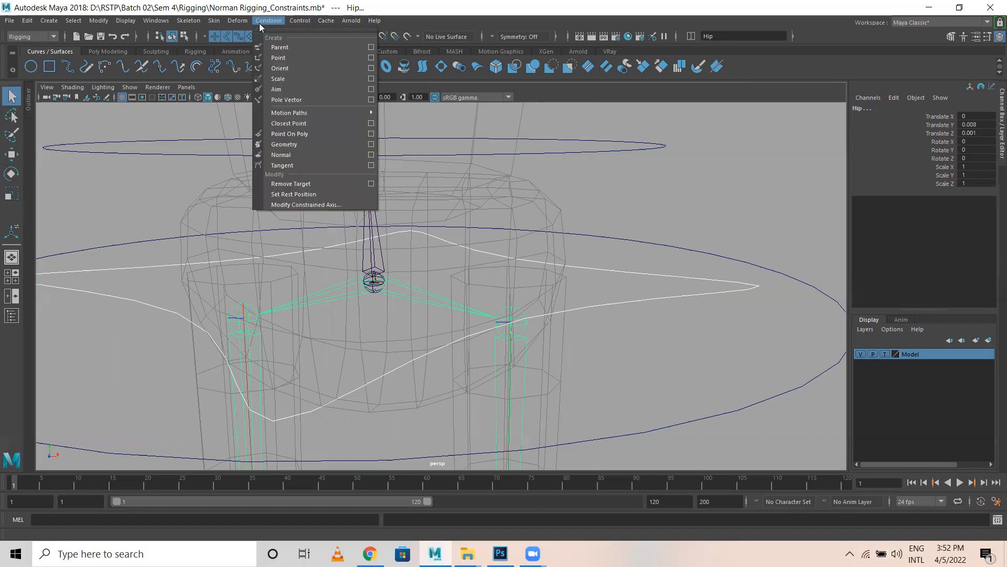
pyautogui.click(278, 78)
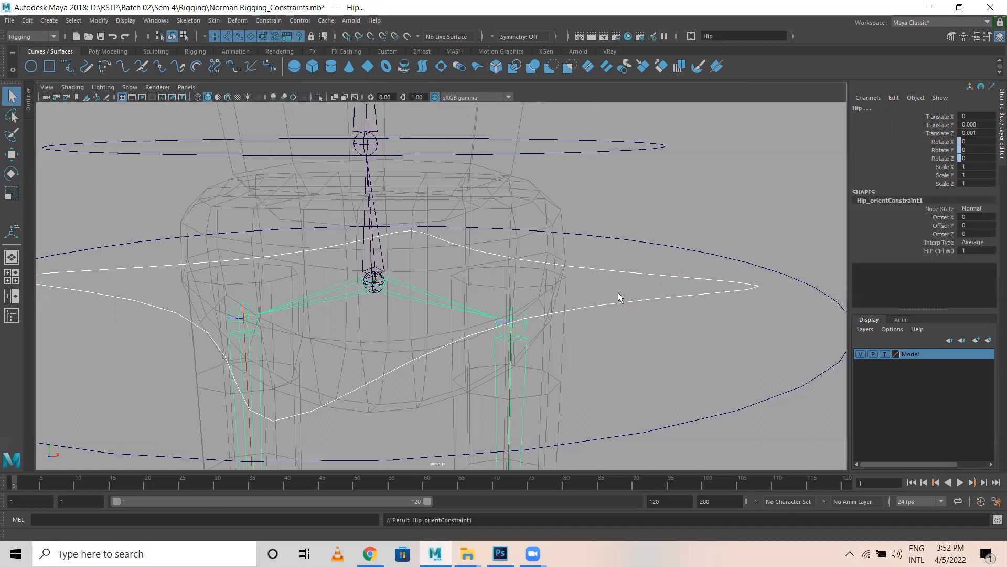
# Test-rotate HIP_Ctrl to check that the hip and leg joints follow, and undo the rotation
pyautogui.click(588, 318)
pyautogui.scroll(-5, 526, 317)
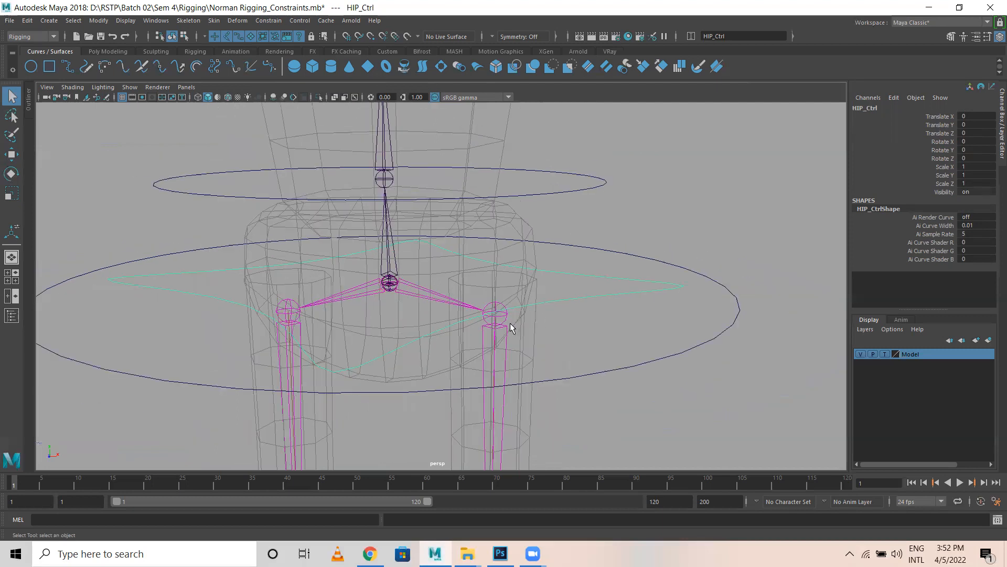
pyautogui.press('e')
pyautogui.moveTo(440, 260); pyautogui.dragTo(423, 227)
pyautogui.hotkey('ctrl', 'z')
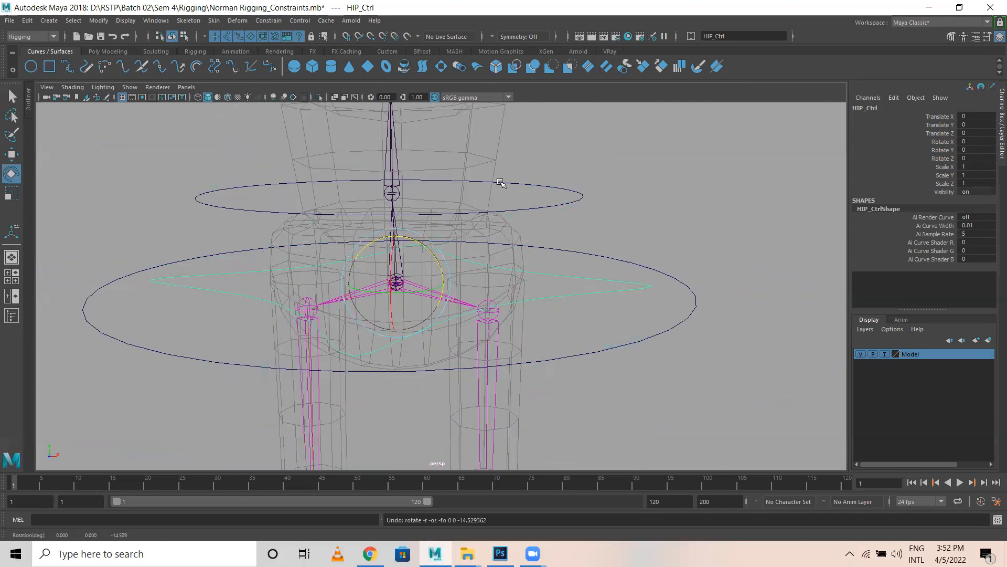
# Test-rotate Spine_Ctrl to check that the spine joints follow, undo the rotation and clear the selection
pyautogui.click(561, 206)
pyautogui.moveTo(417, 156); pyautogui.dragTo(426, 154)
pyautogui.hotkey('ctrl', 'z')
pyautogui.click(630, 189)
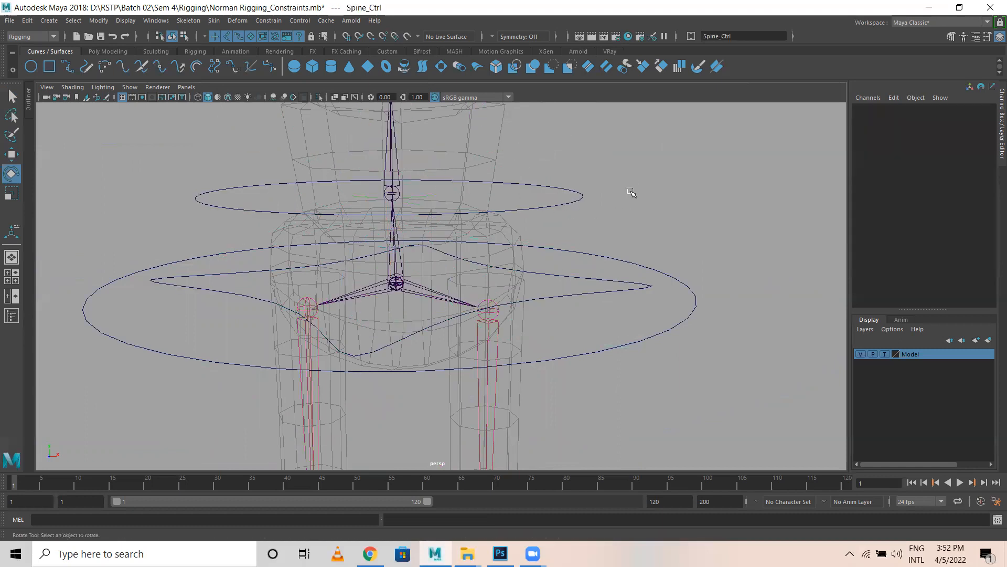
pyautogui.press('w')
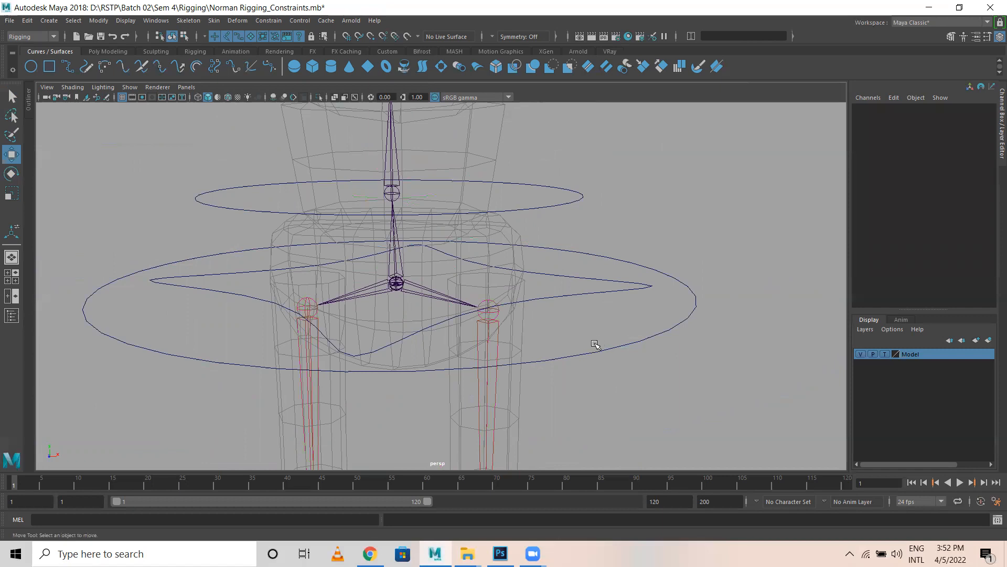
# Parent-constrain the COG joint to the COG_Ctrl curve around the pelvis with Maintain offset on
pyautogui.moveTo(595, 343); pyautogui.dragTo(603, 389)
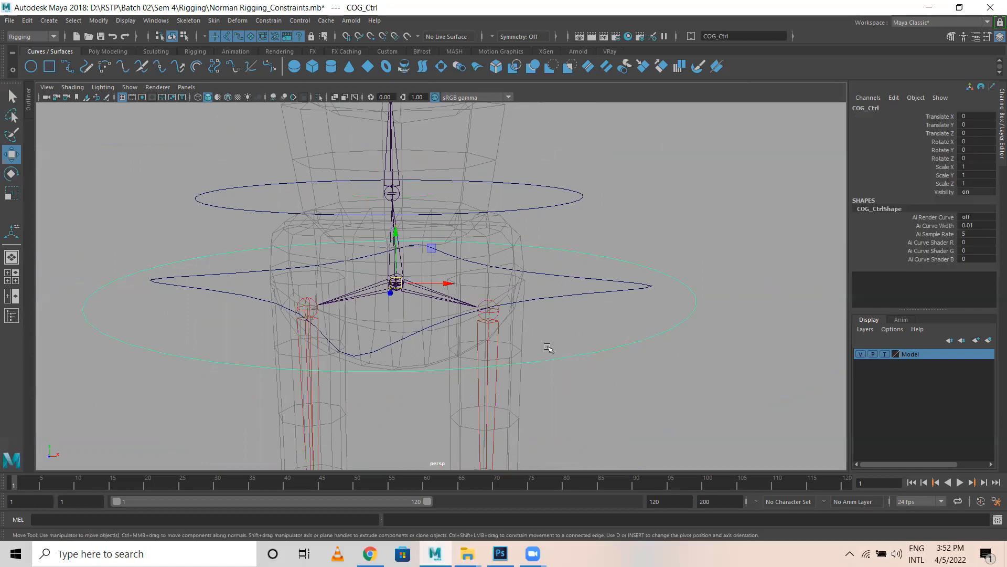
pyautogui.press('q')
pyautogui.click(395, 284)
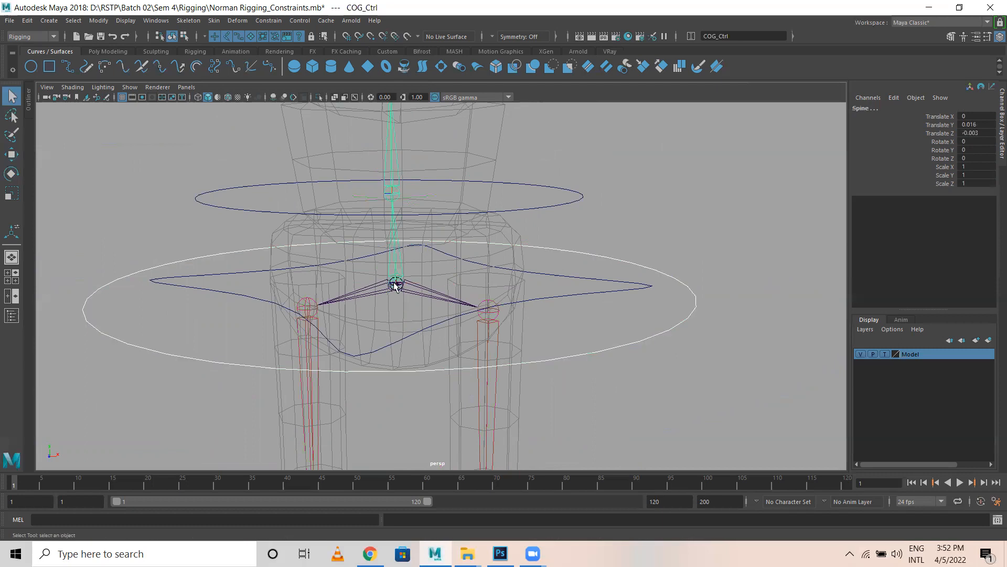
pyautogui.hotkey('ctrl', 'z')
pyautogui.click(397, 288)
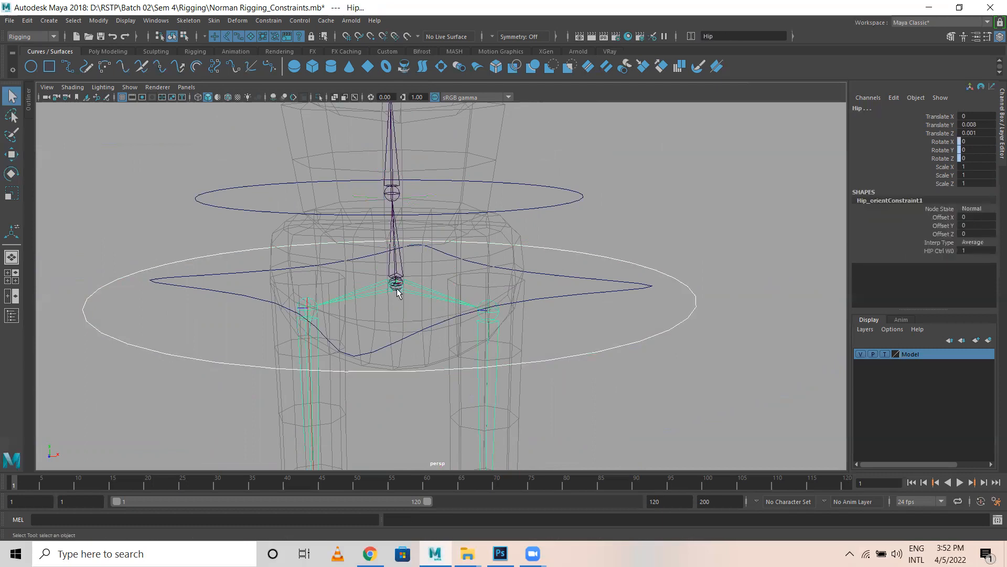
pyautogui.hotkey('ctrl', 'z')
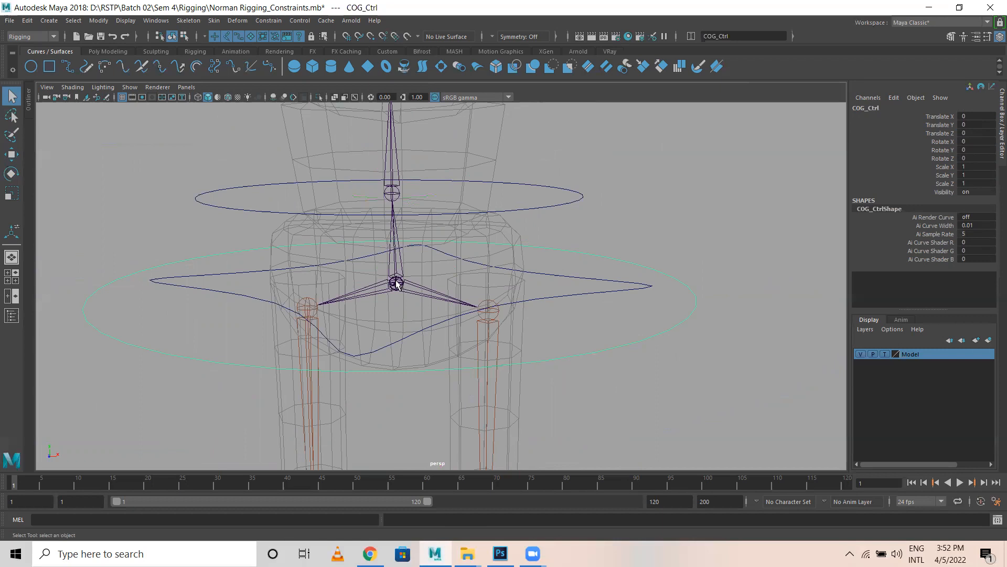
pyautogui.click(398, 287)
pyautogui.press('Up')
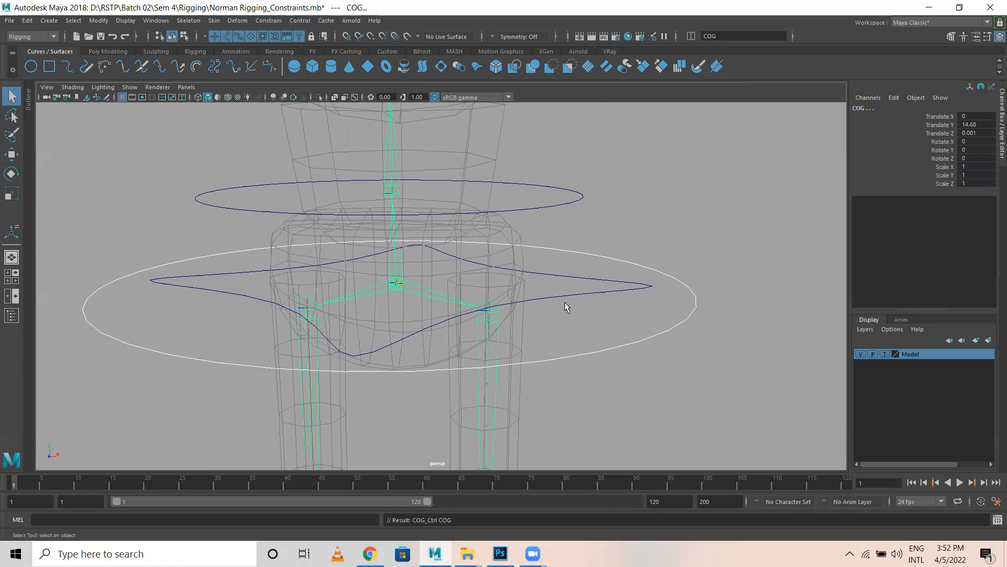
pyautogui.moveTo(625, 235); pyautogui.dragTo(644, 267)
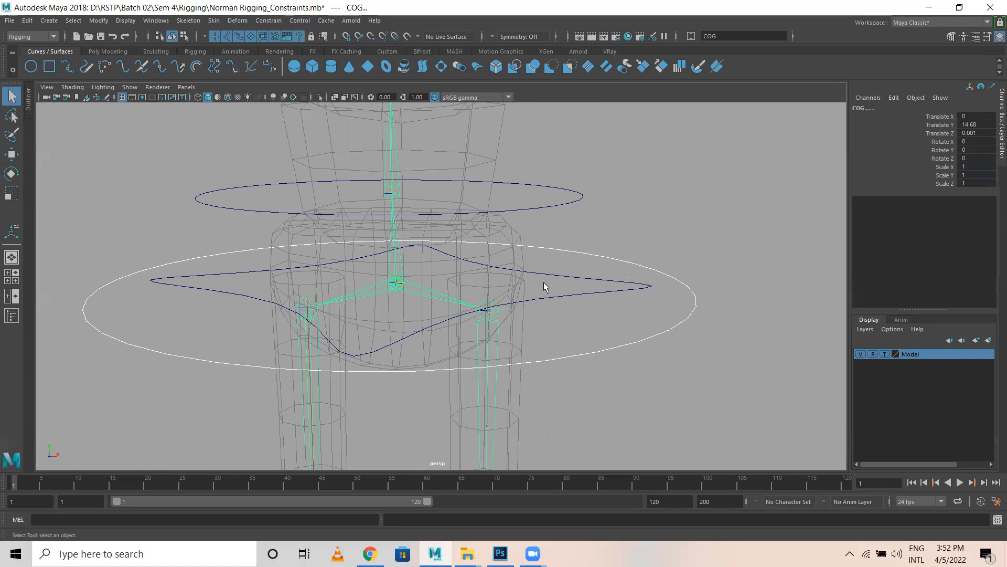
pyautogui.keyDown('shift'); pyautogui.click(419, 287); pyautogui.keyUp('shift')
pyautogui.press('Up')
pyautogui.click(269, 20)
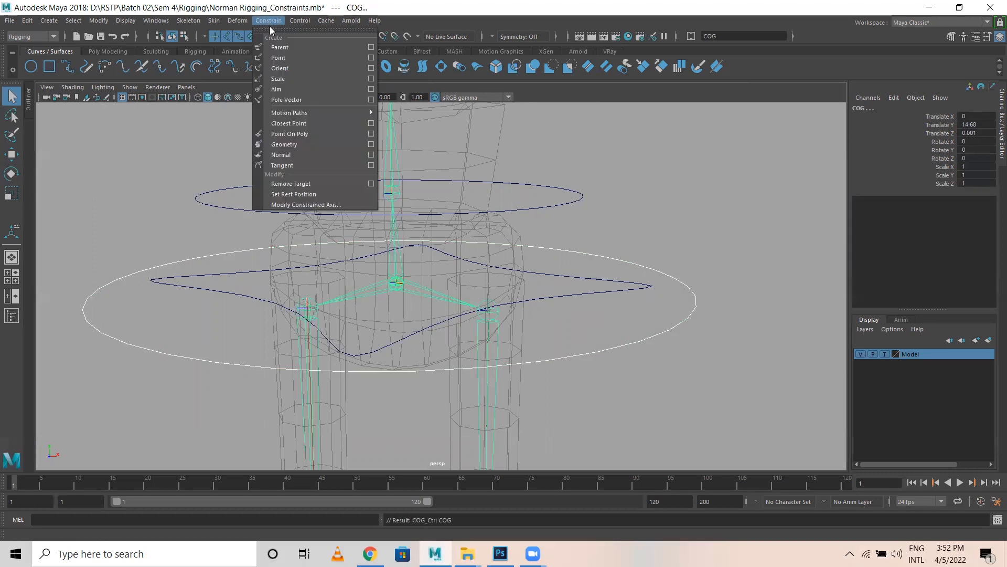
pyautogui.click(372, 48)
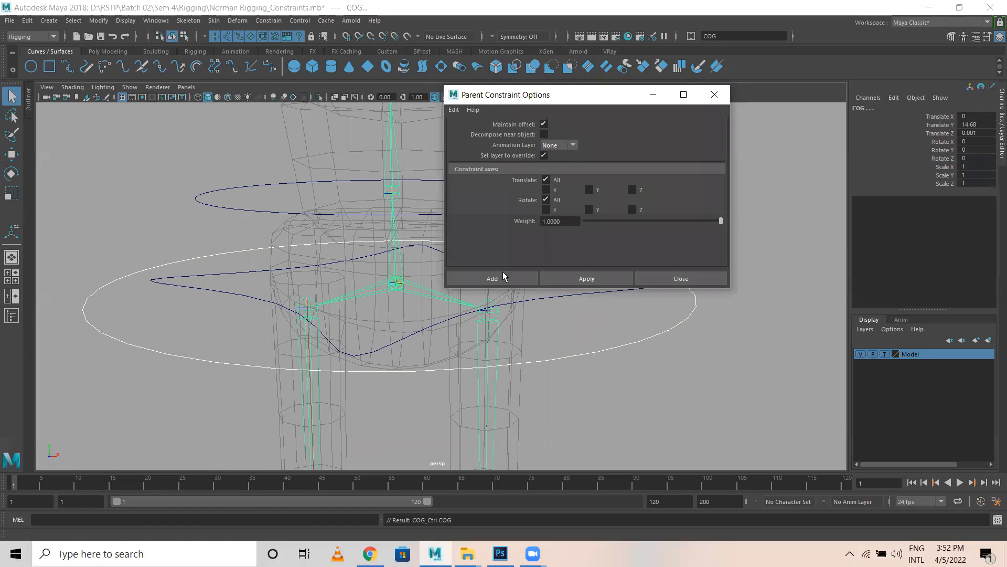
pyautogui.click(475, 277)
# Test-move and test-rotate COG_Ctrl to check that the whole body follows, undoing each change and clearing the selection
pyautogui.click(572, 332)
pyautogui.click(570, 358)
pyautogui.scroll(-5, 472, 320)
pyautogui.press('w')
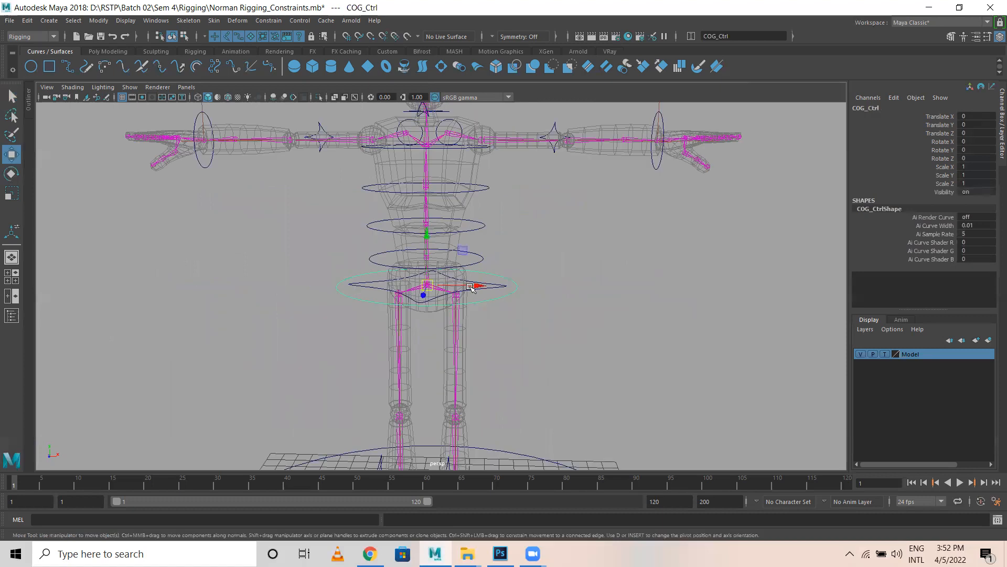
pyautogui.moveTo(472, 286); pyautogui.dragTo(466, 286)
pyautogui.hotkey('ctrl', 'z')
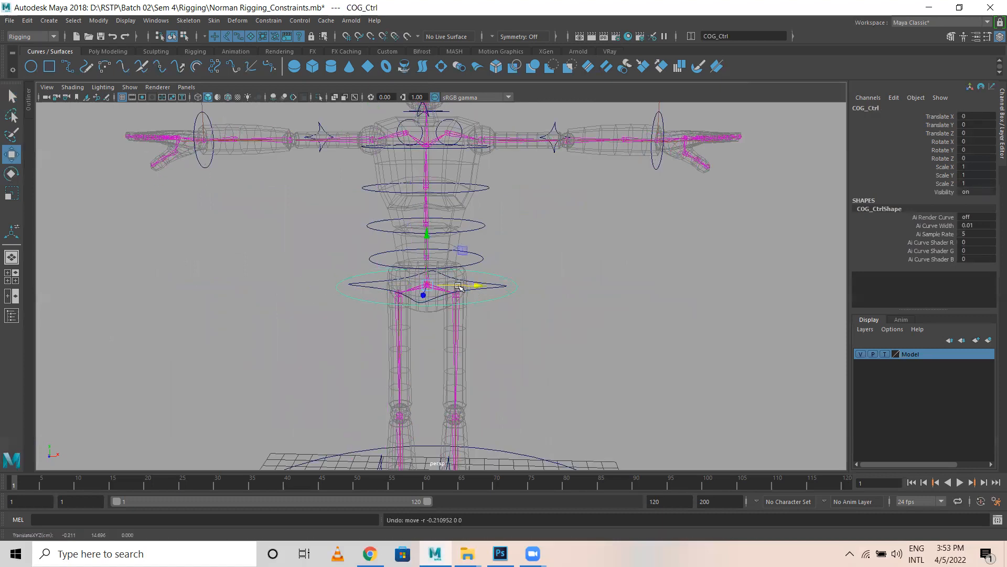
pyautogui.press('e')
pyautogui.moveTo(457, 246); pyautogui.dragTo(445, 175)
pyautogui.hotkey('ctrl', 'z')
pyautogui.click(557, 250)
# Test-move Spine_Ctrl1 to check its effect on the spine, undo the move and clear the selection
pyautogui.click(483, 226)
pyautogui.hotkey('ctrl', 'z')
pyautogui.press('w')
pyautogui.moveTo(476, 226)
pyautogui.mouseDown()
pyautogui.moveTo(423, 224)
pyautogui.moveTo(482, 226)
pyautogui.moveTo(459, 227)
pyautogui.mouseUp()
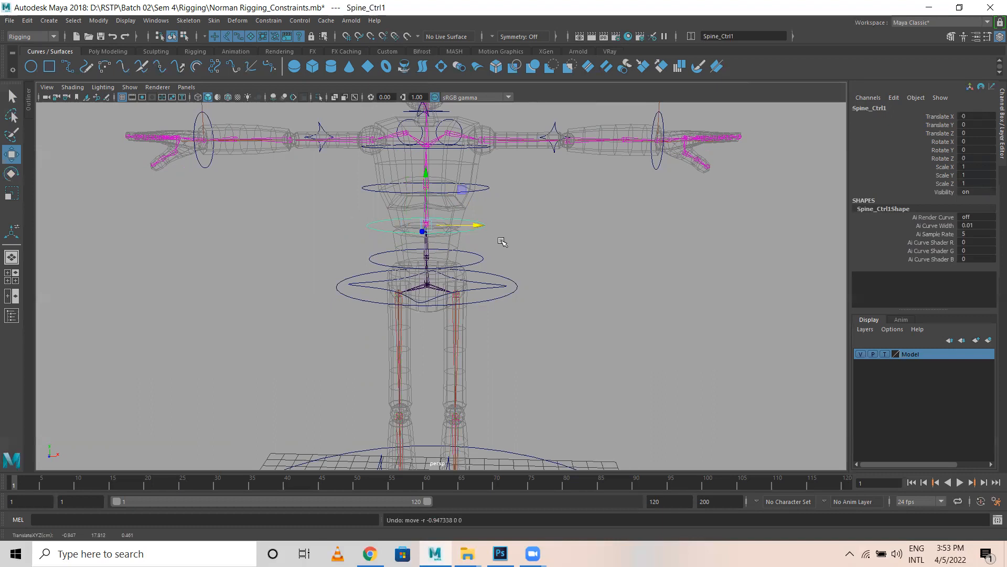
pyautogui.click(553, 267)
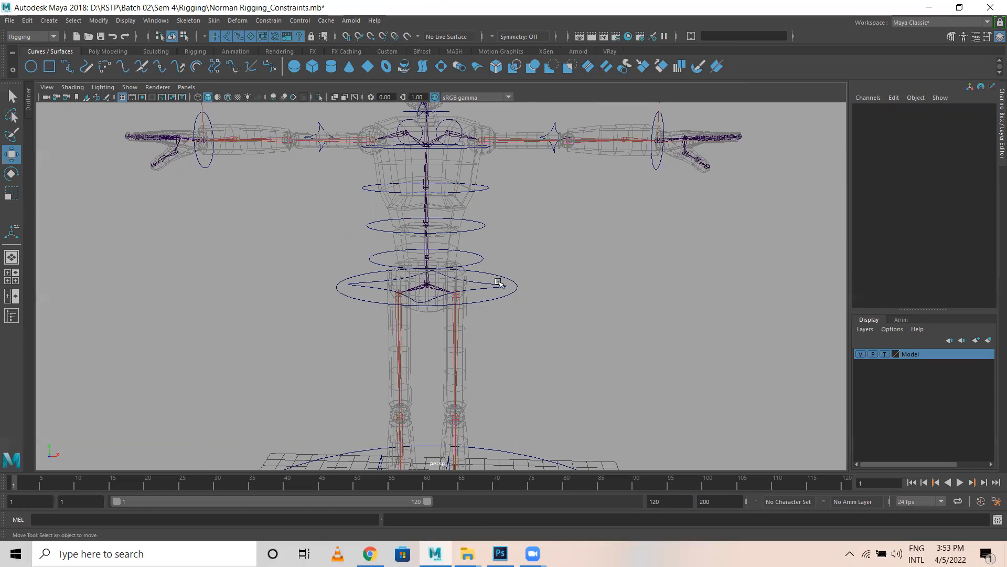
# Show the last hidden objects to bring back the reverse-foot joints in both feet
pyautogui.keyDown('alt'); pyautogui.moveTo(513, 342); pyautogui.dragTo(472, 91, button='middle'); pyautogui.keyUp('alt')
pyautogui.keyDown('alt'); pyautogui.moveTo(402, 318); pyautogui.dragTo(325, 347); pyautogui.keyUp('alt')
pyautogui.keyDown('alt'); pyautogui.moveTo(368, 341); pyautogui.dragTo(473, 351, button='right'); pyautogui.keyUp('alt')
pyautogui.keyDown('alt'); pyautogui.moveTo(473, 351); pyautogui.dragTo(393, 270, button='middle'); pyautogui.keyUp('alt')
pyautogui.keyDown('alt'); pyautogui.moveTo(462, 315); pyautogui.dragTo(555, 331, button='right'); pyautogui.keyUp('alt')
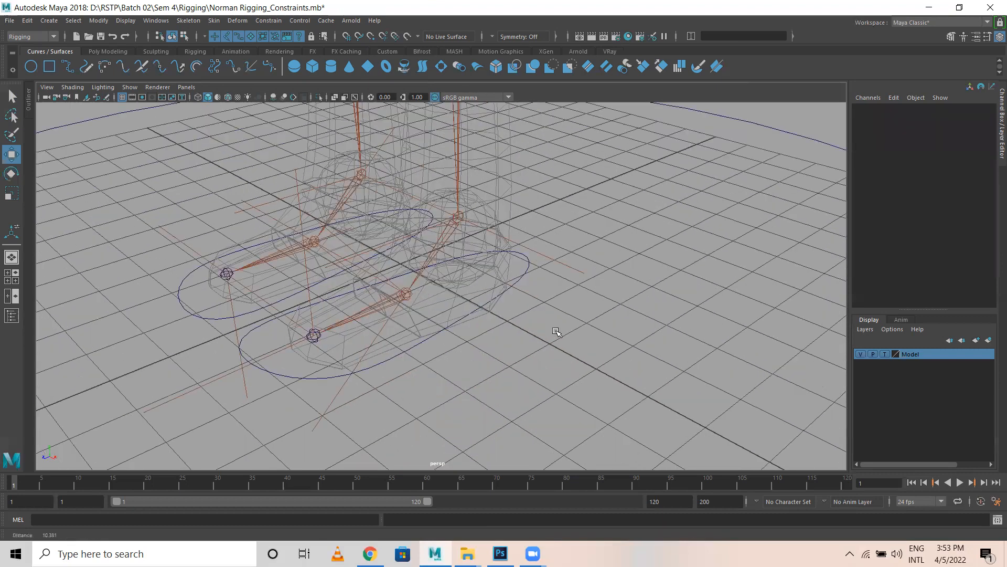
pyautogui.scroll(2, 400, 297)
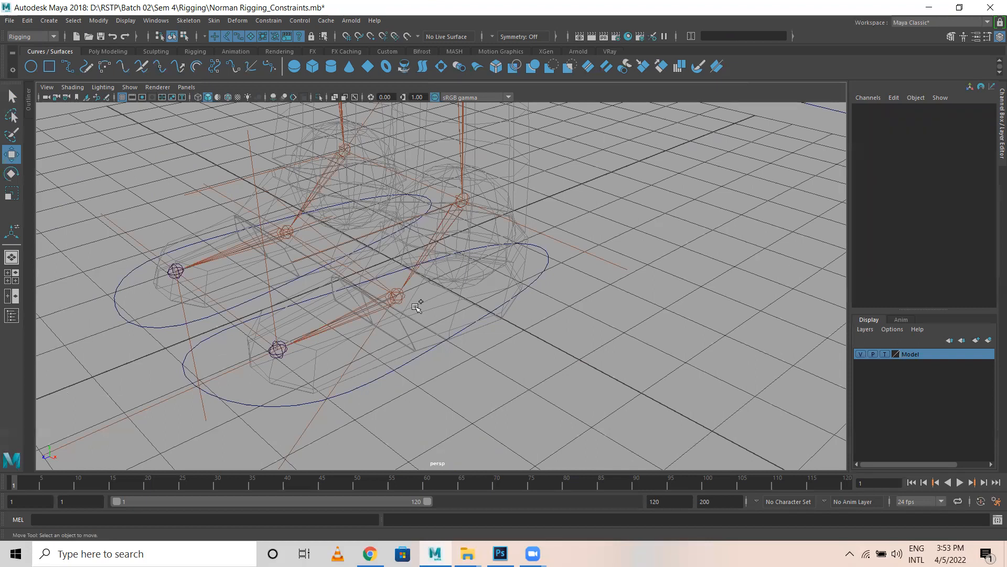
pyautogui.hotkey('ctrl', 'shift', 'h')
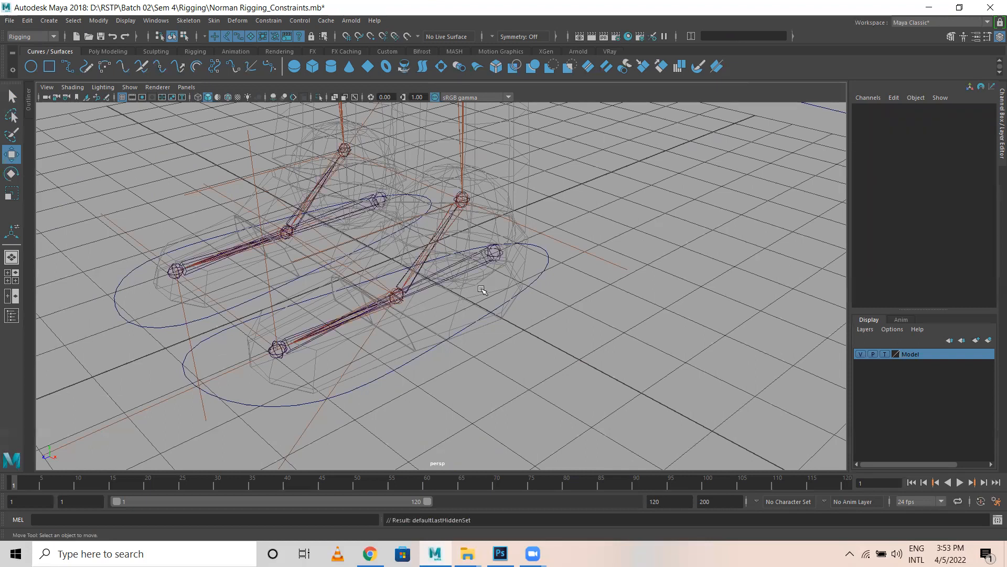
# Hide the viewport grid around the feet
pyautogui.click(493, 256)
pyautogui.scroll(3, 532, 271)
pyautogui.keyDown('alt'); pyautogui.moveTo(532, 271); pyautogui.dragTo(302, 241); pyautogui.keyUp('alt')
pyautogui.keyDown('alt'); pyautogui.moveTo(120, 242); pyautogui.dragTo(641, 263); pyautogui.keyUp('alt')
pyautogui.keyDown('alt'); pyautogui.moveTo(641, 263); pyautogui.dragTo(7, 219, button='right'); pyautogui.keyUp('alt')
pyautogui.keyDown('alt'); pyautogui.moveTo(103, 256); pyautogui.dragTo(395, 325); pyautogui.keyUp('alt')
pyautogui.click(122, 98)
pyautogui.scroll(-3, 529, 275)
pyautogui.keyDown('alt'); pyautogui.moveTo(528, 275); pyautogui.dragTo(548, 267); pyautogui.keyUp('alt')
# Examine the overlapping objects at the left ankle, selecting ikHandle1, LT_Ankle and LT_Rev_Ankle in turn
pyautogui.click(545, 275)
pyautogui.scroll(5, 656, 328)
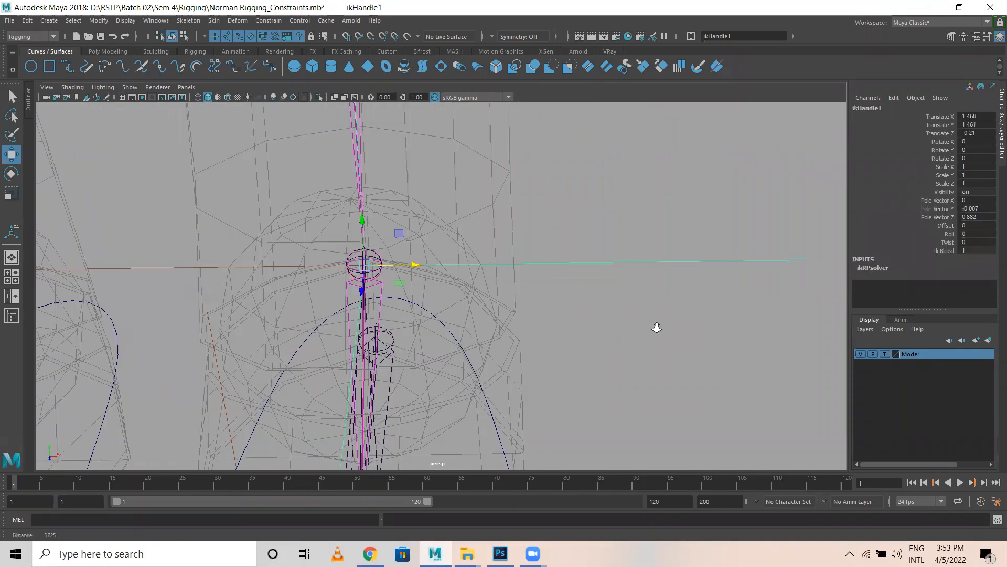
pyautogui.keyDown('alt'); pyautogui.moveTo(347, 260); pyautogui.dragTo(215, 276); pyautogui.keyUp('alt')
pyautogui.scroll(3, 400, 226)
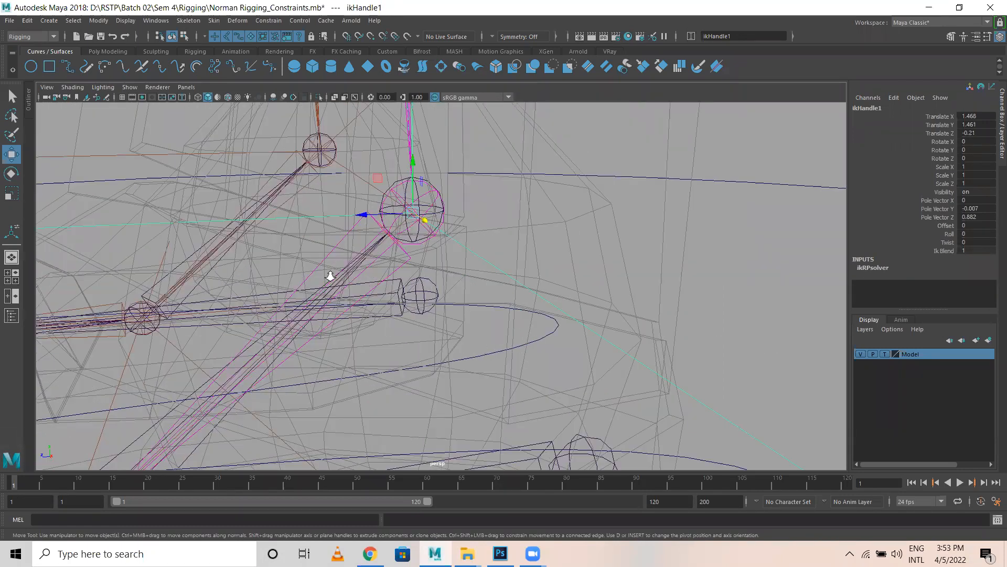
pyautogui.keyDown('alt'); pyautogui.moveTo(330, 276); pyautogui.dragTo(186, 300, button='right'); pyautogui.keyUp('alt')
pyautogui.keyDown('alt'); pyautogui.moveTo(186, 299); pyautogui.dragTo(180, 334); pyautogui.keyUp('alt')
pyautogui.keyDown('alt'); pyautogui.moveTo(449, 360); pyautogui.dragTo(505, 288, button='right'); pyautogui.keyUp('alt')
pyautogui.keyDown('alt'); pyautogui.moveTo(342, 312); pyautogui.dragTo(497, 296, button='right'); pyautogui.keyUp('alt')
pyautogui.keyDown('alt'); pyautogui.moveTo(368, 297); pyautogui.dragTo(568, 290, button='middle'); pyautogui.keyUp('alt')
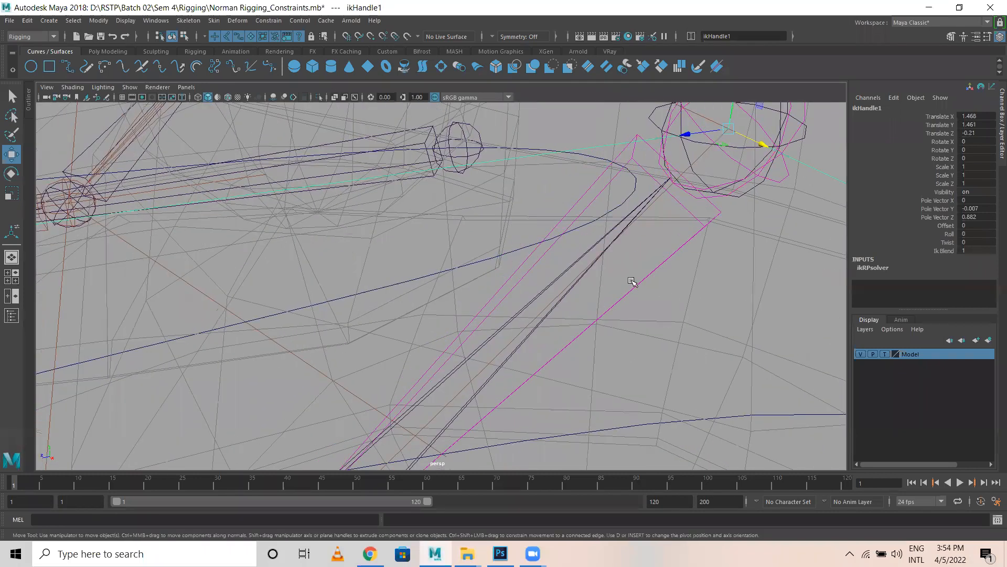
pyautogui.keyDown('alt'); pyautogui.moveTo(603, 299); pyautogui.dragTo(551, 273, button='right'); pyautogui.keyUp('alt')
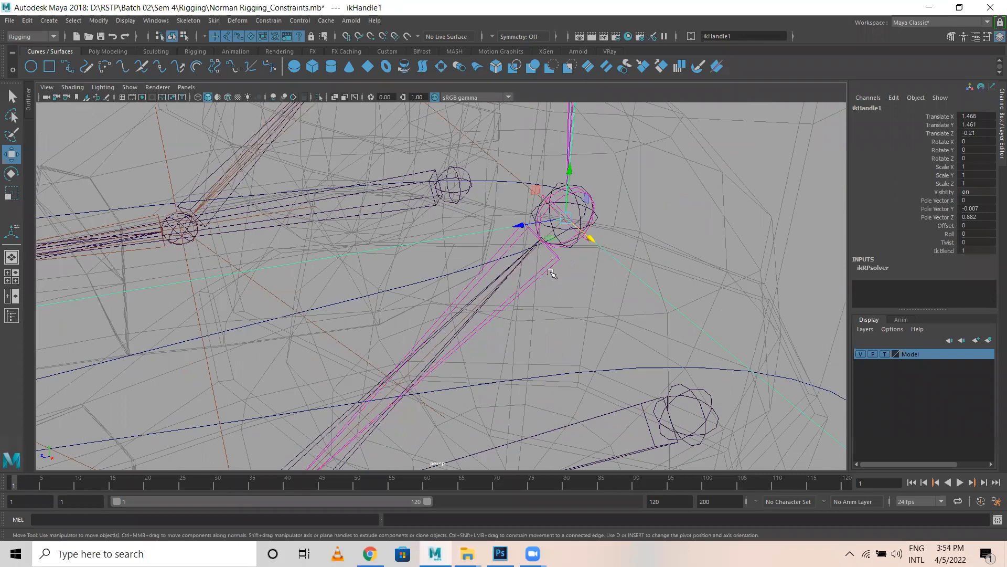
pyautogui.click(545, 270)
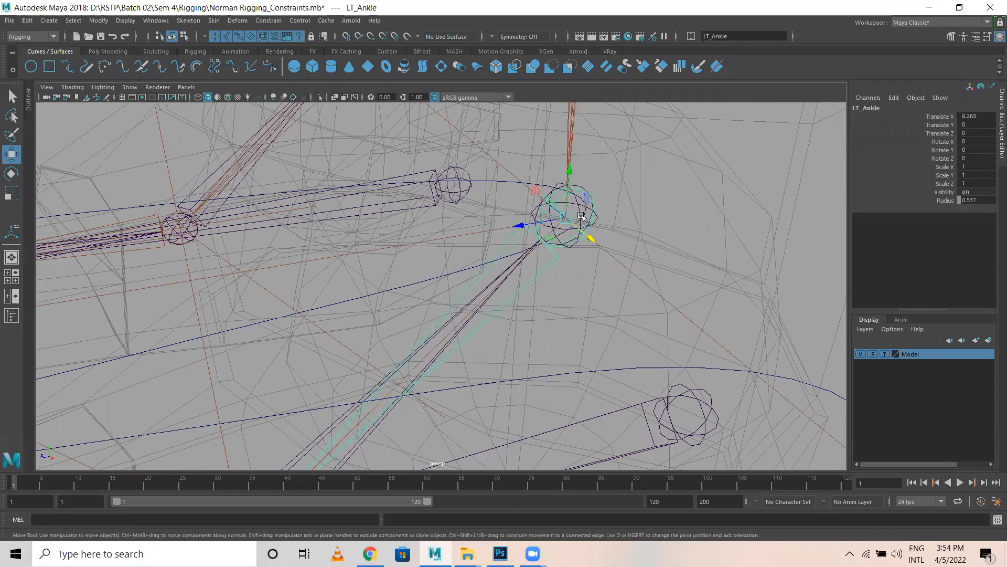
pyautogui.click(632, 279)
pyautogui.keyDown('alt'); pyautogui.moveTo(575, 193); pyautogui.dragTo(721, 147, button='right'); pyautogui.keyUp('alt')
pyautogui.keyDown('alt'); pyautogui.moveTo(674, 191); pyautogui.dragTo(581, 302, button='middle'); pyautogui.keyUp('alt')
pyautogui.keyDown('alt'); pyautogui.moveTo(562, 239); pyautogui.dragTo(637, 139, button='middle'); pyautogui.keyUp('alt')
pyautogui.keyDown('alt'); pyautogui.moveTo(609, 162); pyautogui.dragTo(653, 177, button='right'); pyautogui.keyUp('alt')
pyautogui.keyDown('alt'); pyautogui.moveTo(662, 168); pyautogui.dragTo(562, 287, button='middle'); pyautogui.keyUp('alt')
pyautogui.click(548, 181)
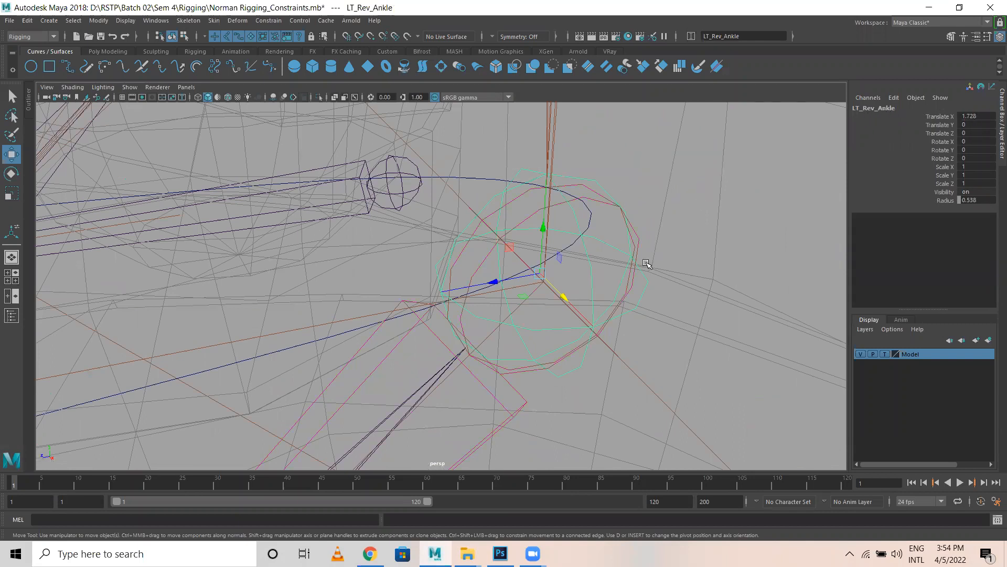
pyautogui.click(577, 186)
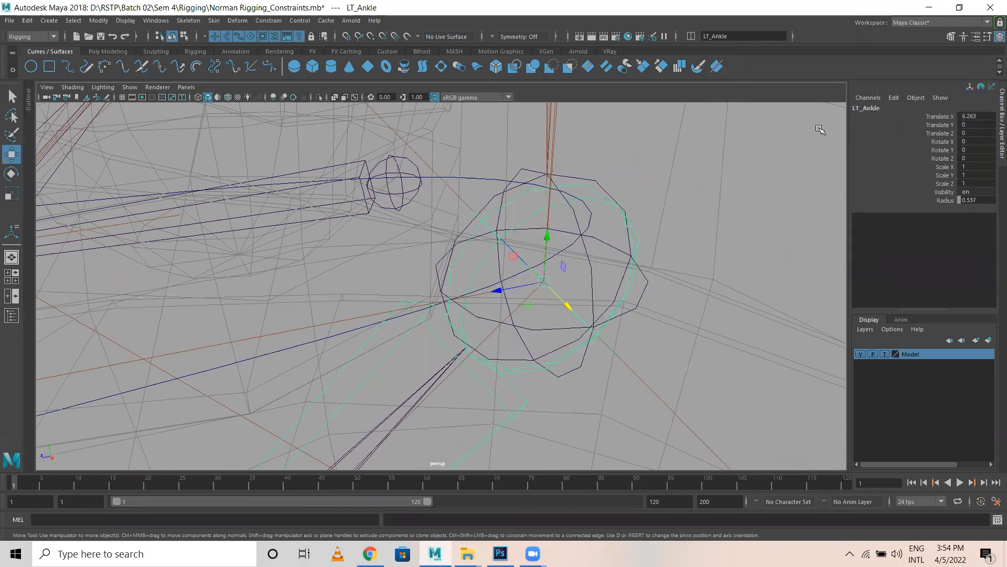
pyautogui.click(575, 180)
pyautogui.keyDown('alt'); pyautogui.moveTo(580, 180); pyautogui.dragTo(460, 277); pyautogui.keyUp('alt')
pyautogui.scroll(2, 483, 295)
pyautogui.keyDown('alt'); pyautogui.moveTo(479, 294); pyautogui.dragTo(493, 149, button='middle'); pyautogui.keyUp('alt')
pyautogui.scroll(-1, 348, 250)
pyautogui.scroll(-1, 348, 251)
pyautogui.keyDown('alt'); pyautogui.moveTo(455, 206); pyautogui.dragTo(461, 229); pyautogui.keyUp('alt')
pyautogui.keyDown('alt'); pyautogui.moveTo(480, 188); pyautogui.dragTo(488, 230, button='middle'); pyautogui.keyUp('alt')
pyautogui.keyDown('alt'); pyautogui.moveTo(431, 239); pyautogui.dragTo(428, 213); pyautogui.keyUp('alt')
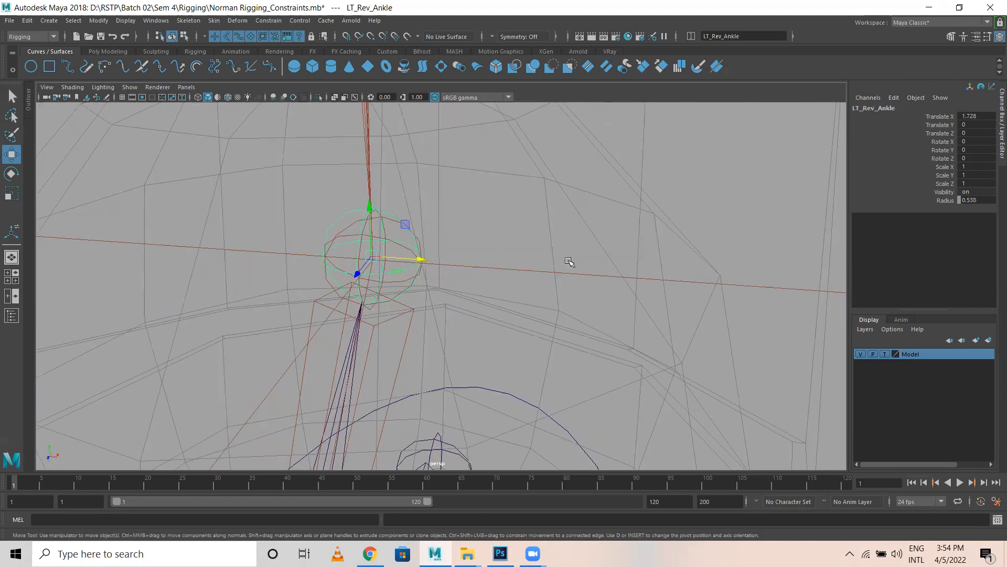
# Parent ikHandle1 at the left ankle under the LT_Rev_Ankle joint
pyautogui.scroll(3, 499, 252)
pyautogui.click(522, 244)
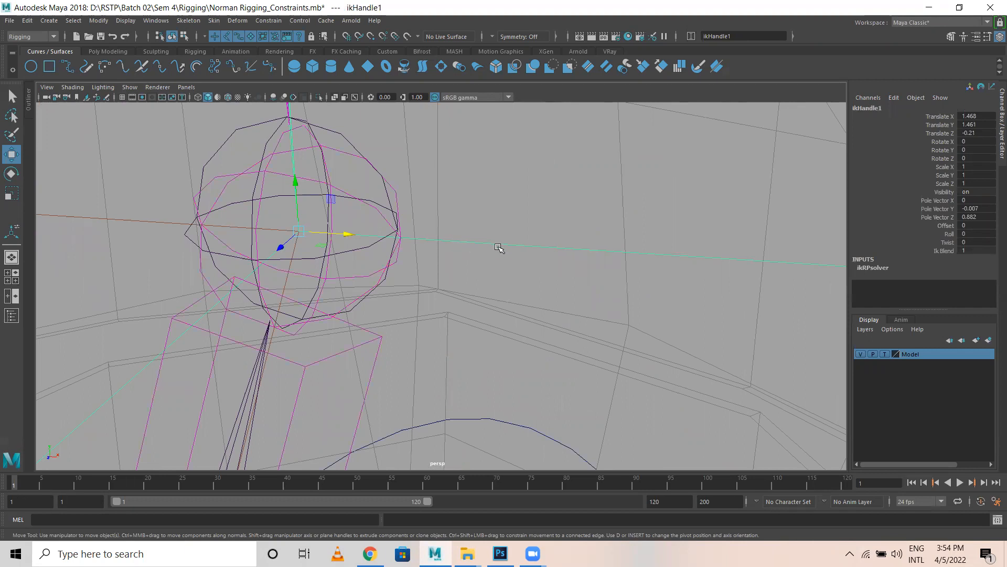
pyautogui.click(233, 132)
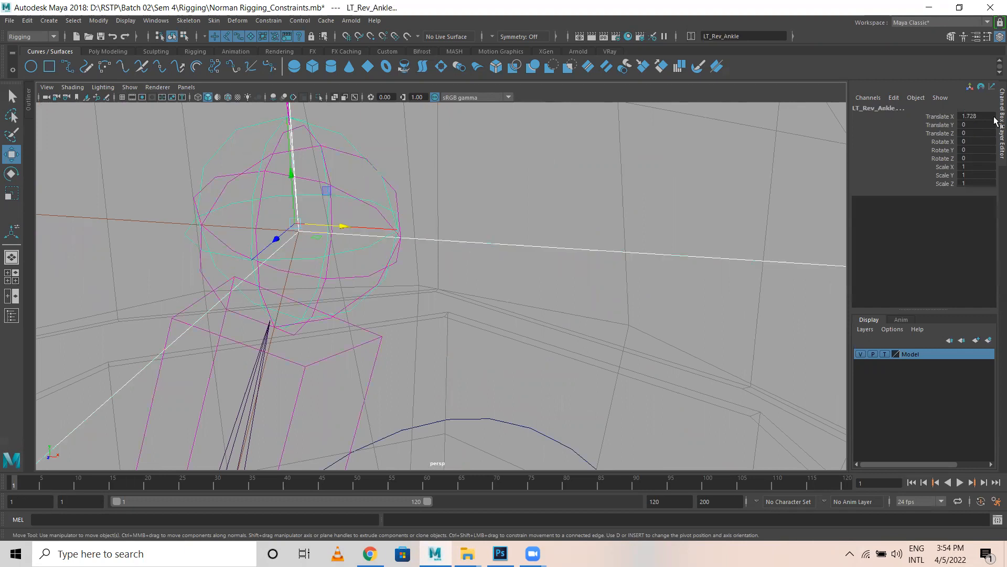
pyautogui.click(487, 237)
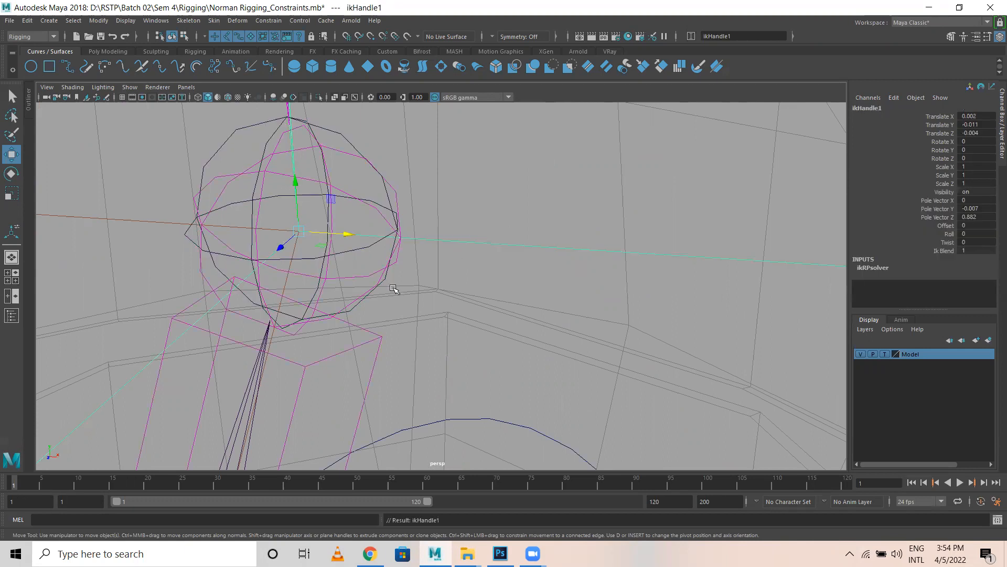
# Parent ikHandle5 at the ball of the left foot under the LT_Rev_Ball joint
pyautogui.scroll(-5, 389, 307)
pyautogui.keyDown('alt'); pyautogui.moveTo(379, 321); pyautogui.dragTo(357, 129, button='middle'); pyautogui.keyUp('alt')
pyautogui.keyDown('alt'); pyautogui.moveTo(443, 315); pyautogui.dragTo(442, 308); pyautogui.keyUp('alt')
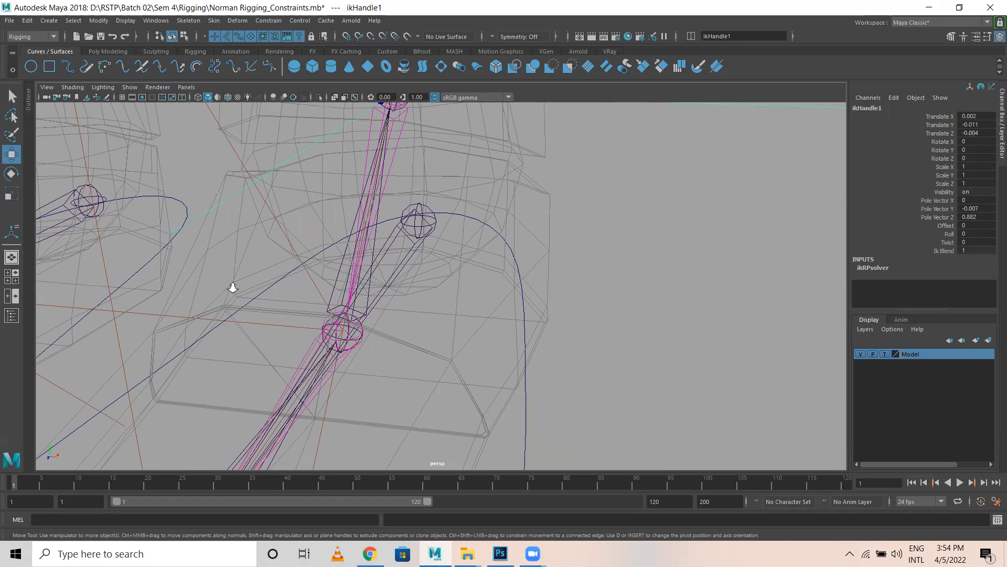
pyautogui.scroll(-3, 231, 288)
pyautogui.keyDown('alt'); pyautogui.moveTo(423, 349); pyautogui.dragTo(354, 349); pyautogui.keyUp('alt')
pyautogui.scroll(2, 364, 344)
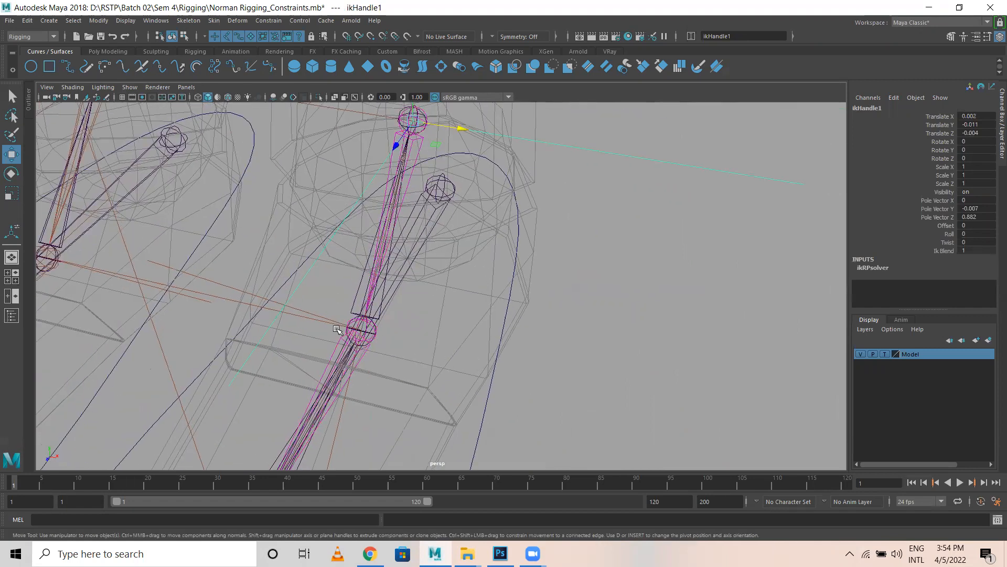
pyautogui.keyDown('alt'); pyautogui.moveTo(621, 361); pyautogui.dragTo(667, 363, button='right'); pyautogui.keyUp('alt')
pyautogui.keyDown('alt'); pyautogui.moveTo(351, 312); pyautogui.dragTo(650, 227, button='middle'); pyautogui.keyUp('alt')
pyautogui.moveTo(383, 284); pyautogui.dragTo(372, 323)
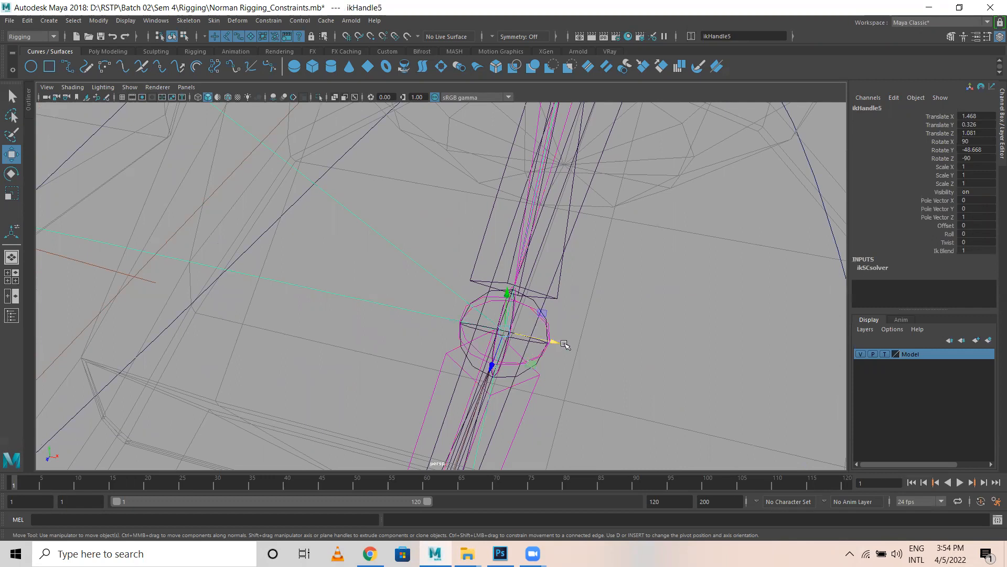
pyautogui.scroll(2, 565, 344)
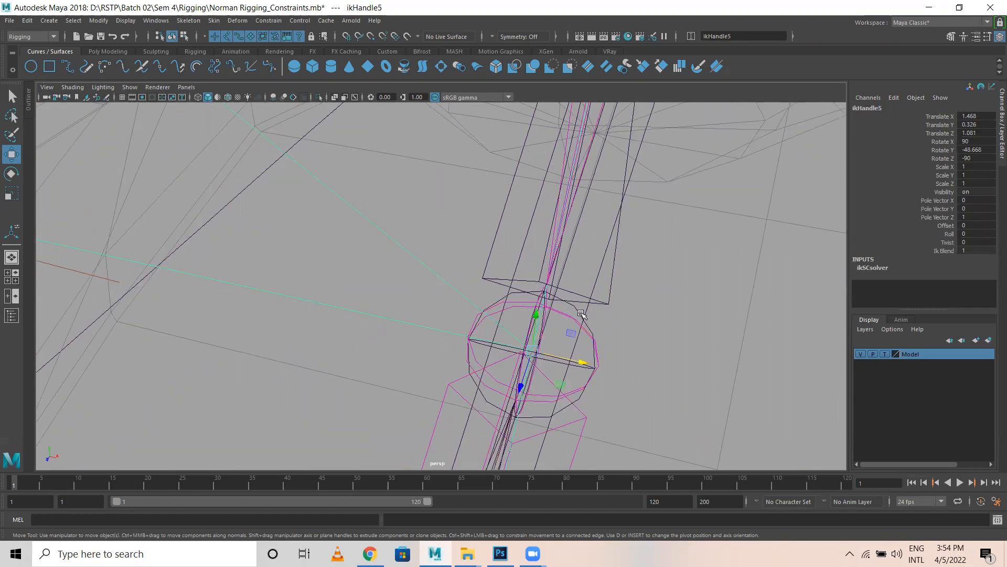
pyautogui.click(526, 302)
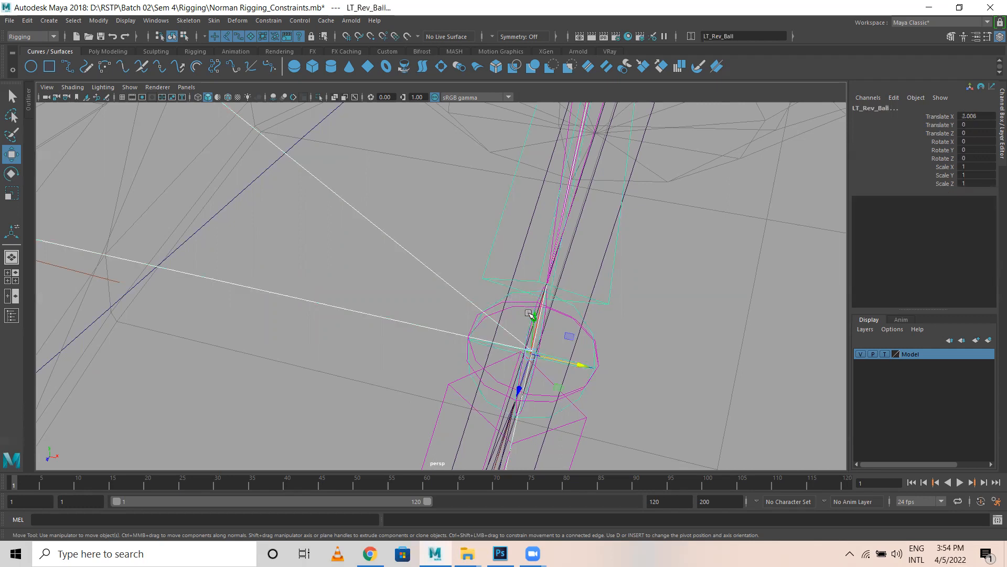
pyautogui.press('p')
# Parent ikHandle6 at the left toe tip under the LT_Rev_Toe joint
pyautogui.scroll(-4, 349, 299)
pyautogui.keyDown('alt'); pyautogui.moveTo(457, 163); pyautogui.dragTo(461, 63, button='middle'); pyautogui.keyUp('alt')
pyautogui.scroll(-4, 408, 373)
pyautogui.keyDown('alt'); pyautogui.moveTo(462, 320); pyautogui.dragTo(556, 230, button='middle'); pyautogui.keyUp('alt')
pyautogui.moveTo(381, 273); pyautogui.dragTo(446, 338)
pyautogui.keyDown('alt'); pyautogui.moveTo(446, 338); pyautogui.dragTo(666, 352, button='right'); pyautogui.keyUp('alt')
pyautogui.keyDown('alt'); pyautogui.moveTo(683, 218); pyautogui.dragTo(574, 187, button='middle'); pyautogui.keyUp('alt')
pyautogui.keyDown('alt'); pyautogui.moveTo(424, 252); pyautogui.dragTo(476, 265, button='middle'); pyautogui.keyUp('alt')
pyautogui.keyDown('alt'); pyautogui.moveTo(417, 277); pyautogui.dragTo(448, 261, button='right'); pyautogui.keyUp('alt')
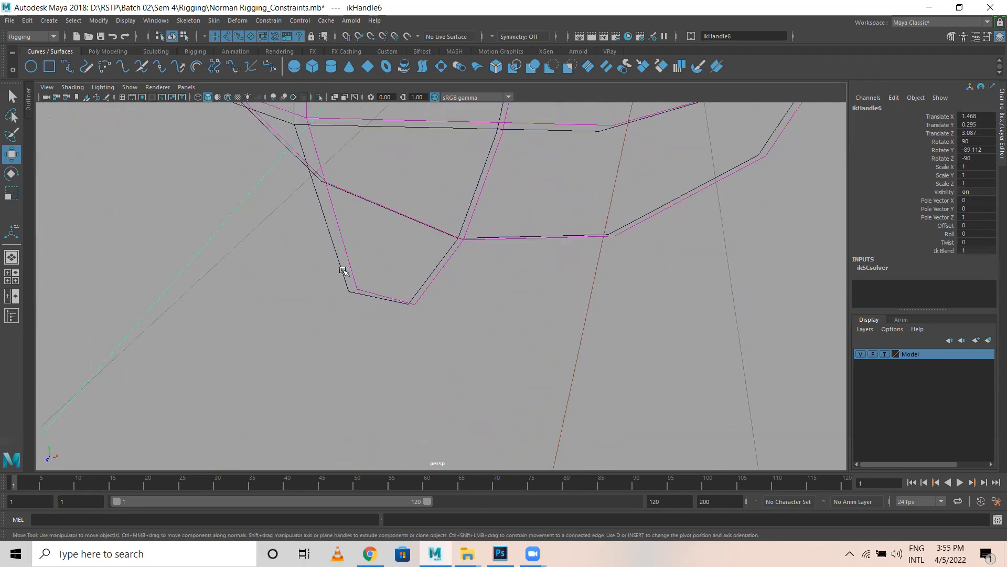
pyautogui.click(438, 240)
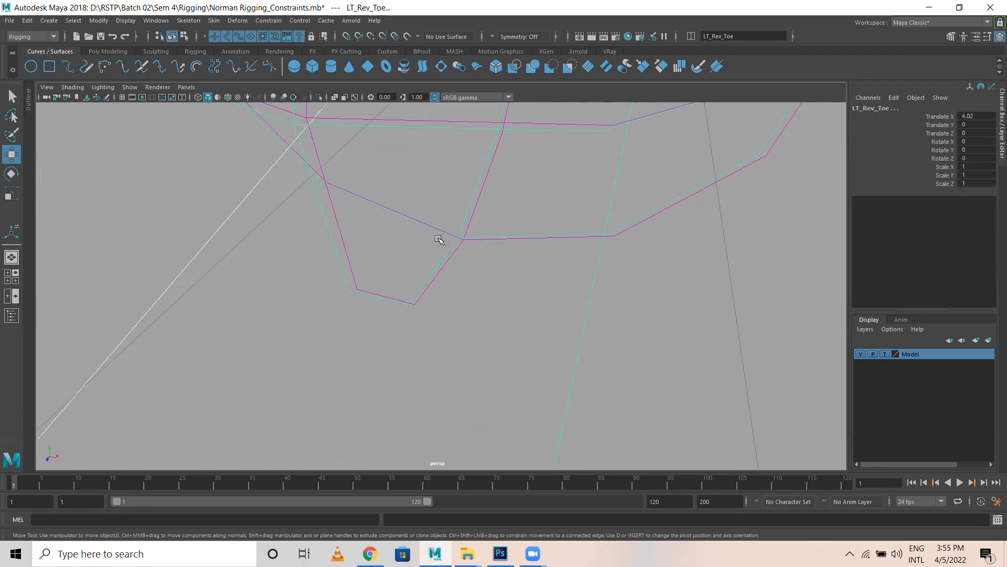
pyautogui.press('Down')
# Test the left foot setup by moving the LT_Rev_Heel joint, and undo the move
pyautogui.scroll(-4, 504, 252)
pyautogui.keyDown('alt'); pyautogui.moveTo(641, 199); pyautogui.dragTo(645, 279, button='middle'); pyautogui.keyUp('alt')
pyautogui.keyDown('alt'); pyautogui.moveTo(645, 279); pyautogui.dragTo(454, 268, button='right'); pyautogui.keyUp('alt')
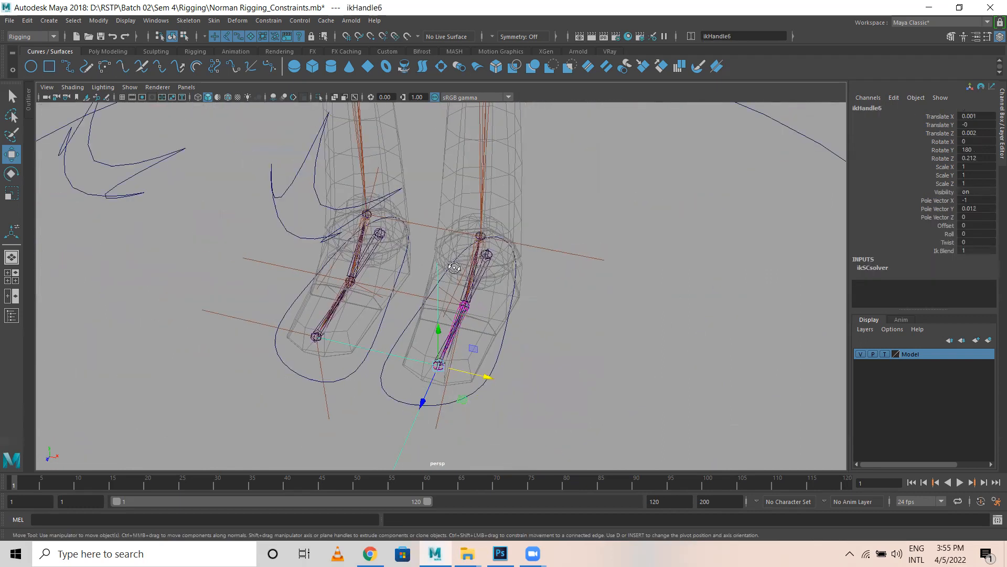
pyautogui.keyDown('alt'); pyautogui.moveTo(455, 268); pyautogui.dragTo(524, 309); pyautogui.keyUp('alt')
pyautogui.click(519, 298)
pyautogui.keyDown('alt'); pyautogui.moveTo(601, 324); pyautogui.dragTo(575, 327, button='right'); pyautogui.keyUp('alt')
pyautogui.keyDown('alt'); pyautogui.moveTo(481, 300); pyautogui.dragTo(511, 315); pyautogui.keyUp('alt')
pyautogui.keyDown('alt'); pyautogui.moveTo(510, 315); pyautogui.dragTo(513, 417, button='middle'); pyautogui.keyUp('alt')
pyautogui.keyDown('alt'); pyautogui.moveTo(547, 385); pyautogui.dragTo(453, 234); pyautogui.keyUp('alt')
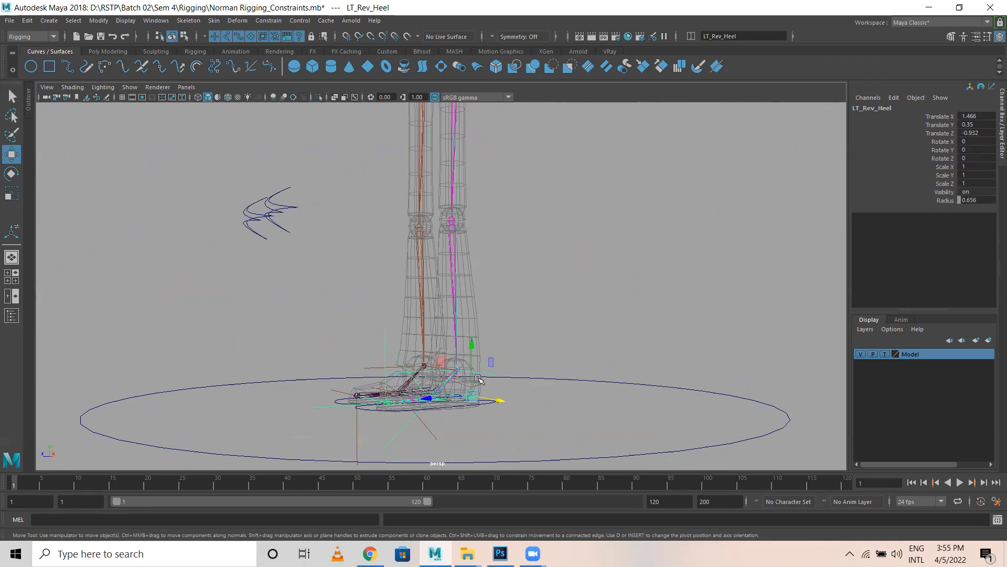
pyautogui.moveTo(471, 396); pyautogui.dragTo(538, 315)
pyautogui.hotkey('ctrl', 'z')
# Parent the LT_Rev_Heel joint under the LT_Leg_Ctrl curve around the left foot
pyautogui.keyDown('alt'); pyautogui.moveTo(407, 381); pyautogui.dragTo(467, 461); pyautogui.keyUp('alt')
pyautogui.keyDown('alt'); pyautogui.moveTo(485, 256); pyautogui.dragTo(430, 110, button='middle'); pyautogui.keyUp('alt')
pyautogui.keyDown('alt'); pyautogui.moveTo(499, 314); pyautogui.dragTo(672, 357, button='right'); pyautogui.keyUp('alt')
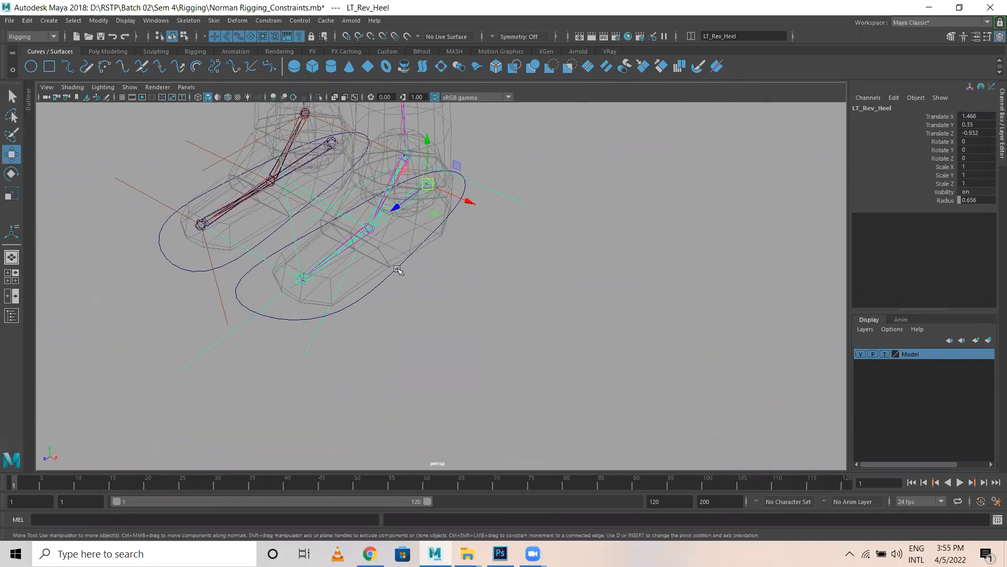
pyautogui.keyDown('alt'); pyautogui.moveTo(400, 270); pyautogui.dragTo(405, 315, button='middle'); pyautogui.keyUp('alt')
pyautogui.keyDown('alt'); pyautogui.moveTo(406, 315); pyautogui.dragTo(565, 306, button='right'); pyautogui.keyUp('alt')
pyautogui.click(462, 180)
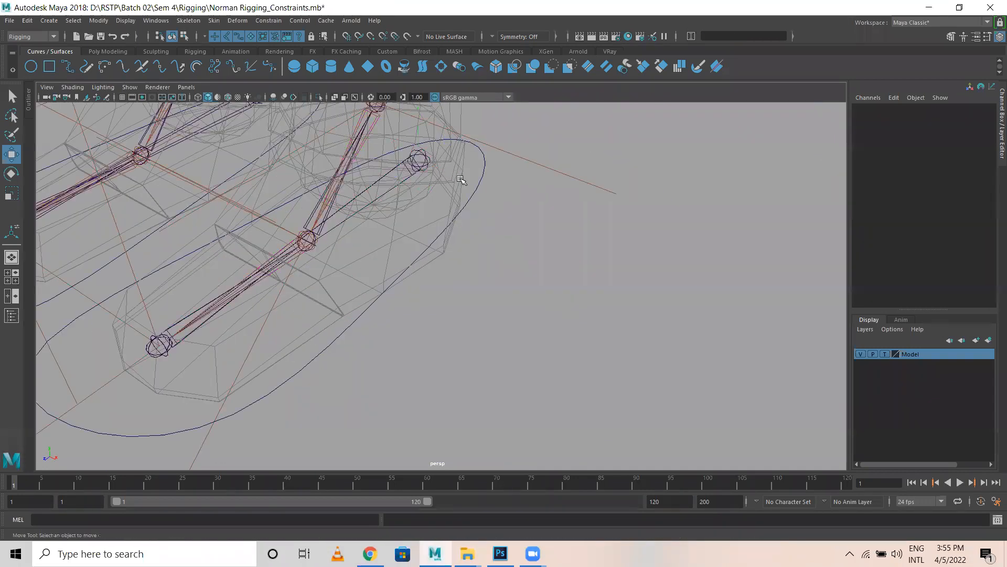
pyautogui.click(421, 156)
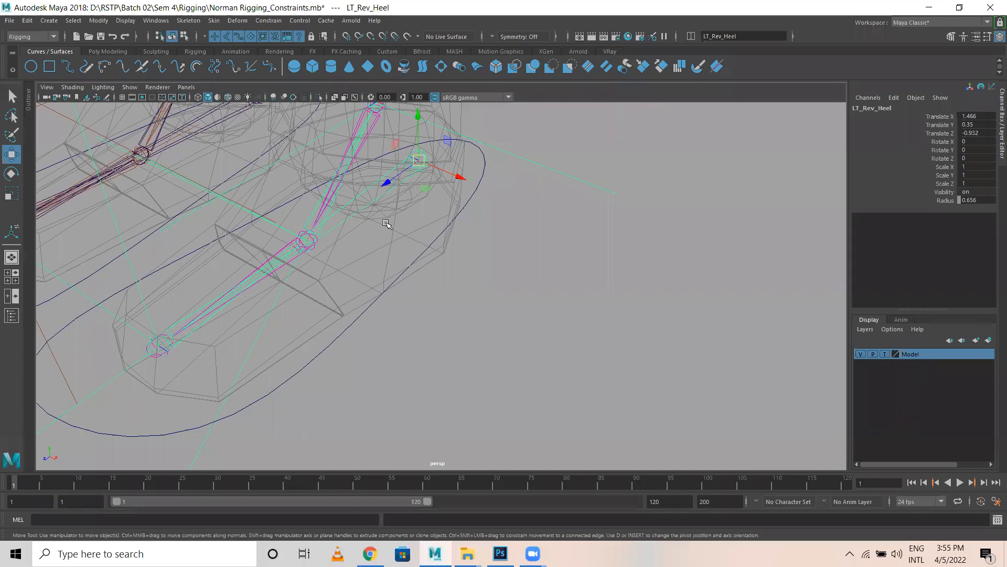
pyautogui.moveTo(294, 362); pyautogui.dragTo(309, 378)
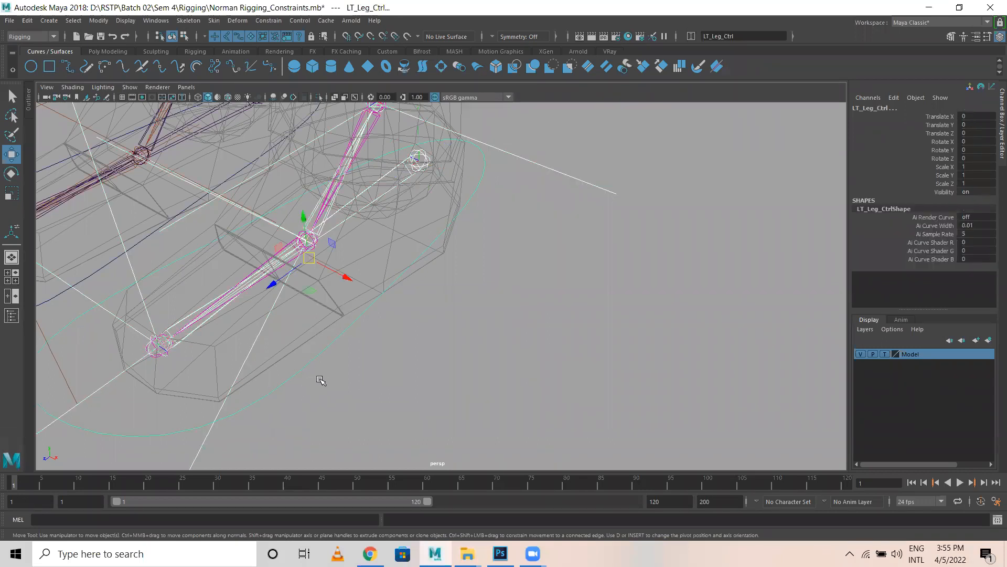
pyautogui.press('Down')
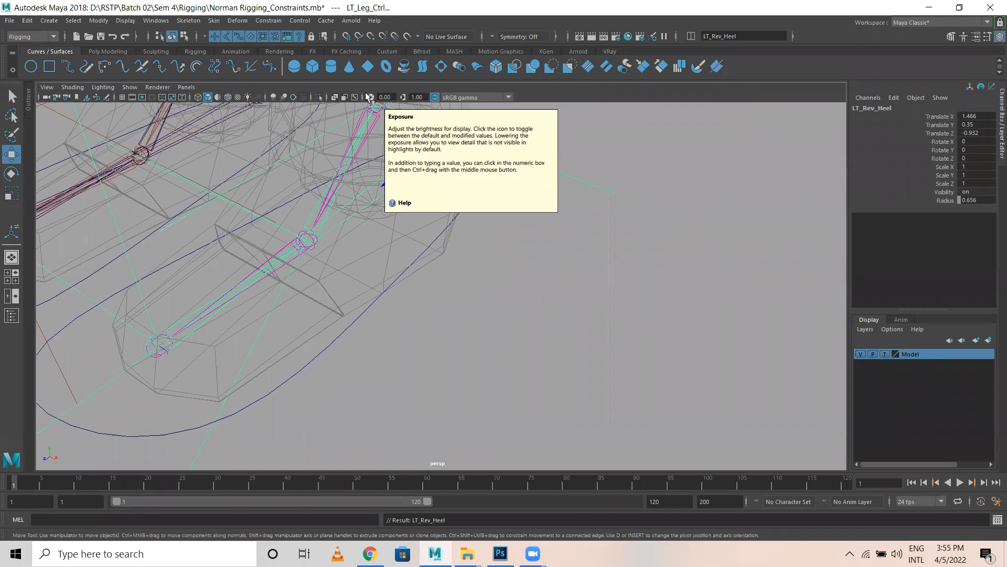
# Test the left foot by moving the LT_Leg_Ctrl curve, and undo the move
pyautogui.click(517, 313)
pyautogui.moveTo(309, 346); pyautogui.dragTo(339, 376)
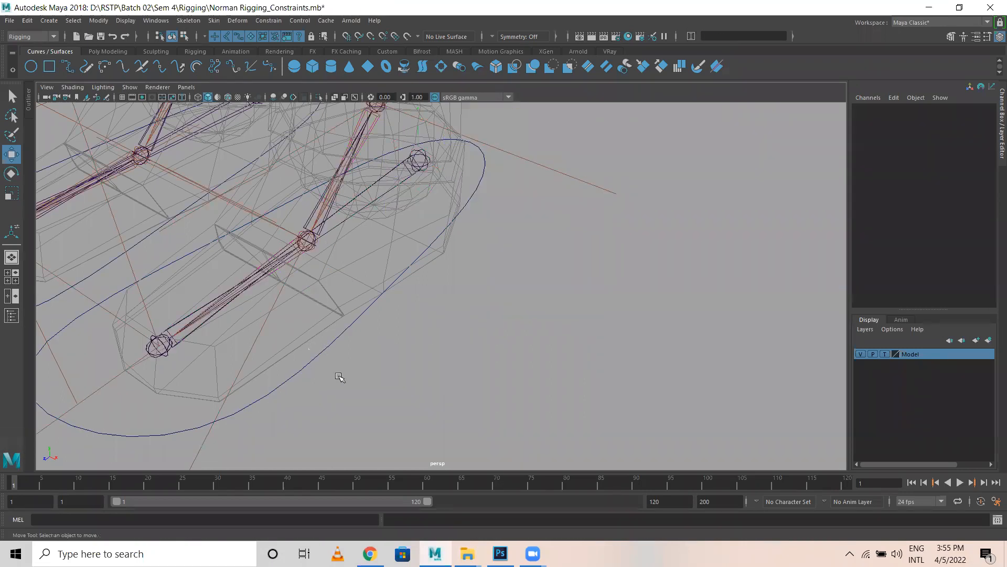
pyautogui.keyDown('alt'); pyautogui.moveTo(457, 324); pyautogui.dragTo(376, 343, button='right'); pyautogui.keyUp('alt')
pyautogui.keyDown('alt'); pyautogui.moveTo(377, 343); pyautogui.dragTo(578, 352); pyautogui.keyUp('alt')
pyautogui.hotkey('ctrl', 'z')
# Parent ikHandle2 at the right ankle under the RT_Rev_Ankle joint
pyautogui.keyDown('alt'); pyautogui.moveTo(298, 343); pyautogui.dragTo(488, 198, button='right'); pyautogui.keyUp('alt')
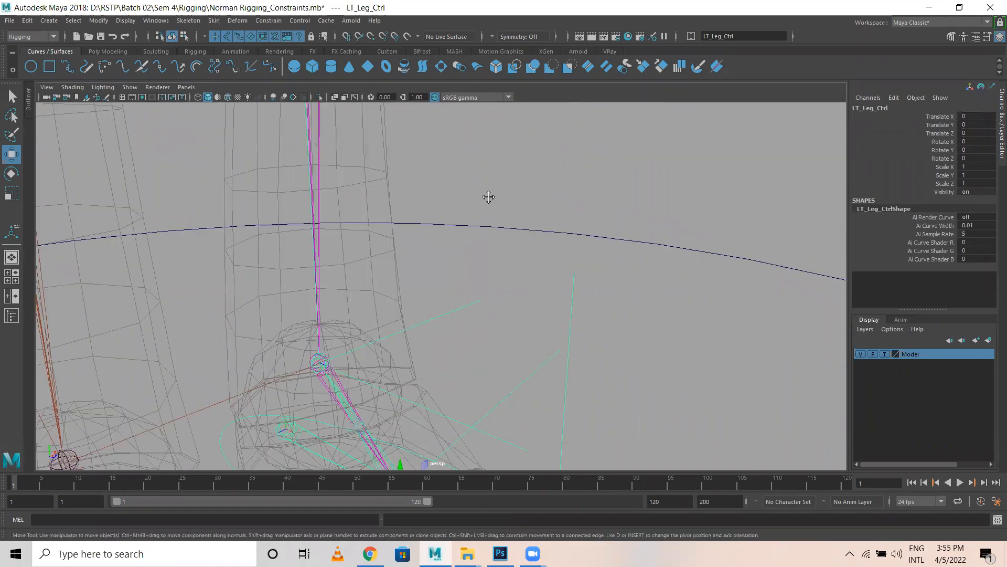
pyautogui.keyDown('alt'); pyautogui.moveTo(173, 389); pyautogui.dragTo(439, 250, button='middle'); pyautogui.keyUp('alt')
pyautogui.keyDown('alt'); pyautogui.moveTo(263, 210); pyautogui.dragTo(231, 273); pyautogui.keyUp('alt')
pyautogui.keyDown('alt'); pyautogui.moveTo(291, 265); pyautogui.dragTo(316, 270, button='right'); pyautogui.keyUp('alt')
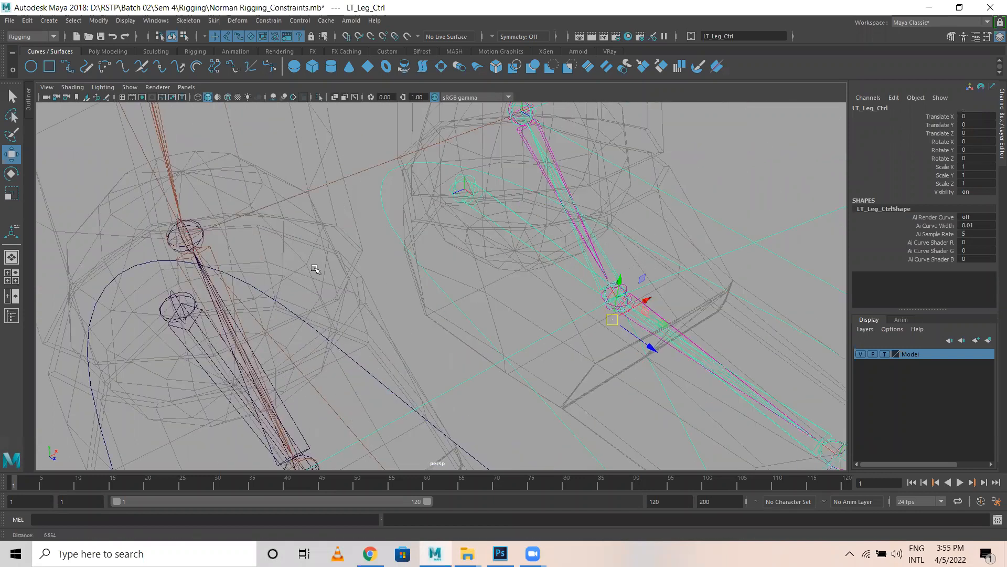
pyautogui.keyDown('alt'); pyautogui.moveTo(279, 195); pyautogui.dragTo(286, 208, button='right'); pyautogui.keyUp('alt')
pyautogui.click(271, 204)
pyautogui.press('f')
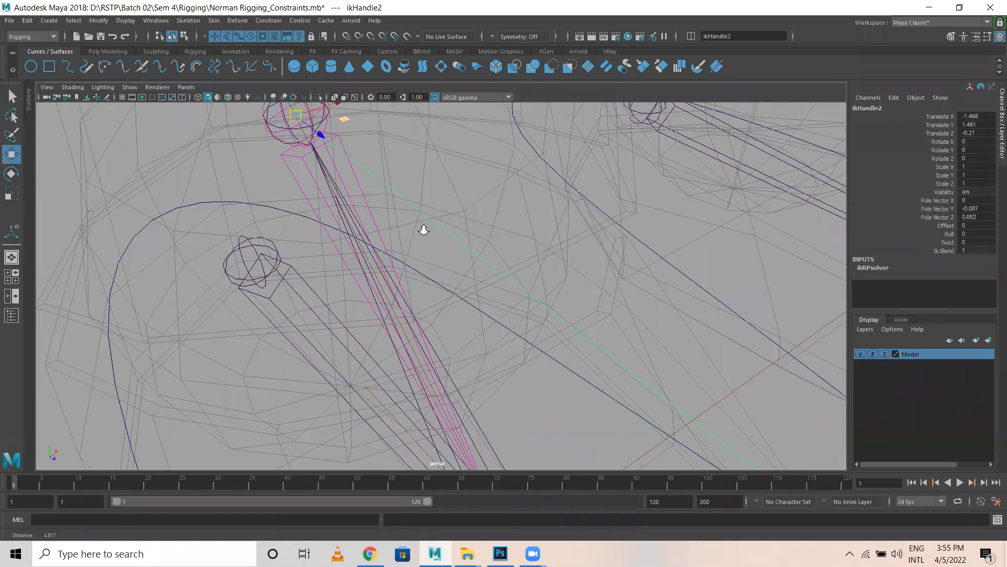
pyautogui.keyDown('alt'); pyautogui.moveTo(293, 133); pyautogui.dragTo(322, 229, button='middle'); pyautogui.keyUp('alt')
pyautogui.keyDown('alt'); pyautogui.moveTo(208, 232); pyautogui.dragTo(270, 243, button='right'); pyautogui.keyUp('alt')
pyautogui.keyDown('alt'); pyautogui.moveTo(205, 264); pyautogui.dragTo(290, 207, button='right'); pyautogui.keyUp('alt')
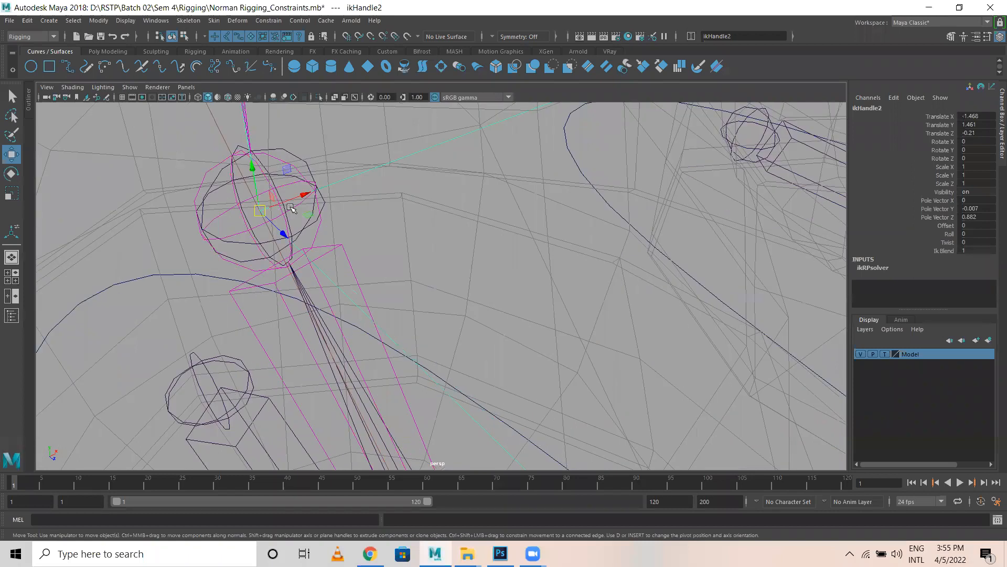
pyautogui.click(296, 155)
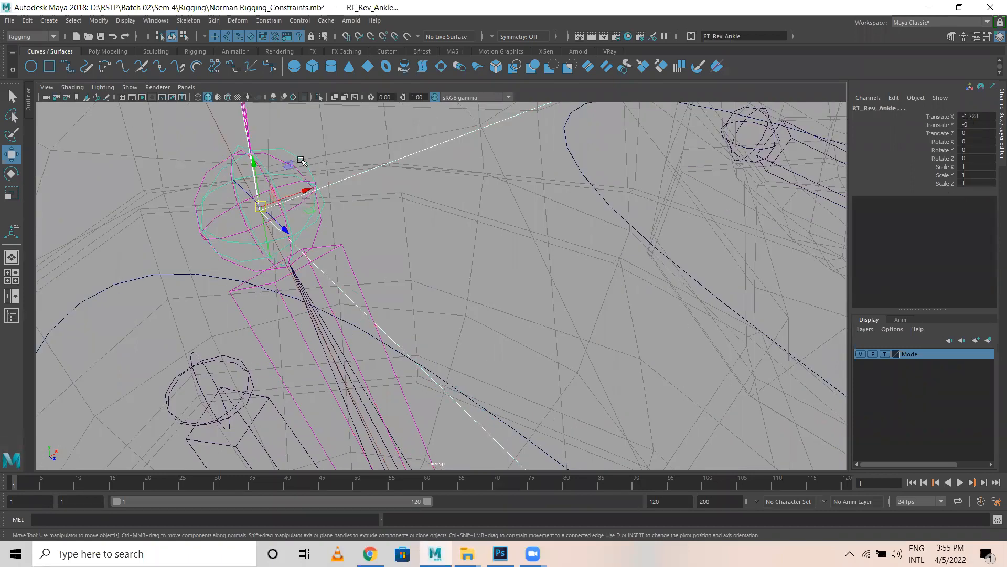
pyautogui.press('p')
# Parent ikHandle7 at the ball of the right foot under the RT_Rev_Ball joint
pyautogui.scroll(-4, 333, 299)
pyautogui.keyDown('alt'); pyautogui.moveTo(360, 338); pyautogui.dragTo(400, 324); pyautogui.keyUp('alt')
pyautogui.keyDown('alt'); pyautogui.moveTo(312, 317); pyautogui.dragTo(245, 256, button='middle'); pyautogui.keyUp('alt')
pyautogui.keyDown('alt'); pyautogui.moveTo(333, 280); pyautogui.dragTo(262, 323); pyautogui.keyUp('alt')
pyautogui.keyDown('alt'); pyautogui.moveTo(281, 367); pyautogui.dragTo(315, 214, button='middle'); pyautogui.keyUp('alt')
pyautogui.moveTo(175, 242); pyautogui.dragTo(196, 278)
pyautogui.keyDown('alt'); pyautogui.moveTo(240, 277); pyautogui.dragTo(375, 273, button='right'); pyautogui.keyUp('alt')
pyautogui.keyDown('alt'); pyautogui.moveTo(243, 236); pyautogui.dragTo(316, 254, button='middle'); pyautogui.keyUp('alt')
pyautogui.keyDown('alt'); pyautogui.moveTo(173, 227); pyautogui.dragTo(270, 234, button='right'); pyautogui.keyUp('alt')
pyautogui.click(301, 218)
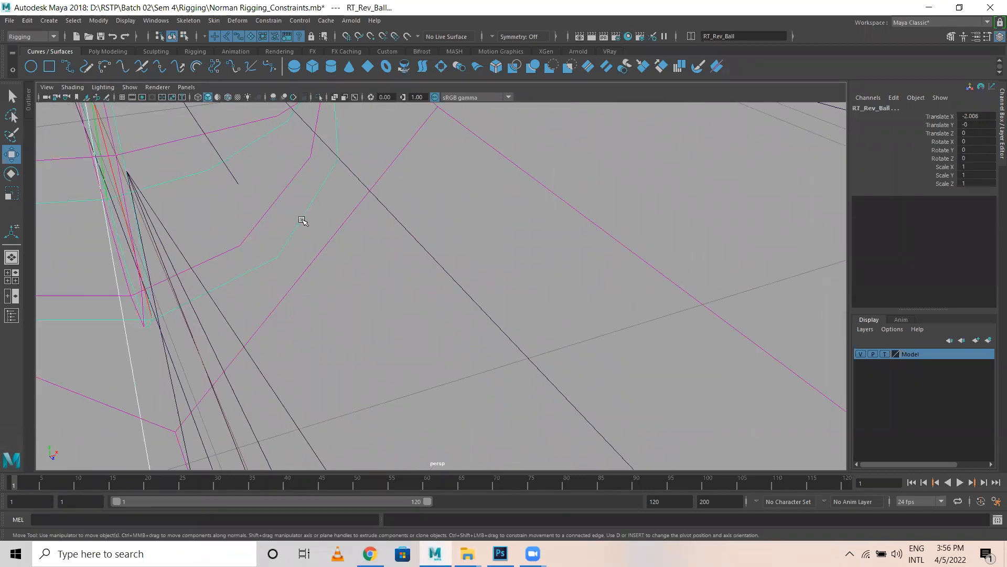
pyautogui.hotkey('ctrl', 'z')
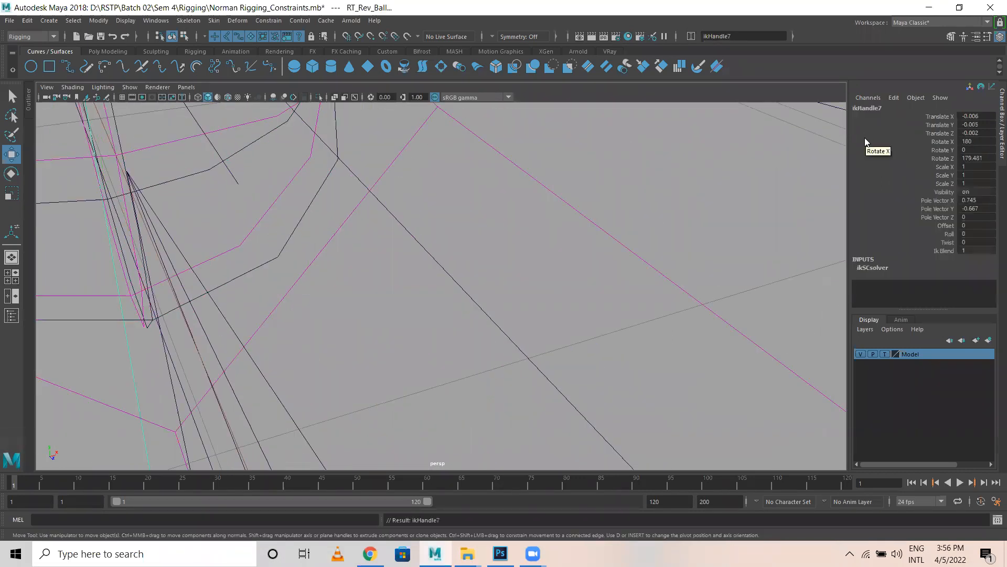
# Parent ikHandle8 at the right toe tip under the RT_Rev_Toe joint
pyautogui.keyDown('alt'); pyautogui.moveTo(624, 310); pyautogui.dragTo(244, 308, button='right'); pyautogui.keyUp('alt')
pyautogui.keyDown('alt'); pyautogui.moveTo(344, 289); pyautogui.dragTo(435, 321); pyautogui.keyUp('alt')
pyautogui.click(407, 313)
pyautogui.keyDown('alt'); pyautogui.moveTo(320, 284); pyautogui.dragTo(473, 258, button='right'); pyautogui.keyUp('alt')
pyautogui.keyDown('alt'); pyautogui.moveTo(376, 157); pyautogui.dragTo(395, 243, button='middle'); pyautogui.keyUp('alt')
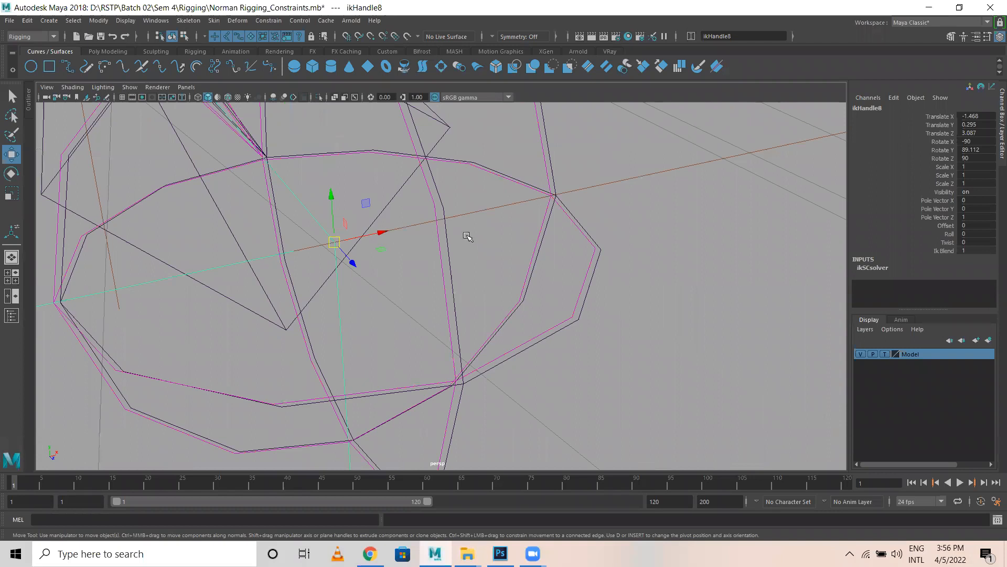
pyautogui.click(445, 209)
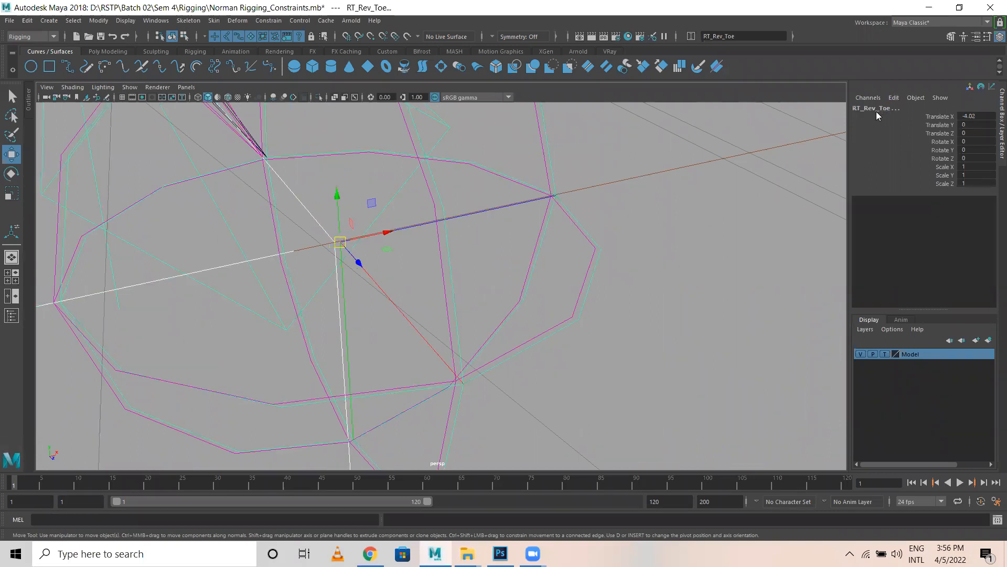
pyautogui.hotkey('ctrl', 'z')
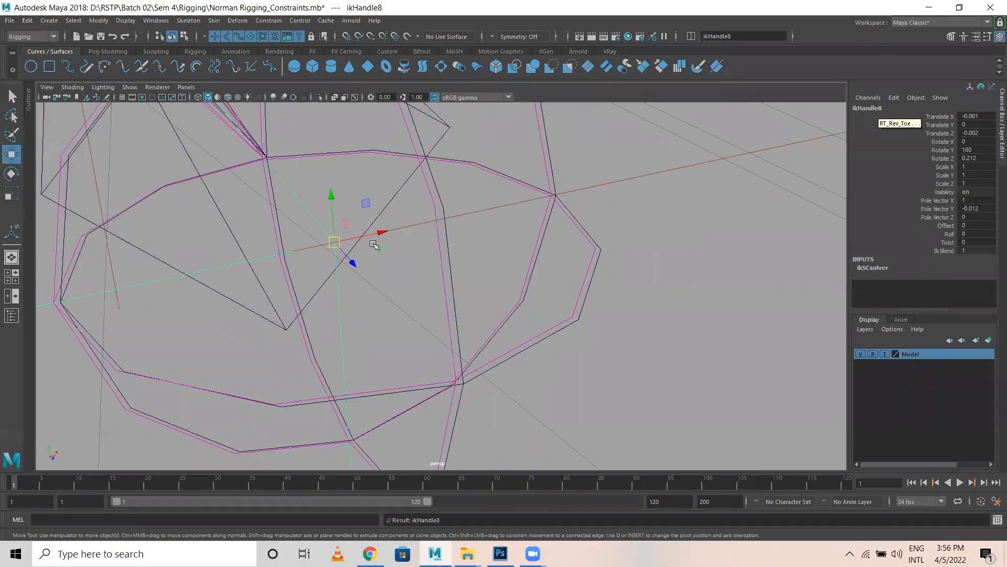
# Parent the RT_Rev_Heel joint under the RT_Leg_Ctrl curve around the right foot
pyautogui.press('f')
pyautogui.scroll(5, 300, 272)
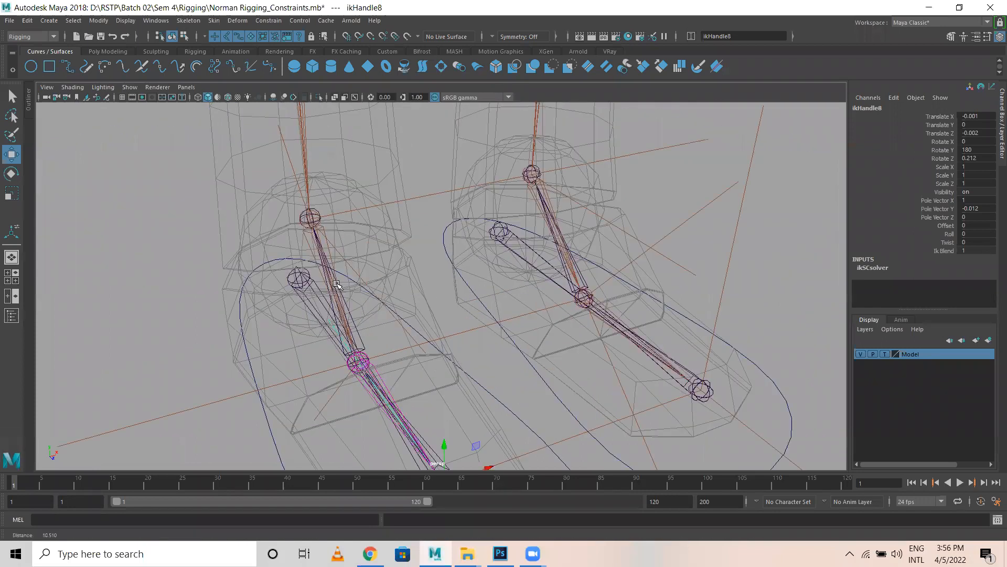
pyautogui.click(291, 280)
pyautogui.keyDown('alt'); pyautogui.moveTo(295, 332); pyautogui.dragTo(259, 342); pyautogui.keyUp('alt')
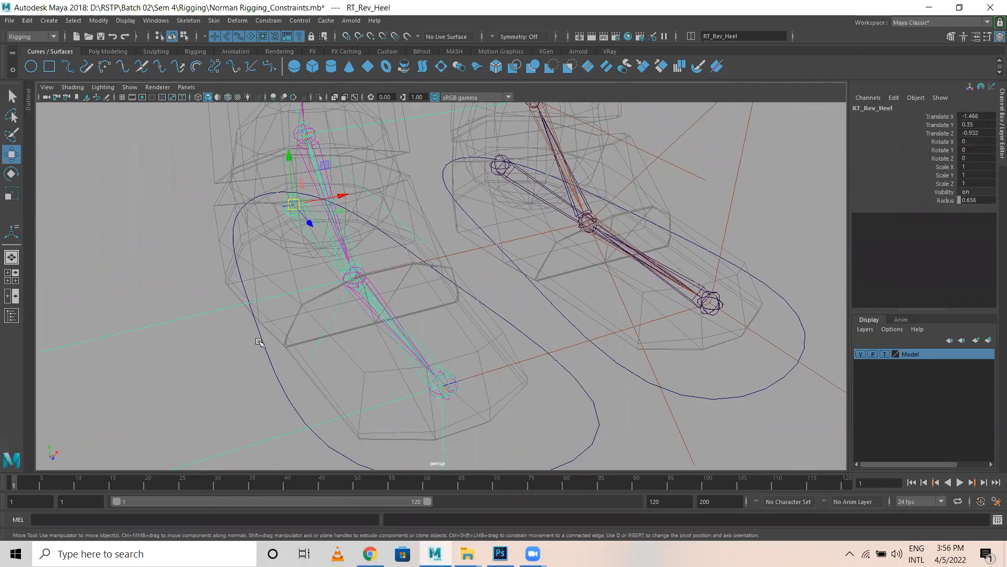
pyautogui.click(258, 350)
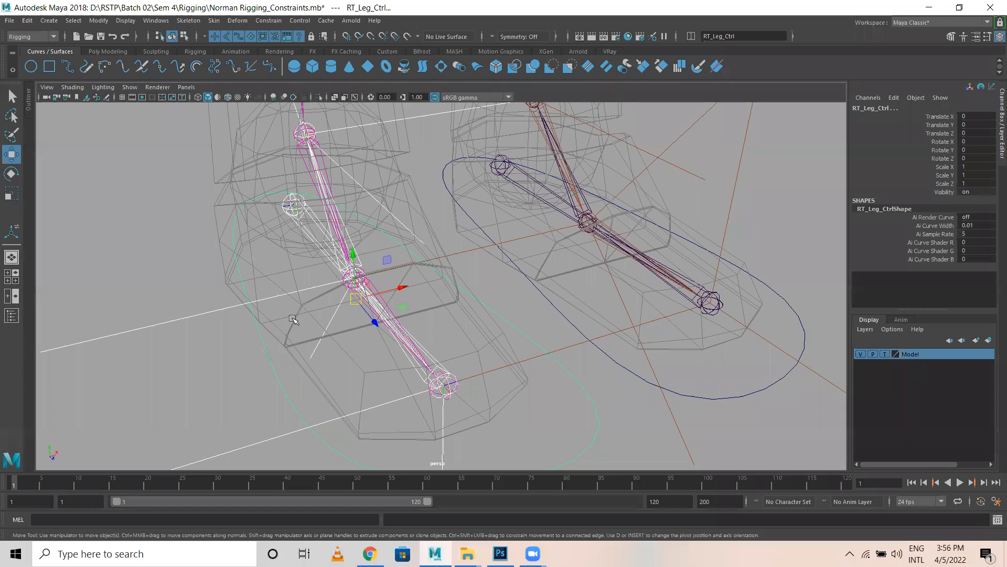
pyautogui.press('Down')
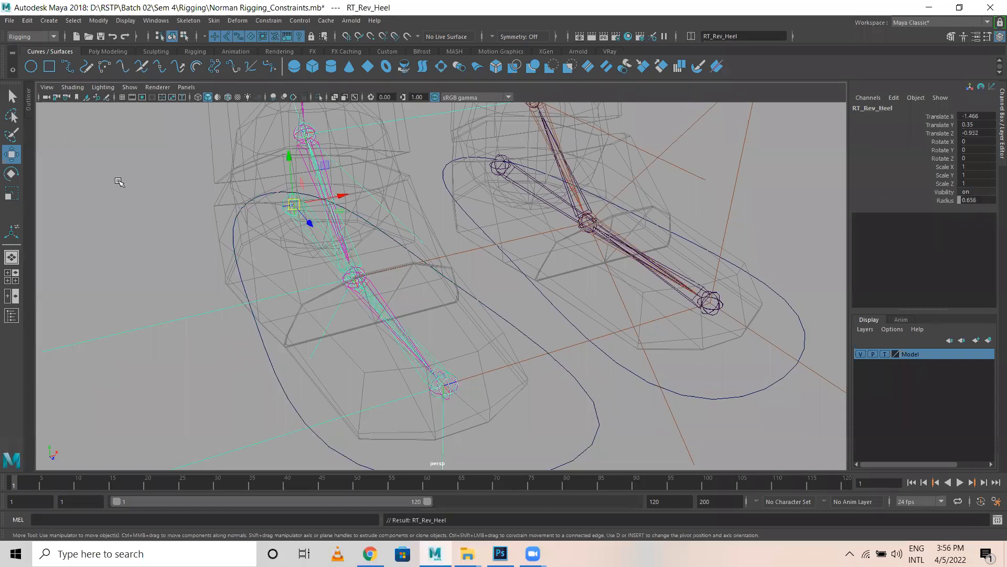
# Test the right foot by moving the RT_Leg_Ctrl curve, and undo the move
pyautogui.click(119, 181)
pyautogui.click(272, 369)
pyautogui.scroll(-4, 367, 320)
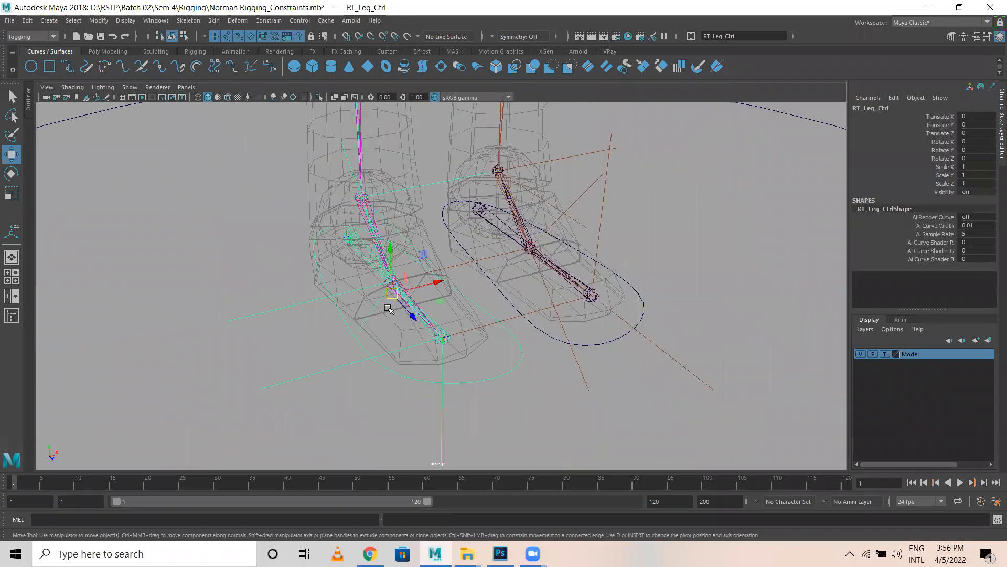
pyautogui.scroll(-1, 388, 308)
pyautogui.moveTo(399, 292); pyautogui.dragTo(472, 325)
pyautogui.hotkey('ctrl', 'z')
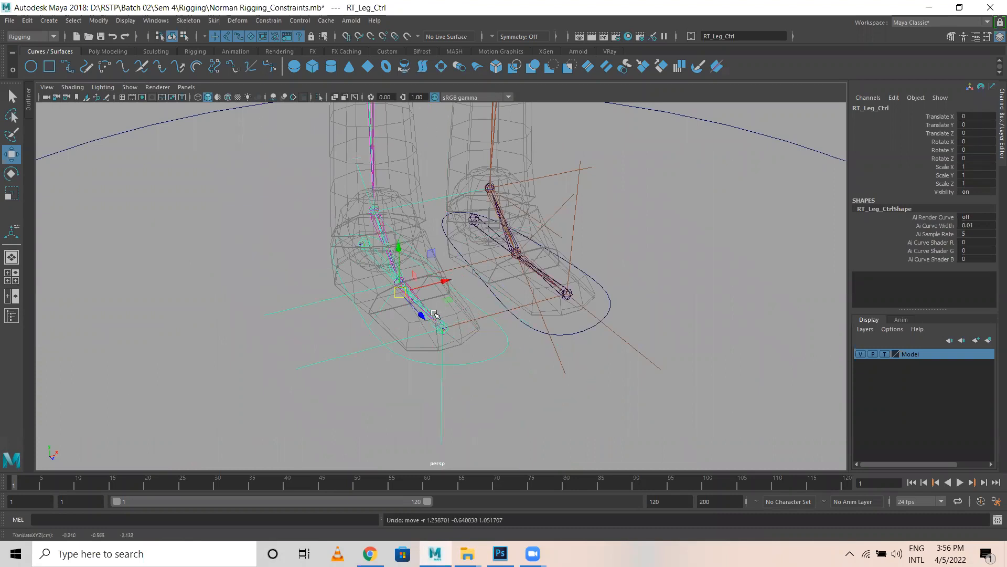
# Apply a Pole Vector constraint from the LT_Leg_Pvector curve to ikHandle1 at the left ankle
pyautogui.scroll(-5, 434, 314)
pyautogui.keyDown('alt'); pyautogui.moveTo(568, 242); pyautogui.dragTo(578, 282, button='middle'); pyautogui.keyUp('alt')
pyautogui.keyDown('alt'); pyautogui.moveTo(578, 281); pyautogui.dragTo(484, 224); pyautogui.keyUp('alt')
pyautogui.keyDown('alt'); pyautogui.moveTo(477, 255); pyautogui.dragTo(489, 447, button='middle'); pyautogui.keyUp('alt')
pyautogui.keyDown('alt'); pyautogui.moveTo(369, 355); pyautogui.dragTo(423, 364); pyautogui.keyUp('alt')
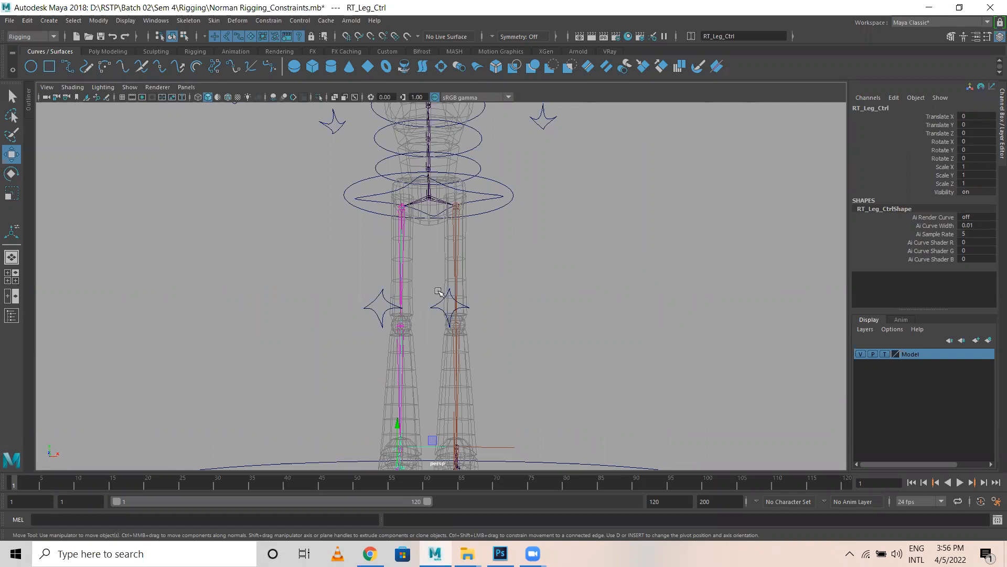
pyautogui.scroll(4, 419, 320)
pyautogui.click(441, 341)
pyautogui.keyDown('alt'); pyautogui.moveTo(538, 358); pyautogui.dragTo(410, 305, button='middle'); pyautogui.keyUp('alt')
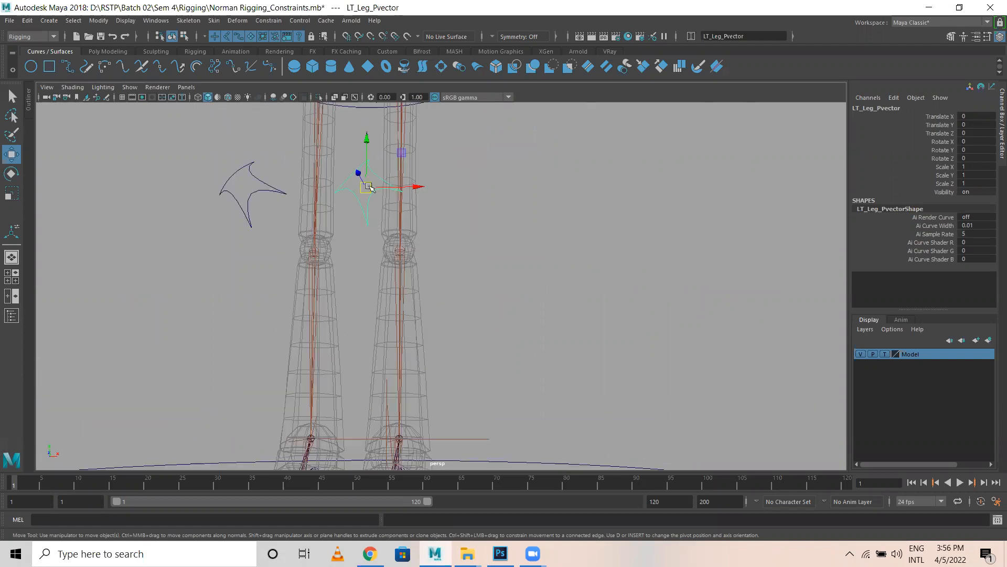
pyautogui.keyDown('shift'); pyautogui.moveTo(463, 422); pyautogui.dragTo(473, 445); pyautogui.keyUp('shift')
pyautogui.keyDown('alt'); pyautogui.moveTo(467, 357); pyautogui.dragTo(471, 379); pyautogui.keyUp('alt')
pyautogui.keyDown('alt'); pyautogui.moveTo(473, 379); pyautogui.dragTo(486, 281, button='middle'); pyautogui.keyUp('alt')
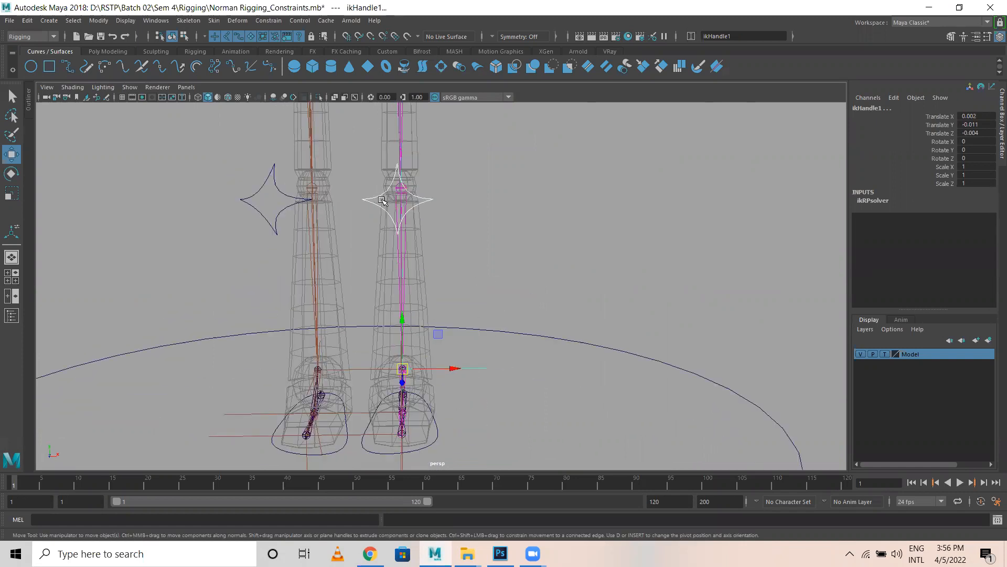
pyautogui.click(366, 220)
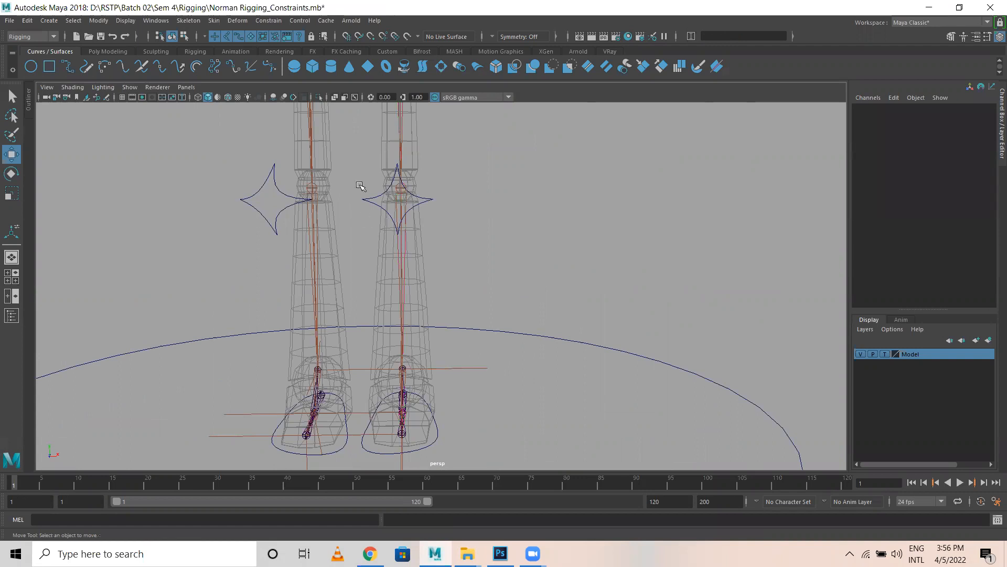
pyautogui.click(380, 209)
pyautogui.keyDown('shift'); pyautogui.click(472, 371); pyautogui.keyUp('shift')
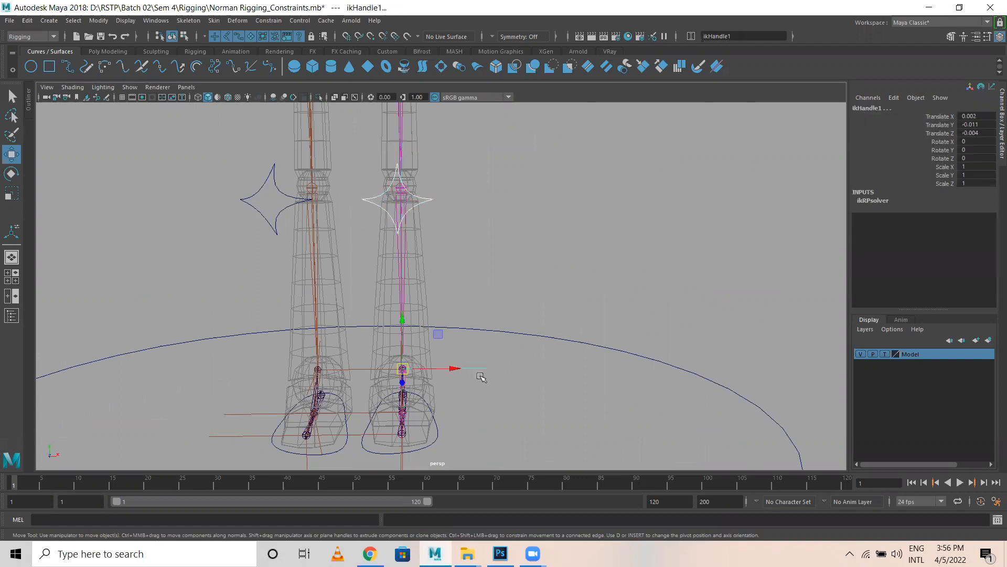
pyautogui.click(300, 20)
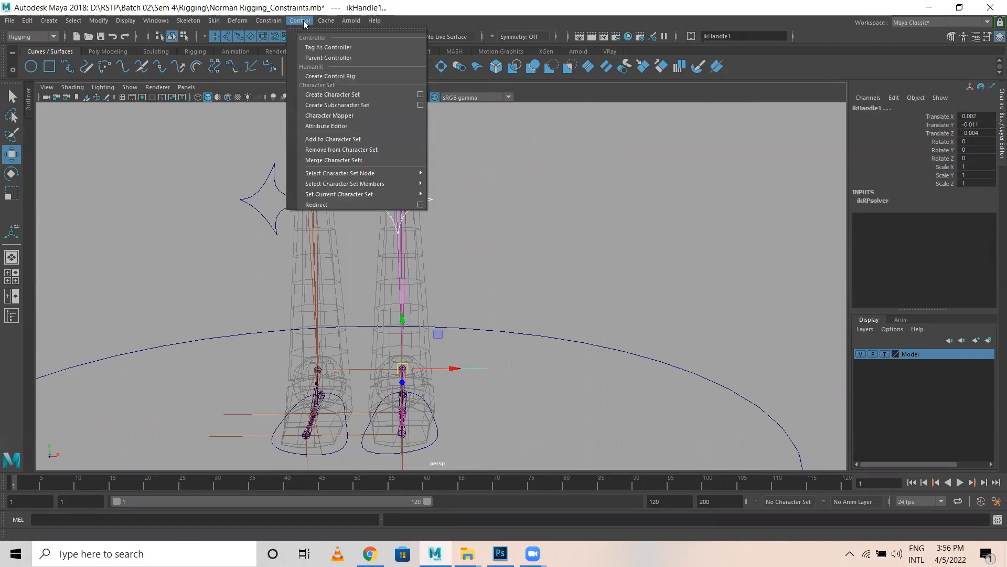
pyautogui.moveTo(269, 21)
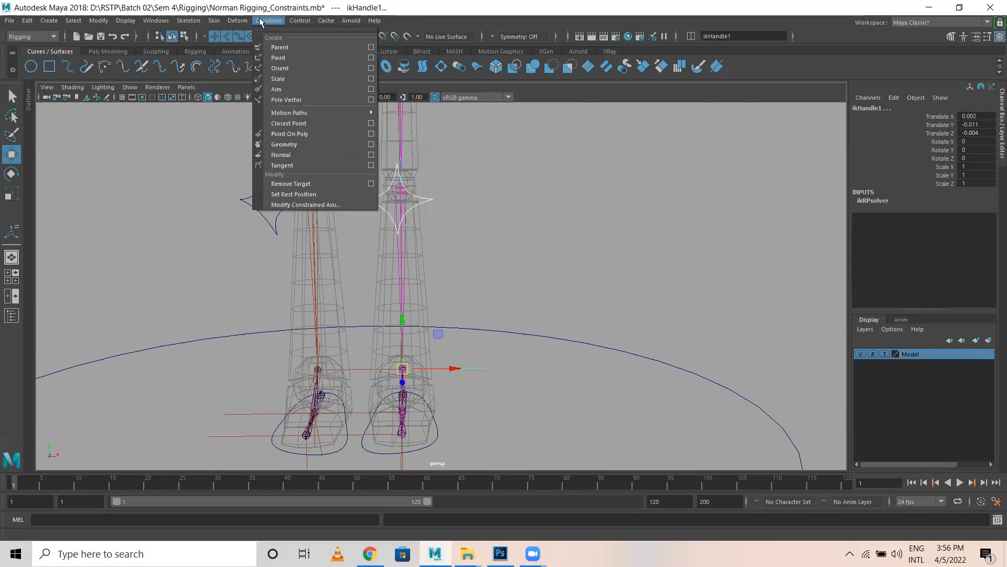
pyautogui.click(290, 100)
# Test the left knee's pole vector by moving the LT_Leg_Pvector curve sideways, and undo the move
pyautogui.keyDown('alt'); pyautogui.moveTo(513, 283); pyautogui.dragTo(378, 274); pyautogui.keyUp('alt')
pyautogui.keyDown('alt'); pyautogui.moveTo(379, 274); pyautogui.dragTo(387, 337, button='middle'); pyautogui.keyUp('alt')
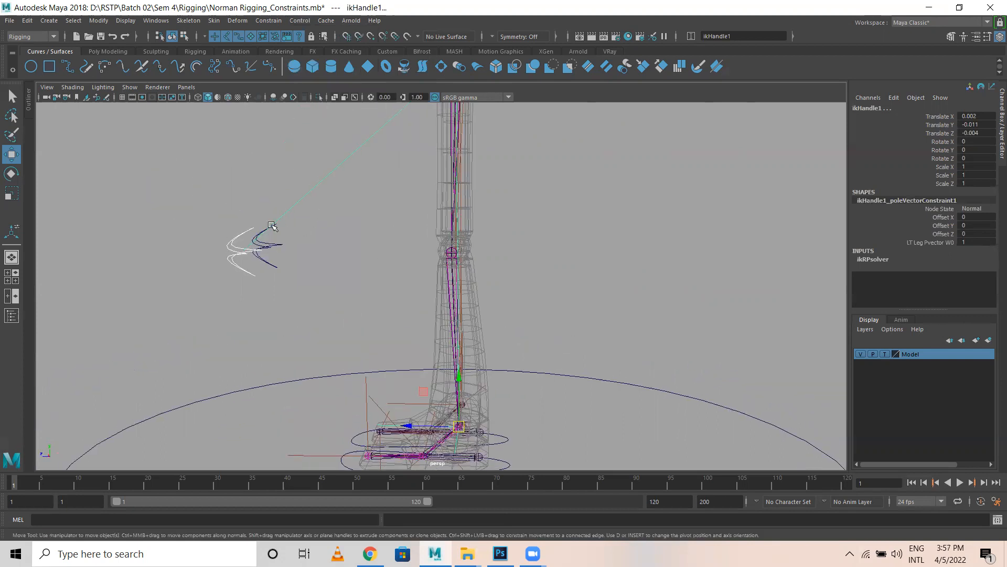
pyautogui.click(294, 303)
pyautogui.keyDown('alt'); pyautogui.moveTo(266, 305); pyautogui.dragTo(295, 286); pyautogui.keyUp('alt')
pyautogui.moveTo(277, 245); pyautogui.dragTo(330, 320)
pyautogui.keyDown('alt'); pyautogui.moveTo(329, 320); pyautogui.dragTo(429, 289); pyautogui.keyUp('alt')
pyautogui.moveTo(431, 245); pyautogui.dragTo(756, 260)
pyautogui.hotkey('ctrl', 'z')
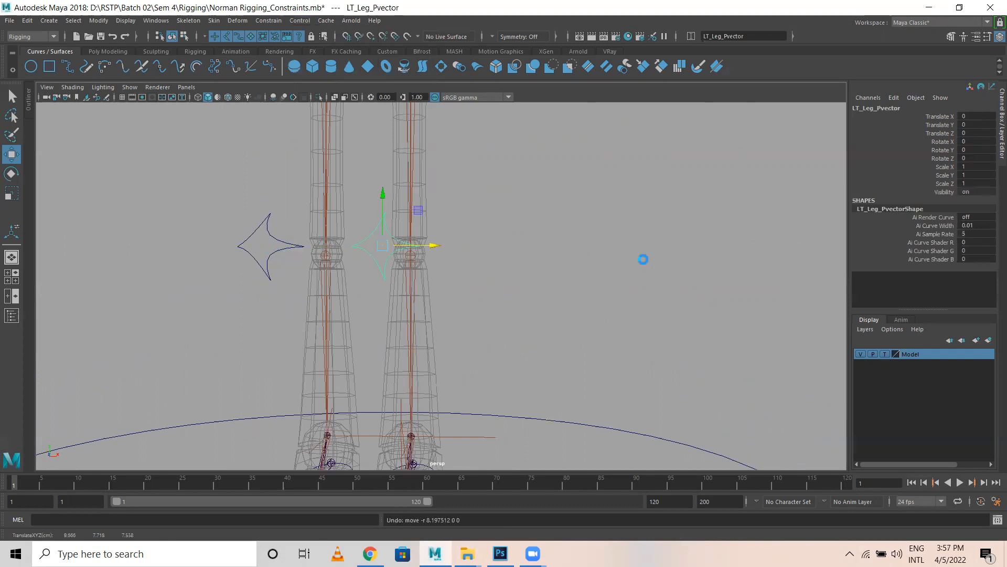
# Apply a Pole Vector constraint from the RT_Leg_Pvector curve to ikHandle2 at the right ankle
pyautogui.moveTo(271, 218); pyautogui.dragTo(287, 297)
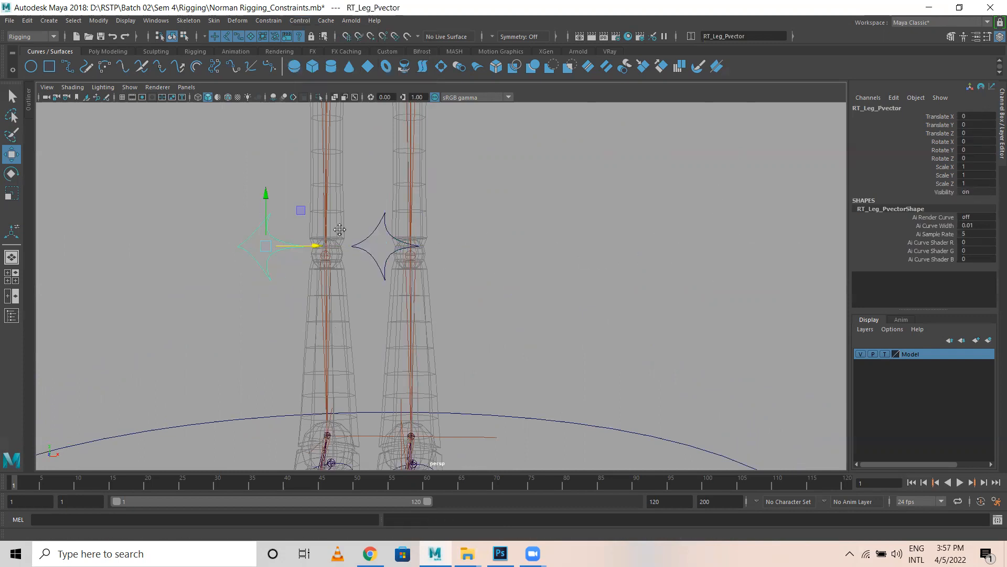
pyautogui.keyDown('alt'); pyautogui.moveTo(339, 229); pyautogui.dragTo(343, 109, button='middle'); pyautogui.keyUp('alt')
pyautogui.keyDown('alt'); pyautogui.moveTo(384, 317); pyautogui.dragTo(372, 311); pyautogui.keyUp('alt')
pyautogui.keyDown('shift'); pyautogui.click(384, 316); pyautogui.keyUp('shift')
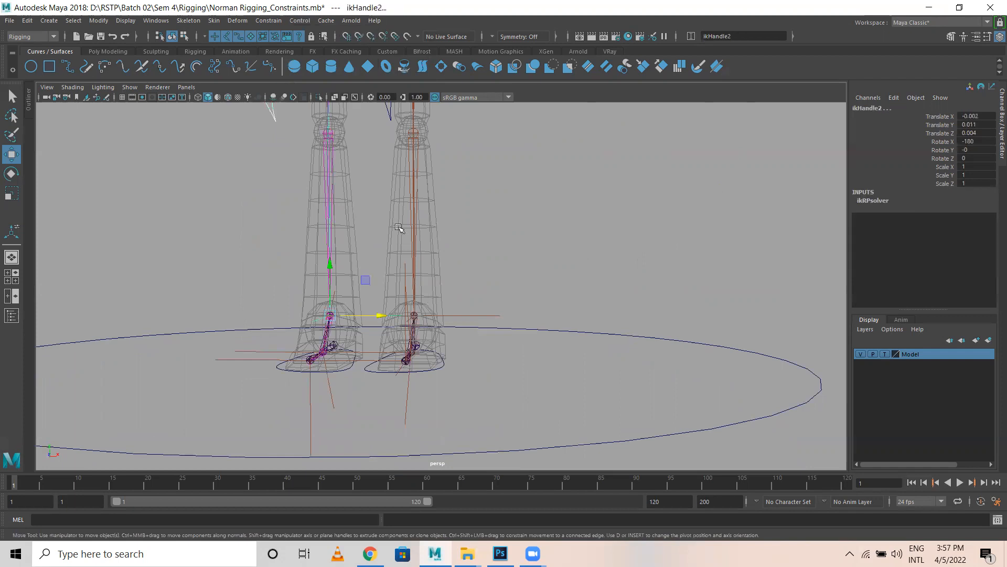
pyautogui.keyDown('alt'); pyautogui.moveTo(401, 227); pyautogui.dragTo(417, 315, button='middle'); pyautogui.keyUp('alt')
pyautogui.click(271, 21)
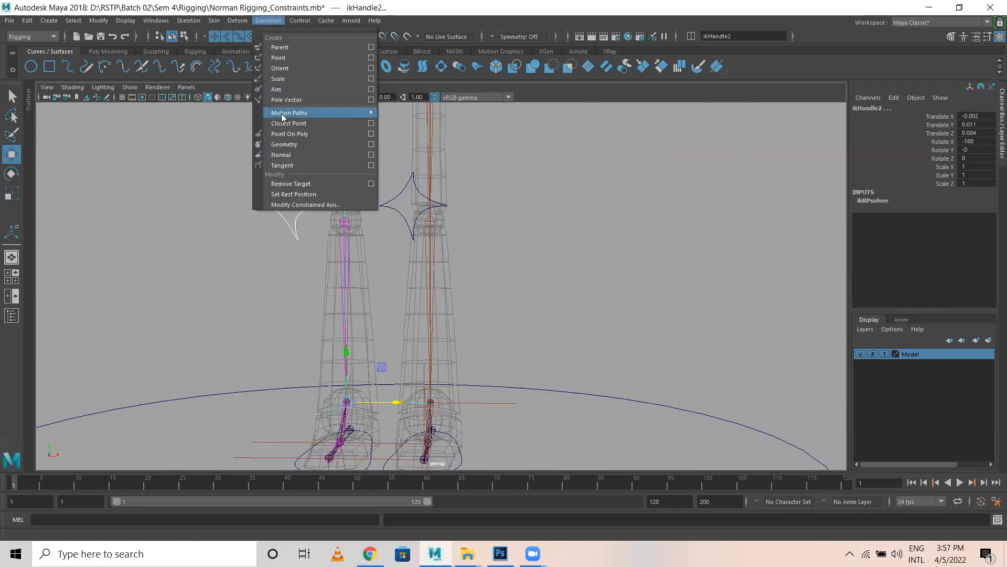
pyautogui.click(281, 100)
# Test the right knee's pole vector by moving the RT_Leg_Pvector curve sideways, and undo the move
pyautogui.click(311, 223)
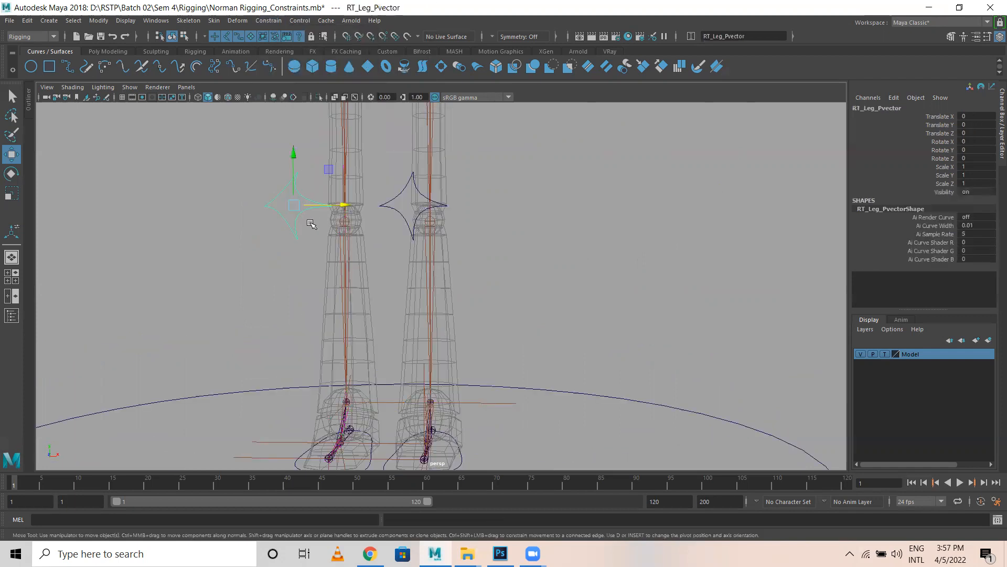
pyautogui.moveTo(323, 207); pyautogui.dragTo(246, 167)
pyautogui.hotkey('ctrl', 'z')
# Apply a Pole Vector constraint from the LT_Hand_PVector curve to ikHandle3 at the left wrist
pyautogui.keyDown('alt'); pyautogui.moveTo(659, 244); pyautogui.dragTo(648, 420, button='middle'); pyautogui.keyUp('alt')
pyautogui.keyDown('alt'); pyautogui.moveTo(592, 157); pyautogui.dragTo(583, 391, button='middle'); pyautogui.keyUp('alt')
pyautogui.moveTo(424, 185)
pyautogui.keyDown('alt'); pyautogui.mouseDown()
pyautogui.moveTo(414, 184)
pyautogui.moveTo(438, 182)
pyautogui.mouseUp(); pyautogui.keyUp('alt')
pyautogui.click(483, 204)
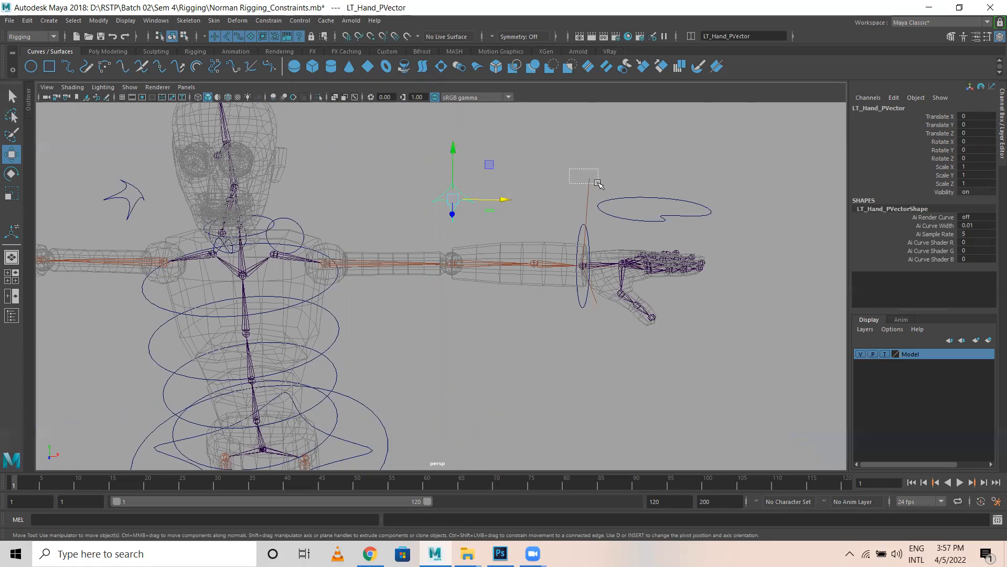
pyautogui.click(585, 239)
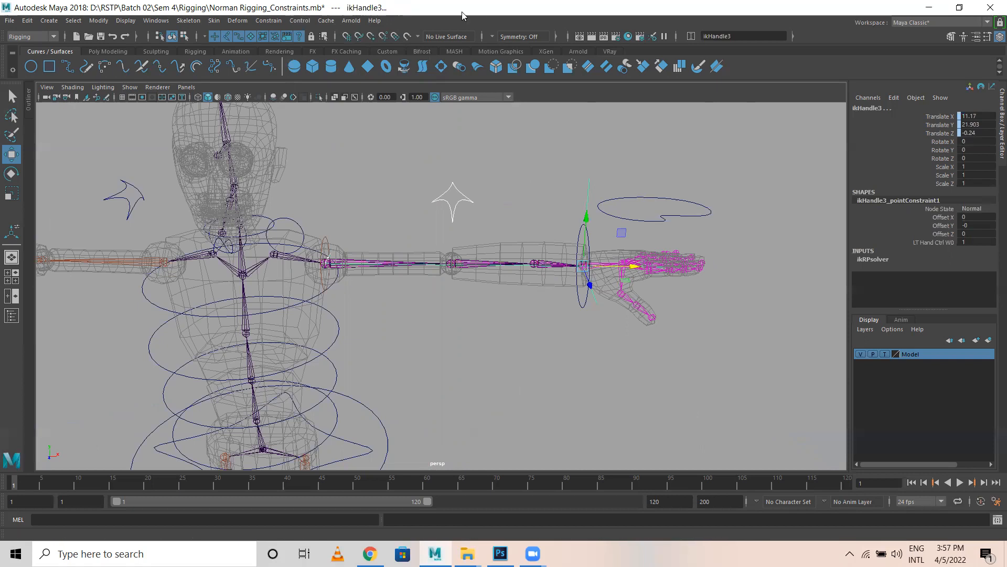
pyautogui.click(269, 20)
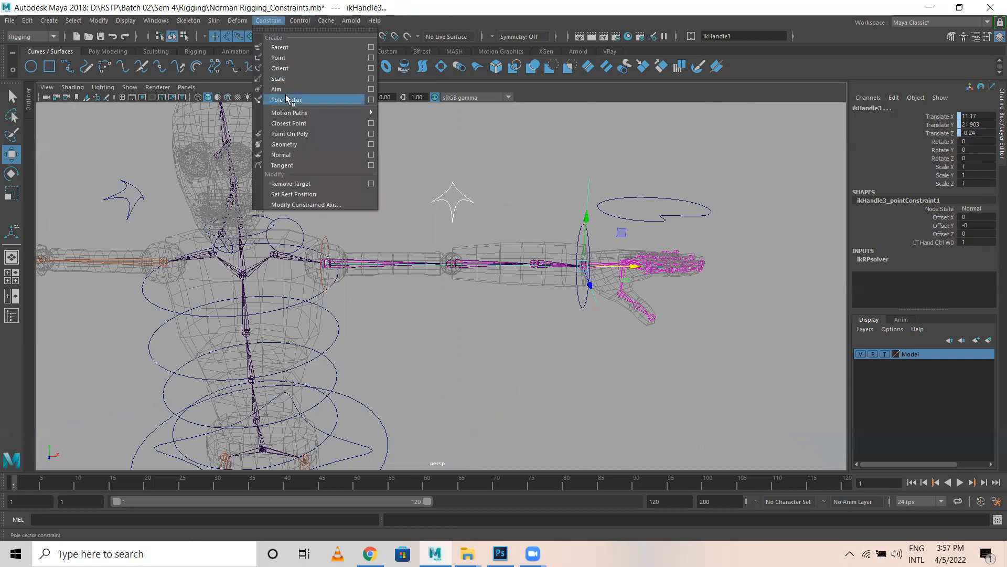
pyautogui.click(286, 99)
# Bend the left arm by moving the LT_Hand_Ctrl curve about 4.66 units toward the body along X
pyautogui.keyDown('alt'); pyautogui.moveTo(530, 218); pyautogui.dragTo(595, 271); pyautogui.keyUp('alt')
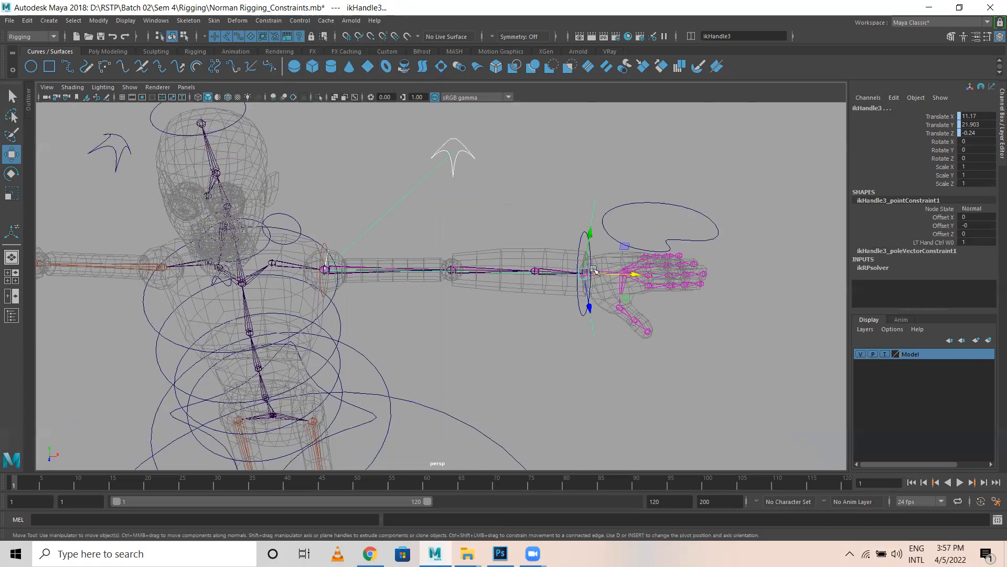
pyautogui.click(582, 309)
pyautogui.click(580, 305)
pyautogui.moveTo(634, 274); pyautogui.dragTo(474, 233)
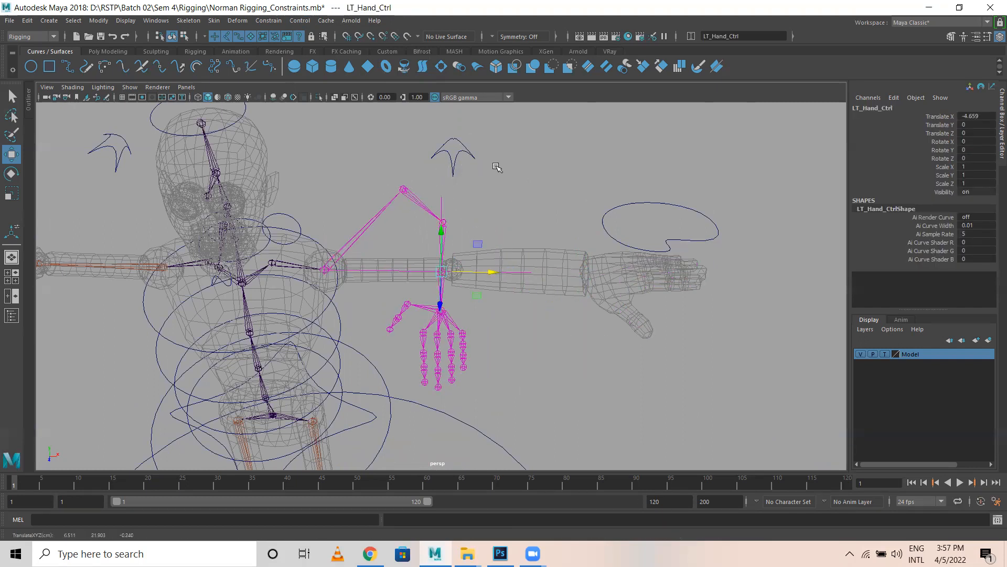
# Test the left elbow's pole vector by moving the LT_Hand_PVector curve about 13.06 units along Z, and undo the move
pyautogui.moveTo(435, 158); pyautogui.dragTo(566, 184)
pyautogui.keyDown('alt'); pyautogui.moveTo(480, 192); pyautogui.dragTo(633, 230); pyautogui.keyUp('alt')
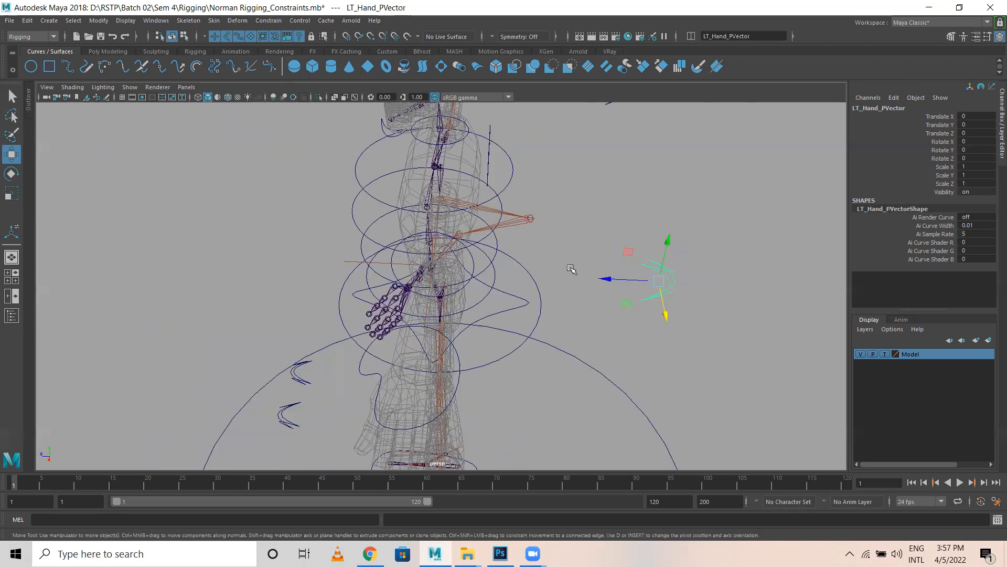
pyautogui.keyDown('alt'); pyautogui.moveTo(570, 269); pyautogui.dragTo(602, 270); pyautogui.keyUp('alt')
pyautogui.moveTo(580, 223); pyautogui.dragTo(369, 305)
pyautogui.keyDown('alt'); pyautogui.moveTo(444, 271); pyautogui.dragTo(511, 202); pyautogui.keyUp('alt')
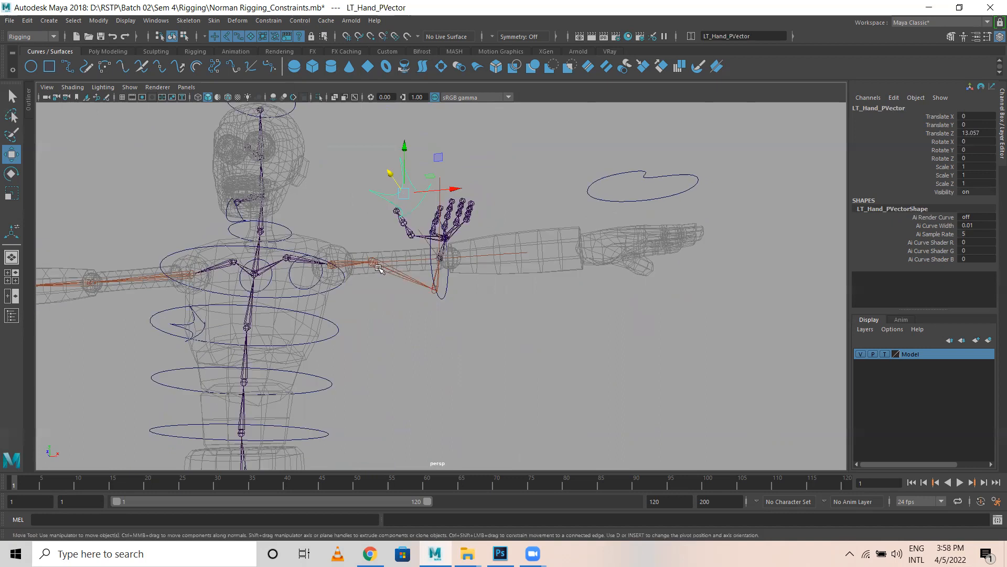
pyautogui.hotkey('ctrl', 'z')
# Straighten the left arm by setting Translate X of the LT_Hand_Ctrl curve to 0
pyautogui.keyDown('alt'); pyautogui.moveTo(543, 272); pyautogui.dragTo(491, 269); pyautogui.keyUp('alt')
pyautogui.click(485, 238)
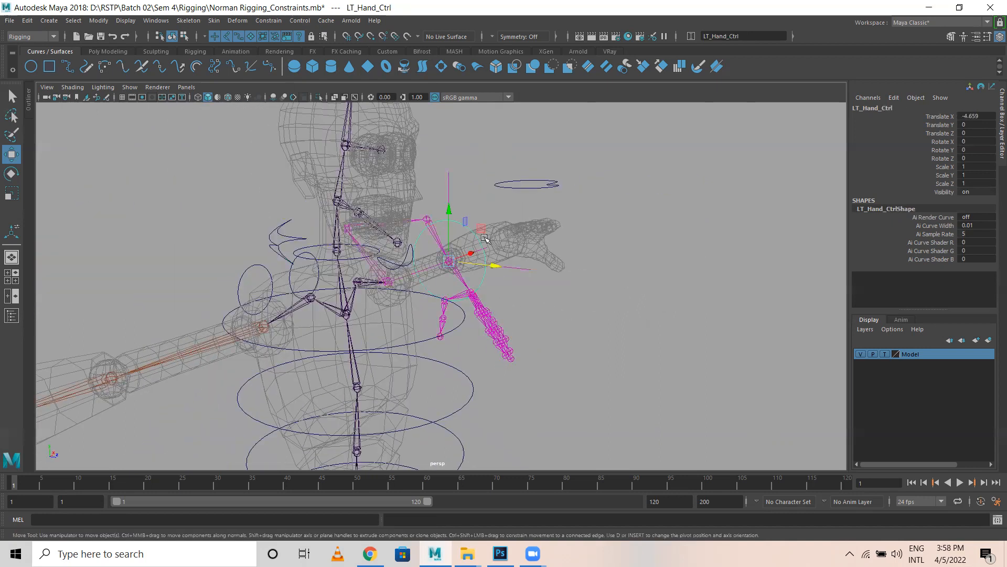
pyautogui.click(979, 116)
pyautogui.write('0')
pyautogui.press('Return')
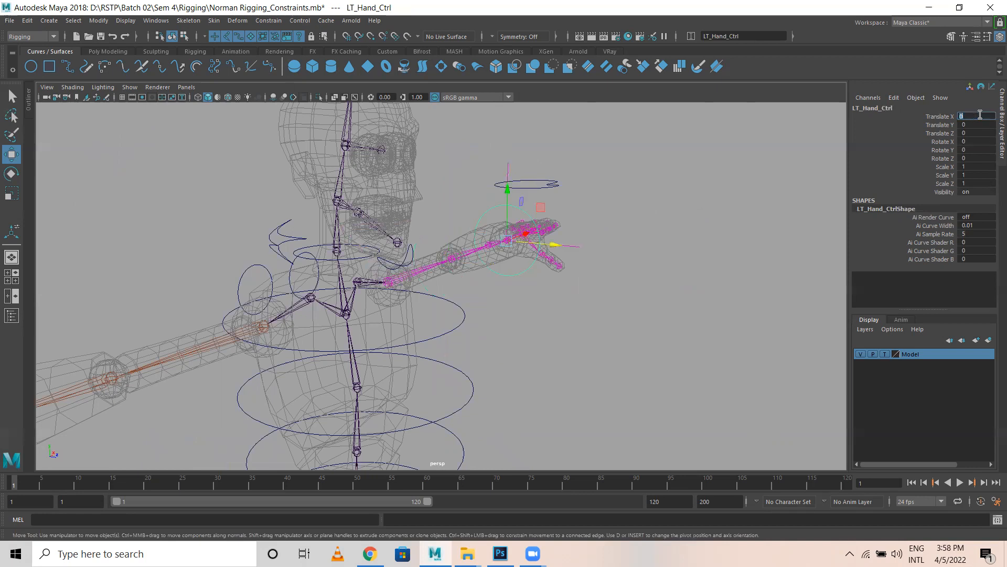
# Test the left arm by moving the LT_Hand_Ctrl curve up and inward, and reset its Translate X, Y and Z to 0
pyautogui.keyDown('alt'); pyautogui.moveTo(575, 206); pyautogui.dragTo(581, 336); pyautogui.keyUp('alt')
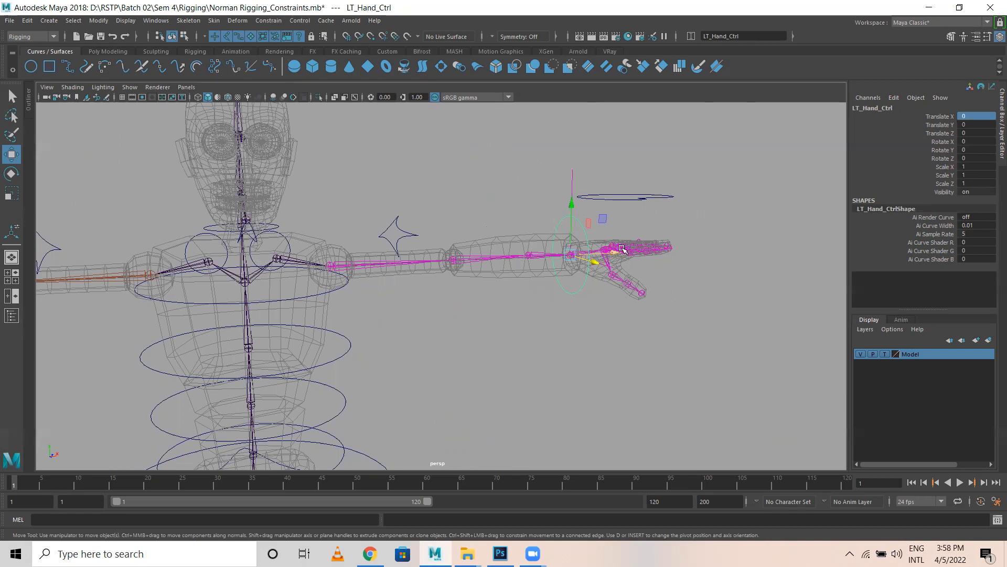
pyautogui.moveTo(571, 256); pyautogui.dragTo(460, 142)
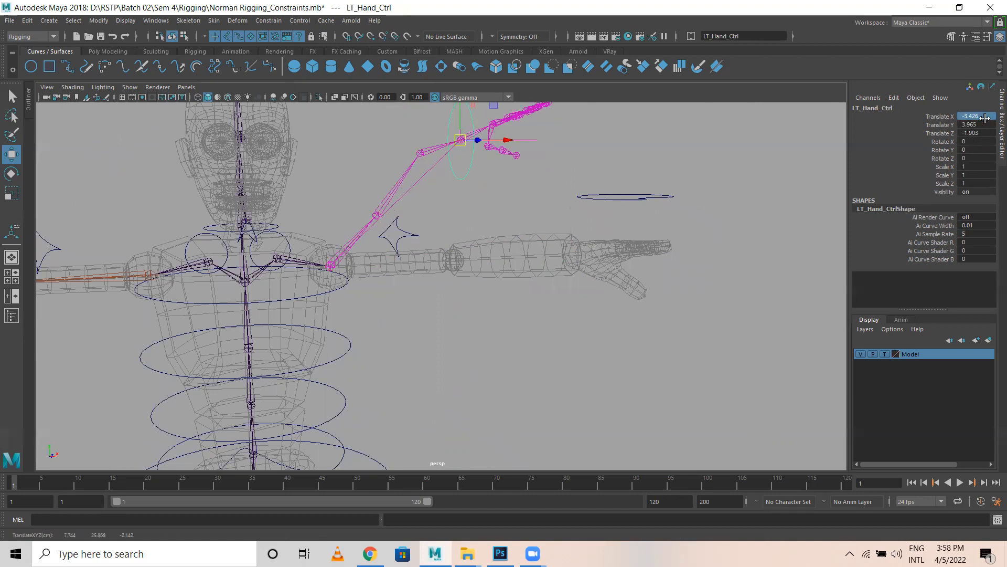
pyautogui.moveTo(986, 139); pyautogui.dragTo(987, 114)
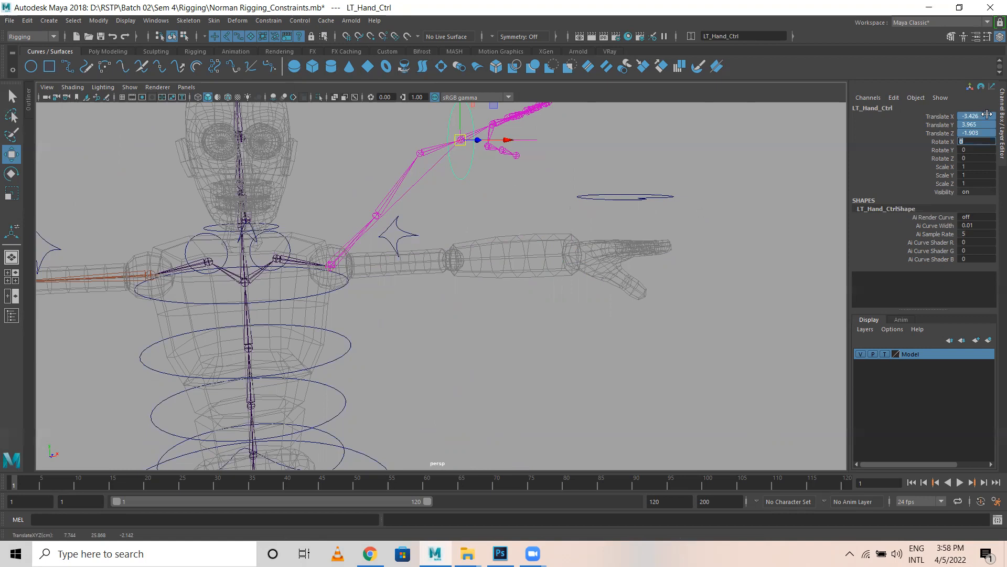
pyautogui.write('0')
pyautogui.press('Return')
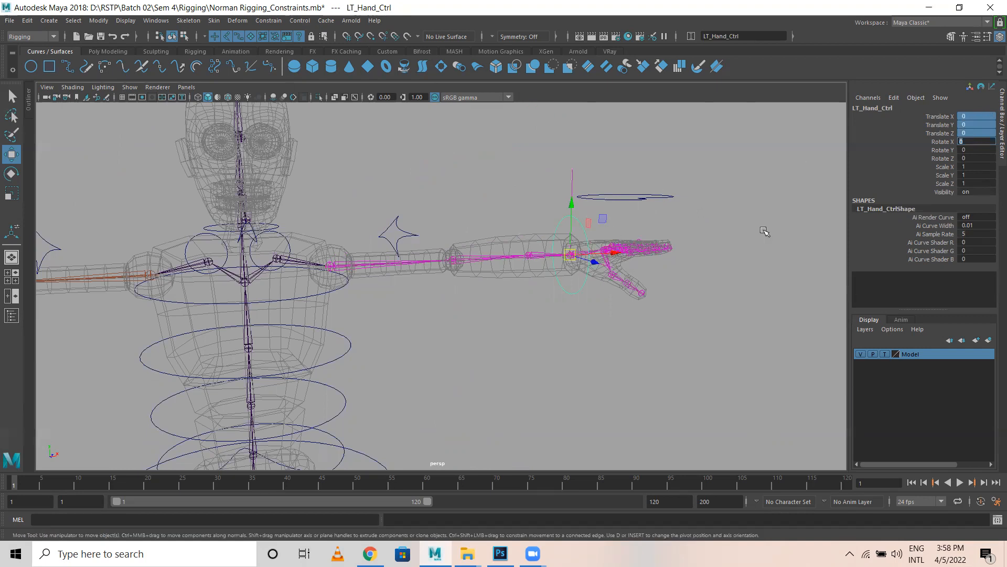
# Apply a Pole Vector constraint from the RT_Hand_PVector curve to ikHandle4 at the right wrist, and clear the selection
pyautogui.click(812, 230)
pyautogui.keyDown('alt'); pyautogui.moveTo(547, 292); pyautogui.dragTo(580, 286); pyautogui.keyUp('alt')
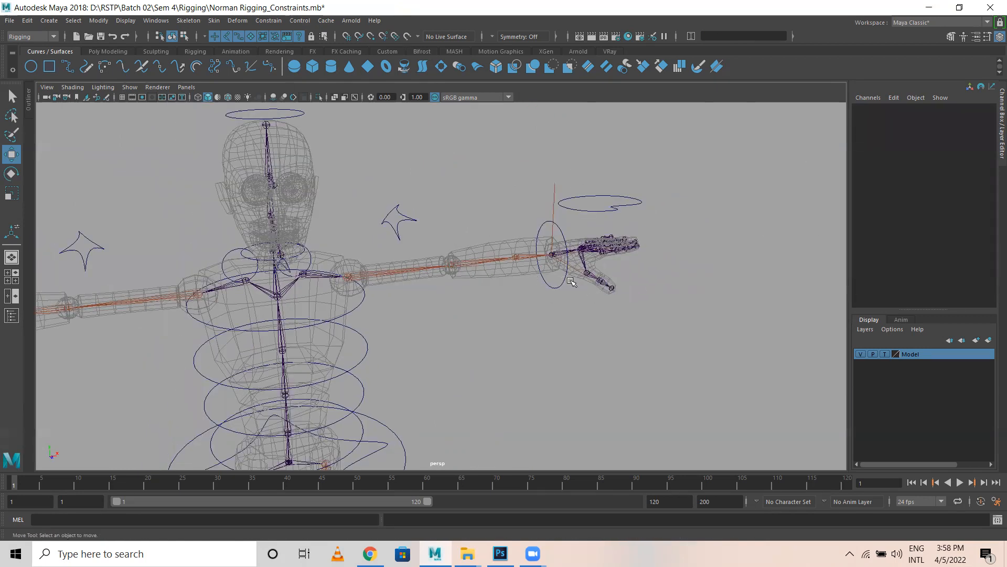
pyautogui.scroll(-4, 572, 283)
pyautogui.keyDown('alt'); pyautogui.moveTo(486, 352); pyautogui.dragTo(513, 275); pyautogui.keyUp('alt')
pyautogui.keyDown('alt'); pyautogui.moveTo(120, 275); pyautogui.dragTo(456, 236, button='right'); pyautogui.keyUp('alt')
pyautogui.click(424, 213)
pyautogui.keyDown('alt'); pyautogui.moveTo(360, 234); pyautogui.dragTo(247, 226); pyautogui.keyUp('alt')
pyautogui.keyDown('alt'); pyautogui.moveTo(139, 227); pyautogui.dragTo(261, 215, button='middle'); pyautogui.keyUp('alt')
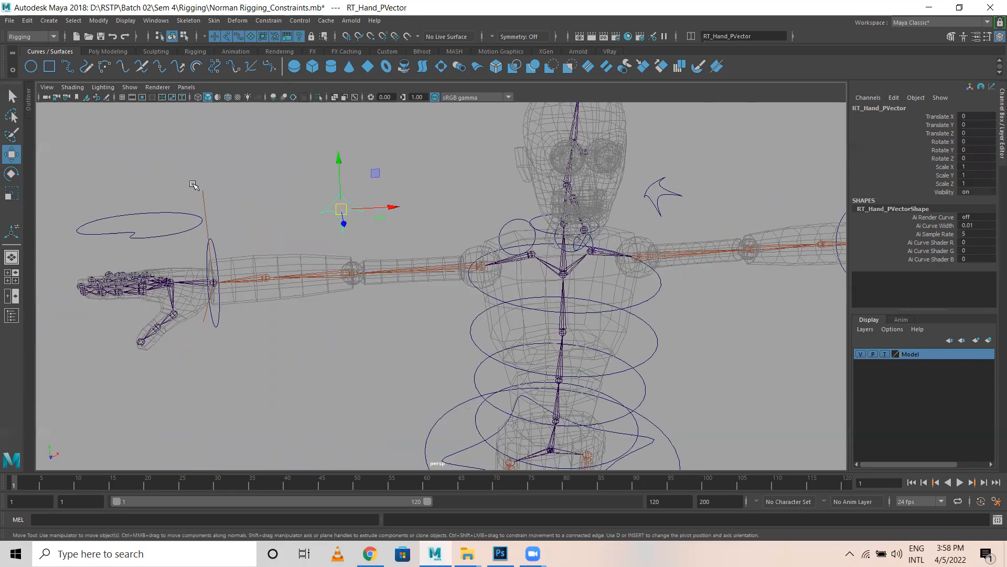
pyautogui.keyDown('shift'); pyautogui.moveTo(194, 184); pyautogui.dragTo(214, 200); pyautogui.keyUp('shift')
pyautogui.click(269, 21)
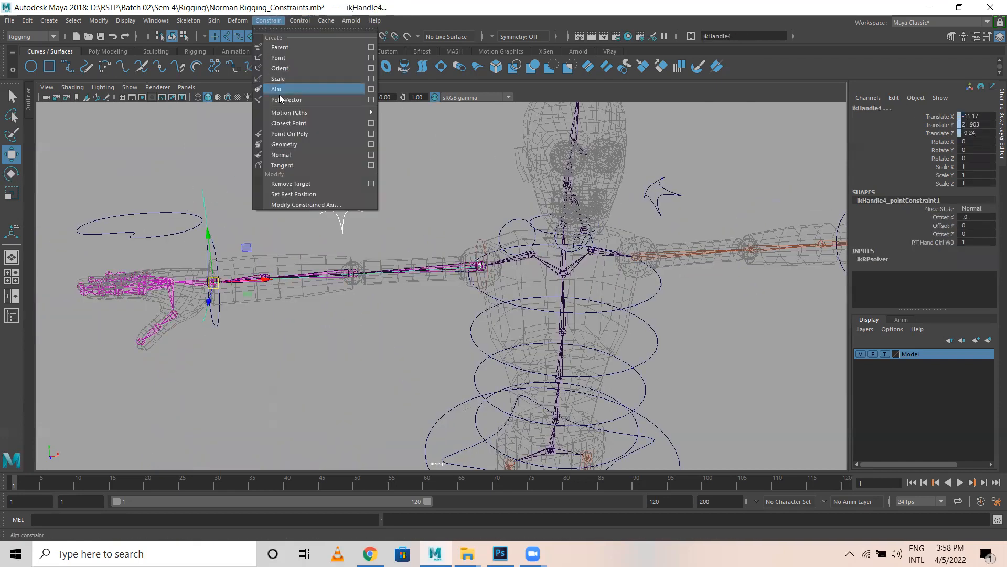
pyautogui.click(286, 100)
pyautogui.click(484, 325)
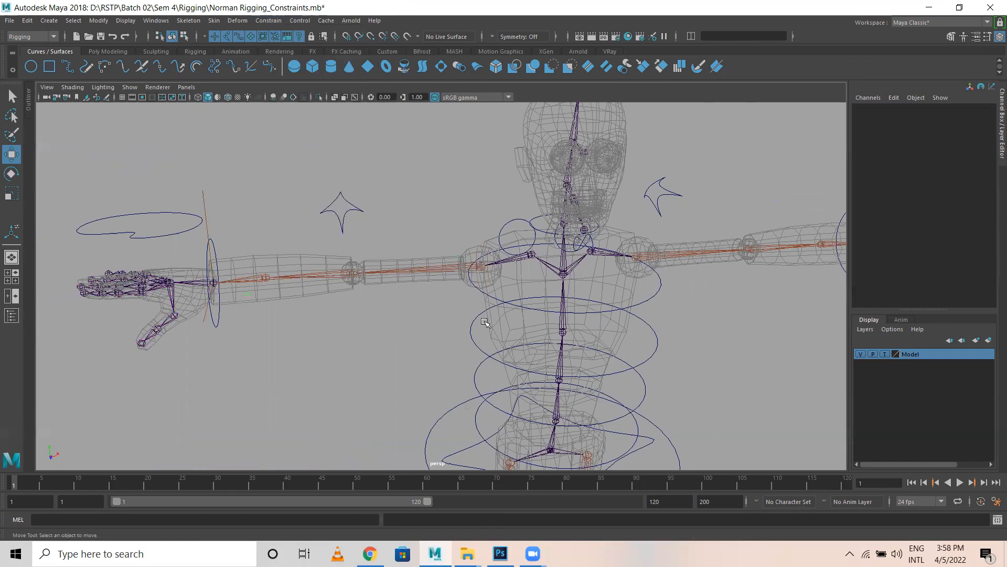
# Test the Fore_Head joint at the top of the skull by moving it sideways, and undo the move
pyautogui.scroll(-5, 484, 325)
pyautogui.keyDown('alt'); pyautogui.moveTo(578, 350); pyautogui.dragTo(477, 266, button='middle'); pyautogui.keyUp('alt')
pyautogui.keyDown('alt'); pyautogui.moveTo(452, 278); pyautogui.dragTo(427, 246); pyautogui.keyUp('alt')
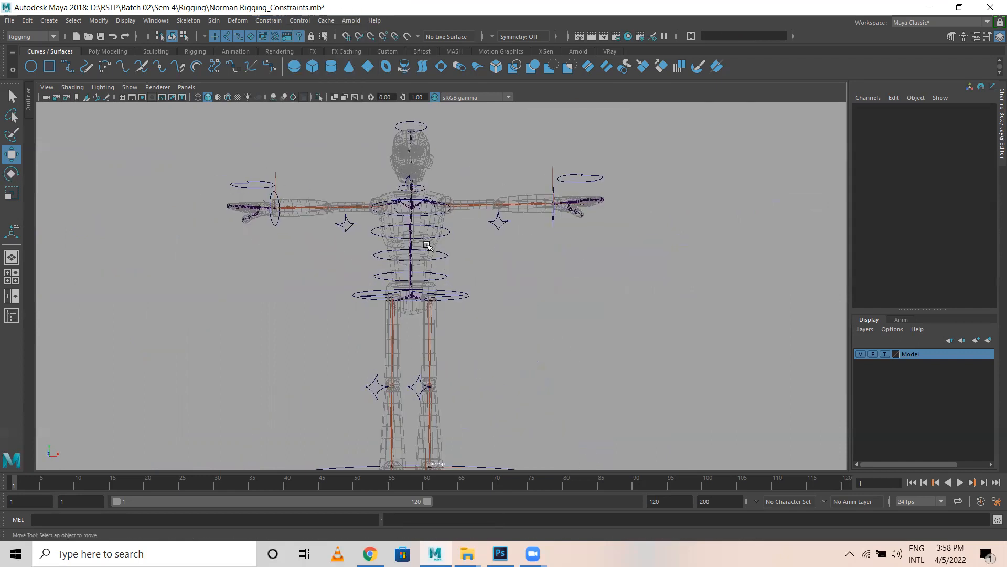
pyautogui.keyDown('alt'); pyautogui.moveTo(434, 174); pyautogui.dragTo(461, 293, button='middle'); pyautogui.keyUp('alt')
pyautogui.scroll(7, 659, 339)
pyautogui.keyDown('alt'); pyautogui.moveTo(295, 249); pyautogui.dragTo(325, 258); pyautogui.keyUp('alt')
pyautogui.scroll(6, 765, 248)
pyautogui.keyDown('alt'); pyautogui.moveTo(428, 245); pyautogui.dragTo(388, 382, button='middle'); pyautogui.keyUp('alt')
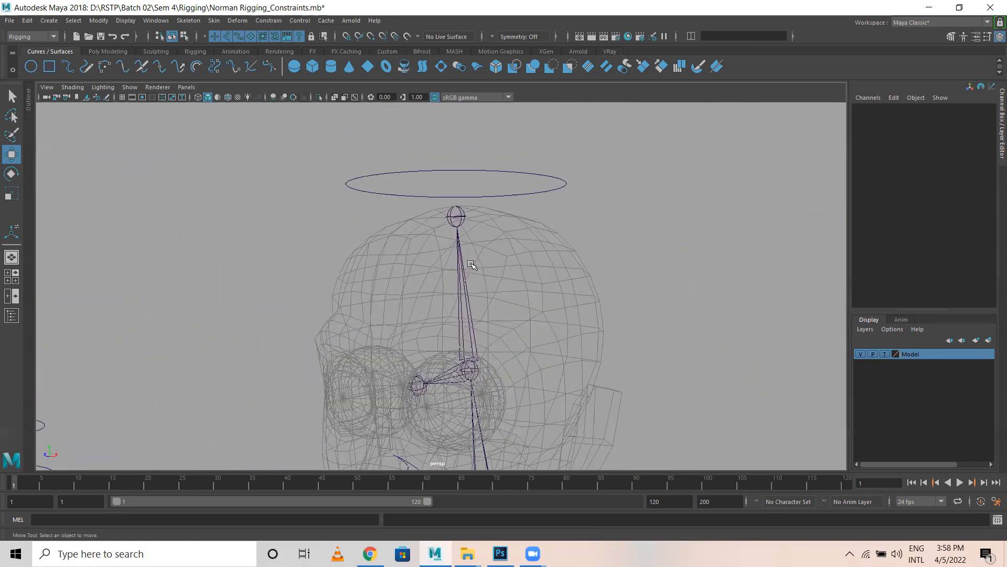
pyautogui.click(457, 215)
pyautogui.keyDown('alt'); pyautogui.moveTo(457, 214); pyautogui.dragTo(303, 205); pyautogui.keyUp('alt')
pyautogui.hotkey('ctrl', 'z')
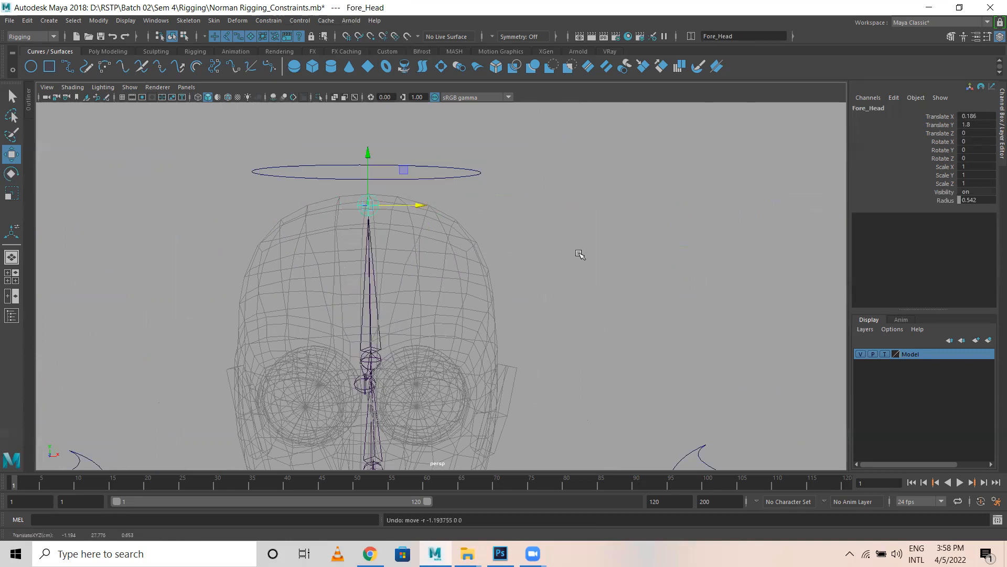
# Test the Eye1 joint inside the head by moving it sideways, undo the move, and clear the selection
pyautogui.keyDown('alt'); pyautogui.moveTo(486, 282); pyautogui.dragTo(364, 279, button='right'); pyautogui.keyUp('alt')
pyautogui.keyDown('alt'); pyautogui.moveTo(365, 279); pyautogui.dragTo(269, 286); pyautogui.keyUp('alt')
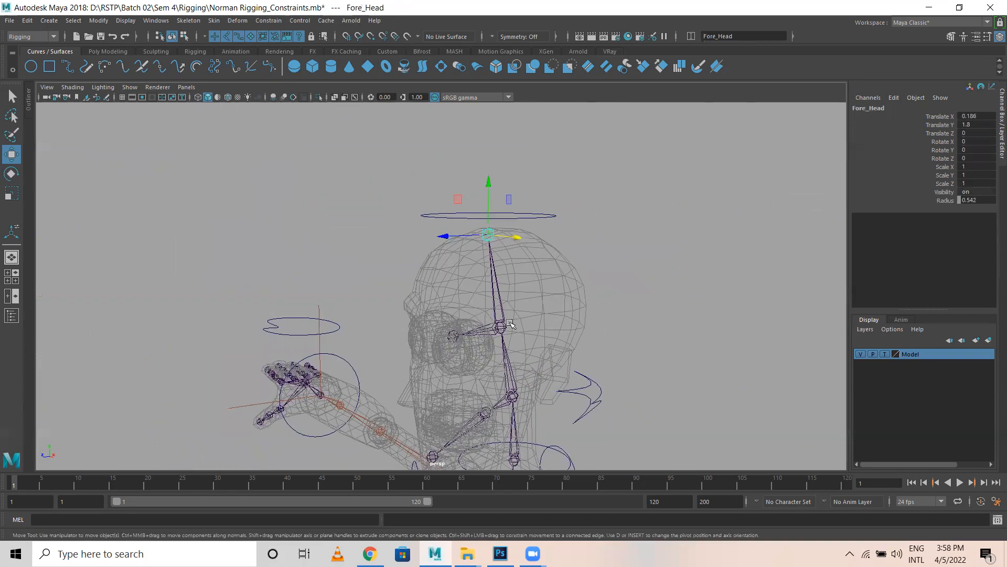
pyautogui.click(503, 329)
pyautogui.keyDown('alt'); pyautogui.moveTo(503, 330); pyautogui.dragTo(449, 335); pyautogui.keyUp('alt')
pyautogui.hotkey('ctrl', 'z')
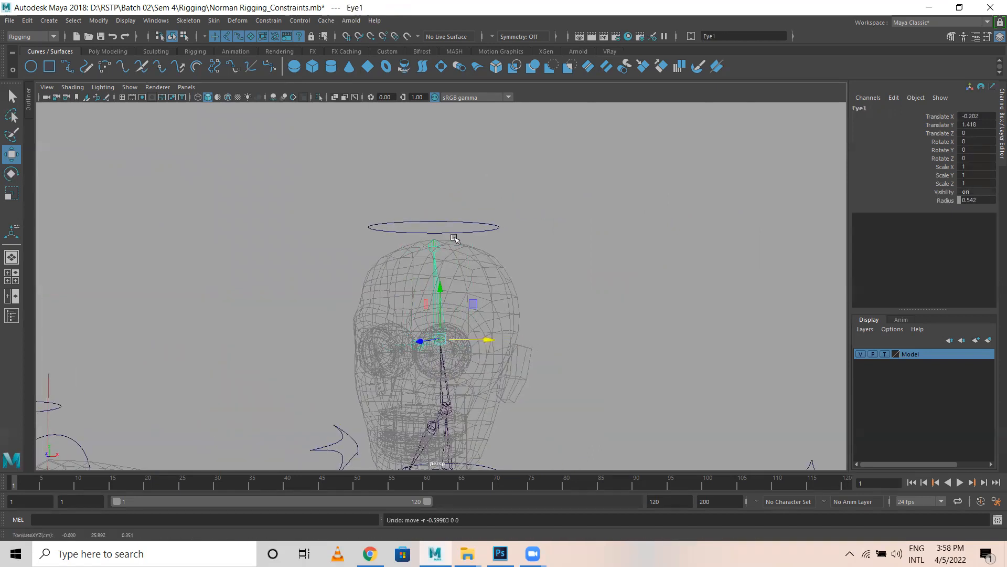
pyautogui.click(431, 246)
pyautogui.click(500, 243)
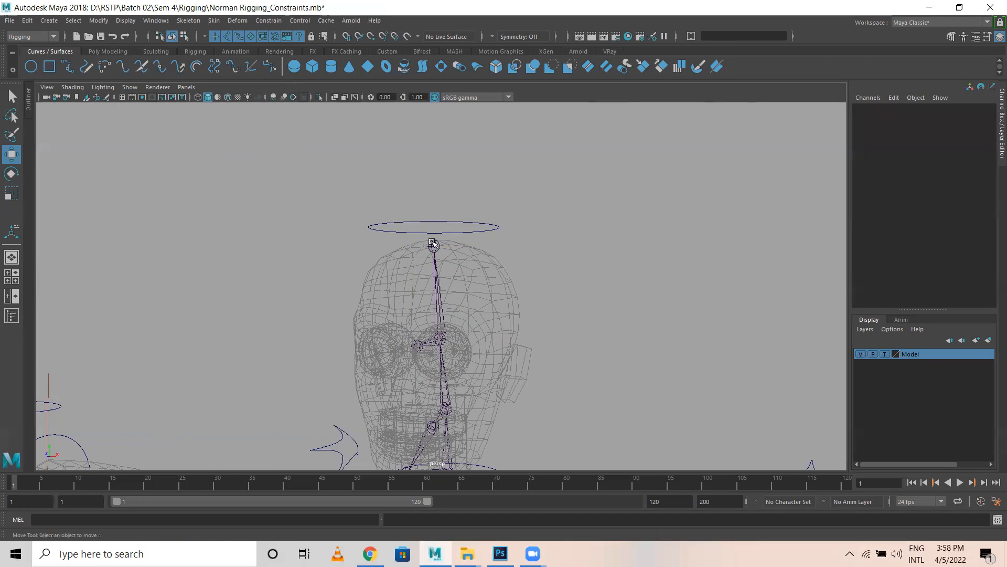
# Examine the head and upper-body joint chain from the front and the side
pyautogui.keyDown('alt'); pyautogui.moveTo(556, 278); pyautogui.dragTo(449, 296, button='right'); pyautogui.keyUp('alt')
pyautogui.keyDown('alt'); pyautogui.moveTo(450, 313); pyautogui.dragTo(341, 302); pyautogui.keyUp('alt')
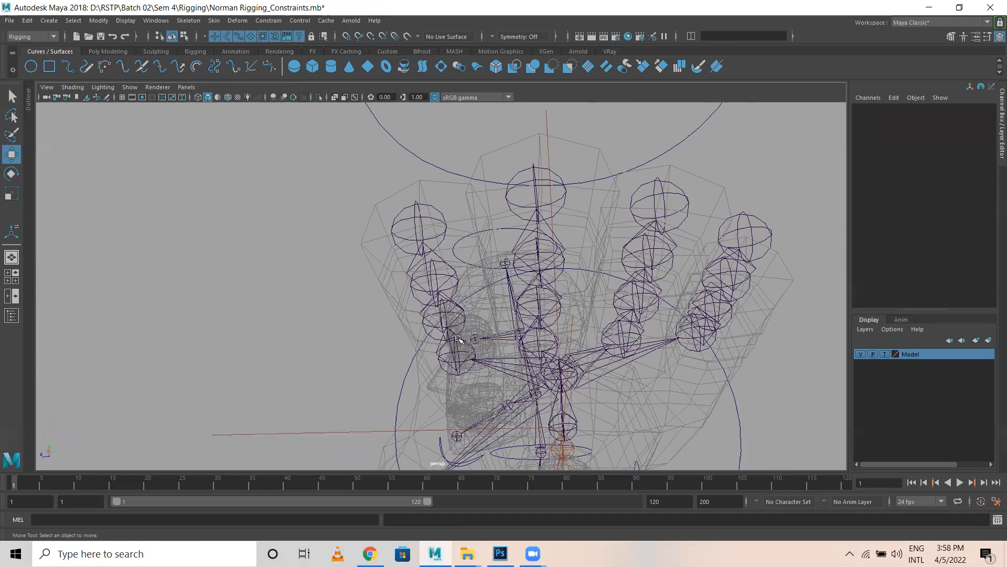
pyautogui.keyDown('alt'); pyautogui.moveTo(426, 338); pyautogui.dragTo(490, 330); pyautogui.keyUp('alt')
pyautogui.keyDown('alt'); pyautogui.moveTo(456, 300); pyautogui.dragTo(435, 314); pyautogui.keyUp('alt')
pyautogui.keyDown('alt'); pyautogui.moveTo(529, 309); pyautogui.dragTo(406, 152, button='middle'); pyautogui.keyUp('alt')
pyautogui.keyDown('alt'); pyautogui.moveTo(580, 300); pyautogui.dragTo(311, 285, button='right'); pyautogui.keyUp('alt')
pyautogui.moveTo(347, 295)
pyautogui.keyDown('alt'); pyautogui.mouseDown()
pyautogui.moveTo(290, 281)
pyautogui.moveTo(339, 291)
pyautogui.mouseUp(); pyautogui.keyUp('alt')
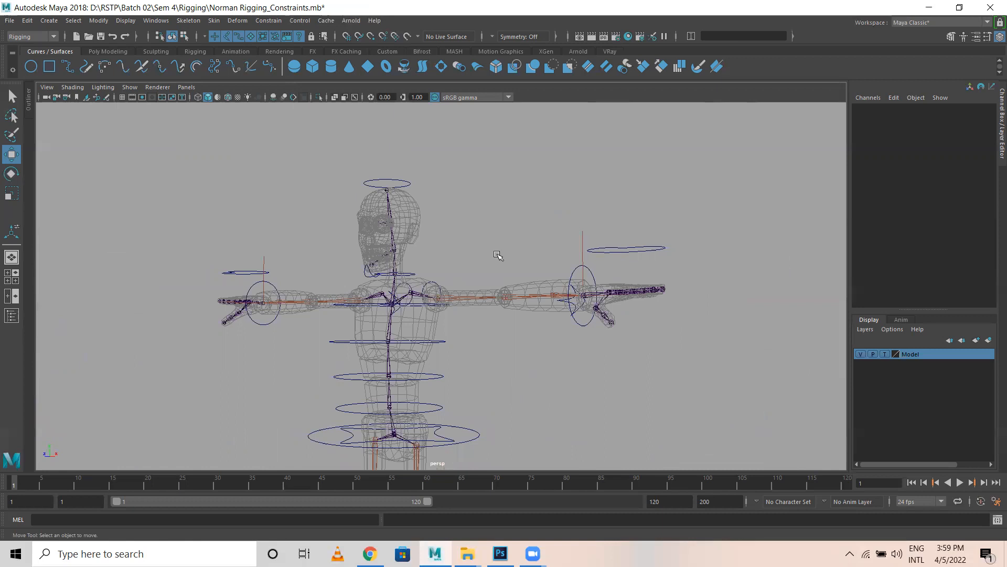
pyautogui.keyDown('alt'); pyautogui.moveTo(312, 229); pyautogui.dragTo(549, 221, button='right'); pyautogui.keyUp('alt')
pyautogui.keyDown('alt'); pyautogui.moveTo(432, 226); pyautogui.dragTo(465, 352, button='middle'); pyautogui.keyUp('alt')
pyautogui.keyDown('alt'); pyautogui.moveTo(399, 205); pyautogui.dragTo(336, 211); pyautogui.keyUp('alt')
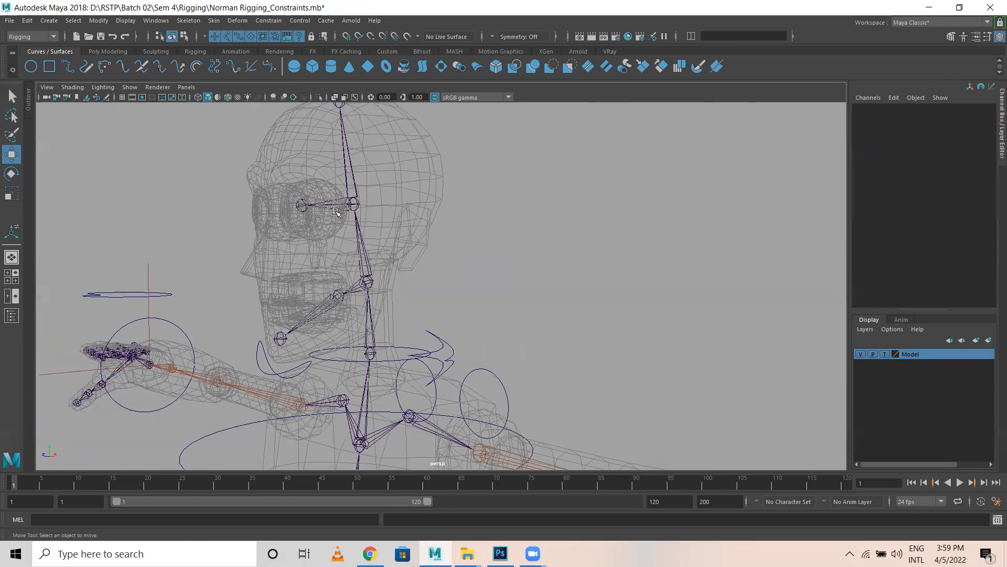
# Test how the Eye1 joint turns the head by rotating it, and undo the rotation
pyautogui.click(350, 204)
pyautogui.keyDown('alt'); pyautogui.moveTo(310, 243); pyautogui.dragTo(403, 320); pyautogui.keyUp('alt')
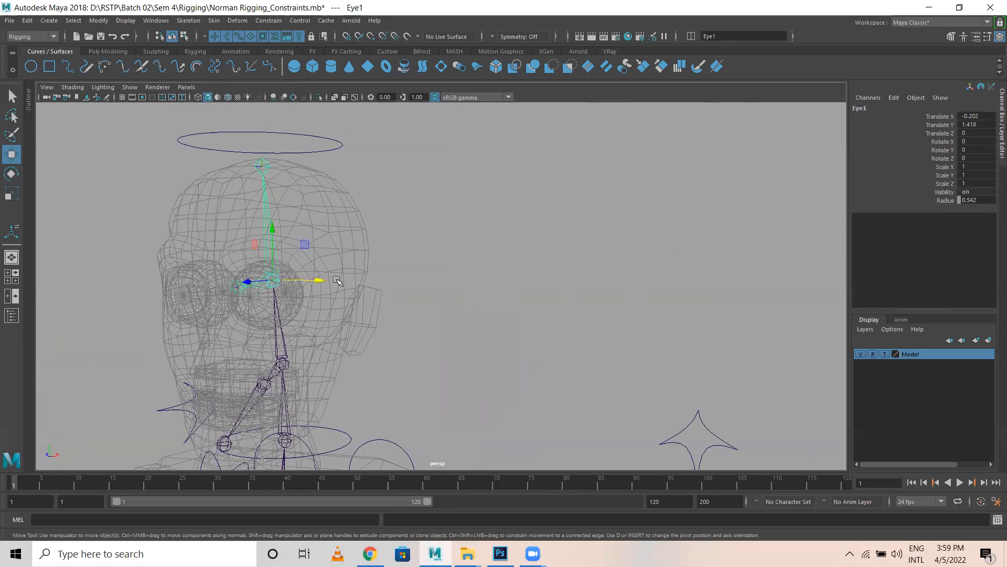
pyautogui.press('e')
pyautogui.moveTo(304, 244); pyautogui.dragTo(278, 251)
pyautogui.hotkey('ctrl', 'z')
pyautogui.hotkey('ctrl', 'z')
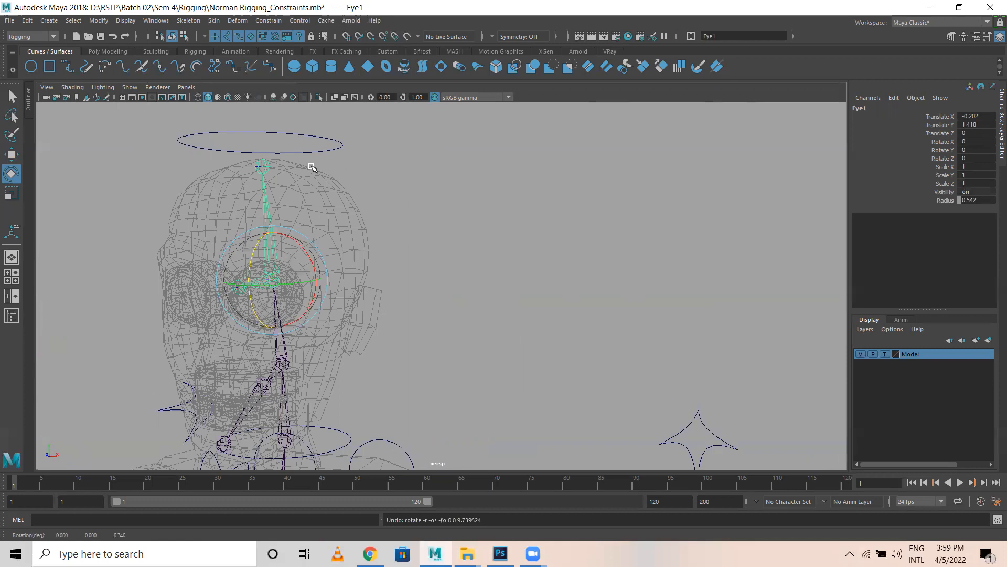
# Orient-constrain the Eye1 joint inside the head to Head_Ctrl
pyautogui.click(315, 134)
pyautogui.press('w')
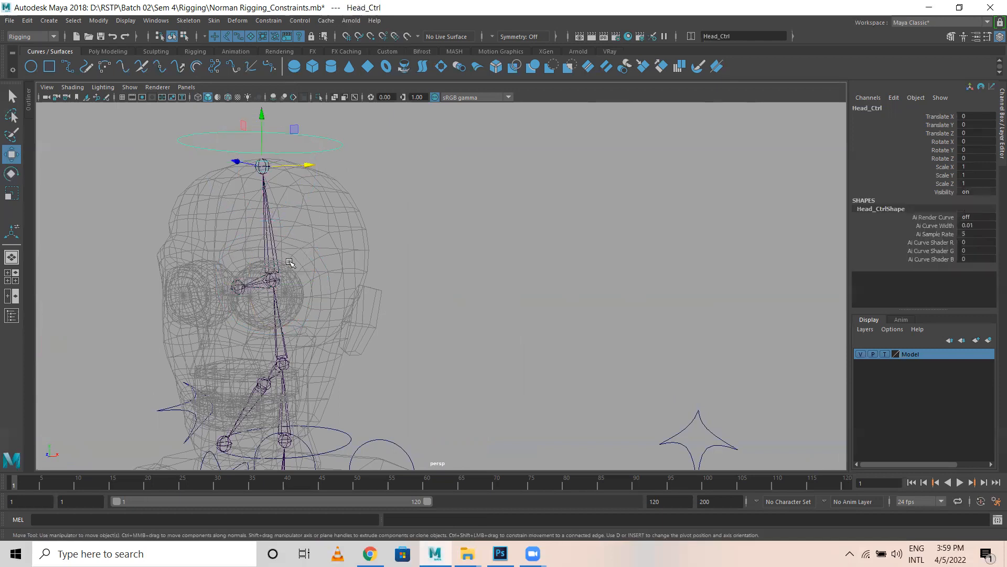
pyautogui.keyDown('shift'); pyautogui.click(275, 280); pyautogui.keyUp('shift')
pyautogui.keyDown('alt'); pyautogui.moveTo(400, 283); pyautogui.dragTo(308, 291); pyautogui.keyUp('alt')
pyautogui.keyDown('alt'); pyautogui.moveTo(646, 318); pyautogui.dragTo(675, 283, button='right'); pyautogui.keyUp('alt')
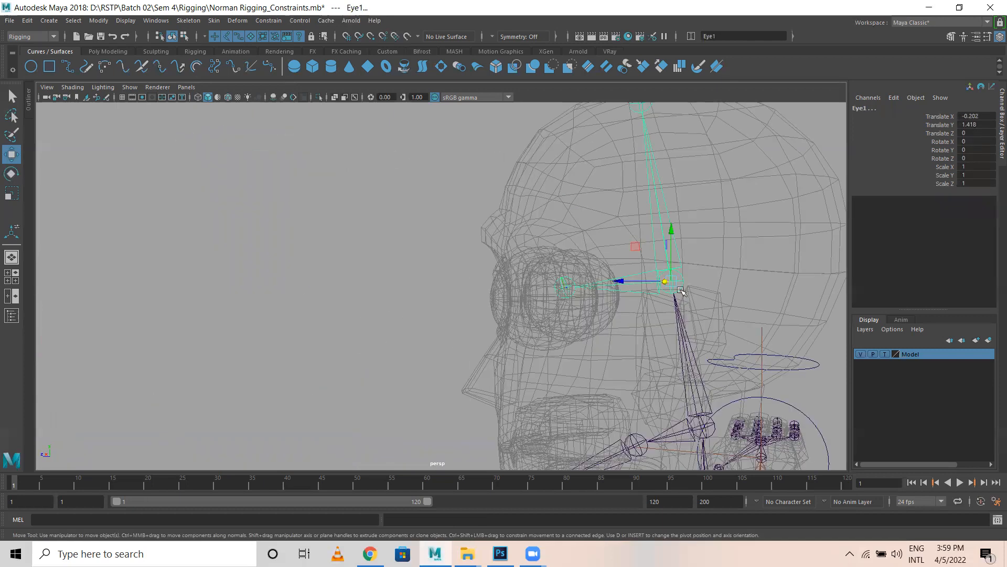
pyautogui.click(265, 21)
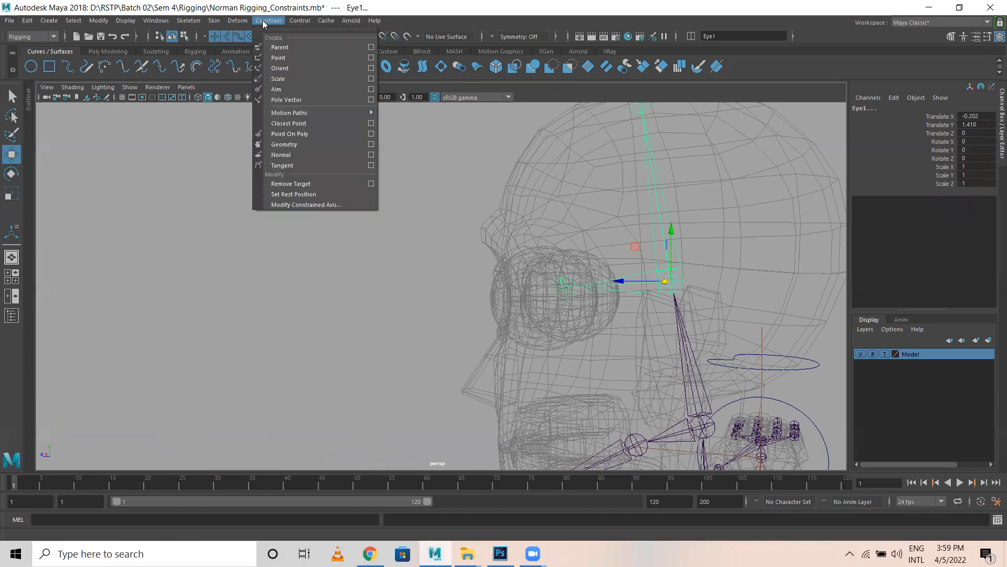
pyautogui.click(286, 68)
# Test the head's orient constraint by rotating Head_Ctrl, and undo the rotation
pyautogui.keyDown('alt'); pyautogui.moveTo(312, 225); pyautogui.dragTo(387, 195); pyautogui.keyUp('alt')
pyautogui.click(265, 214)
pyautogui.click(418, 136)
pyautogui.press('e')
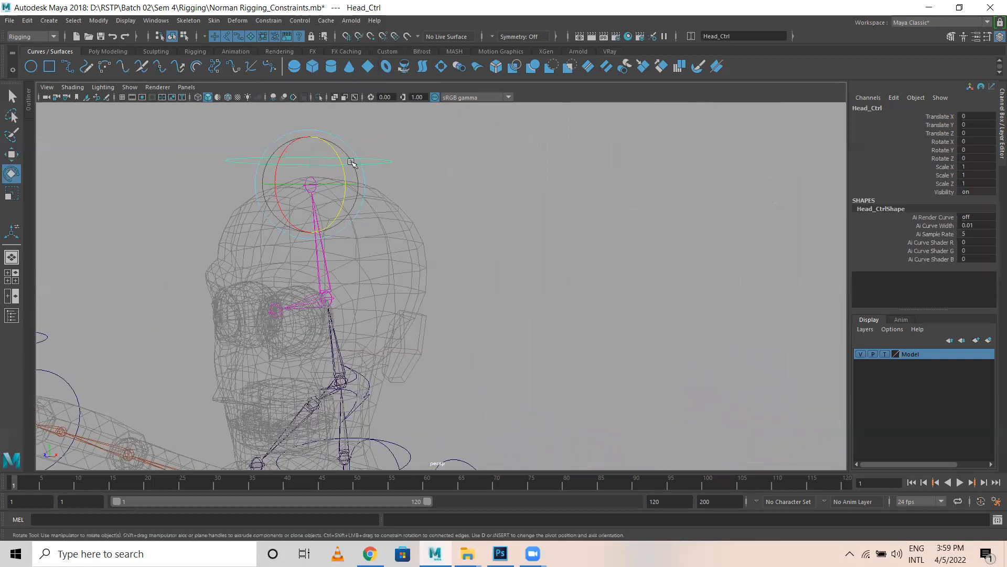
pyautogui.moveTo(336, 149)
pyautogui.mouseDown()
pyautogui.moveTo(341, 161)
pyautogui.moveTo(319, 137)
pyautogui.moveTo(337, 163)
pyautogui.moveTo(331, 156)
pyautogui.mouseUp()
pyautogui.hotkey('ctrl', 'z')
# Undo the orient constraint between Head_Ctrl and the Eye1 joint, and clear the selection
pyautogui.keyDown('alt'); pyautogui.moveTo(440, 226); pyautogui.dragTo(335, 220); pyautogui.keyUp('alt')
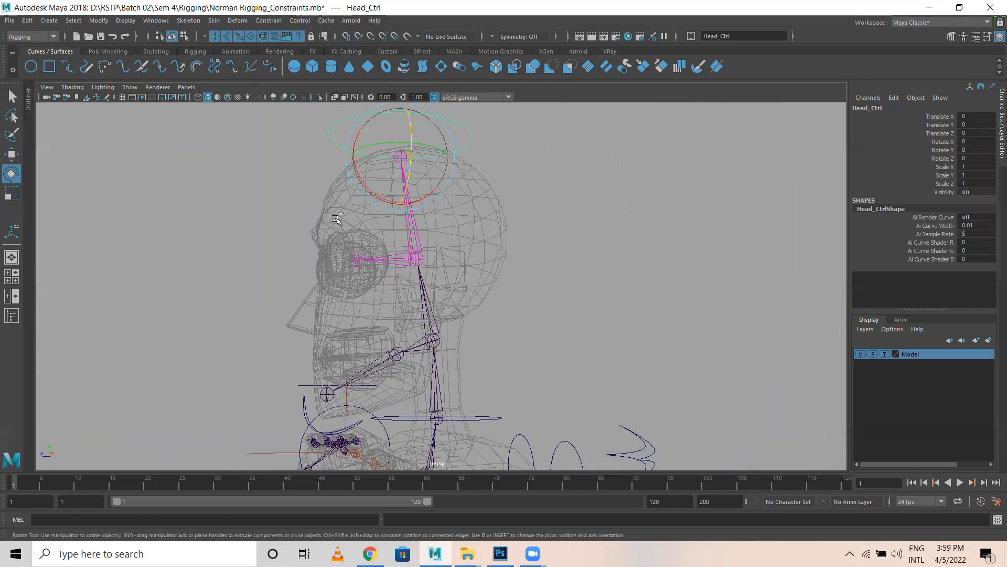
pyautogui.hotkey('ctrl', 'z')
pyautogui.hotkey('ctrl', 'z')
pyautogui.click(546, 254)
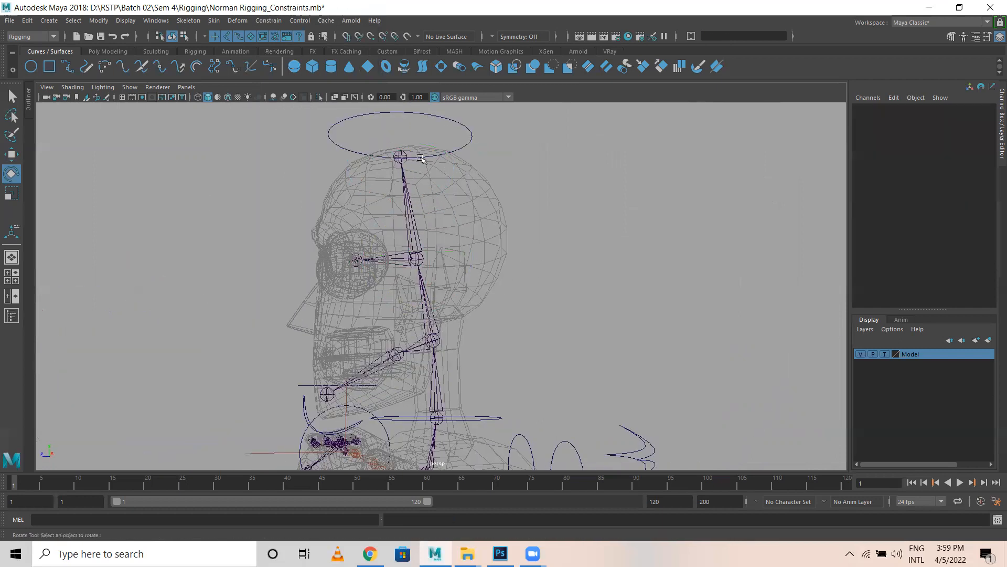
# Test the rotation of the joints in the head chain, starting with Eye1, undo the changes, and clear the selection
pyautogui.click(471, 139)
pyautogui.click(418, 260)
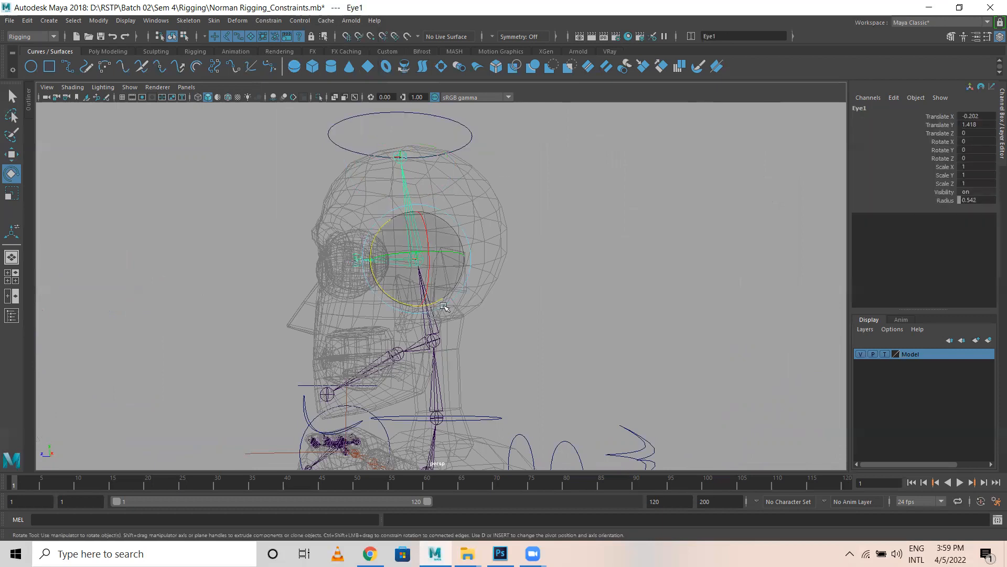
pyautogui.keyDown('alt'); pyautogui.moveTo(404, 314); pyautogui.dragTo(264, 283); pyautogui.keyUp('alt')
pyautogui.hotkey('ctrl', 'z')
pyautogui.click(377, 323)
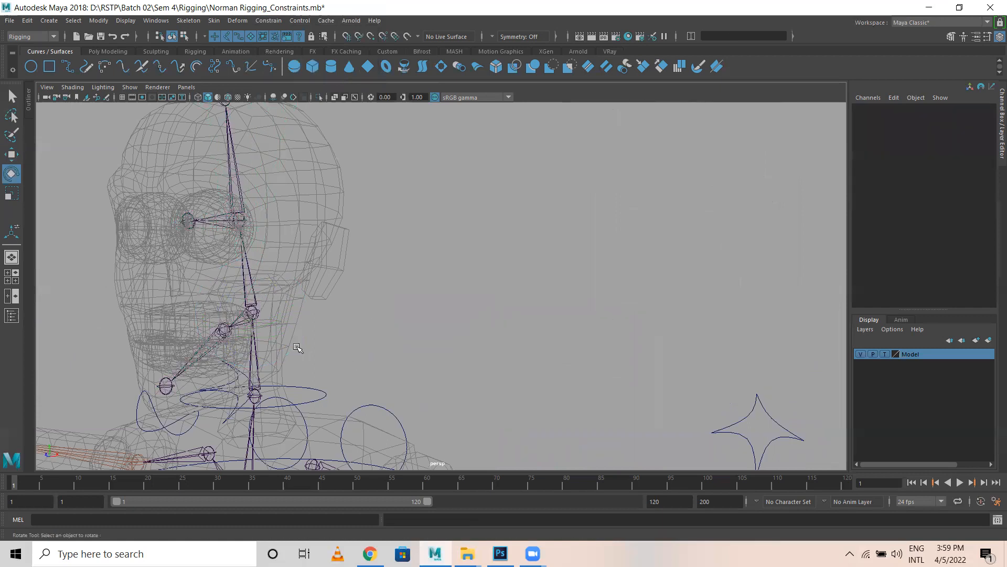
pyautogui.keyDown('alt'); pyautogui.moveTo(294, 349); pyautogui.dragTo(295, 240); pyautogui.keyUp('alt')
pyautogui.click(258, 252)
pyautogui.moveTo(230, 225)
pyautogui.mouseDown()
pyautogui.moveTo(234, 239)
pyautogui.moveTo(239, 230)
pyautogui.moveTo(231, 223)
pyautogui.moveTo(230, 237)
pyautogui.moveTo(236, 231)
pyautogui.mouseUp()
pyautogui.hotkey('ctrl', 'z')
pyautogui.click(437, 200)
# Save the constraints scene under its existing file name
pyautogui.keyDown('alt'); pyautogui.moveTo(384, 209); pyautogui.dragTo(278, 234, button='right'); pyautogui.keyUp('alt')
pyautogui.keyDown('alt'); pyautogui.moveTo(268, 234); pyautogui.dragTo(320, 231); pyautogui.keyUp('alt')
pyautogui.keyDown('alt'); pyautogui.moveTo(320, 231); pyautogui.dragTo(204, 217, button='right'); pyautogui.keyUp('alt')
pyautogui.keyDown('alt'); pyautogui.moveTo(548, 315); pyautogui.dragTo(411, 239, button='middle'); pyautogui.keyUp('alt')
pyautogui.keyDown('alt'); pyautogui.moveTo(256, 245); pyautogui.dragTo(184, 244); pyautogui.keyUp('alt')
pyautogui.keyDown('alt'); pyautogui.moveTo(295, 250); pyautogui.dragTo(396, 152, button='middle'); pyautogui.keyUp('alt')
pyautogui.hotkey('ctrl', 's')
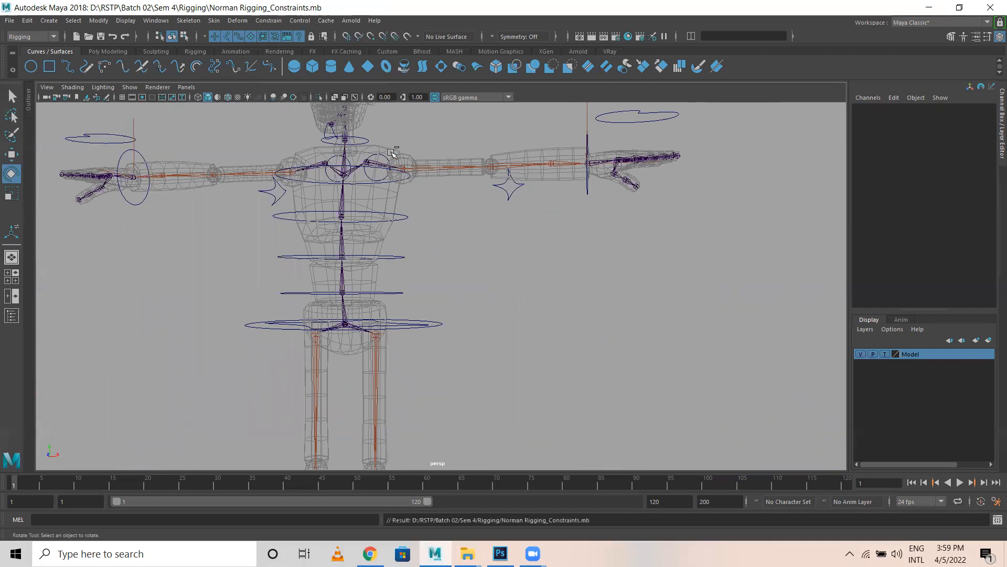
# Save a copy of the scene as "Norman Rigging_Grouping and Parenting"
pyautogui.click(8, 22)
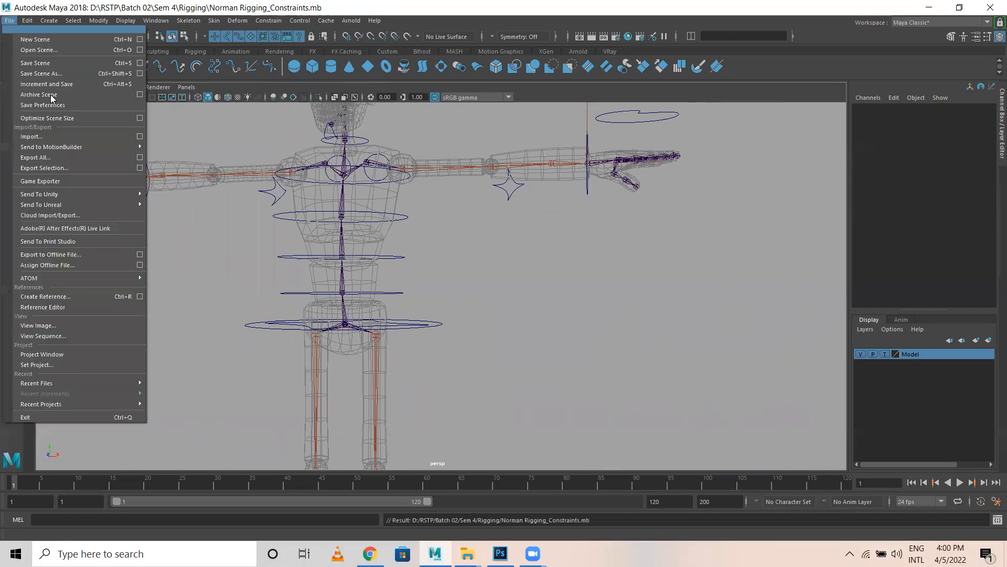
pyautogui.click(42, 73)
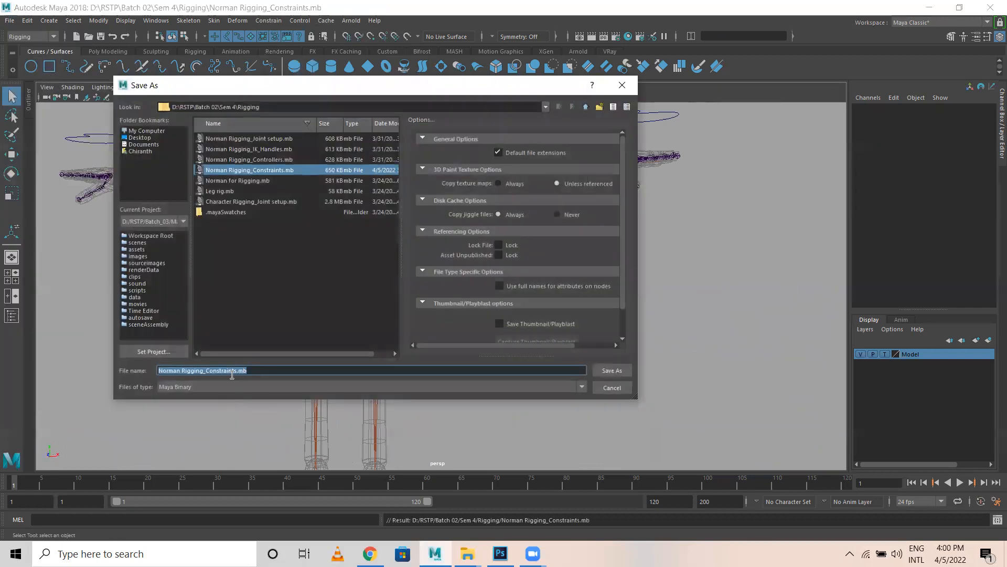
pyautogui.click(237, 371)
pyautogui.press('BackSpace')
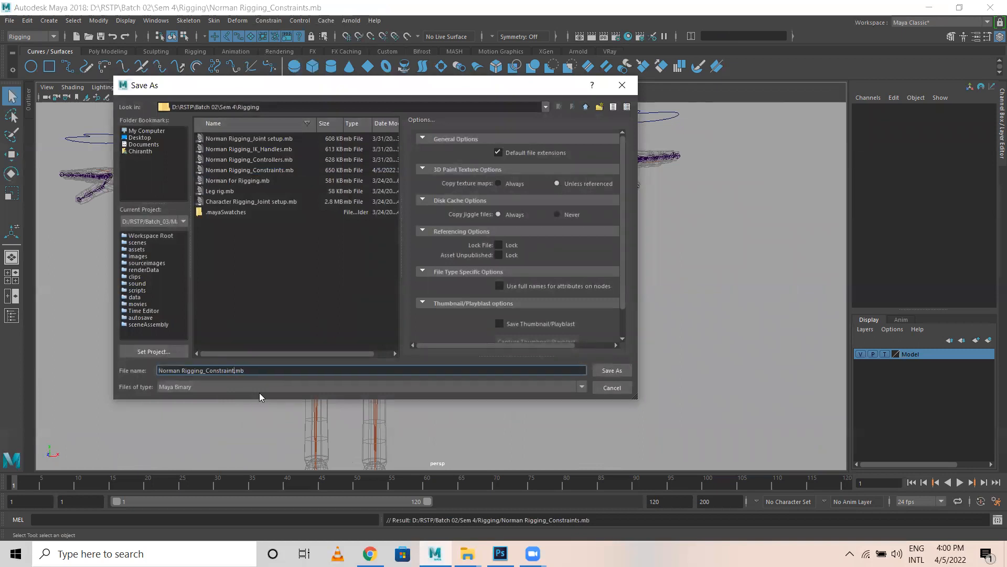
pyautogui.press('BackSpace')
pyautogui.press('BackSpace')
pyautogui.press('BackSpace')
pyautogui.press('BackSpace')
pyautogui.press('BackSpace')
pyautogui.press('BackSpace')
pyautogui.press('BackSpace')
pyautogui.write('Grouping and Parenting')
pyautogui.press('Return')
# Examine the character's controls from the pelvis and spine up to the arms and head
pyautogui.press('e')
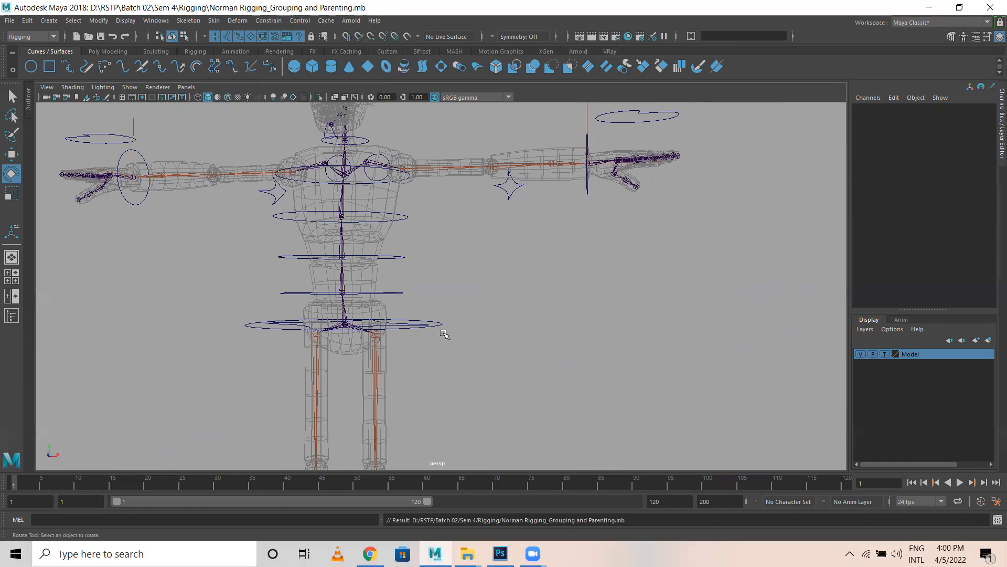
pyautogui.keyDown('alt'); pyautogui.moveTo(347, 156); pyautogui.dragTo(362, 272, button='middle'); pyautogui.keyUp('alt')
pyautogui.keyDown('alt'); pyautogui.moveTo(456, 318); pyautogui.dragTo(444, 351); pyautogui.keyUp('alt')
pyautogui.keyDown('alt'); pyautogui.moveTo(456, 416); pyautogui.dragTo(446, 383, button='middle'); pyautogui.keyUp('alt')
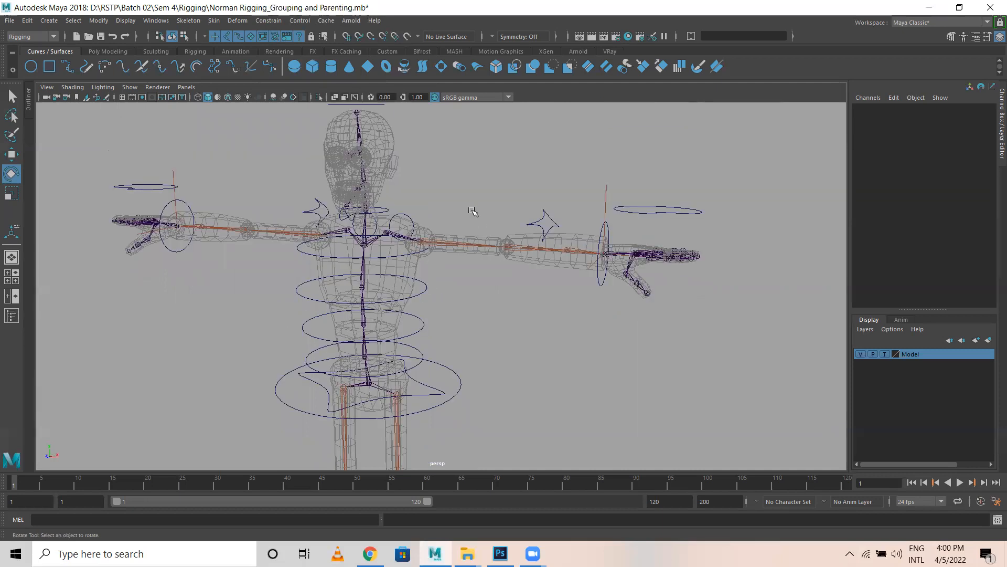
pyautogui.keyDown('alt'); pyautogui.moveTo(473, 212); pyautogui.dragTo(447, 152); pyautogui.keyUp('alt')
pyautogui.keyDown('alt'); pyautogui.moveTo(448, 315); pyautogui.dragTo(455, 452, button='middle'); pyautogui.keyUp('alt')
pyautogui.keyDown('alt'); pyautogui.moveTo(455, 452); pyautogui.dragTo(429, 241); pyautogui.keyUp('alt')
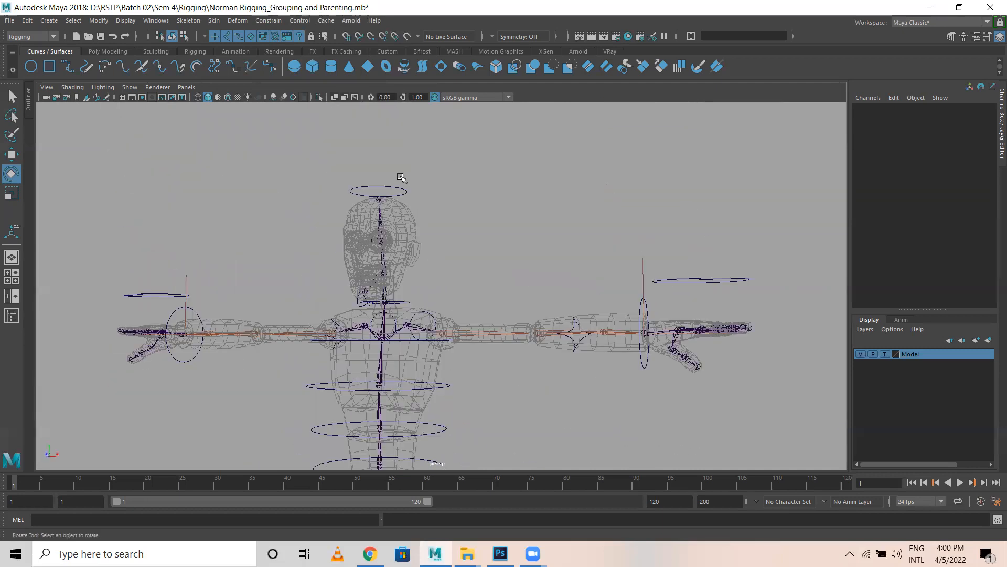
# Parent Head_Ctrl above the skull under Neck_Ctrl
pyautogui.click(398, 179)
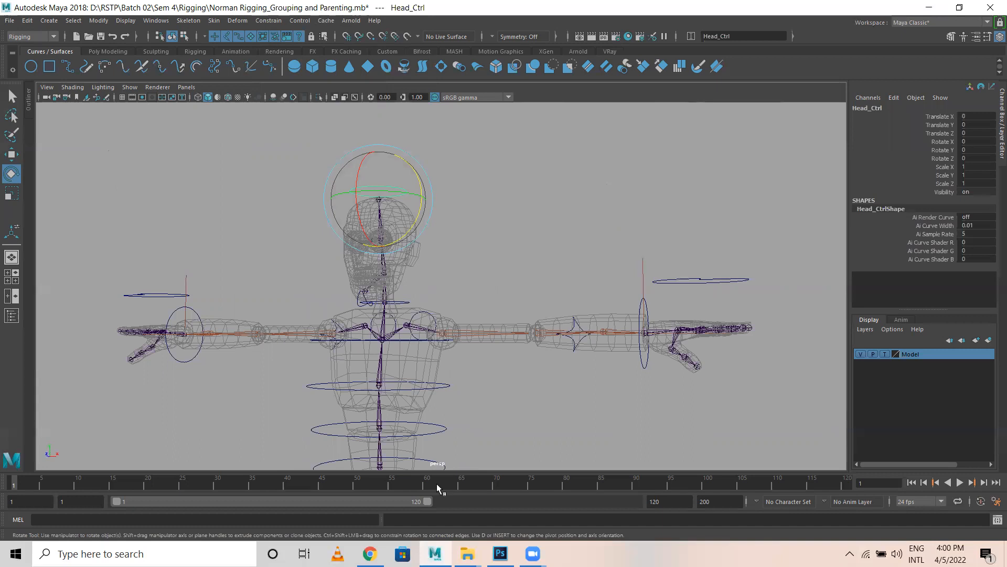
pyautogui.keyDown('alt'); pyautogui.moveTo(432, 333); pyautogui.dragTo(458, 325); pyautogui.keyUp('alt')
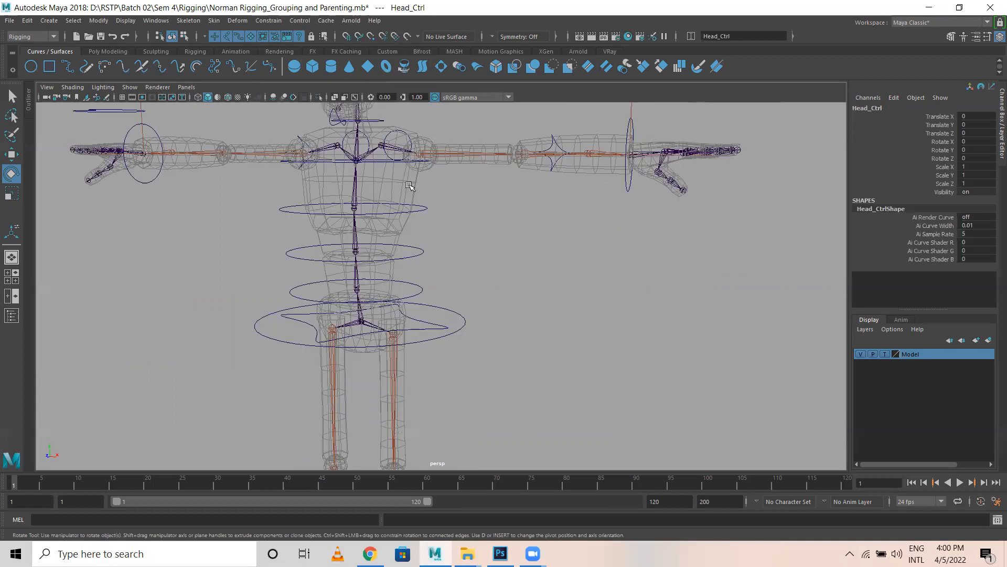
pyautogui.keyDown('alt'); pyautogui.moveTo(408, 184); pyautogui.dragTo(419, 280, button='middle'); pyautogui.keyUp('alt')
pyautogui.keyDown('alt'); pyautogui.moveTo(451, 247); pyautogui.dragTo(477, 337, button='middle'); pyautogui.keyUp('alt')
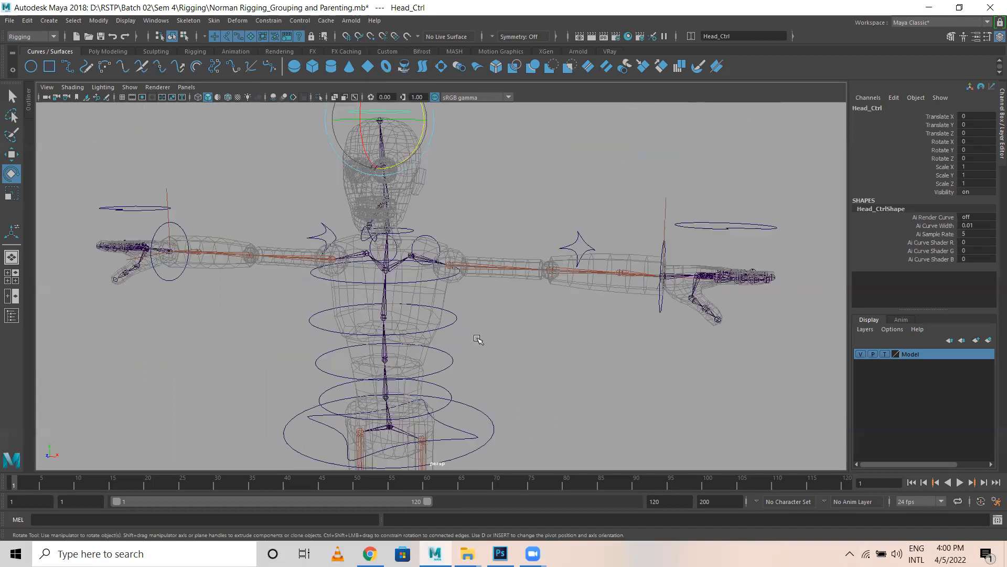
pyautogui.keyDown('alt'); pyautogui.moveTo(442, 231); pyautogui.dragTo(450, 303, button='middle'); pyautogui.keyUp('alt')
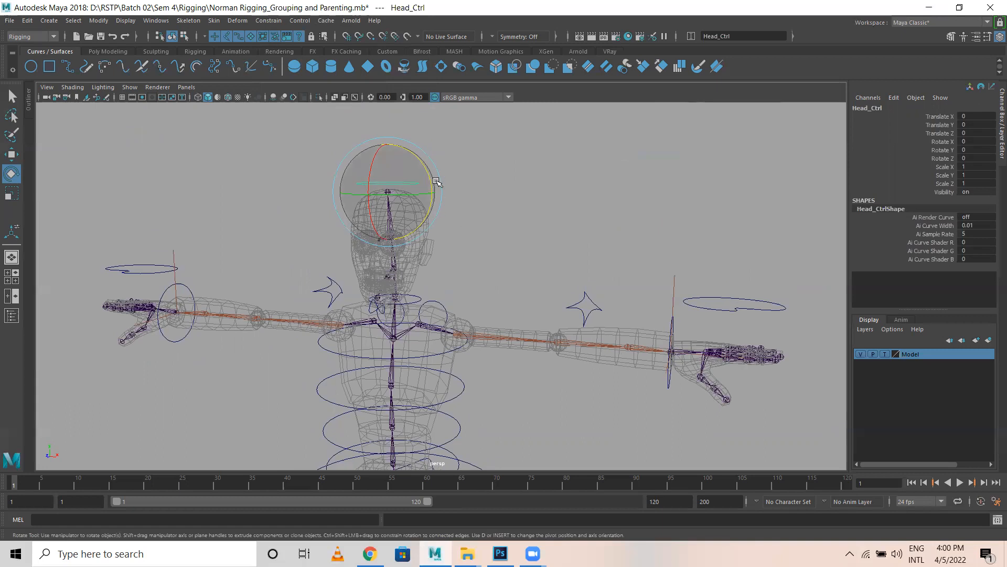
pyautogui.press('w')
pyautogui.keyDown('alt'); pyautogui.moveTo(326, 255); pyautogui.dragTo(417, 268, button='right'); pyautogui.keyUp('alt')
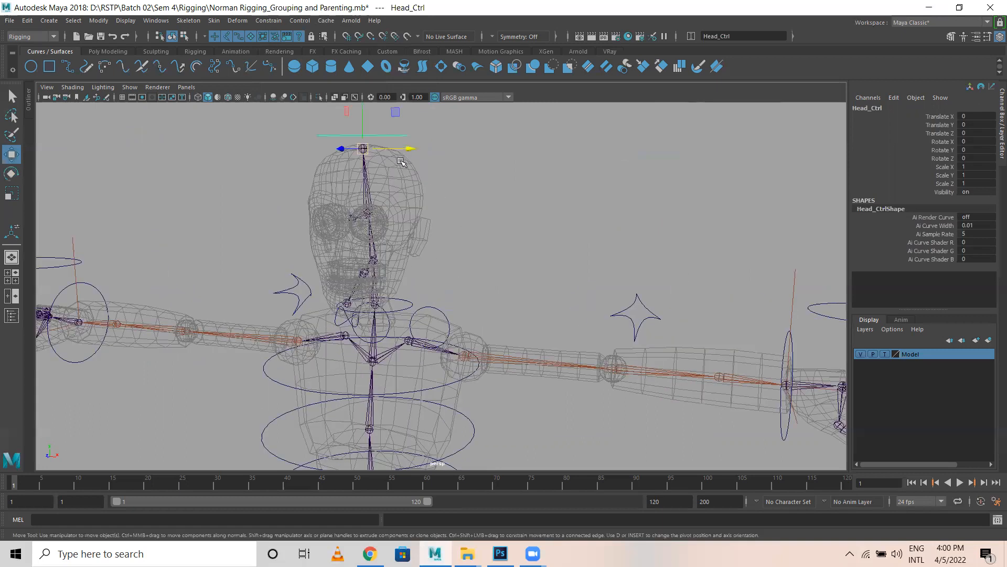
pyautogui.click(411, 302)
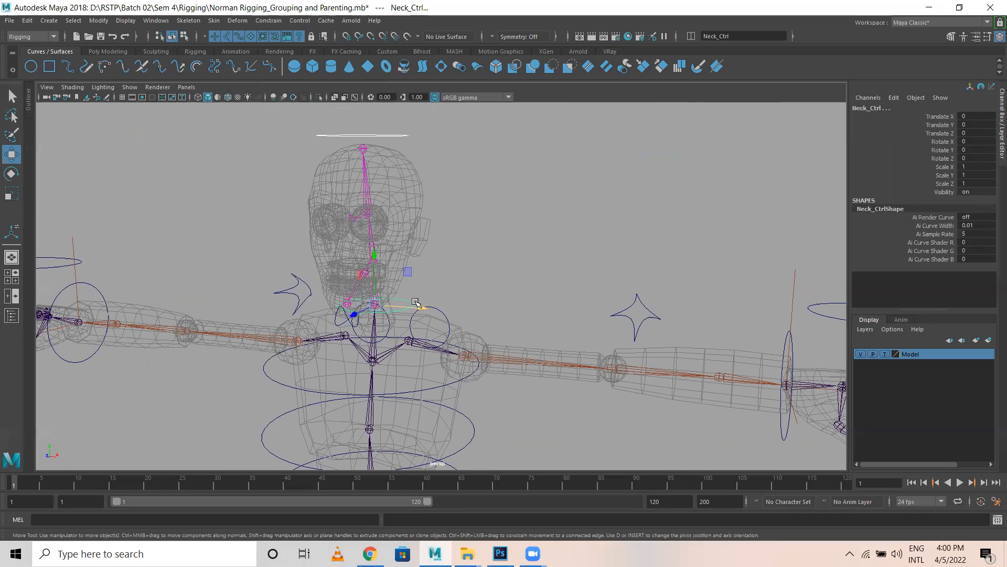
pyautogui.press('p')
# Parent Jaw_Ctrl in front of the chin under Neck_Ctrl
pyautogui.keyDown('alt'); pyautogui.moveTo(443, 320); pyautogui.dragTo(341, 311); pyautogui.keyUp('alt')
pyautogui.click(318, 302)
pyautogui.keyDown('alt'); pyautogui.moveTo(362, 368); pyautogui.dragTo(461, 329); pyautogui.keyUp('alt')
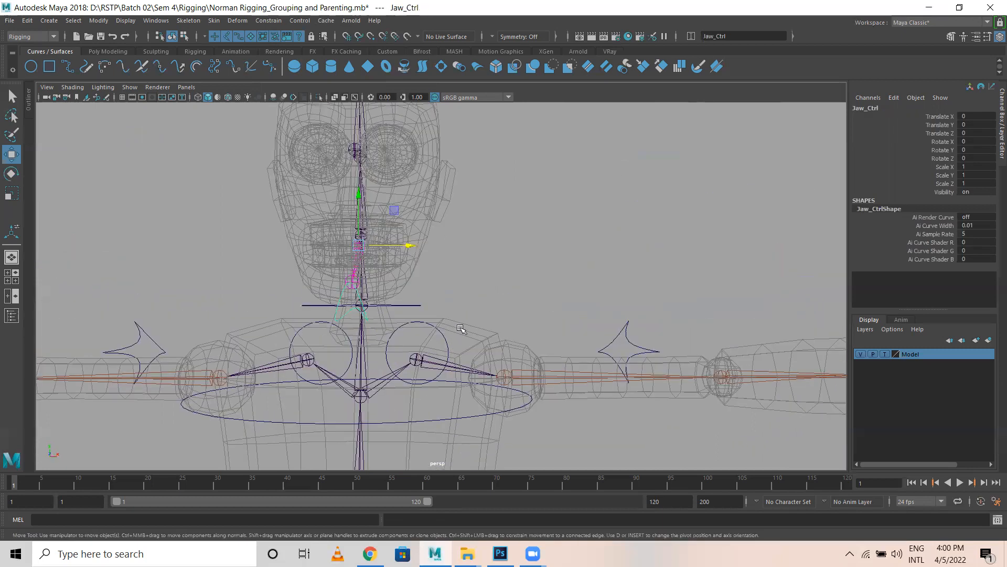
pyautogui.keyDown('shift'); pyautogui.click(419, 305); pyautogui.keyUp('shift')
pyautogui.press('p')
# Test Neck_Ctrl with its child head and jaw controls by rotating it, and undo the rotation
pyautogui.scroll(-2, 438, 307)
pyautogui.keyDown('alt'); pyautogui.moveTo(439, 307); pyautogui.dragTo(417, 297); pyautogui.keyUp('alt')
pyautogui.press('e')
pyautogui.hotkey('ctrl', 'z')
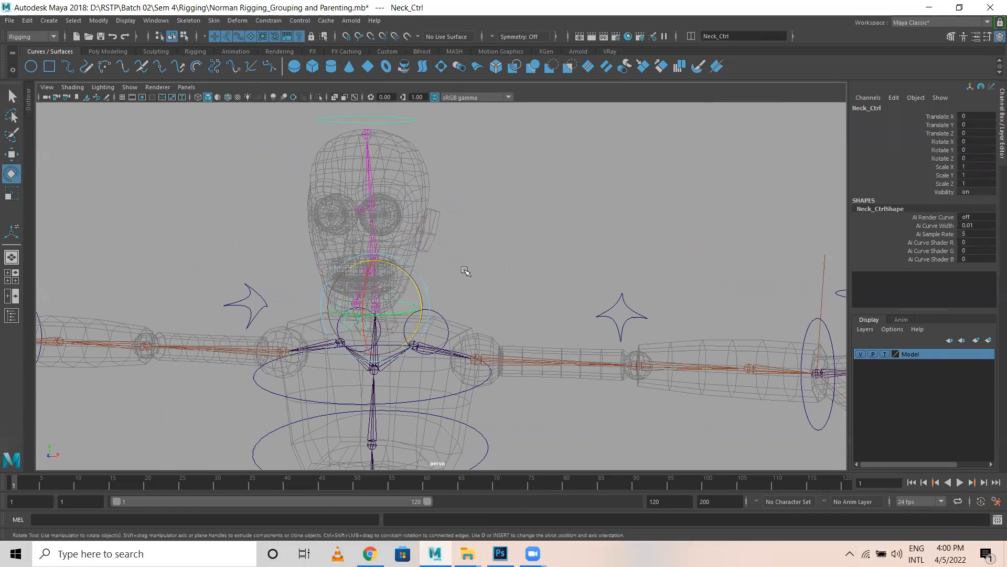
# Parent Neck_Ctrl under Spine_Ctrl3, the large control around the upper chest
pyautogui.click(416, 298)
pyautogui.click(408, 304)
pyautogui.press('q')
pyautogui.scroll(2, 423, 405)
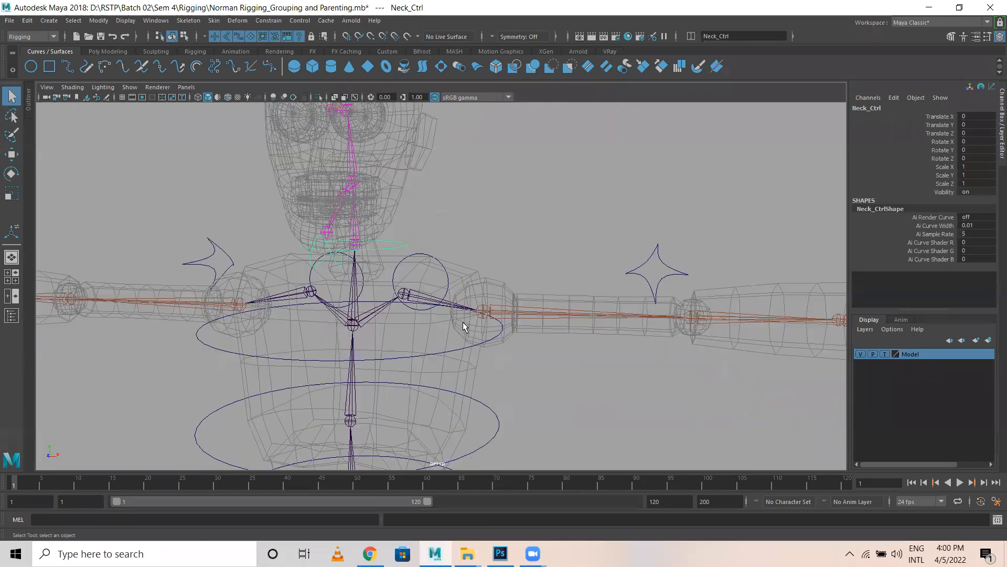
pyautogui.keyDown('shift'); pyautogui.click(436, 355); pyautogui.keyUp('shift')
pyautogui.press('p')
# Parent both clavicle controls, LT_Clavicle and RT_Clavicle, under Spine_Ctrl3
pyautogui.moveTo(437, 267); pyautogui.dragTo(454, 263)
pyautogui.keyDown('shift'); pyautogui.moveTo(297, 266); pyautogui.dragTo(322, 295); pyautogui.keyUp('shift')
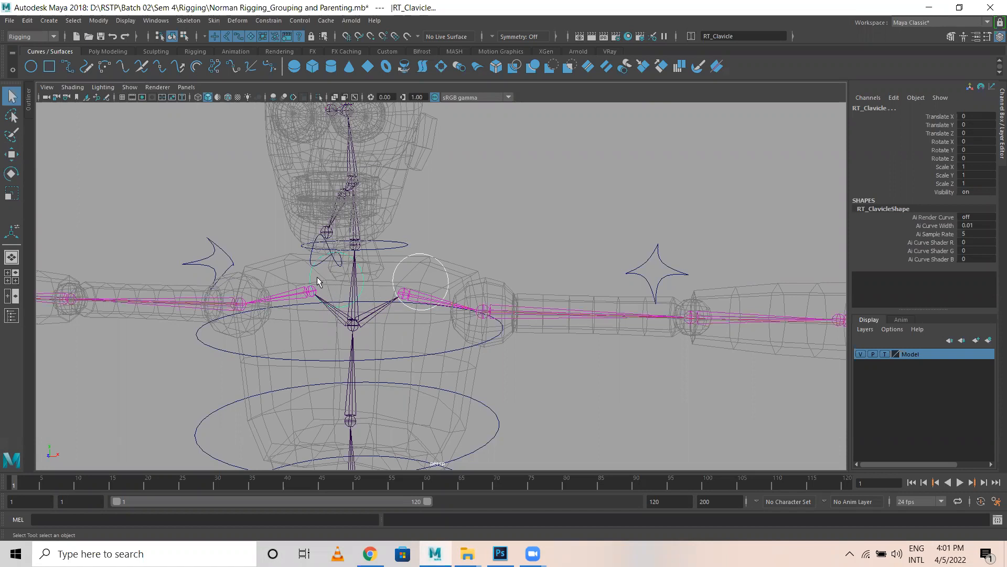
pyautogui.click(438, 351)
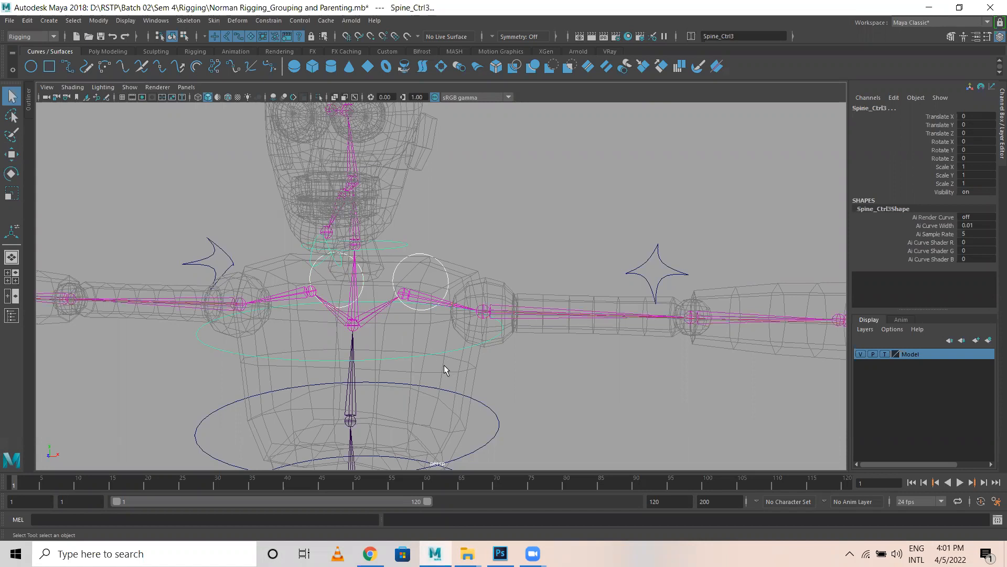
pyautogui.press('p')
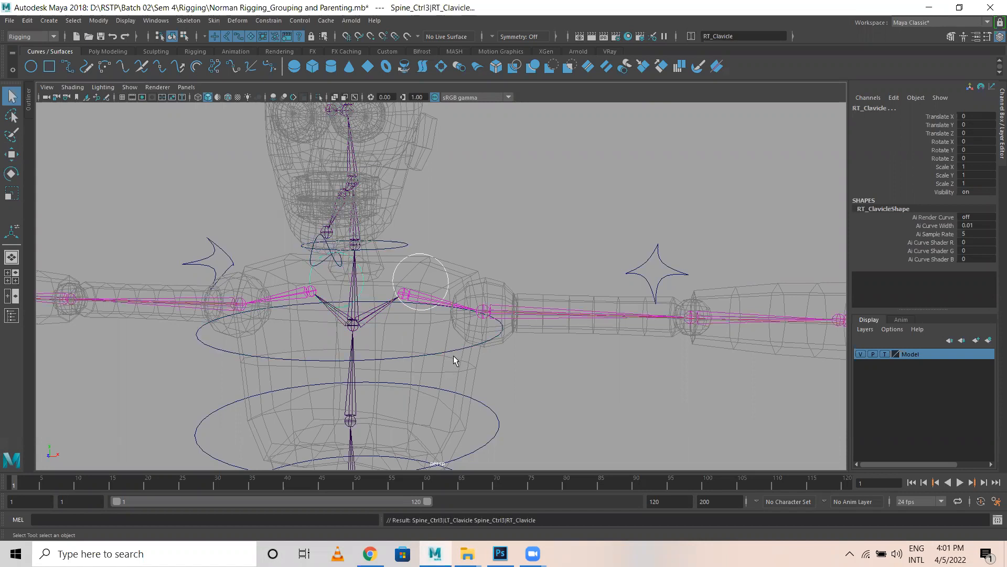
# Test Spine_Ctrl3 with its child neck and clavicle controls by rotating it, and undo the rotation
pyautogui.moveTo(432, 345); pyautogui.dragTo(451, 365)
pyautogui.keyDown('alt'); pyautogui.moveTo(452, 364); pyautogui.dragTo(358, 338, button='right'); pyautogui.keyUp('alt')
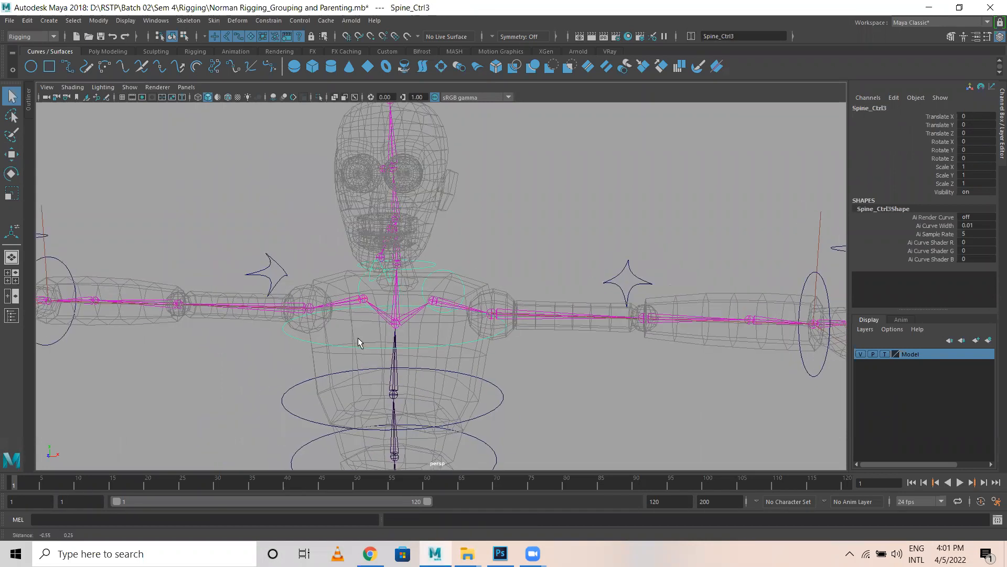
pyautogui.press('e')
pyautogui.moveTo(436, 303); pyautogui.dragTo(394, 257)
pyautogui.hotkey('ctrl', 'z')
pyautogui.keyDown('alt'); pyautogui.moveTo(481, 391); pyautogui.dragTo(502, 346, button='right'); pyautogui.keyUp('alt')
pyautogui.keyDown('alt'); pyautogui.moveTo(502, 347); pyautogui.dragTo(495, 288, button='middle'); pyautogui.keyUp('alt')
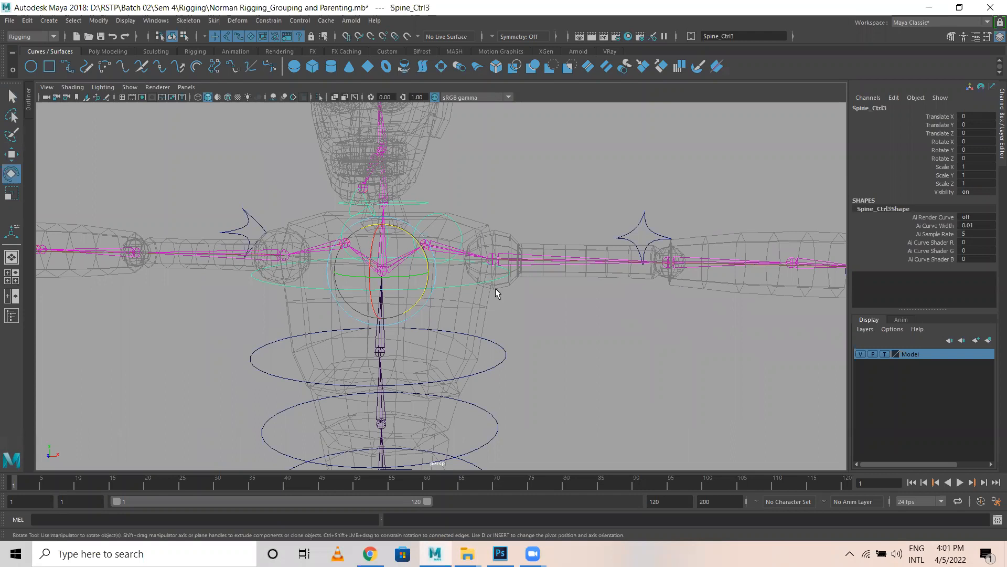
# Parent Spine_Ctrl3 under Spine_Ctrl2, and Spine_Ctrl2 under Spine_Ctrl1
pyautogui.press('q')
pyautogui.keyDown('shift'); pyautogui.moveTo(486, 354); pyautogui.dragTo(512, 374); pyautogui.keyUp('shift')
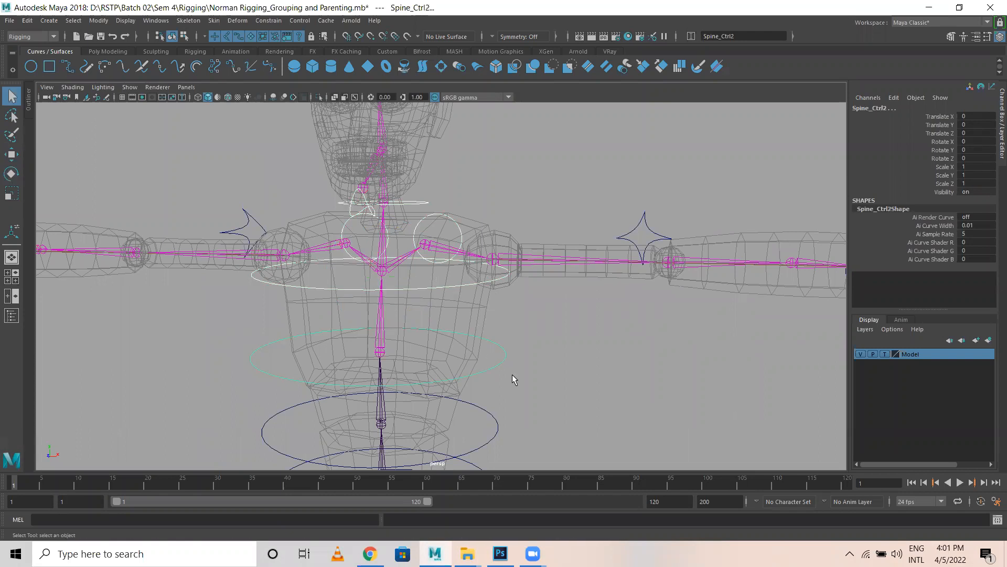
pyautogui.press('p')
pyautogui.keyDown('alt'); pyautogui.moveTo(507, 395); pyautogui.dragTo(483, 216, button='middle'); pyautogui.keyUp('alt')
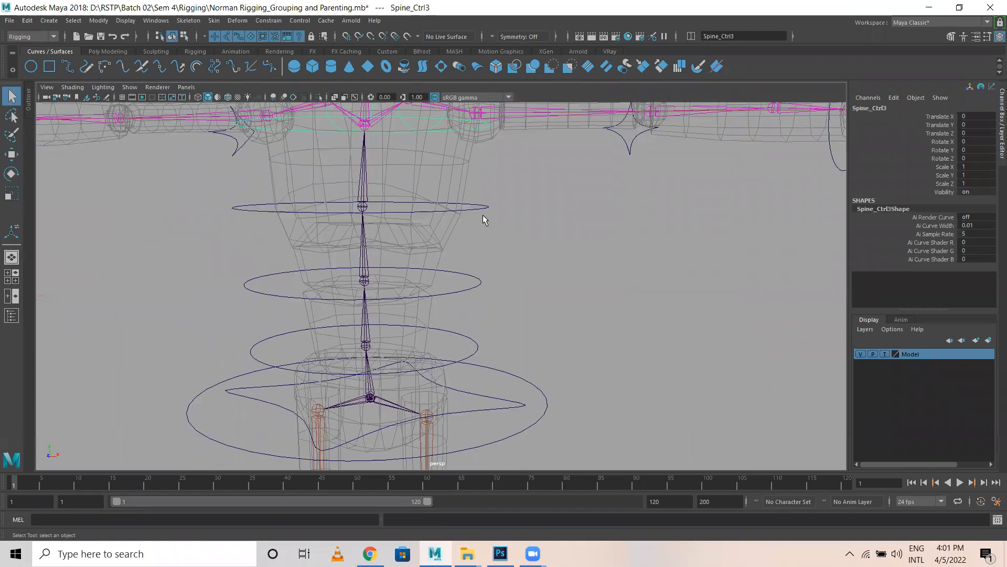
pyautogui.press('Up')
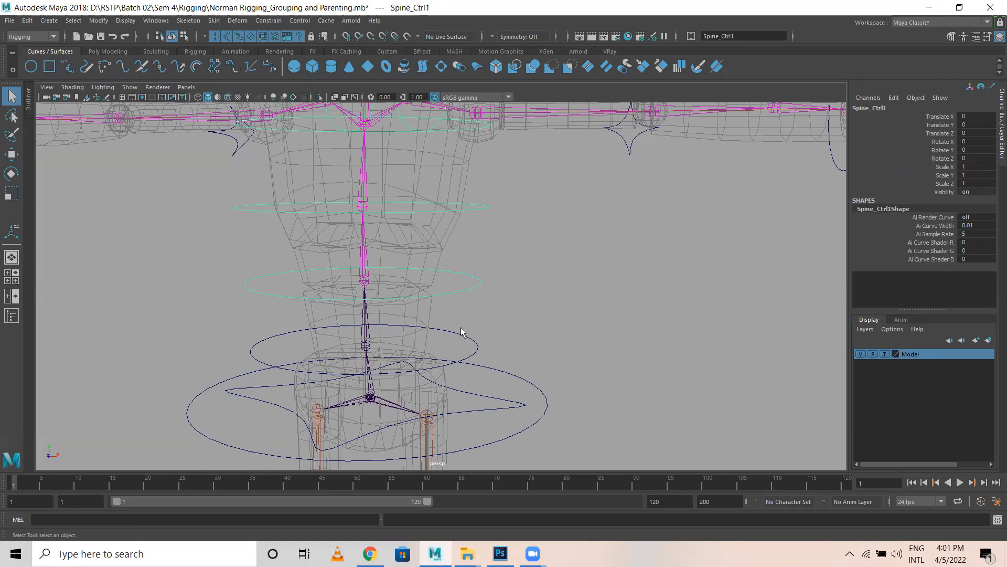
# Parent Spine_Ctrl1 under Spine_Ctrl, the lowest spine ring at the waist
pyautogui.click(484, 346)
pyautogui.click(499, 304)
pyautogui.scroll(-1, 475, 346)
pyautogui.moveTo(464, 324); pyautogui.dragTo(489, 340)
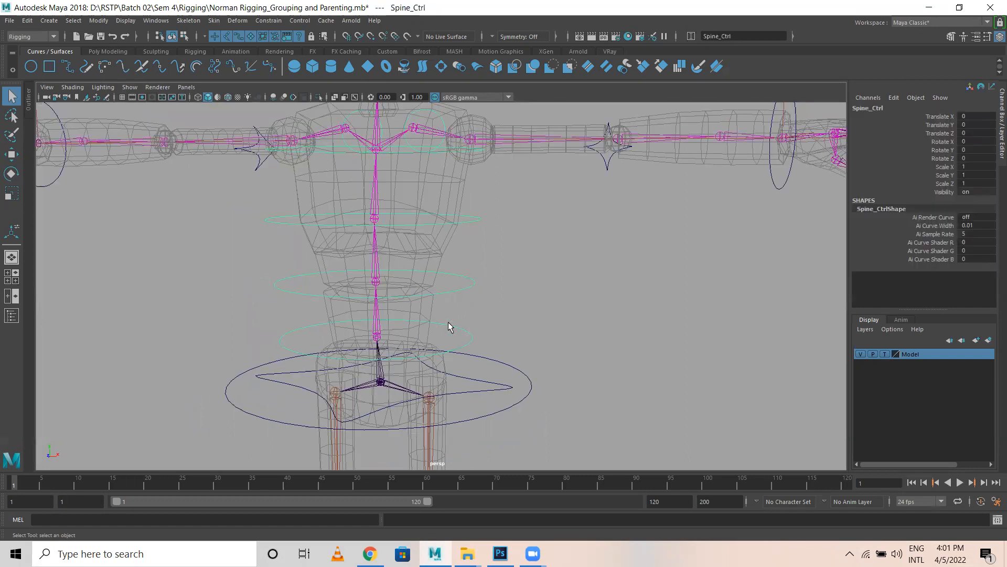
# Test-rotate Spine_Ctrl to check that the upper-body controls follow it, and undo the rotation
pyautogui.scroll(-3, 454, 268)
pyautogui.press('e')
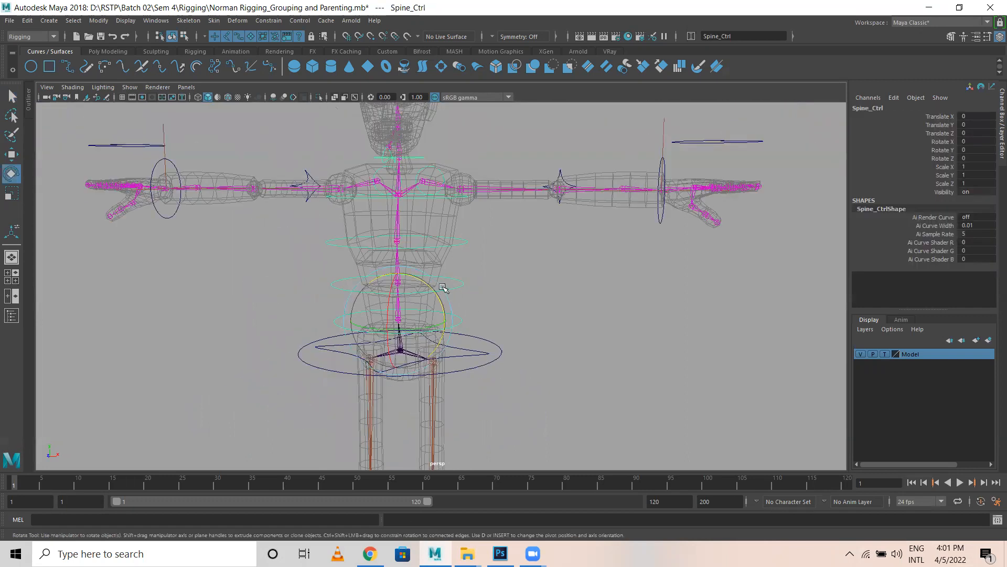
pyautogui.moveTo(426, 285); pyautogui.dragTo(405, 246)
pyautogui.hotkey('ctrl', 'z')
pyautogui.hotkey('ctrl', 'z')
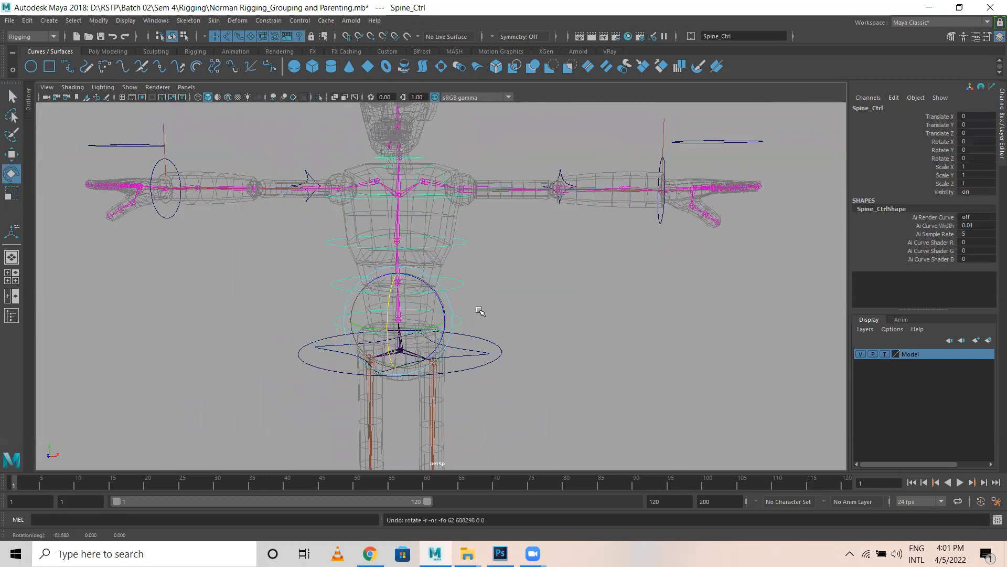
pyautogui.hotkey('ctrl', 'z')
# Examine the control curves around the pelvis by selecting HIP_Ctrl and Spine_Ctrl with the Move tool active
pyautogui.moveTo(454, 314); pyautogui.dragTo(472, 324)
pyautogui.click(506, 300)
pyautogui.press('w')
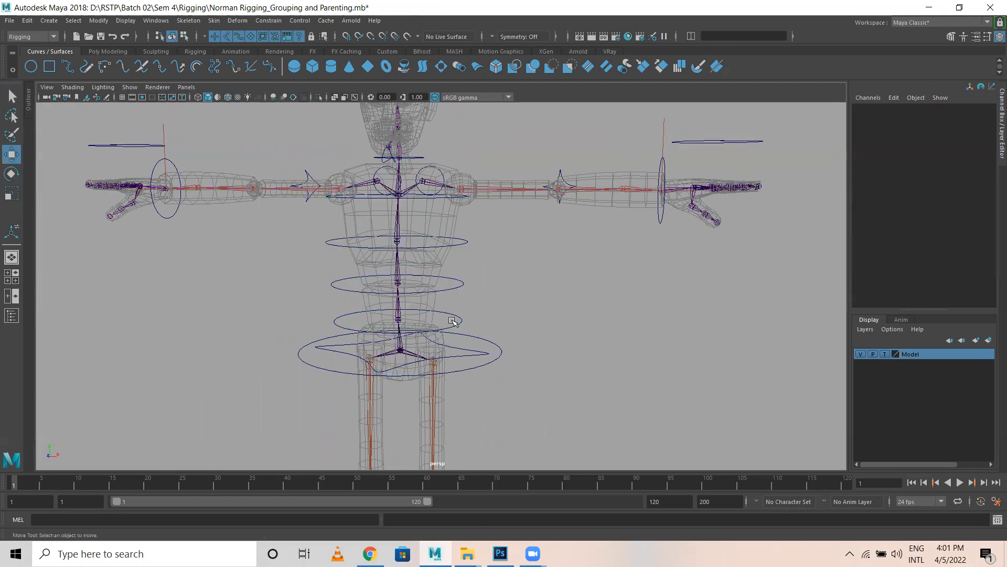
pyautogui.scroll(5, 472, 201)
pyautogui.keyDown('alt'); pyautogui.moveTo(463, 304); pyautogui.dragTo(455, 237, button='middle'); pyautogui.keyUp('alt')
pyautogui.click(487, 342)
pyautogui.keyDown('alt'); pyautogui.moveTo(483, 358); pyautogui.dragTo(484, 314, button='middle'); pyautogui.keyUp('alt')
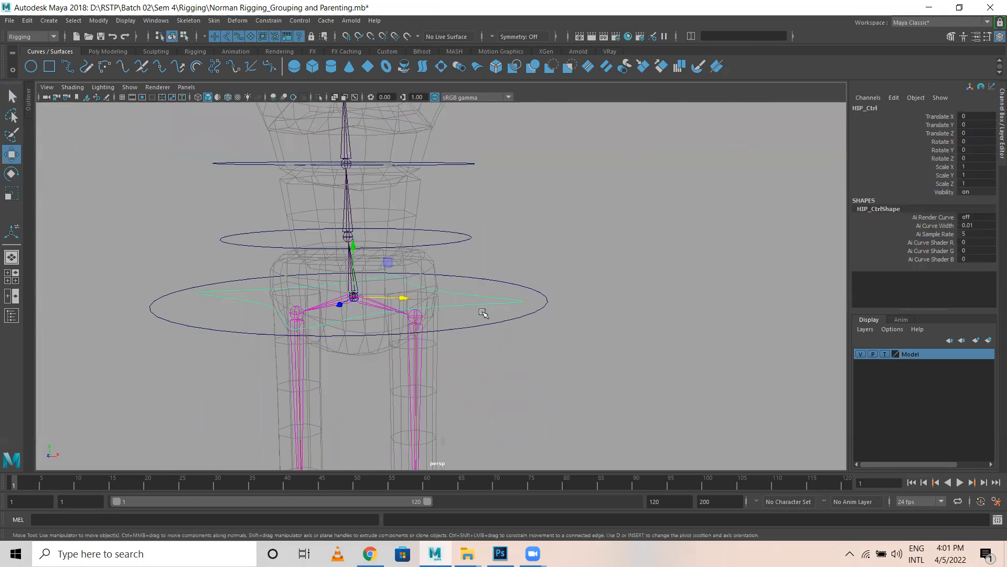
pyautogui.keyDown('alt'); pyautogui.moveTo(464, 324); pyautogui.dragTo(466, 335); pyautogui.keyUp('alt')
pyautogui.keyDown('alt'); pyautogui.moveTo(513, 336); pyautogui.dragTo(517, 336, button='right'); pyautogui.keyUp('alt')
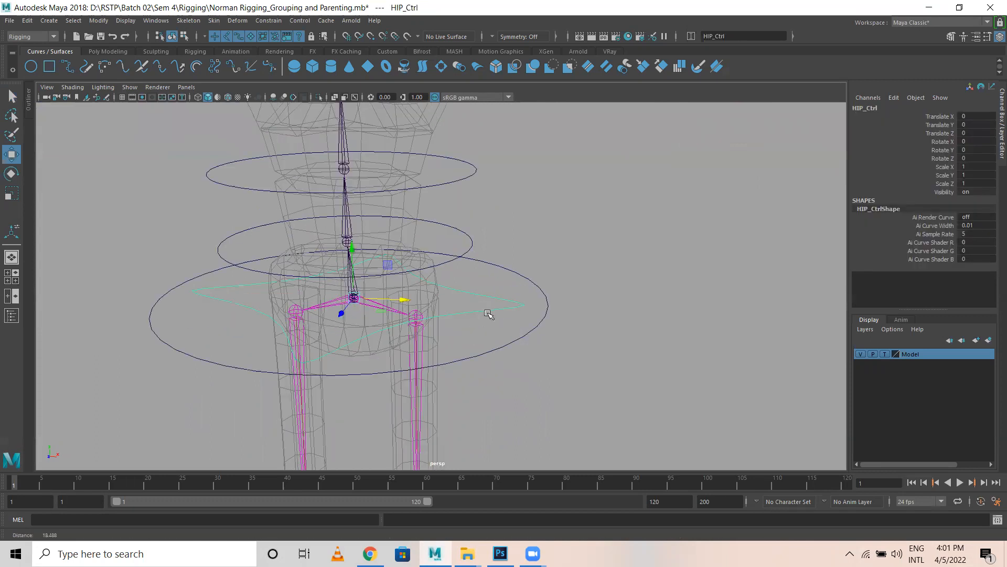
pyautogui.scroll(3, 478, 318)
pyautogui.click(466, 243)
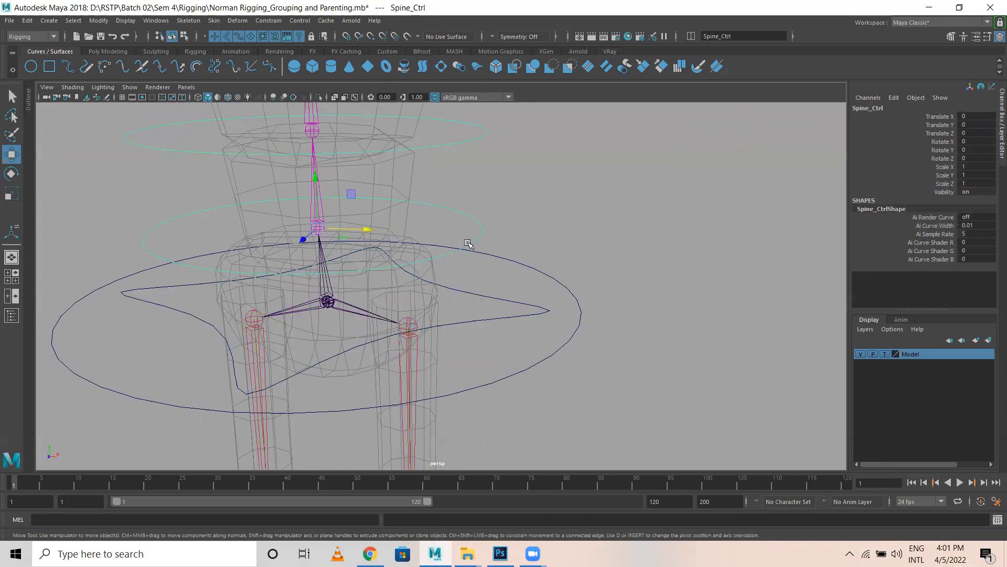
pyautogui.click(471, 322)
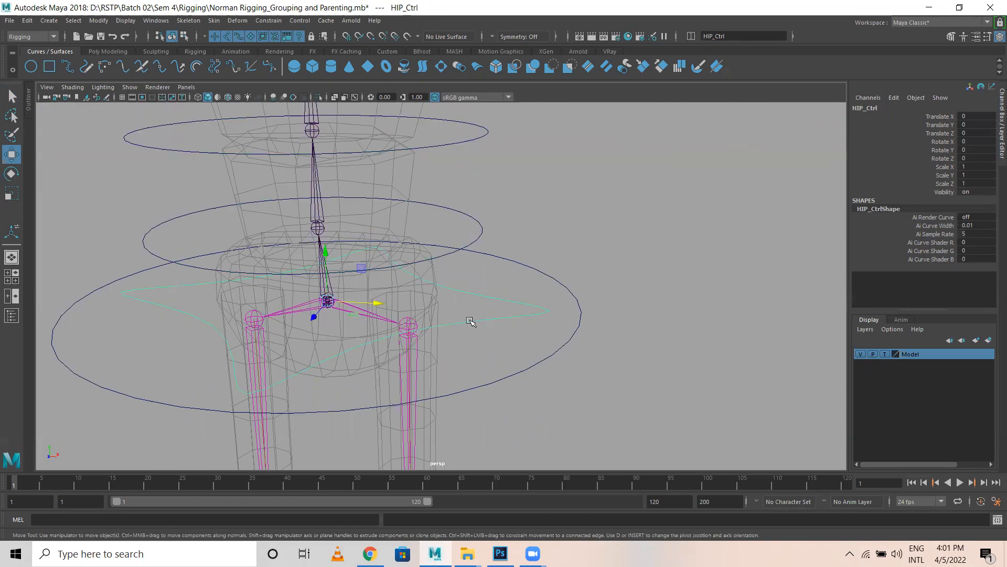
# Try to parent Spine_Ctrl under COG_Ctrl, the large ring around the hips
pyautogui.moveTo(424, 203); pyautogui.dragTo(451, 216)
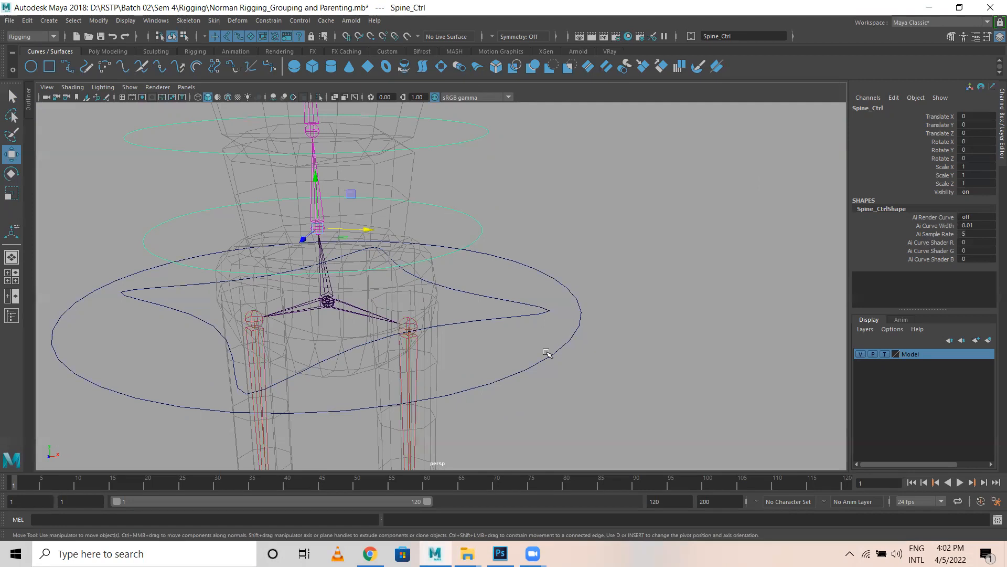
pyautogui.keyDown('shift'); pyautogui.moveTo(542, 349); pyautogui.dragTo(578, 388); pyautogui.keyUp('shift')
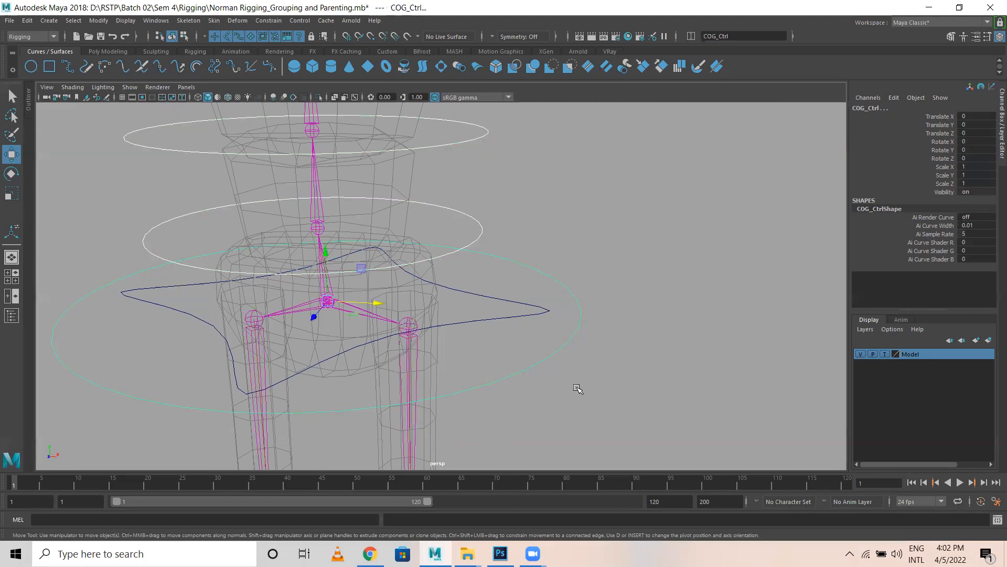
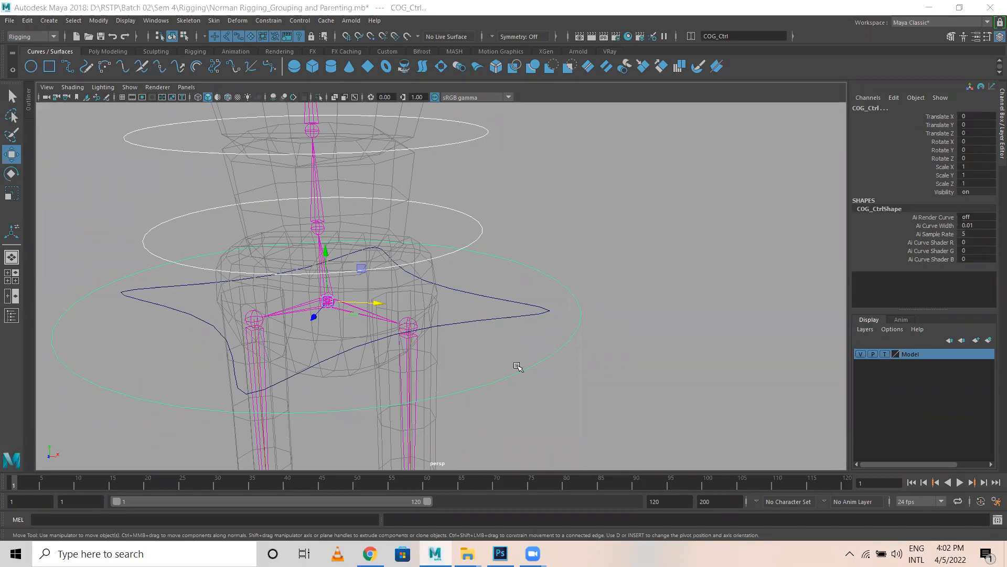
pyautogui.press('p')
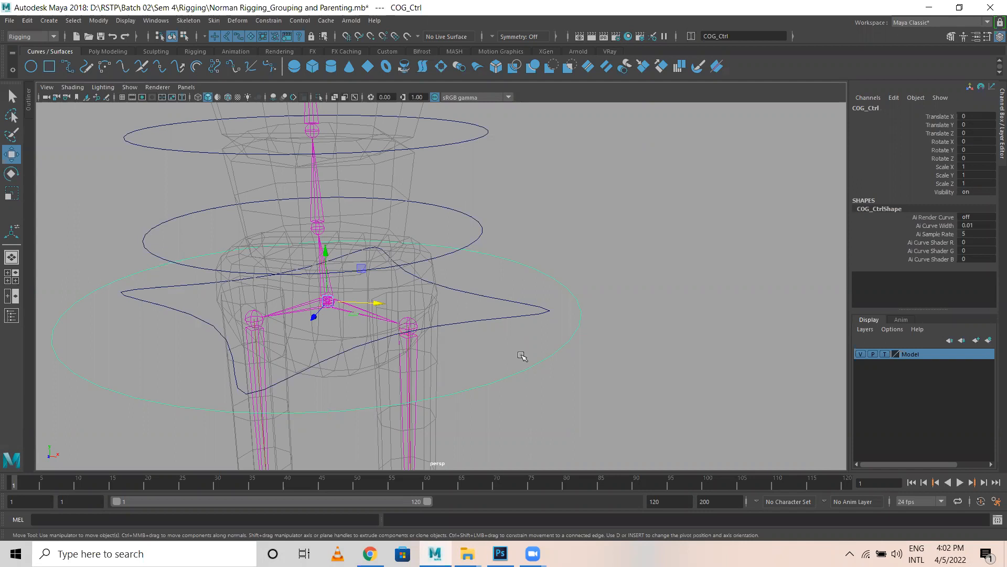
pyautogui.click(503, 221)
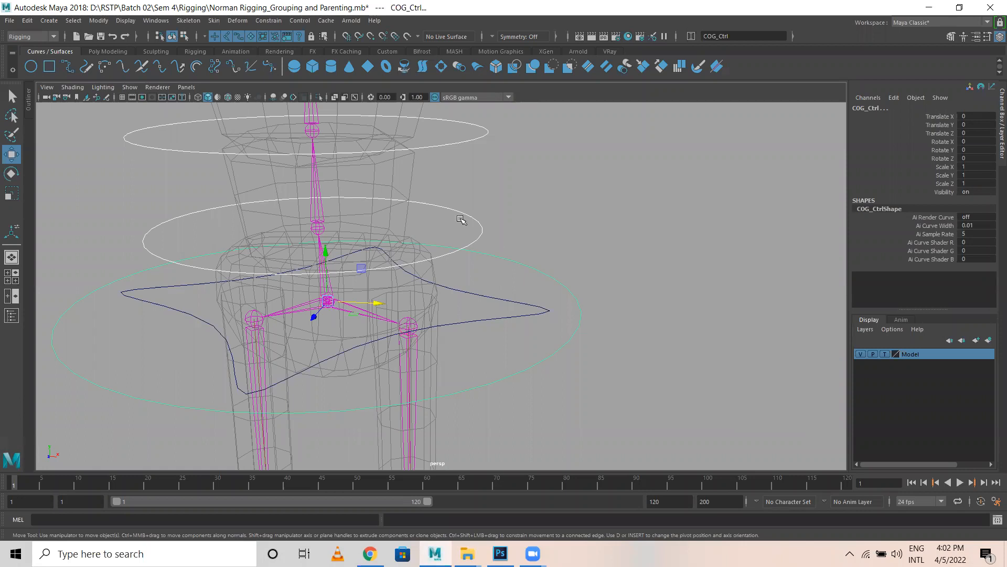
pyautogui.moveTo(460, 219); pyautogui.dragTo(495, 233)
pyautogui.moveTo(519, 359); pyautogui.dragTo(547, 386)
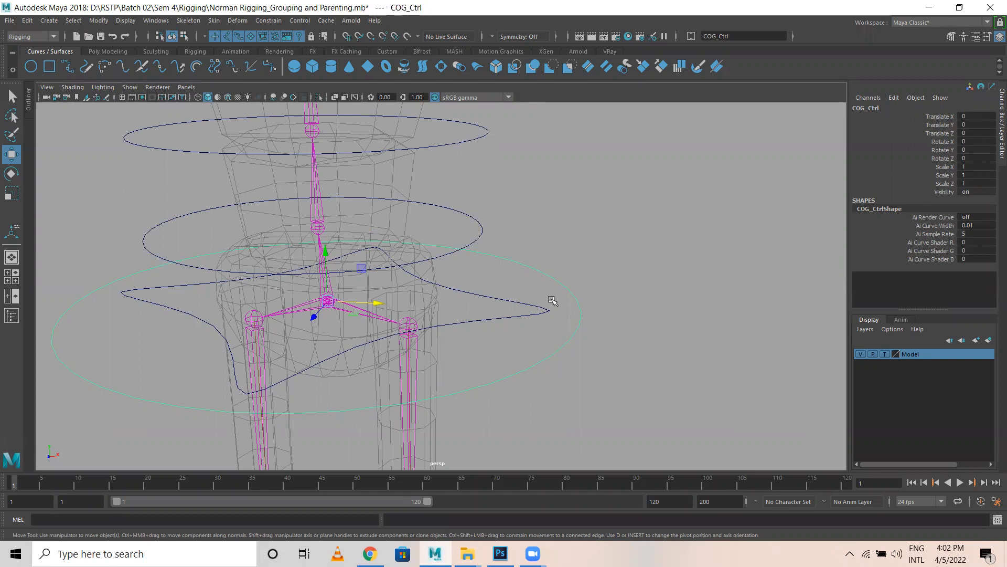
# Parent HIP_Ctrl under COG_Ctrl
pyautogui.scroll(-3, 522, 232)
pyautogui.keyDown('alt'); pyautogui.moveTo(522, 232); pyautogui.dragTo(547, 354, button='middle'); pyautogui.keyUp('alt')
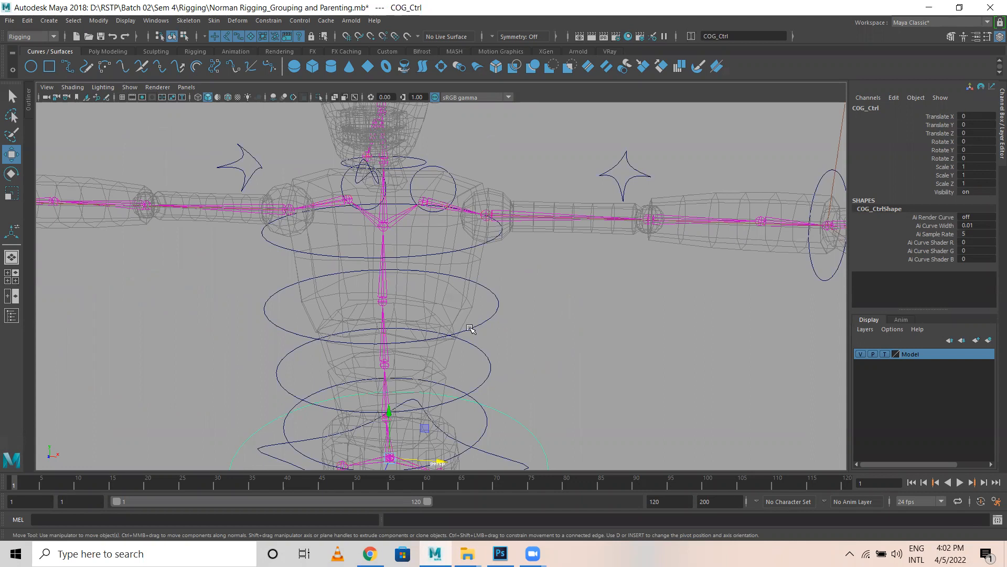
pyautogui.keyDown('alt'); pyautogui.moveTo(478, 254); pyautogui.dragTo(527, 250, button='right'); pyautogui.keyUp('alt')
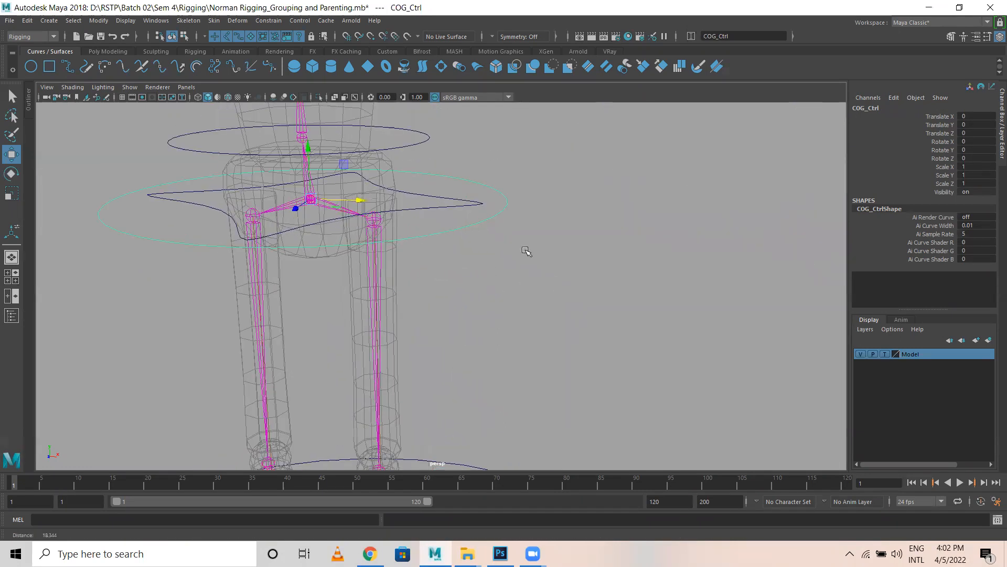
pyautogui.keyDown('alt'); pyautogui.moveTo(530, 279); pyautogui.dragTo(536, 371, button='middle'); pyautogui.keyUp('alt')
pyautogui.moveTo(416, 220); pyautogui.dragTo(503, 351)
pyautogui.moveTo(442, 292); pyautogui.dragTo(441, 317)
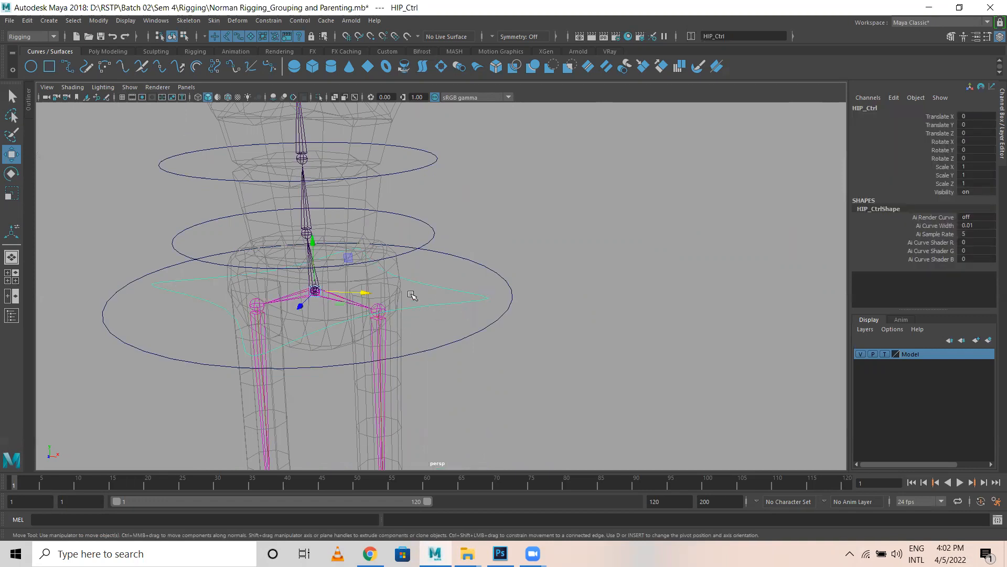
pyautogui.keyDown('shift'); pyautogui.click(465, 347); pyautogui.keyUp('shift')
pyautogui.press('p')
# Parent COG_Ctrl under Global_Ctrl, the large circle on the ground around the feet
pyautogui.scroll(-5, 473, 367)
pyautogui.keyDown('alt'); pyautogui.moveTo(520, 359); pyautogui.dragTo(487, 260, button='middle'); pyautogui.keyUp('alt')
pyautogui.keyDown('alt'); pyautogui.moveTo(432, 259); pyautogui.dragTo(420, 269); pyautogui.keyUp('alt')
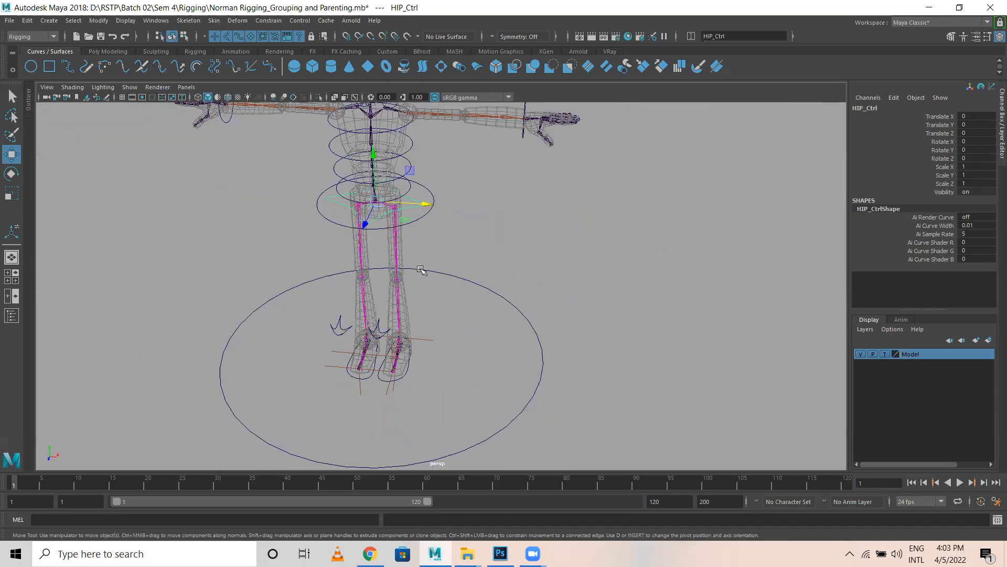
pyautogui.keyDown('alt'); pyautogui.moveTo(420, 270); pyautogui.dragTo(421, 216, button='right'); pyautogui.keyUp('alt')
pyautogui.click(414, 207)
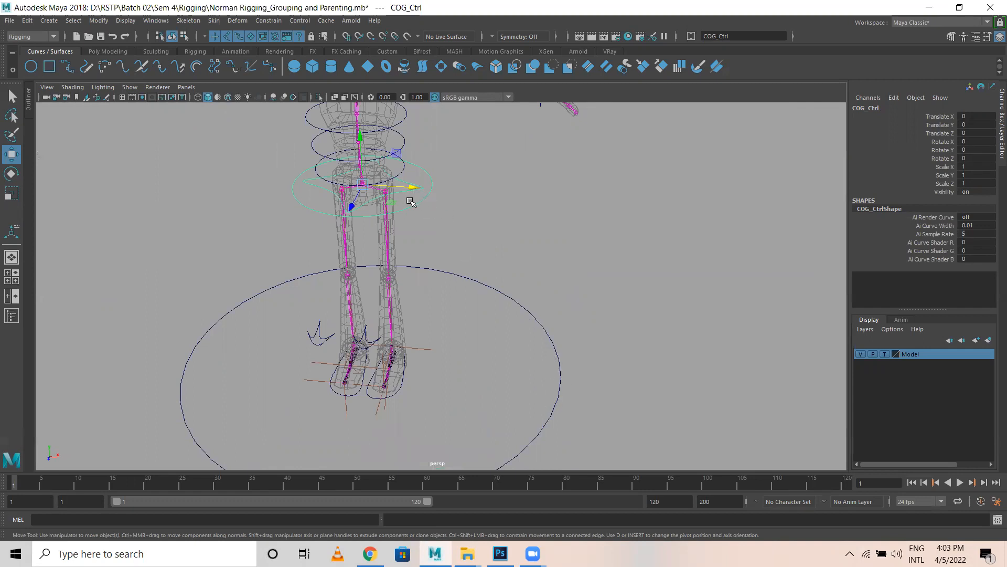
pyautogui.keyDown('shift'); pyautogui.click(561, 370); pyautogui.keyUp('shift')
pyautogui.press('p')
# Parent both knee pole-vector controls, RT_Leg_Pvector and LT_Leg_Pvector, under Global_Ctrl
pyautogui.click(540, 261)
pyautogui.keyDown('alt'); pyautogui.moveTo(479, 342); pyautogui.dragTo(253, 310); pyautogui.keyUp('alt')
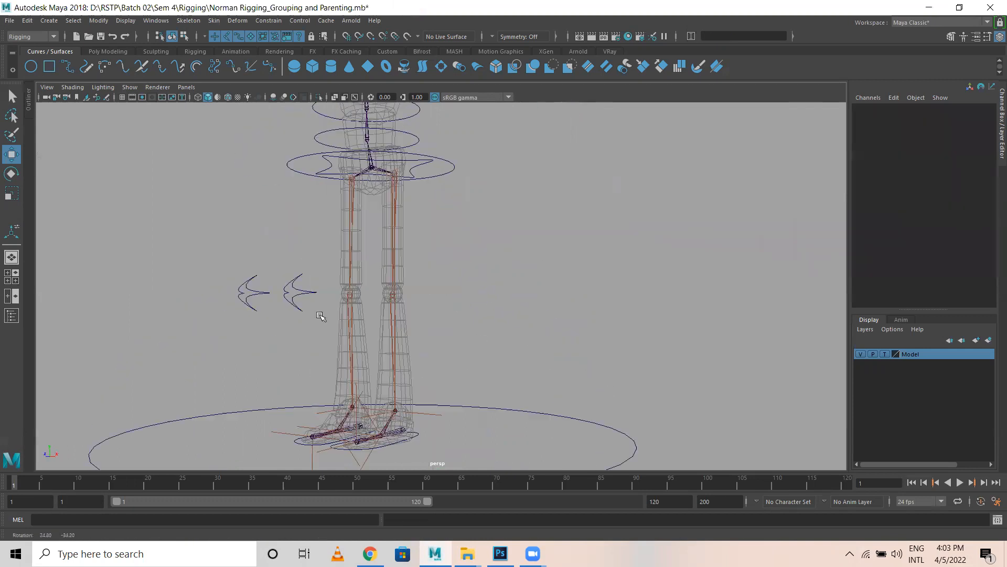
pyautogui.moveTo(210, 274); pyautogui.dragTo(275, 305)
pyautogui.keyDown('alt'); pyautogui.moveTo(536, 354); pyautogui.dragTo(490, 401); pyautogui.keyUp('alt')
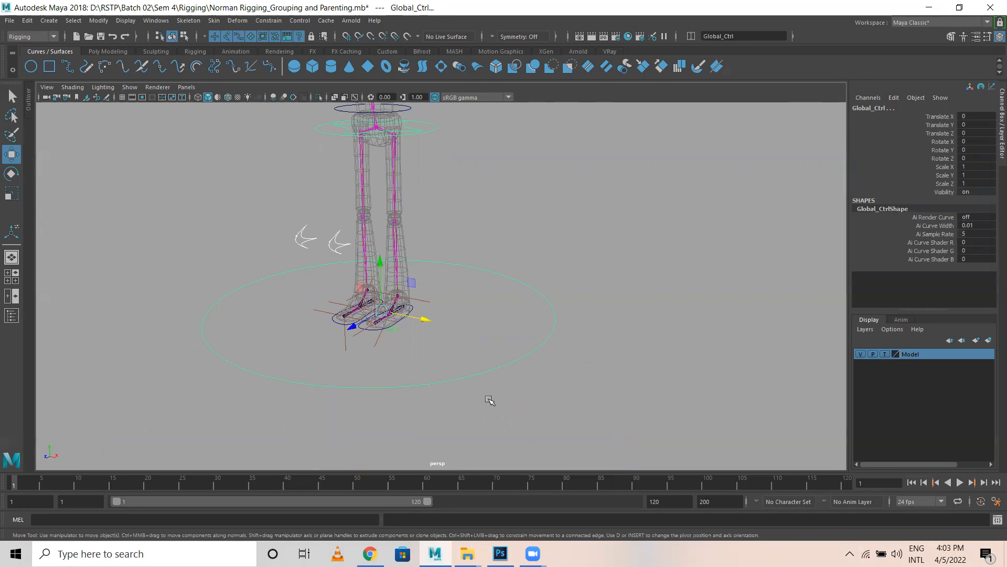
pyautogui.press('p')
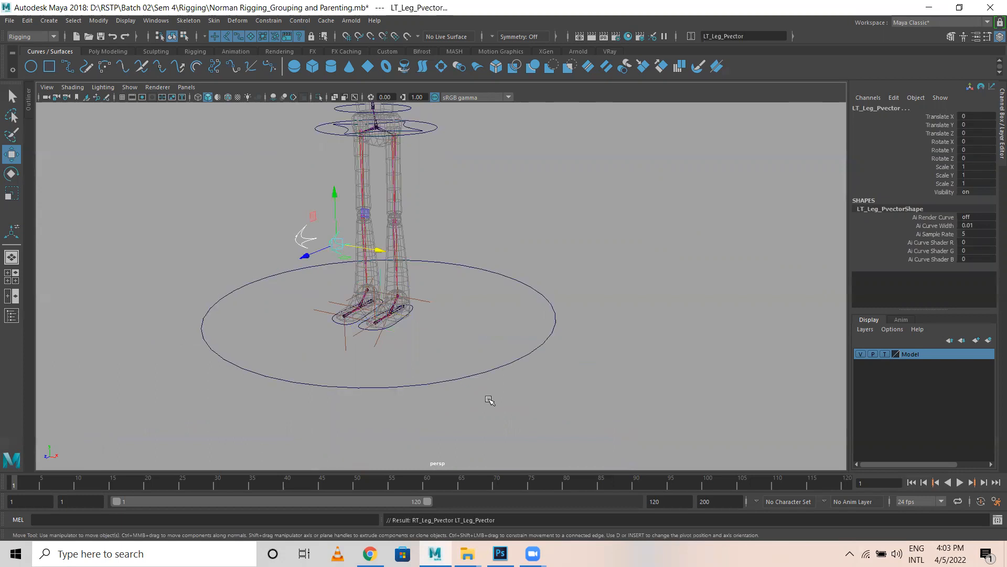
# Parent LT_Leg_Ctrl and the matching right foot control under Global_Ctrl
pyautogui.scroll(5, 389, 366)
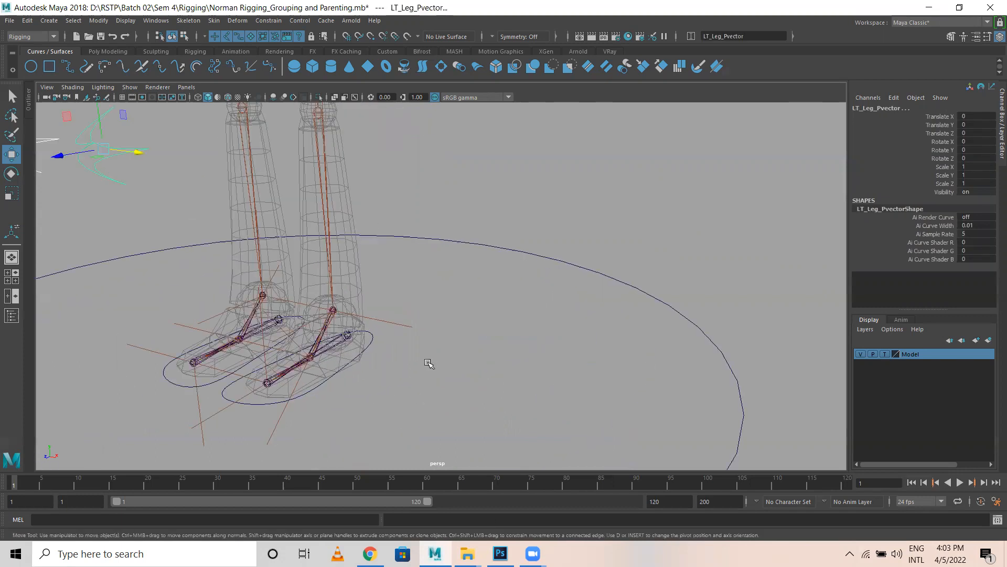
pyautogui.click(348, 379)
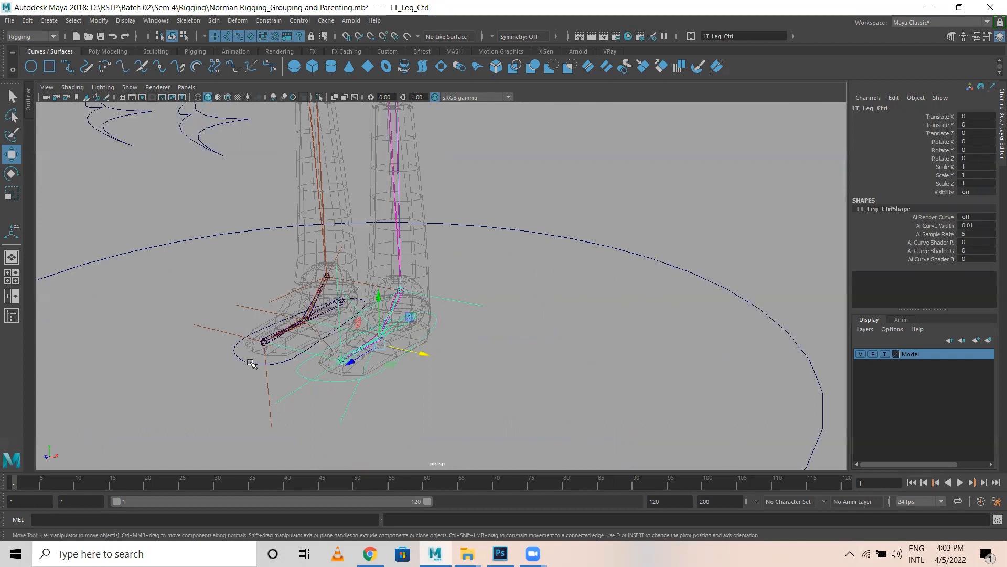
pyautogui.scroll(-6, 315, 415)
pyautogui.click(449, 401)
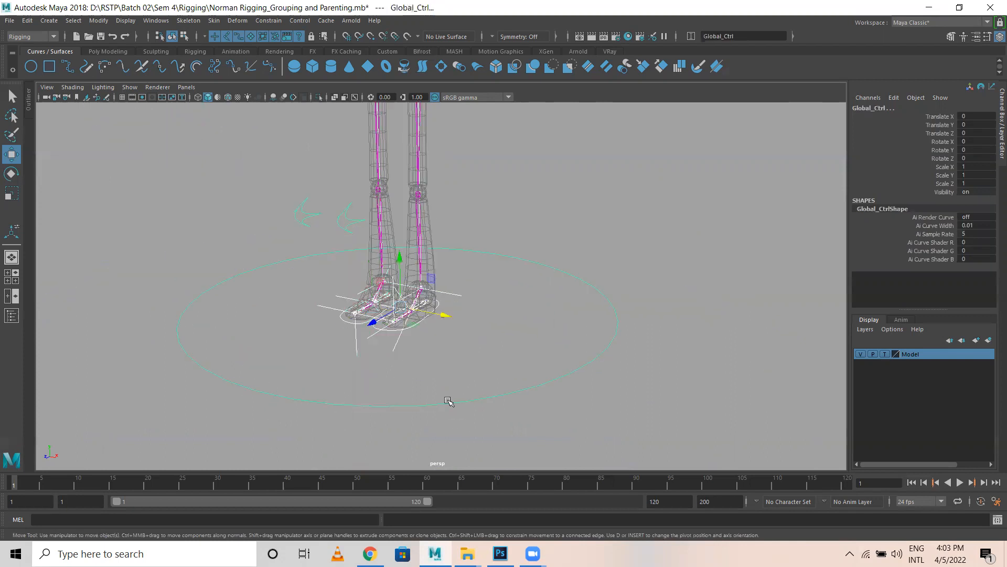
pyautogui.press('p')
# Parent Spine_Ctrl under COG_Ctrl at the hips
pyautogui.moveTo(521, 413); pyautogui.dragTo(496, 342)
pyautogui.scroll(-6, 518, 233)
pyautogui.scroll(2, 520, 309)
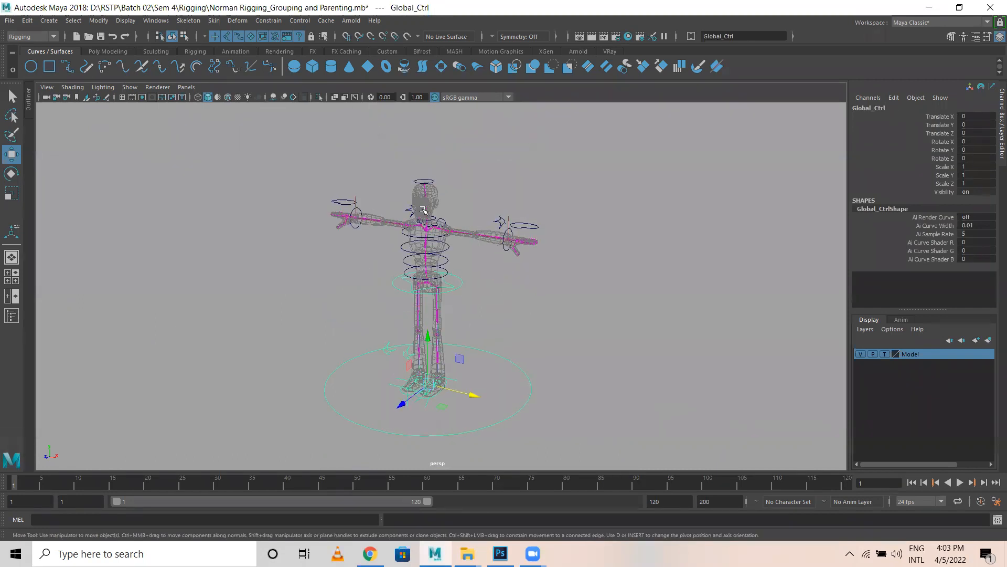
pyautogui.scroll(5, 519, 294)
pyautogui.scroll(1, 519, 295)
pyautogui.click(501, 225)
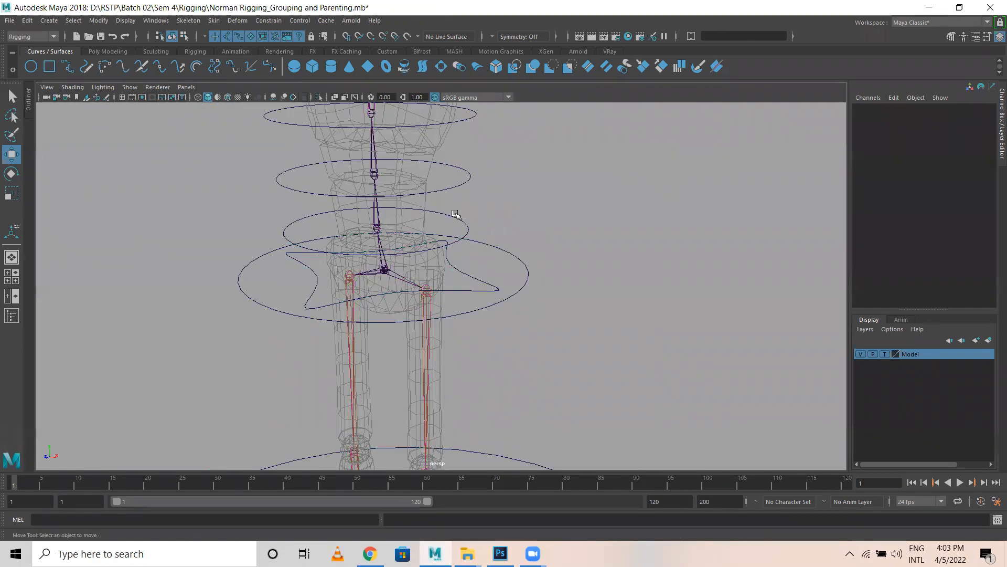
pyautogui.click(469, 229)
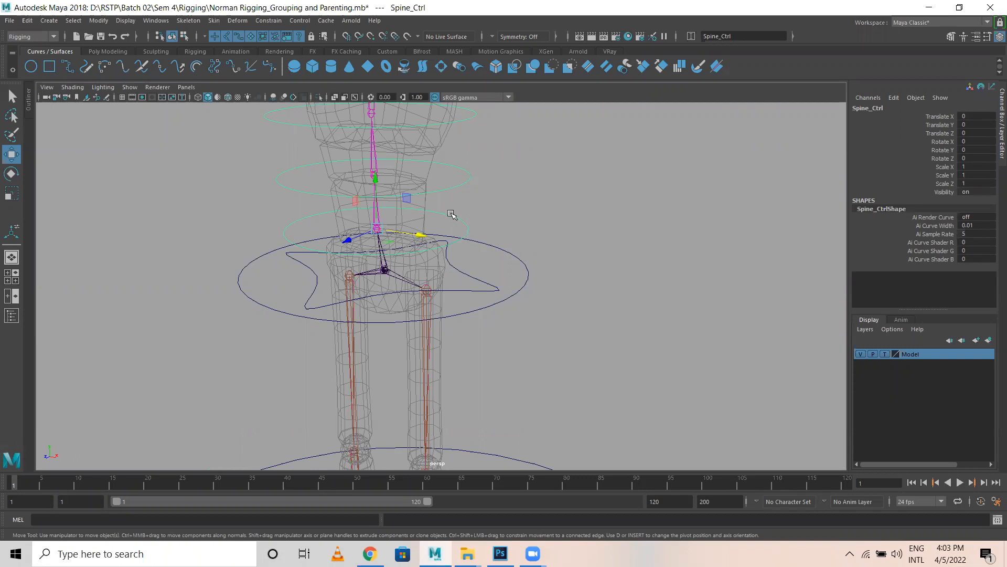
pyautogui.keyDown('shift'); pyautogui.click(535, 281); pyautogui.keyUp('shift')
pyautogui.press('p')
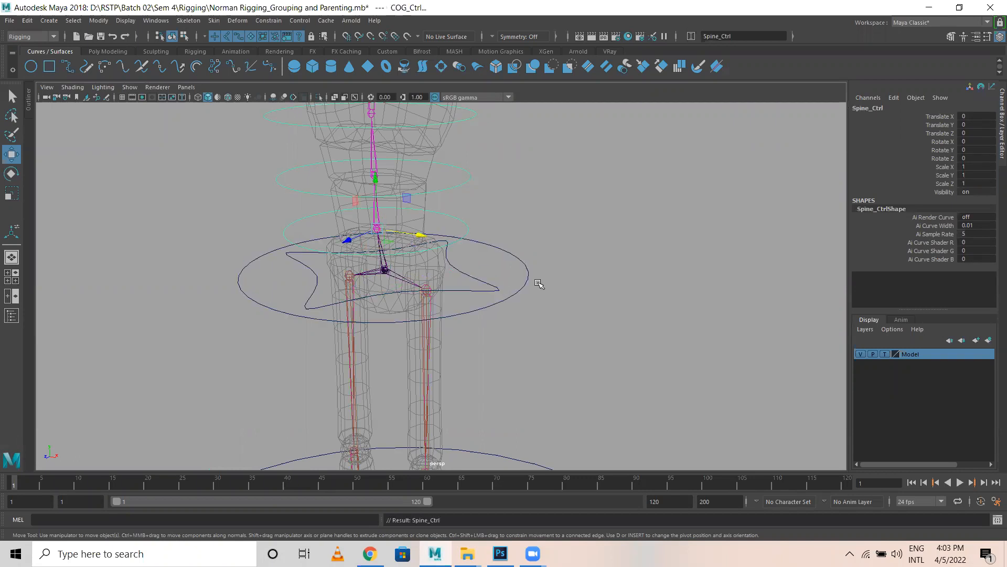
# Select Global_Ctrl and check which controls belong to its hierarchy, from the legs up to the arms
pyautogui.scroll(-5, 572, 367)
pyautogui.click(574, 422)
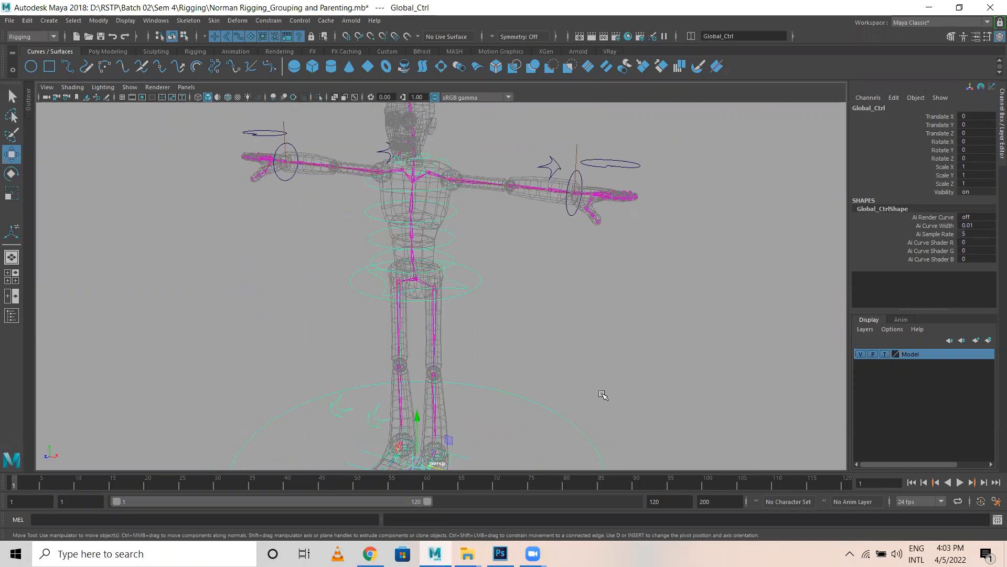
pyautogui.scroll(-5, 566, 391)
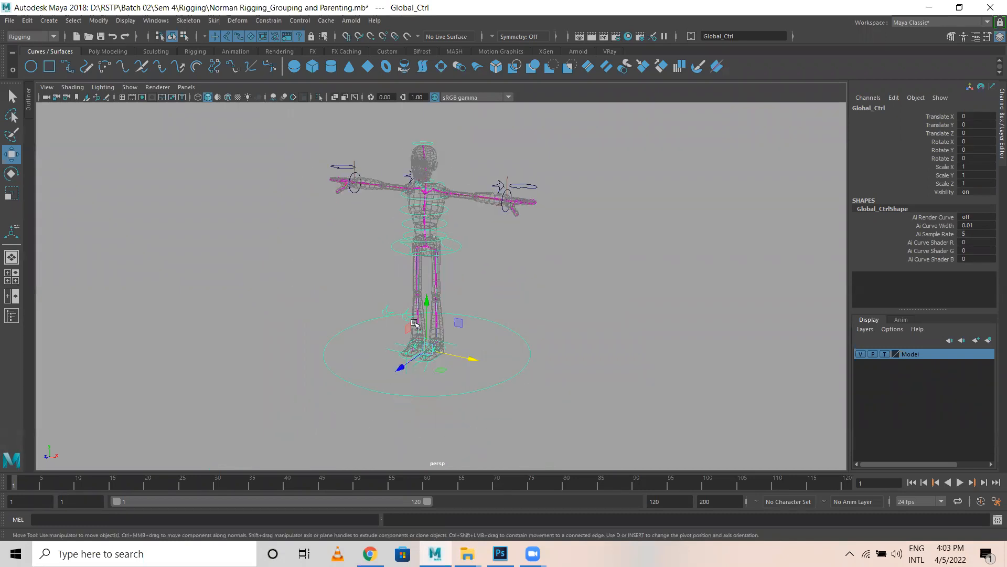
pyautogui.keyDown('alt'); pyautogui.moveTo(415, 323); pyautogui.dragTo(608, 325, button='right'); pyautogui.keyUp('alt')
pyautogui.keyDown('alt'); pyautogui.moveTo(505, 201); pyautogui.dragTo(485, 317, button='middle'); pyautogui.keyUp('alt')
pyautogui.keyDown('alt'); pyautogui.moveTo(375, 316); pyautogui.dragTo(556, 273, button='right'); pyautogui.keyUp('alt')
pyautogui.keyDown('alt'); pyautogui.moveTo(556, 274); pyautogui.dragTo(589, 282, button='middle'); pyautogui.keyUp('alt')
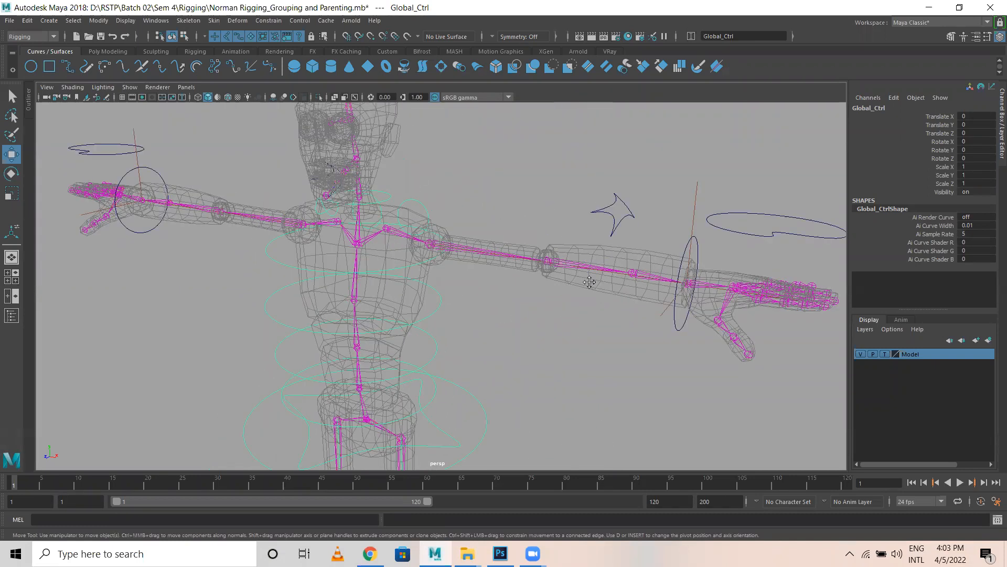
# Parent the LT_Fingures control under the LT_Palm joint of the left hand
pyautogui.keyDown('alt'); pyautogui.moveTo(698, 262); pyautogui.dragTo(552, 247, button='middle'); pyautogui.keyUp('alt')
pyautogui.keyDown('alt'); pyautogui.moveTo(552, 248); pyautogui.dragTo(565, 268); pyautogui.keyUp('alt')
pyautogui.keyDown('alt'); pyautogui.moveTo(565, 267); pyautogui.dragTo(599, 250, button='right'); pyautogui.keyUp('alt')
pyautogui.keyDown('alt'); pyautogui.moveTo(598, 250); pyautogui.dragTo(503, 152, button='middle'); pyautogui.keyUp('alt')
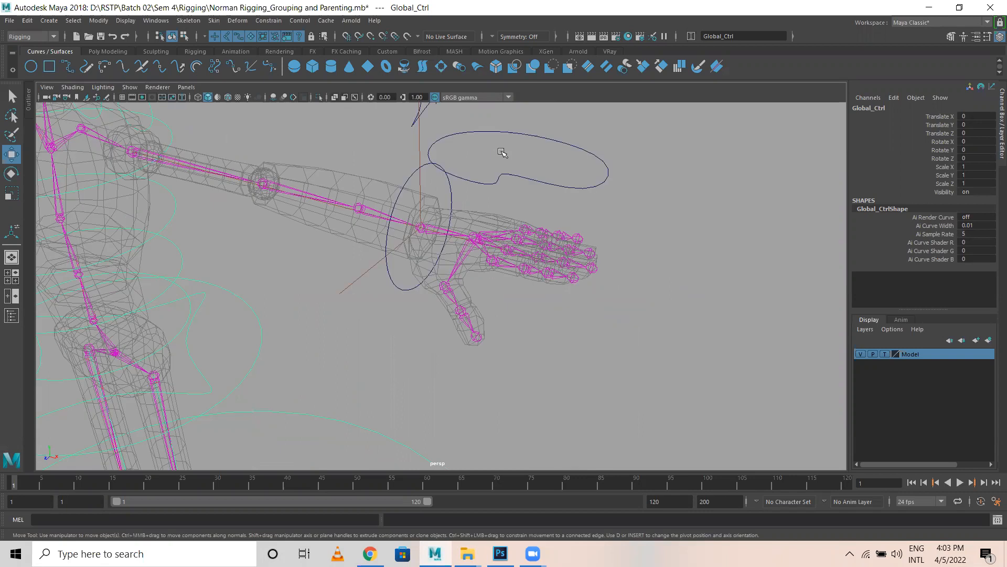
pyautogui.click(524, 132)
pyautogui.scroll(3, 544, 216)
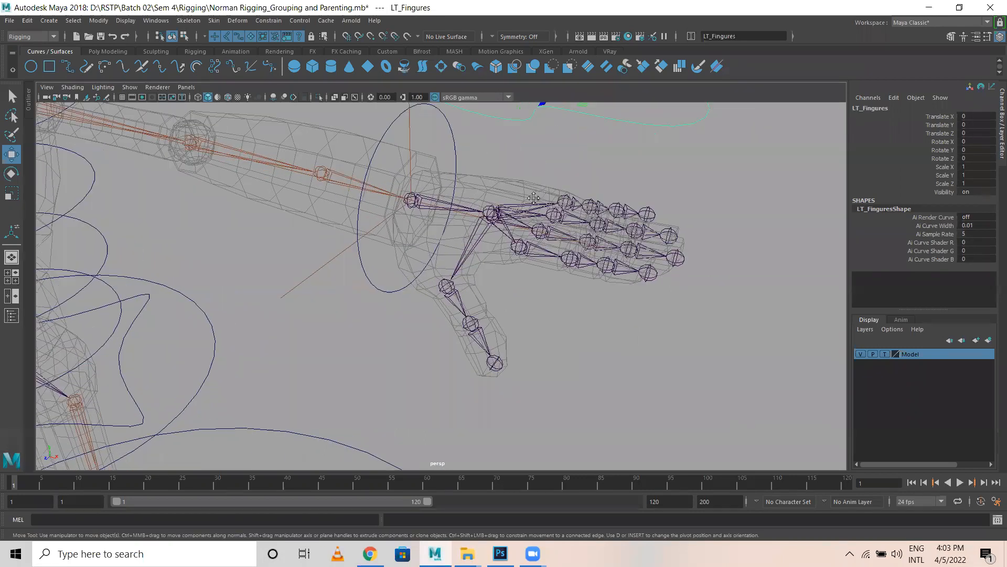
pyautogui.keyDown('alt'); pyautogui.moveTo(534, 198); pyautogui.dragTo(494, 267, button='middle'); pyautogui.keyUp('alt')
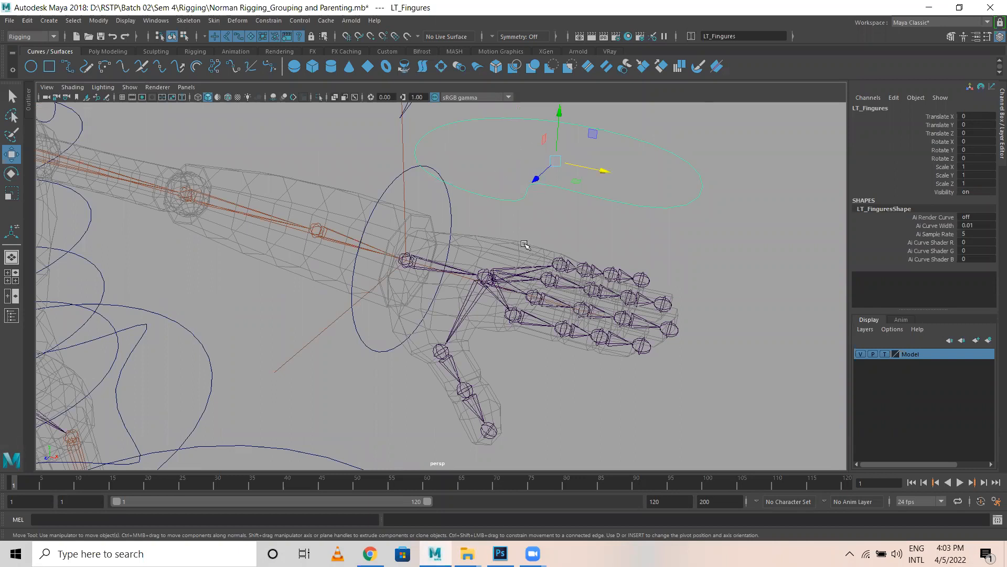
pyautogui.click(483, 274)
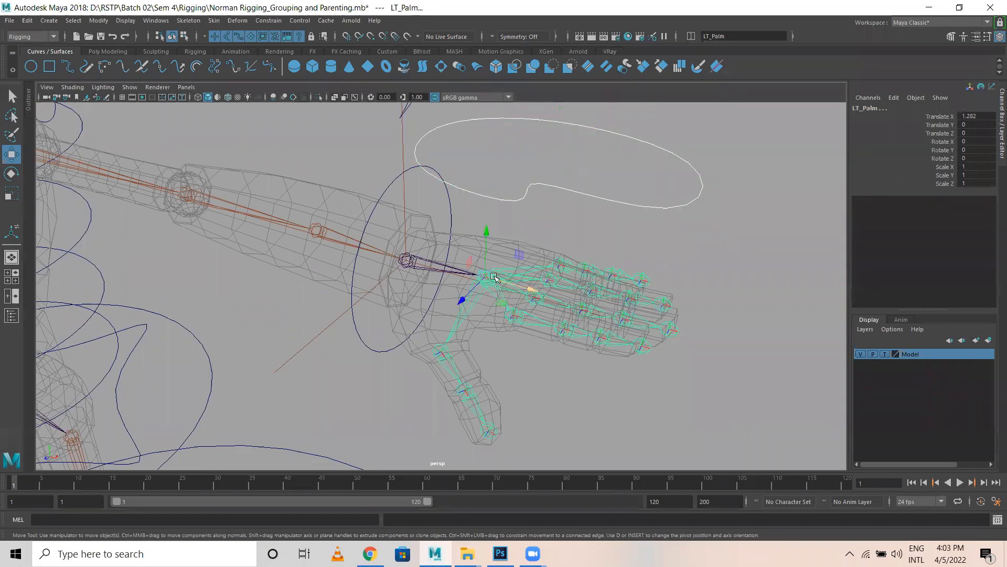
pyautogui.press('p')
# Parent the RT_Fingures control under the palm joint of the right hand
pyautogui.scroll(-7, 476, 316)
pyautogui.keyDown('alt'); pyautogui.moveTo(168, 216); pyautogui.dragTo(385, 289, button='middle'); pyautogui.keyUp('alt')
pyautogui.scroll(1, 386, 289)
pyautogui.keyDown('alt'); pyautogui.moveTo(385, 289); pyautogui.dragTo(445, 331, button='right'); pyautogui.keyUp('alt')
pyautogui.keyDown('alt'); pyautogui.moveTo(315, 231); pyautogui.dragTo(414, 275, button='middle'); pyautogui.keyUp('alt')
pyautogui.click(360, 199)
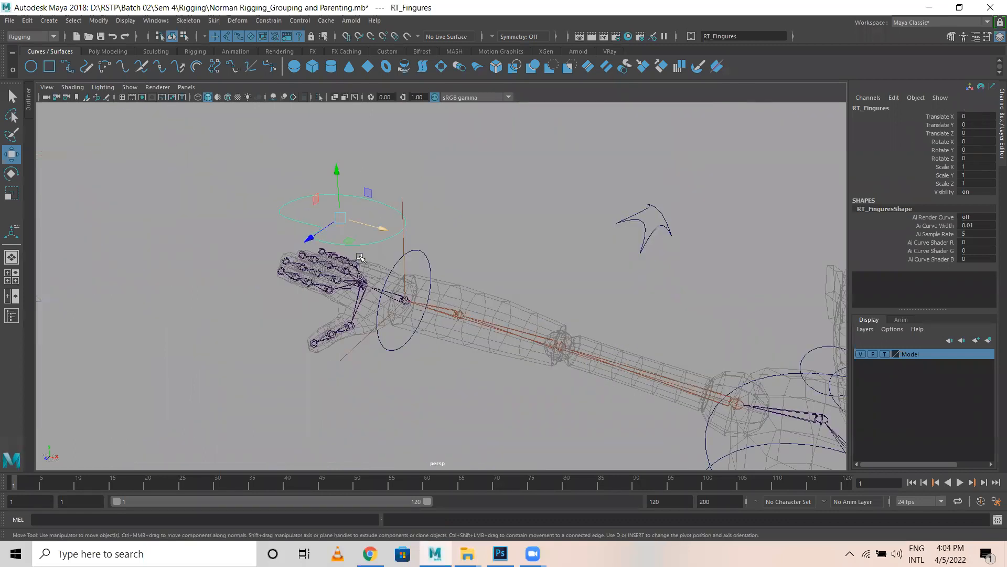
pyautogui.keyDown('shift'); pyautogui.click(361, 284); pyautogui.keyUp('shift')
pyautogui.press('p')
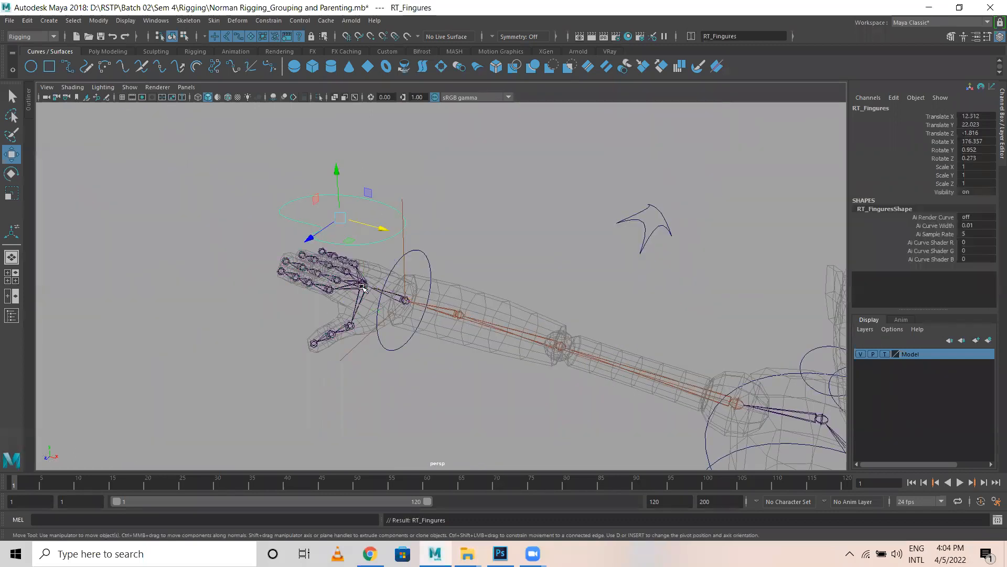
# Parent RT_Hand_Ctrl and LT_Hand_Ctrl at the wrists under Global_Ctrl
pyautogui.keyDown('alt'); pyautogui.moveTo(545, 390); pyautogui.dragTo(486, 347, button='right'); pyautogui.keyUp('alt')
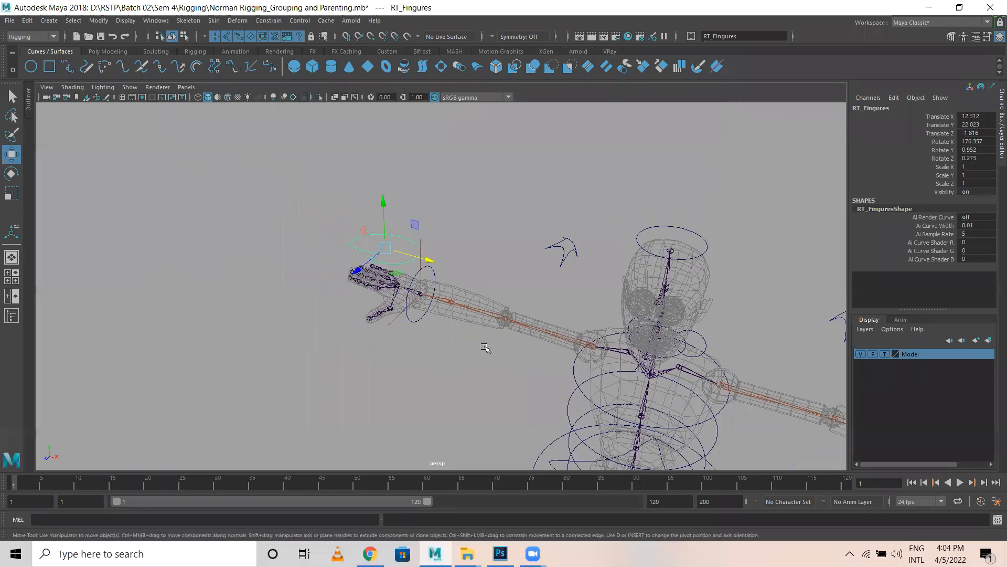
pyautogui.keyDown('alt'); pyautogui.moveTo(386, 233); pyautogui.dragTo(286, 188, button='middle'); pyautogui.keyUp('alt')
pyautogui.click(326, 270)
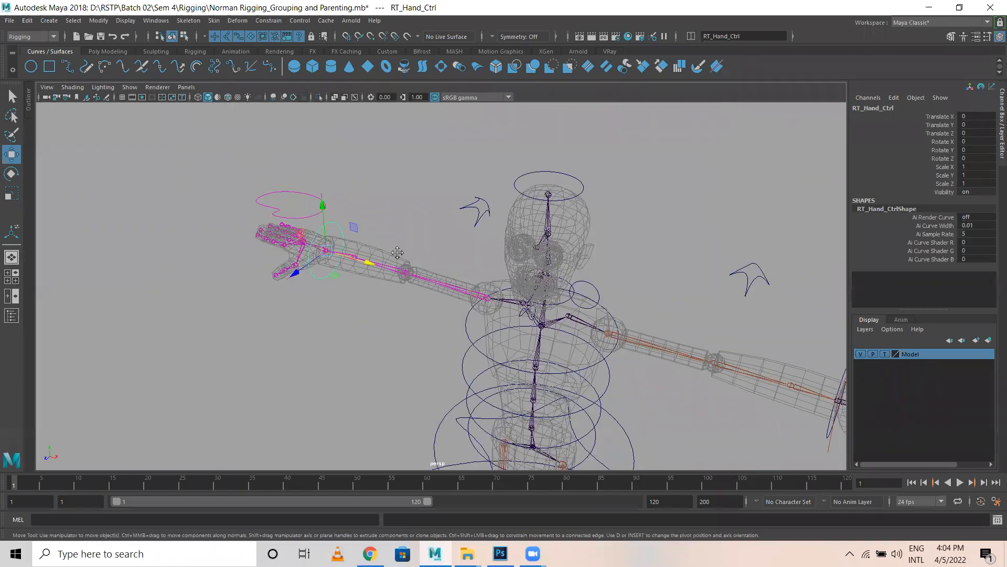
pyautogui.keyDown('alt'); pyautogui.moveTo(297, 231); pyautogui.dragTo(572, 347); pyautogui.keyUp('alt')
pyautogui.keyDown('alt'); pyautogui.moveTo(635, 379); pyautogui.dragTo(587, 362); pyautogui.keyUp('alt')
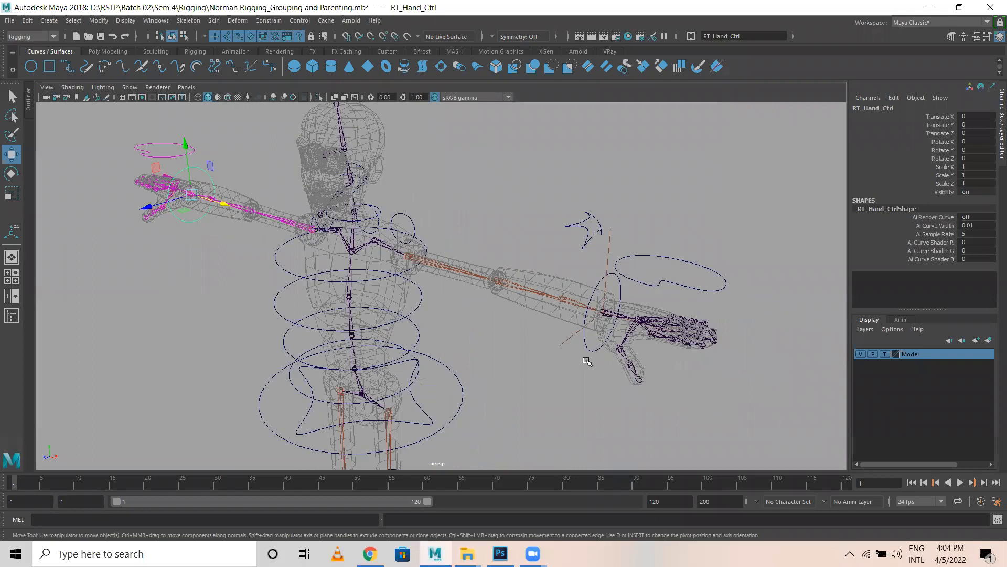
pyautogui.keyDown('shift'); pyautogui.click(592, 361); pyautogui.keyUp('shift')
pyautogui.keyDown('alt'); pyautogui.moveTo(467, 350); pyautogui.dragTo(504, 349); pyautogui.keyUp('alt')
pyautogui.keyDown('alt'); pyautogui.moveTo(542, 392); pyautogui.dragTo(552, 303, button='middle'); pyautogui.keyUp('alt')
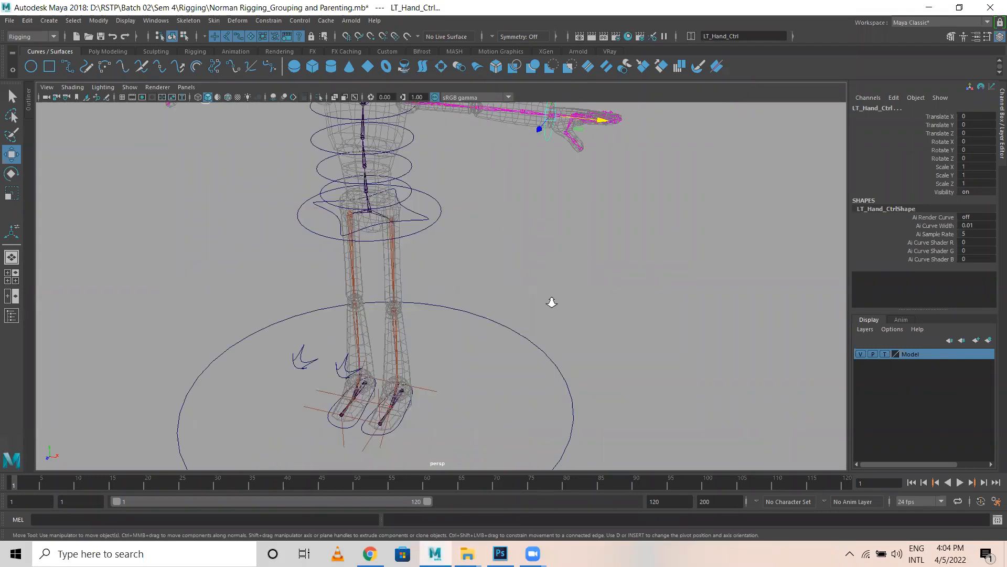
pyautogui.press('a')
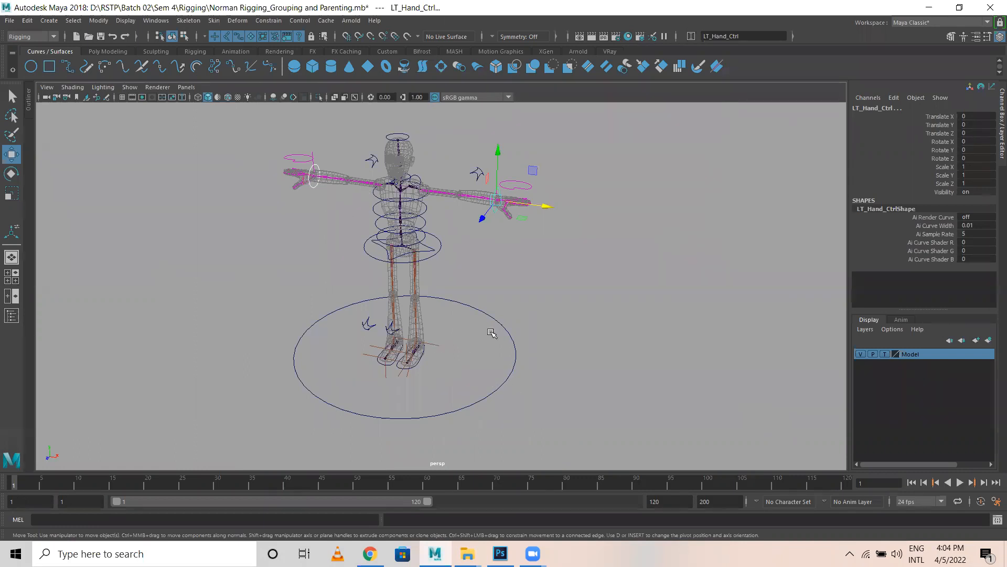
pyautogui.moveTo(466, 379); pyautogui.dragTo(487, 415)
pyautogui.press('p')
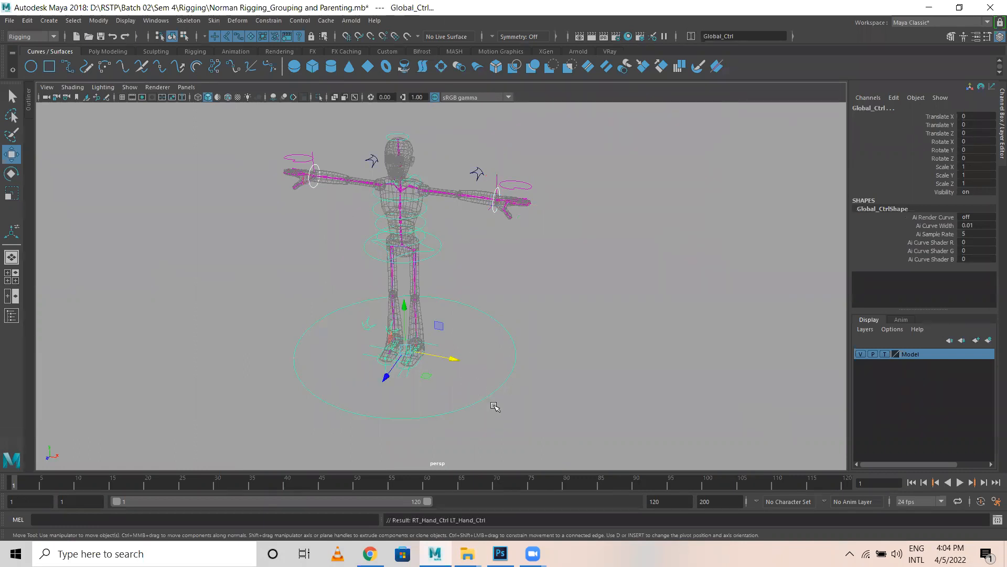
# Parent both elbow pole-vector controls, LT_Hand_PVector and RT_Hand_PVector, under Global_Ctrl
pyautogui.keyDown('alt'); pyautogui.moveTo(506, 198); pyautogui.dragTo(501, 285, button='middle'); pyautogui.keyUp('alt')
pyautogui.click(494, 265)
pyautogui.click(387, 247)
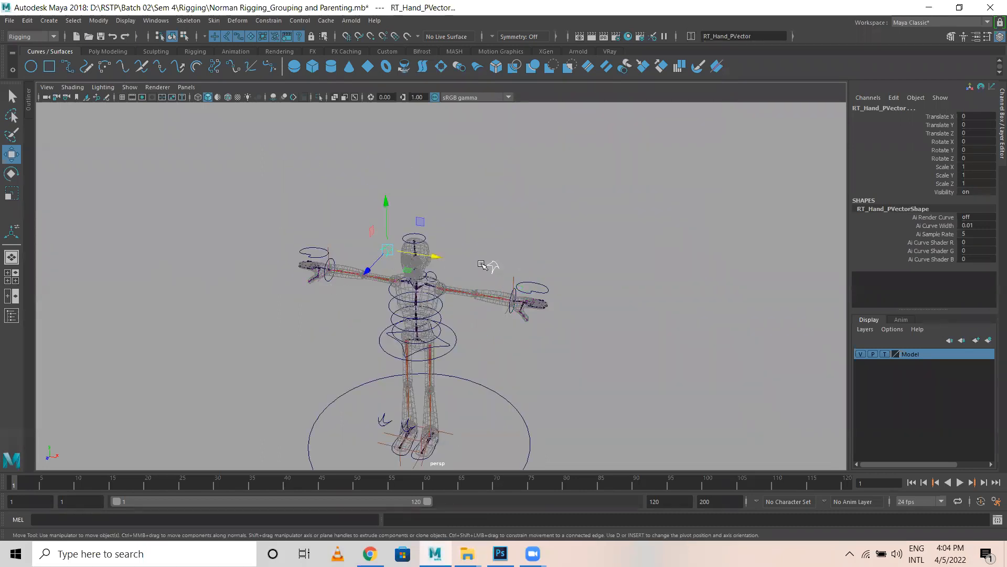
pyautogui.keyDown('alt'); pyautogui.moveTo(510, 340); pyautogui.dragTo(487, 262, button='middle'); pyautogui.keyUp('alt')
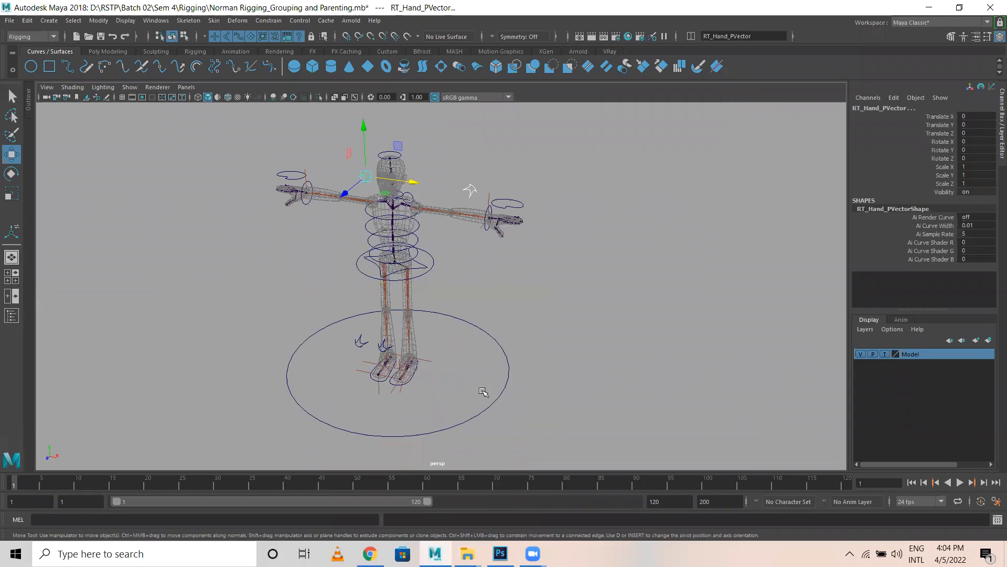
pyautogui.keyDown('shift'); pyautogui.click(500, 397); pyautogui.keyUp('shift')
pyautogui.press('p')
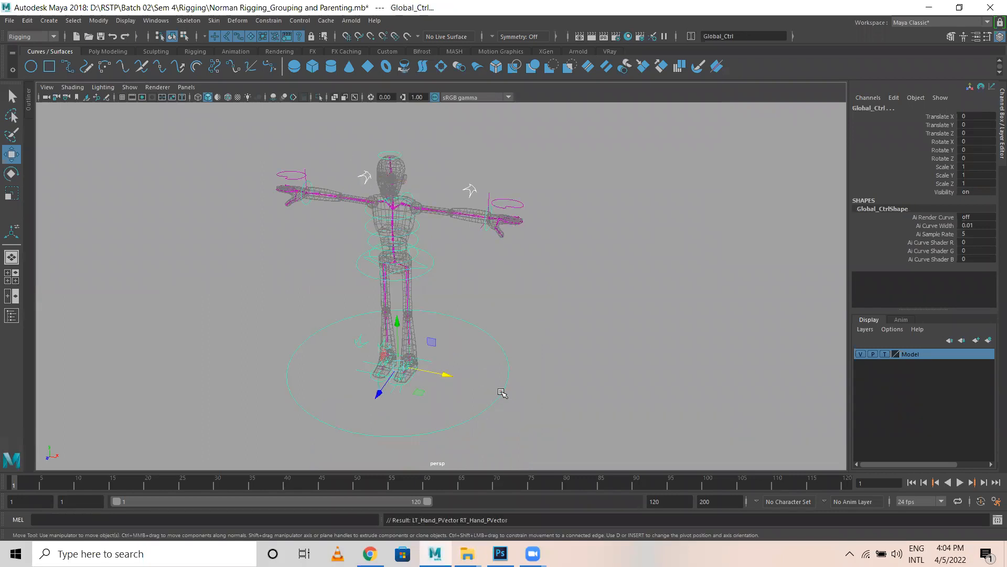
# Select Global_Ctrl to check its hierarchy, and inspect the Spine joint chain at the hips
pyautogui.click(486, 414)
pyautogui.keyDown('alt'); pyautogui.moveTo(574, 310); pyautogui.dragTo(501, 418); pyautogui.keyUp('alt')
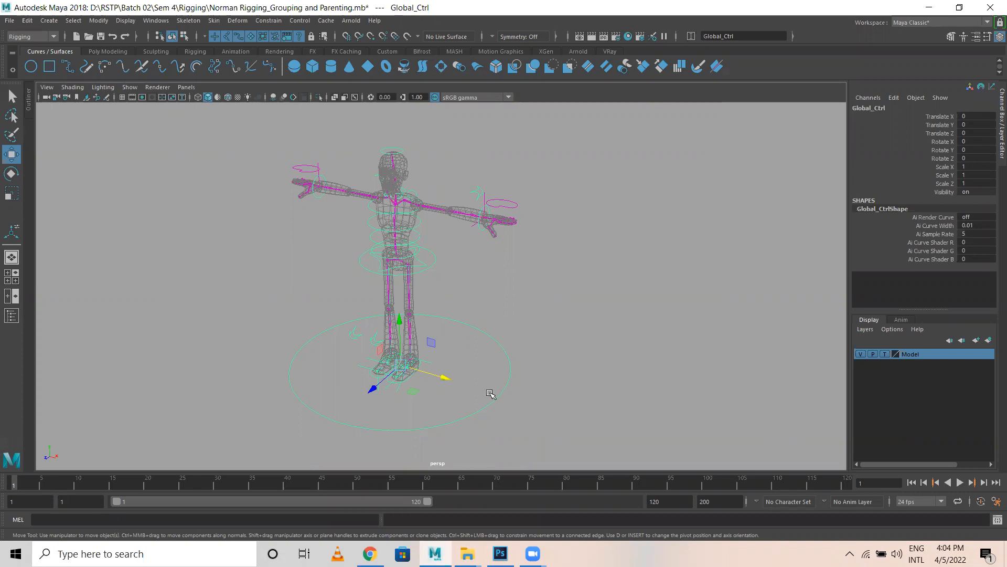
pyautogui.scroll(2, 472, 303)
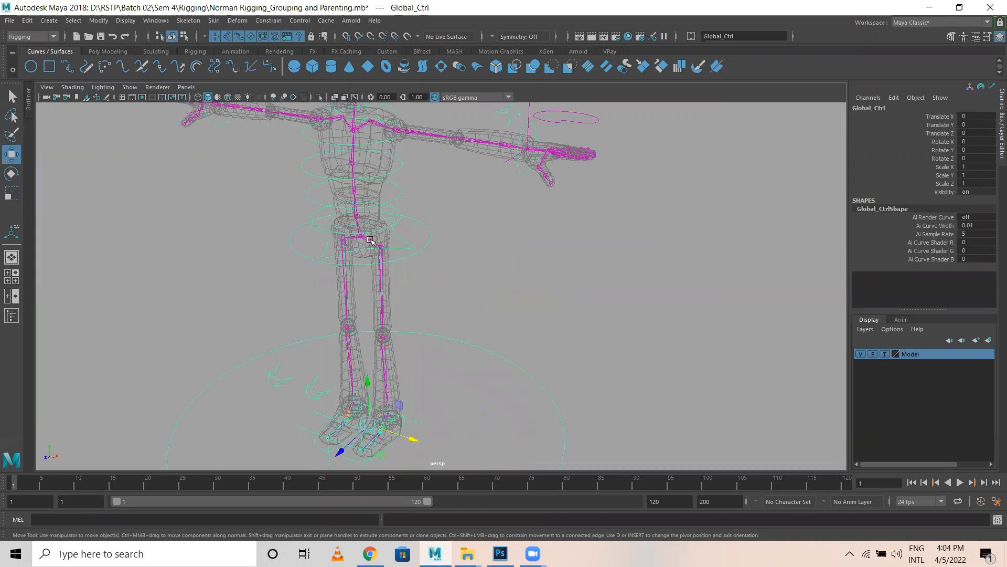
pyautogui.scroll(-1, 458, 394)
pyautogui.keyDown('alt'); pyautogui.moveTo(464, 294); pyautogui.dragTo(507, 360, button='middle'); pyautogui.keyUp('alt')
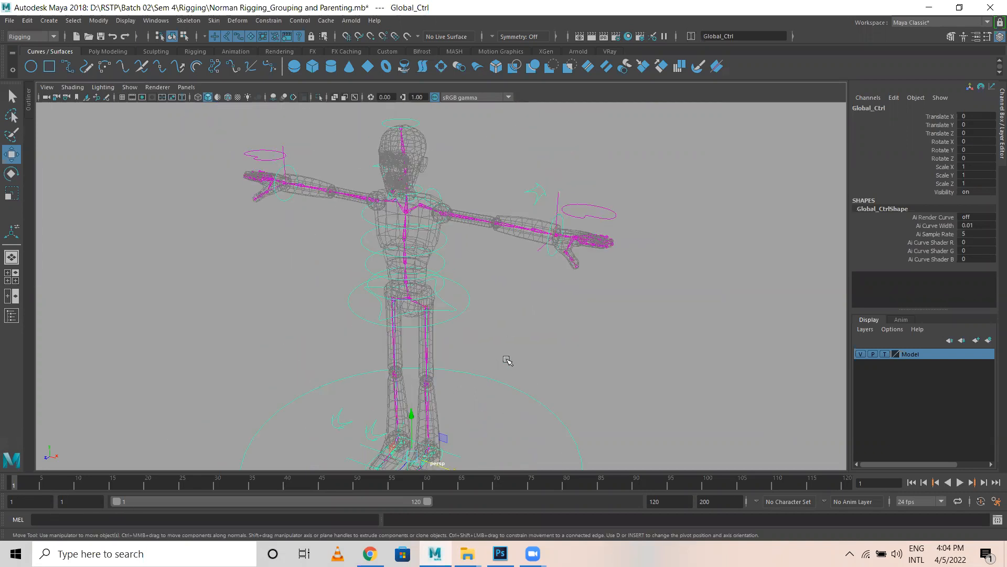
pyautogui.click(407, 296)
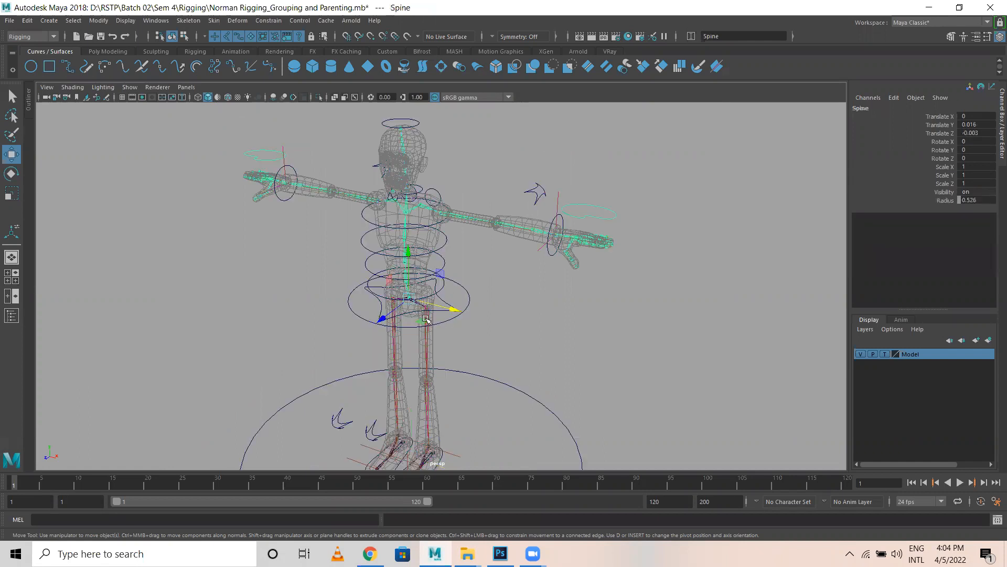
pyautogui.click(580, 284)
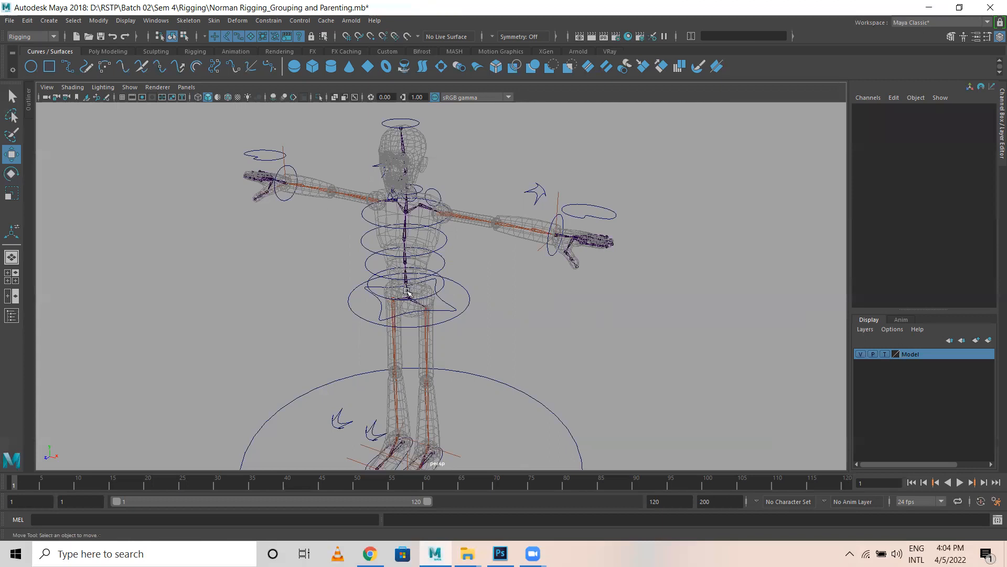
# Group the two arm IK handles, ikHandle3 and ikHandle4, and name the group IK_Handle_Group
pyautogui.scroll(8, 407, 293)
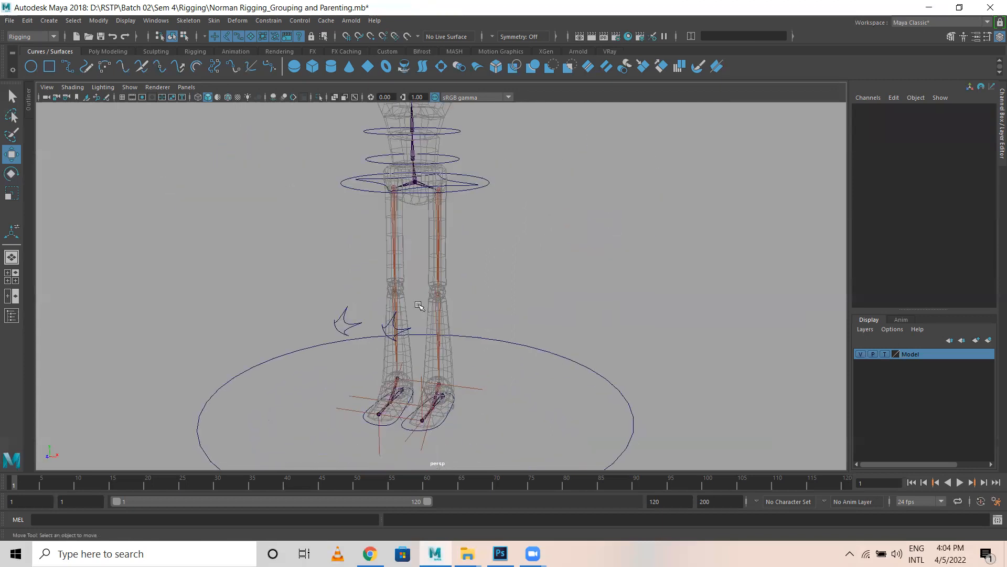
pyautogui.keyDown('alt'); pyautogui.moveTo(461, 239); pyautogui.dragTo(417, 320, button='middle'); pyautogui.keyUp('alt')
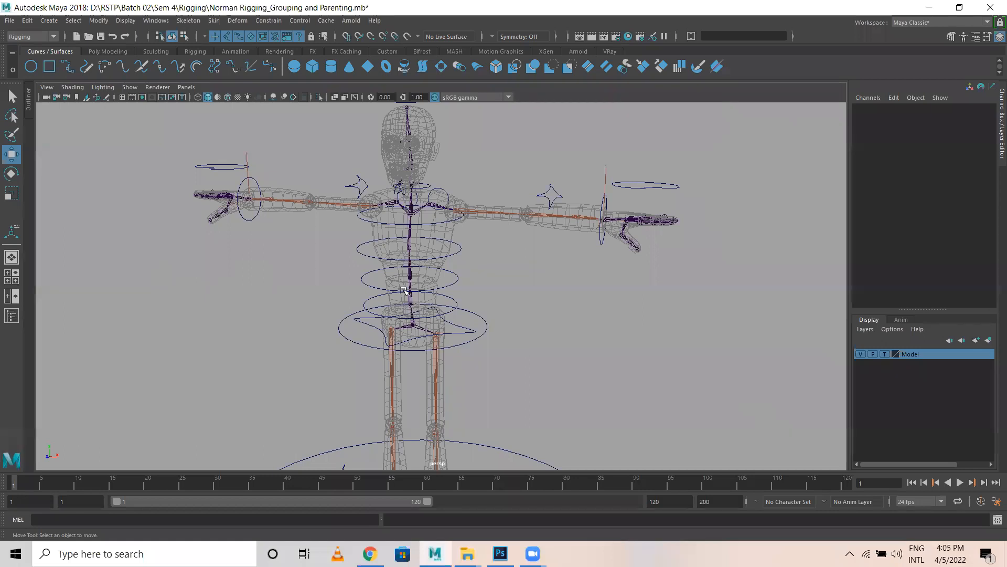
pyautogui.click(606, 167)
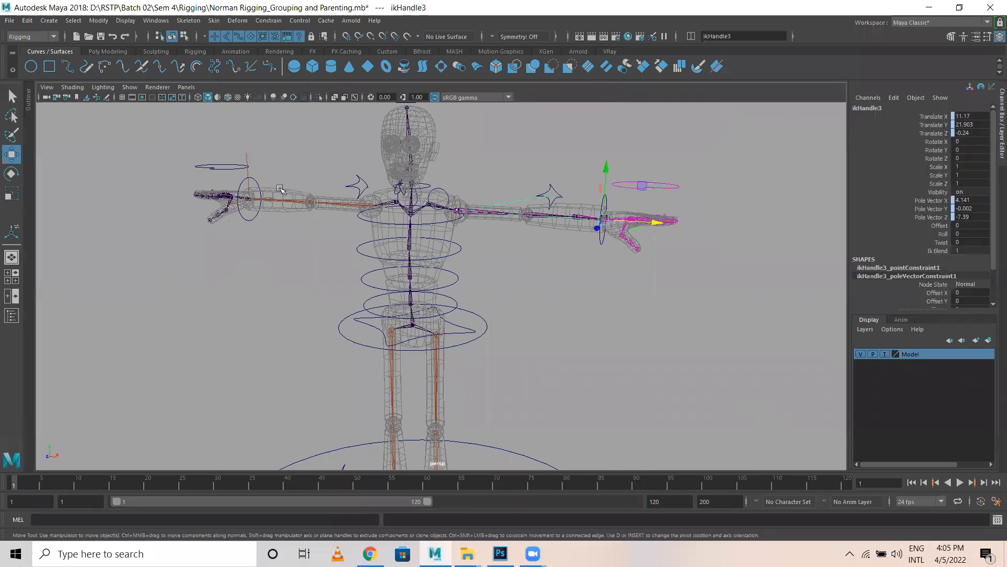
pyautogui.keyDown('shift'); pyautogui.click(255, 164); pyautogui.keyUp('shift')
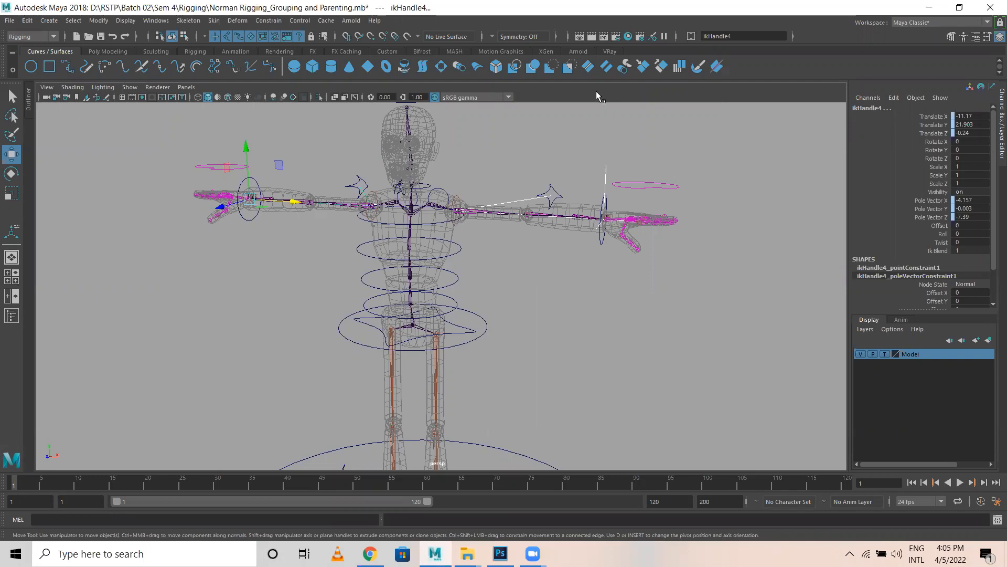
pyautogui.hotkey('ctrl', 'g')
pyautogui.doubleClick(881, 107)
pyautogui.press('BackSpace')
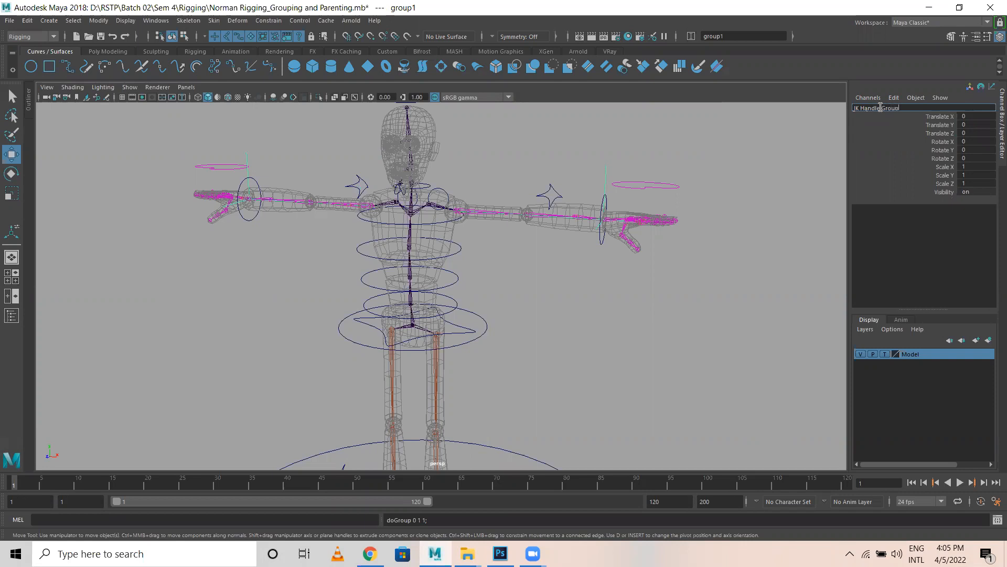
pyautogui.press('Return')
# Parent IK_Handle_Group under Global_Ctrl
pyautogui.scroll(-3, 555, 256)
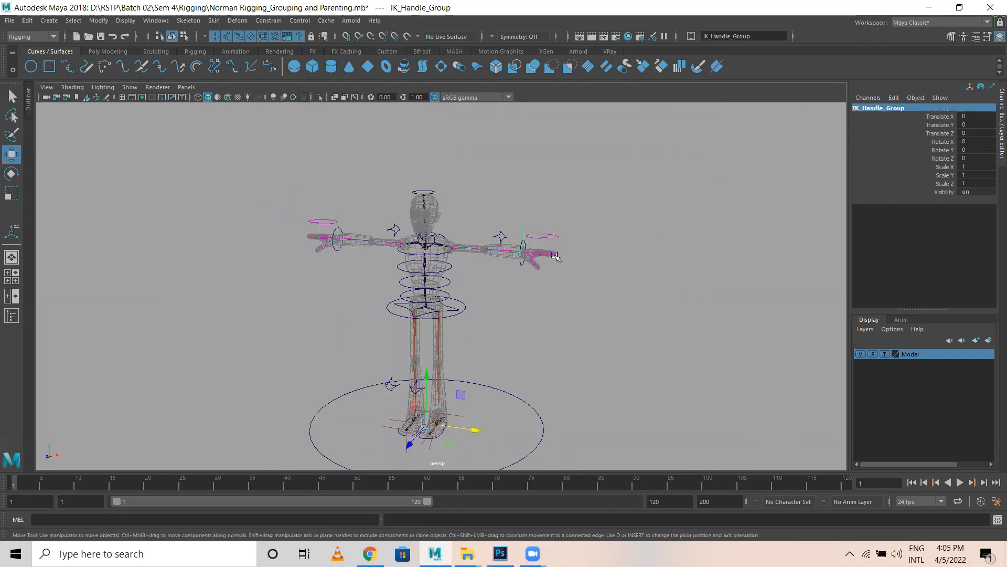
pyautogui.keyDown('alt'); pyautogui.moveTo(555, 255); pyautogui.dragTo(511, 158, button='middle'); pyautogui.keyUp('alt')
pyautogui.keyDown('alt'); pyautogui.moveTo(512, 158); pyautogui.dragTo(518, 230); pyautogui.keyUp('alt')
pyautogui.keyDown('alt'); pyautogui.moveTo(507, 136); pyautogui.dragTo(509, 216, button='middle'); pyautogui.keyUp('alt')
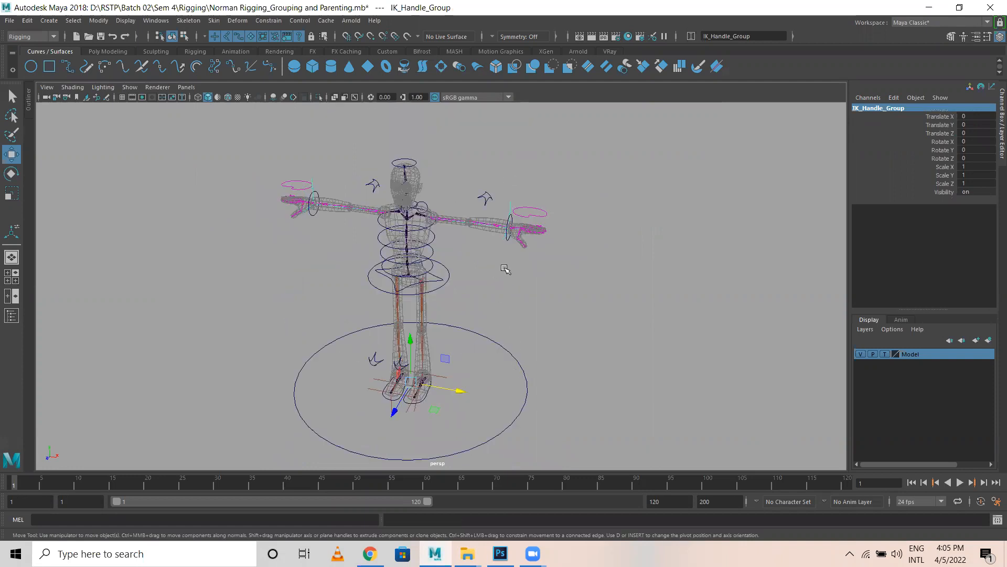
pyautogui.moveTo(519, 396); pyautogui.dragTo(547, 415)
pyautogui.press('p')
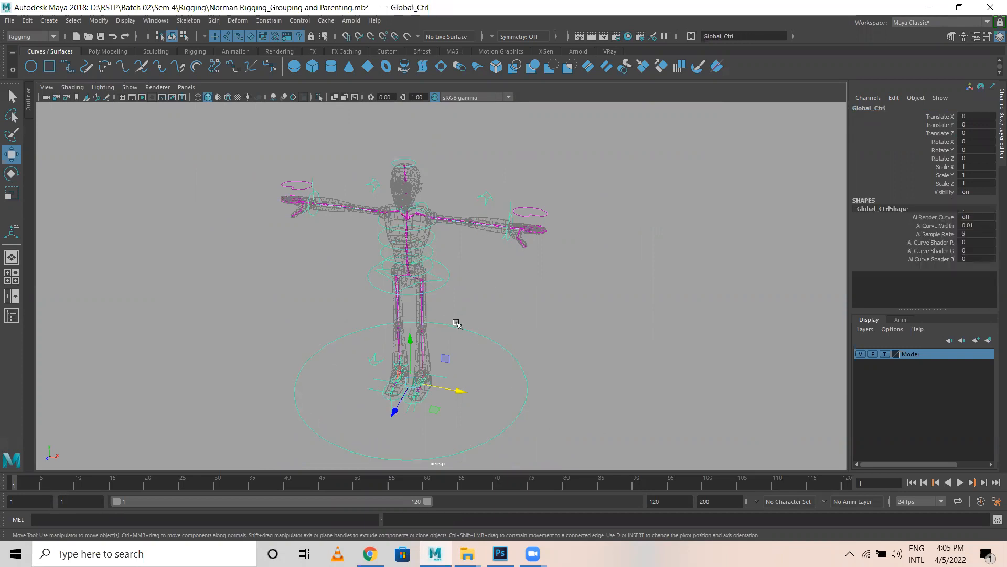
# Group the COG root joint with its whole skeleton and name the group Bones_Group
pyautogui.scroll(5, 360, 291)
pyautogui.keyDown('alt'); pyautogui.moveTo(336, 262); pyautogui.dragTo(409, 318, button='middle'); pyautogui.keyUp('alt')
pyautogui.scroll(3, 485, 321)
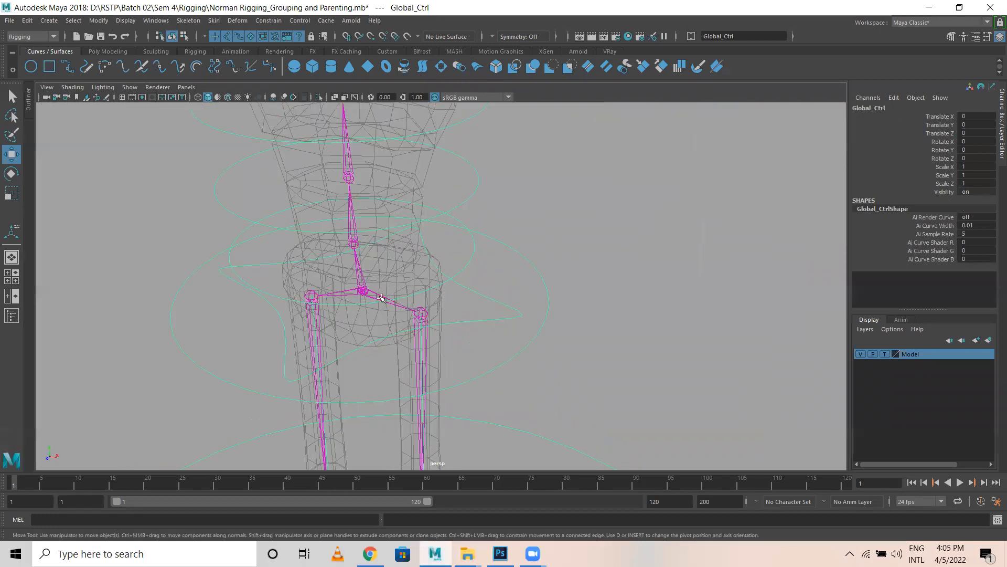
pyautogui.click(362, 289)
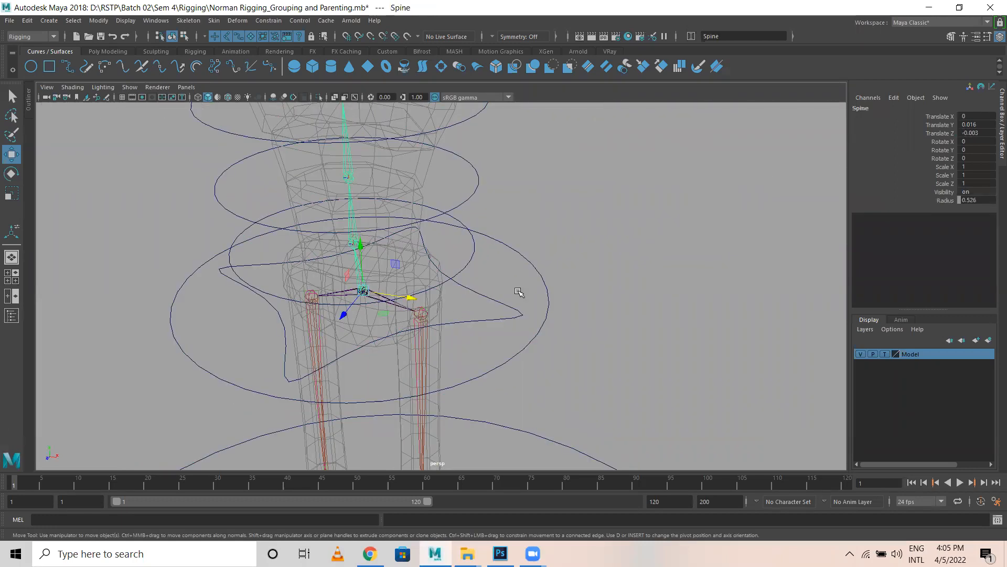
pyautogui.press('Up')
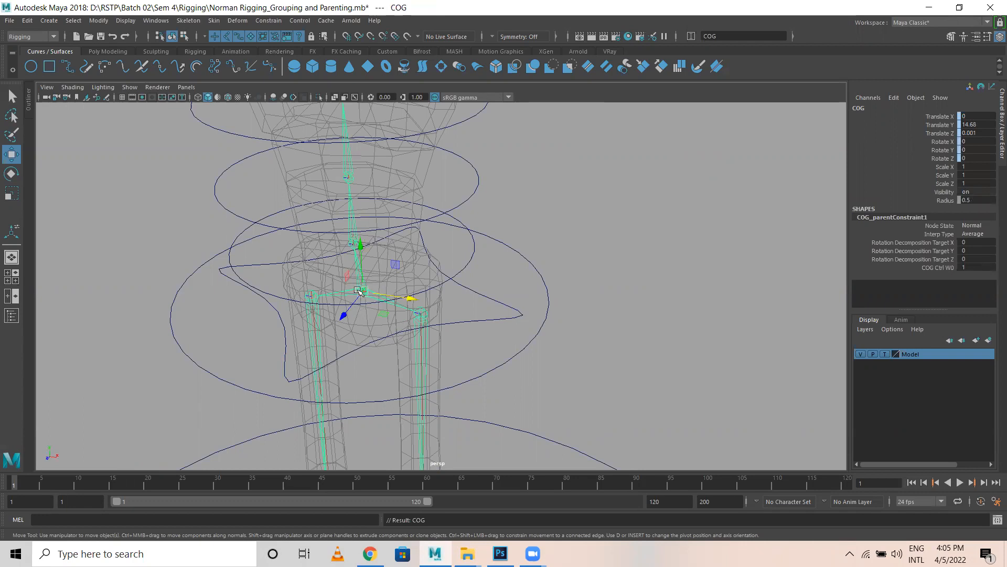
pyautogui.scroll(-5, 613, 257)
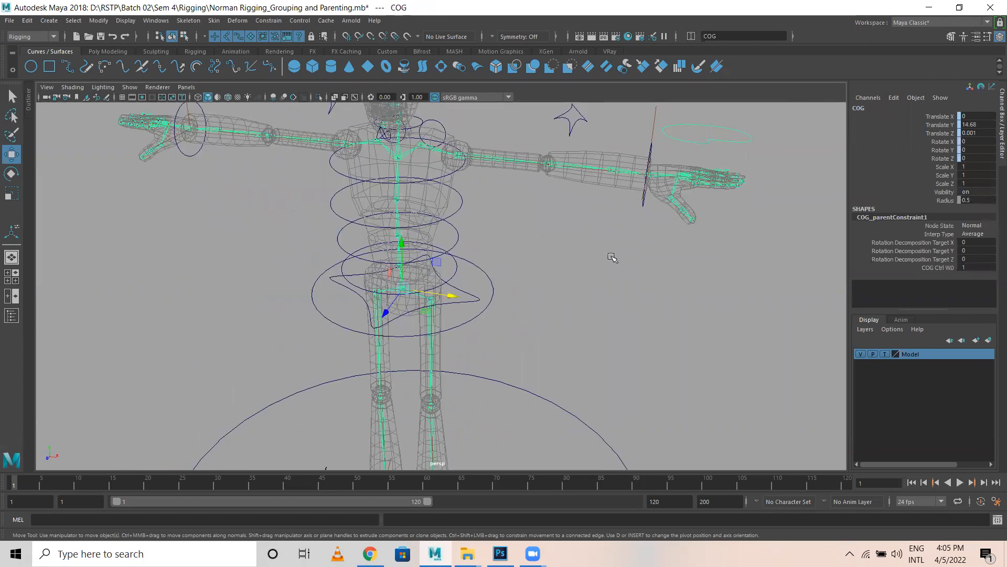
pyautogui.hotkey('ctrl', 'g')
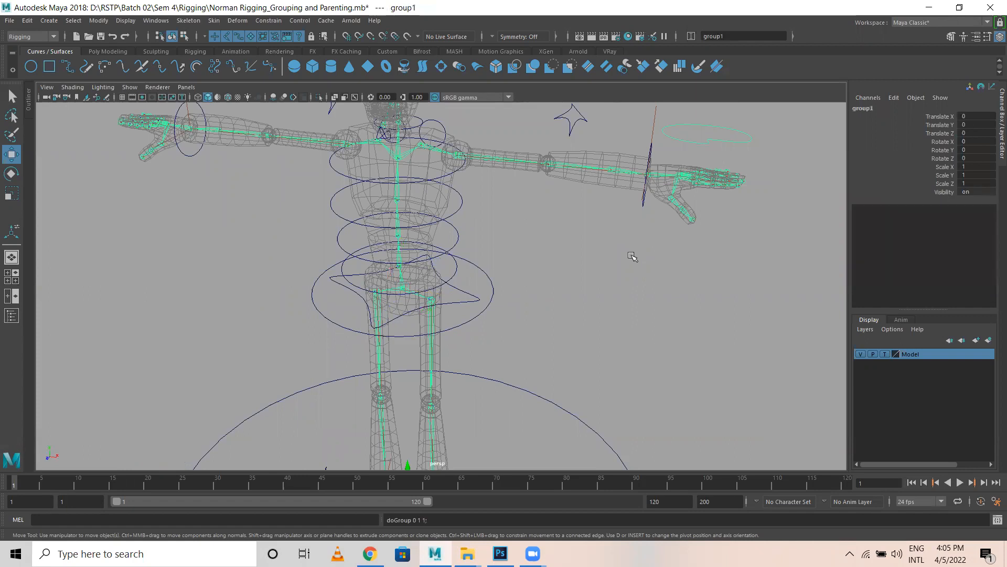
pyautogui.doubleClick(875, 109)
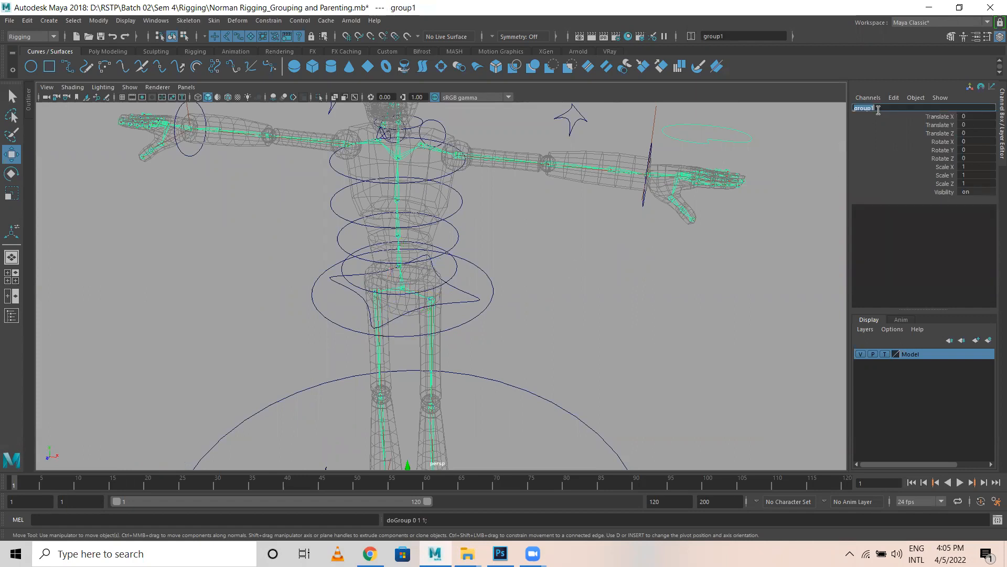
pyautogui.write('g')
pyautogui.press('Return')
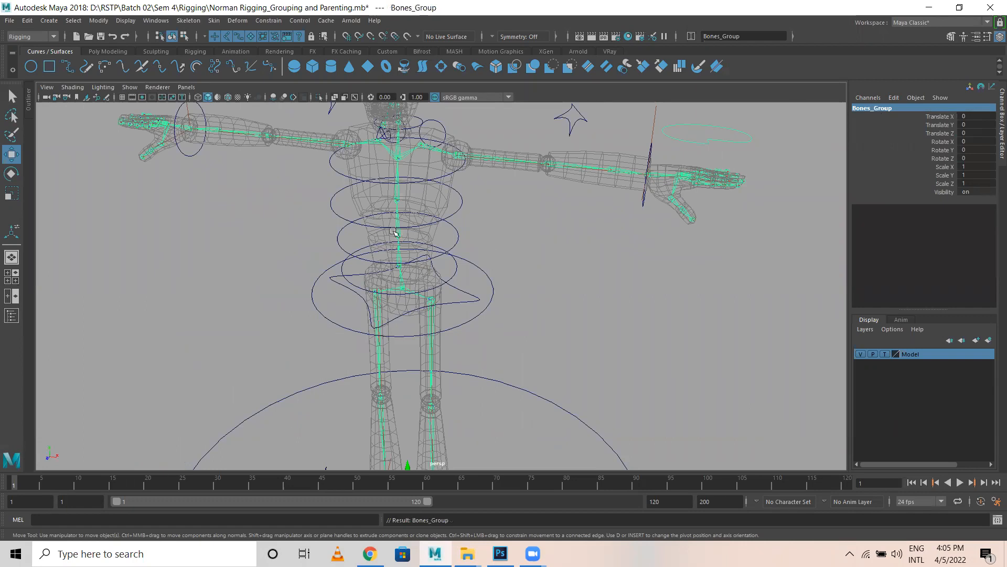
# Parent Bones_Group under Global_Ctrl
pyautogui.scroll(-4, 487, 289)
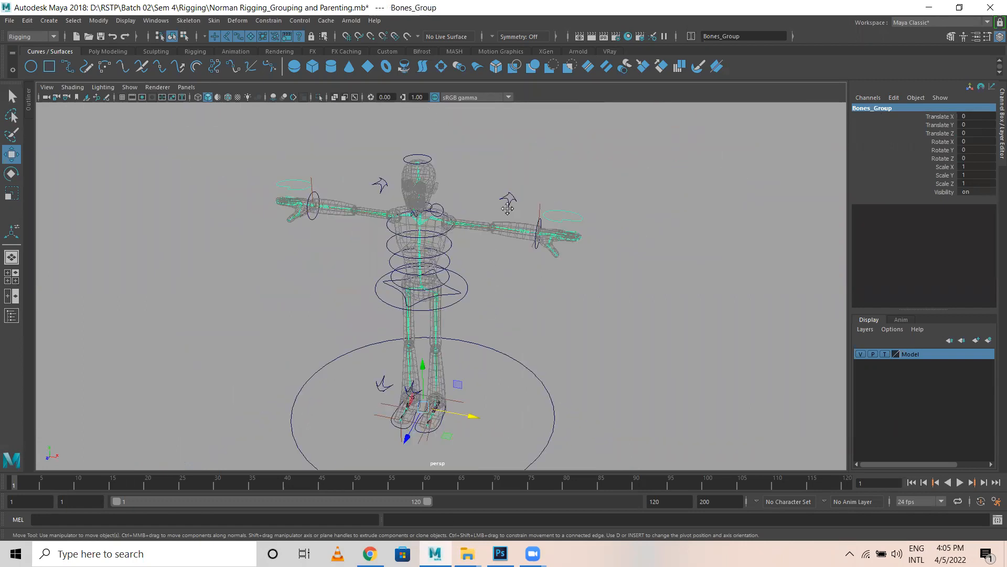
pyautogui.keyDown('alt'); pyautogui.moveTo(505, 331); pyautogui.dragTo(506, 187, button='middle'); pyautogui.keyUp('alt')
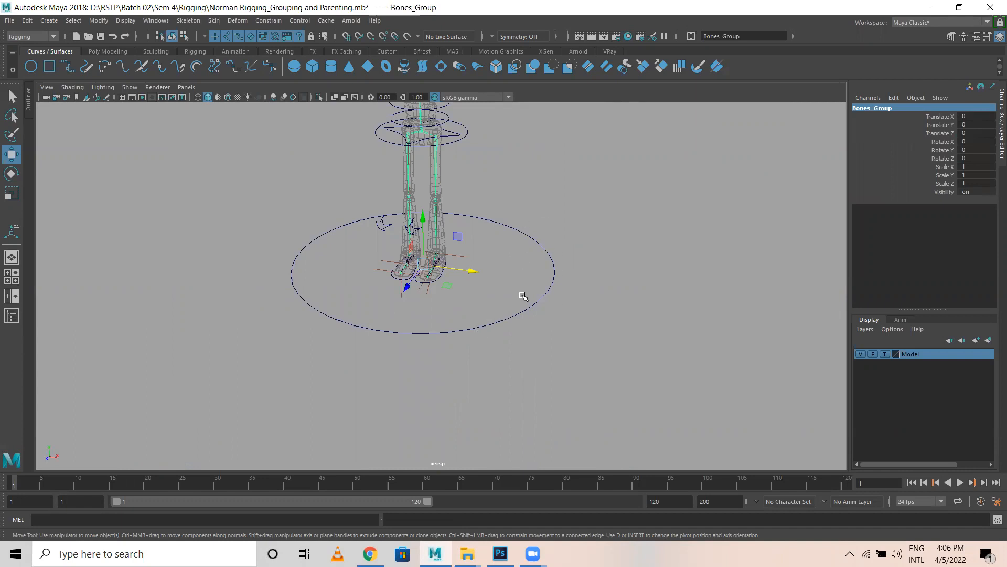
pyautogui.click(550, 302)
pyautogui.click(549, 301)
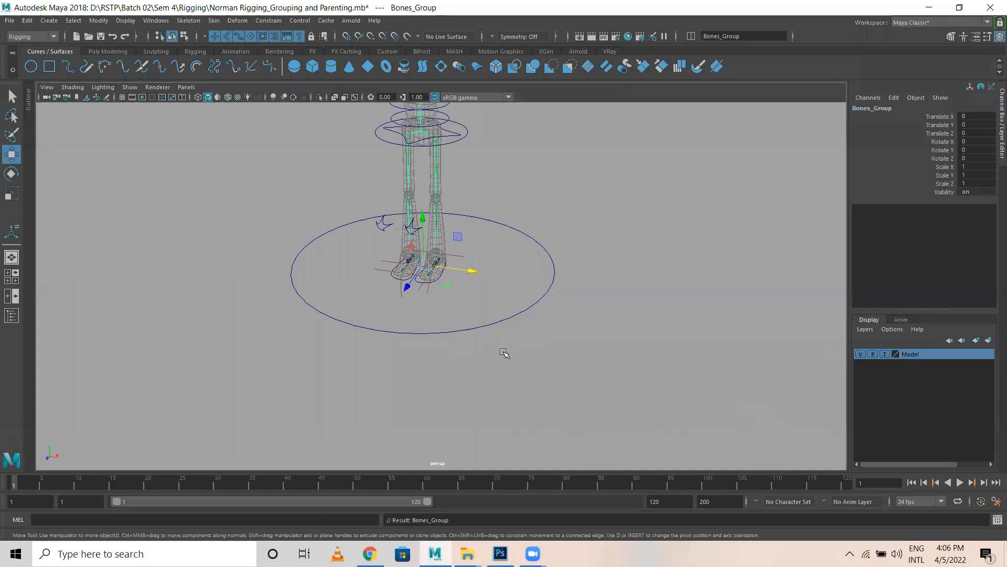
# Select Global_Ctrl and try moving it to check that the controls and skeleton follow
pyautogui.press('a')
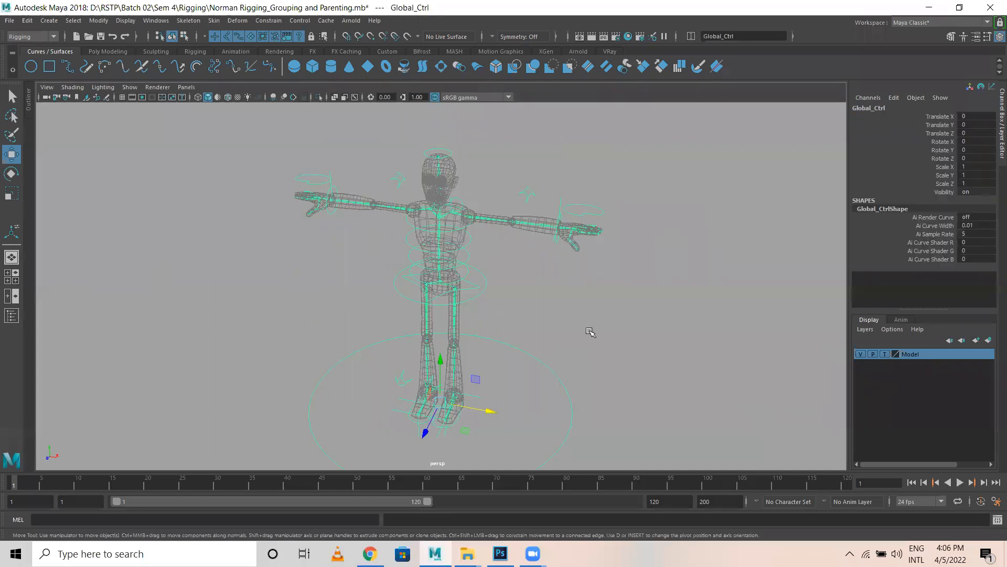
pyautogui.keyDown('alt'); pyautogui.moveTo(527, 306); pyautogui.dragTo(461, 305); pyautogui.keyUp('alt')
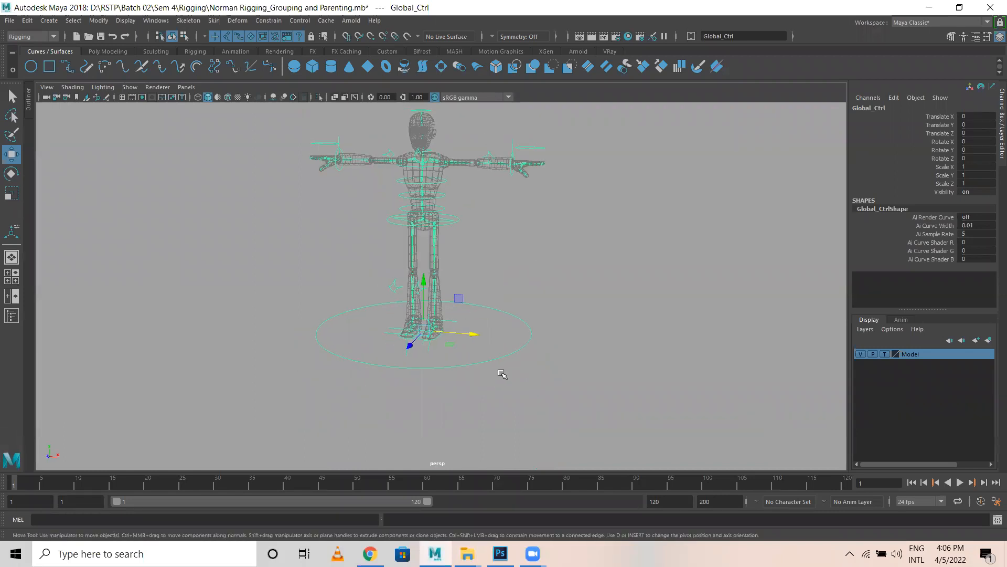
pyautogui.keyDown('alt'); pyautogui.moveTo(536, 242); pyautogui.dragTo(537, 283, button='middle'); pyautogui.keyUp('alt')
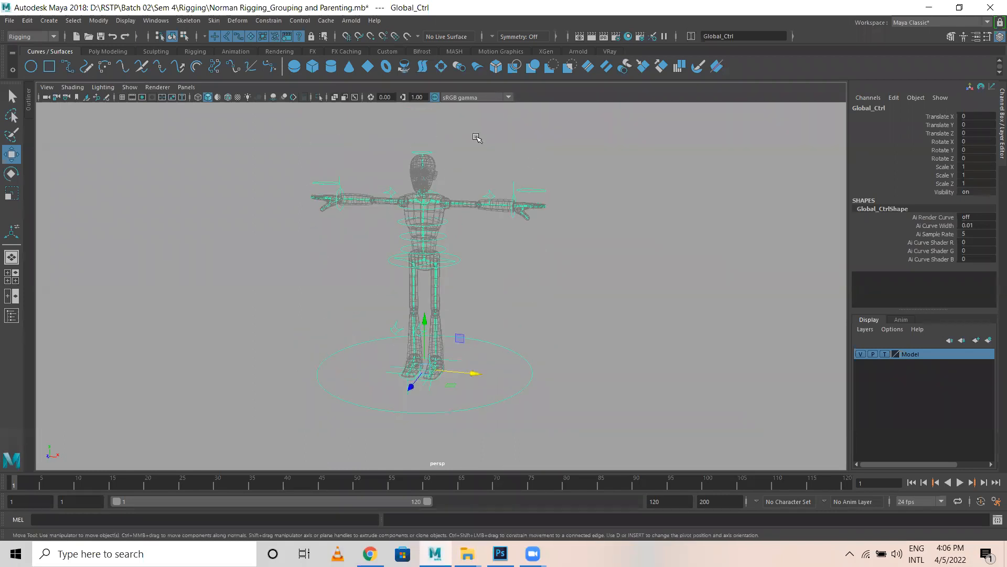
pyautogui.keyDown('alt'); pyautogui.moveTo(569, 284); pyautogui.dragTo(426, 262); pyautogui.keyUp('alt')
pyautogui.scroll(2, 426, 262)
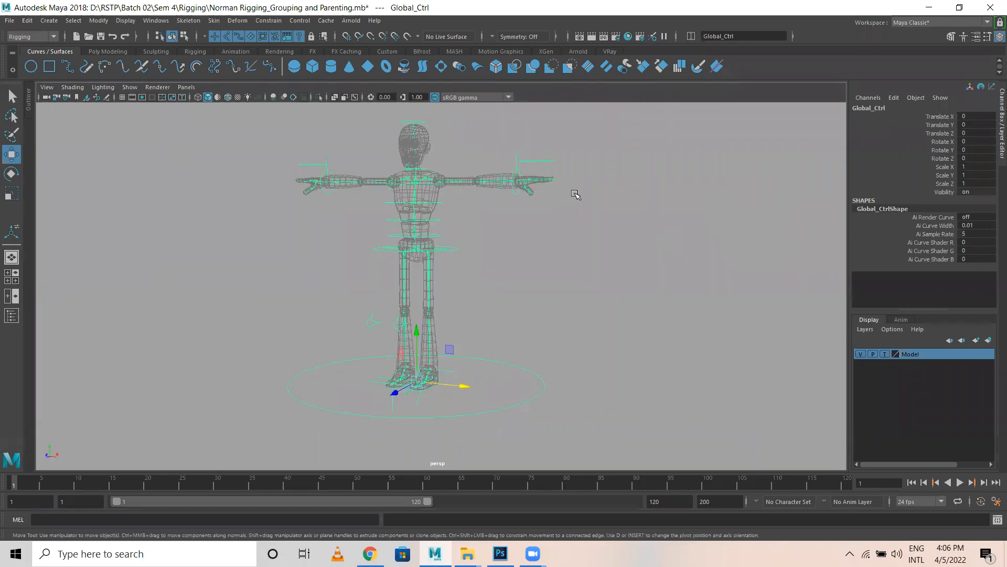
pyautogui.scroll(-3, 439, 353)
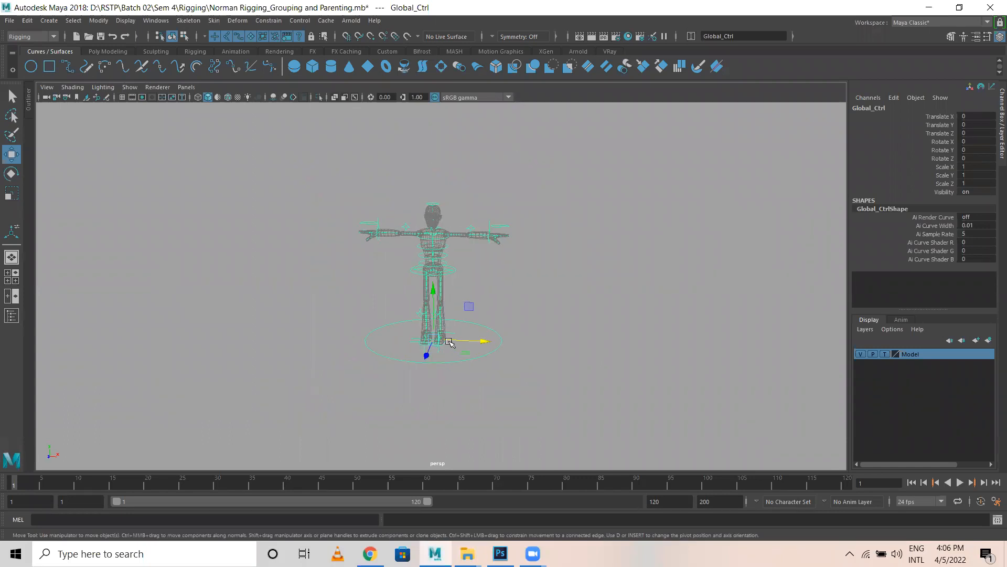
pyautogui.moveTo(438, 340); pyautogui.dragTo(309, 265)
pyautogui.hotkey('ctrl', 'z')
pyautogui.hotkey('ctrl', 'z')
pyautogui.hotkey('ctrl', 'z')
pyautogui.hotkey('ctrl', 'z')
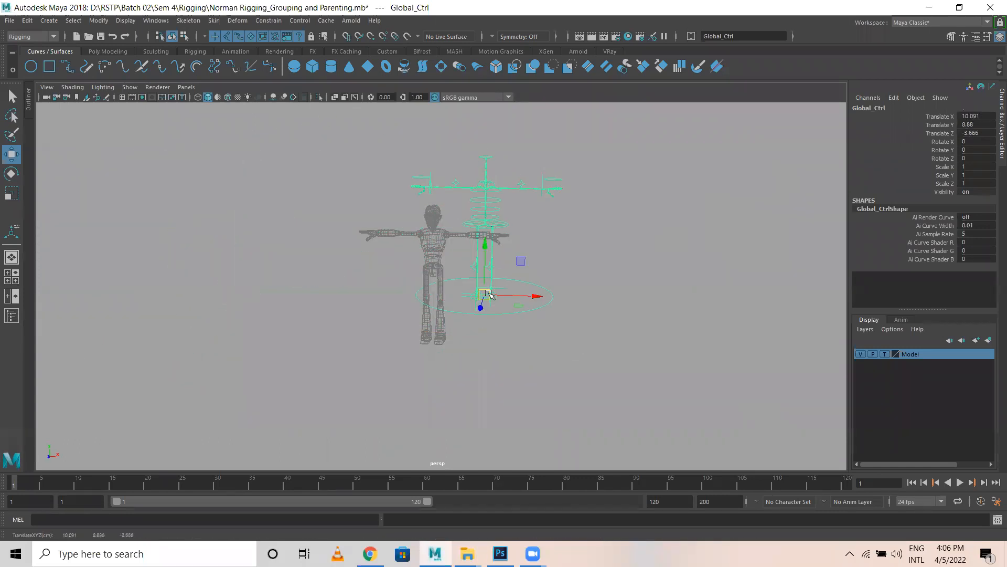
# Try scaling Global_Ctrl uniformly to check how the whole rig responds
pyautogui.press('r')
pyautogui.moveTo(438, 339); pyautogui.dragTo(200, 309)
pyautogui.hotkey('ctrl', 'z')
pyautogui.press('w')
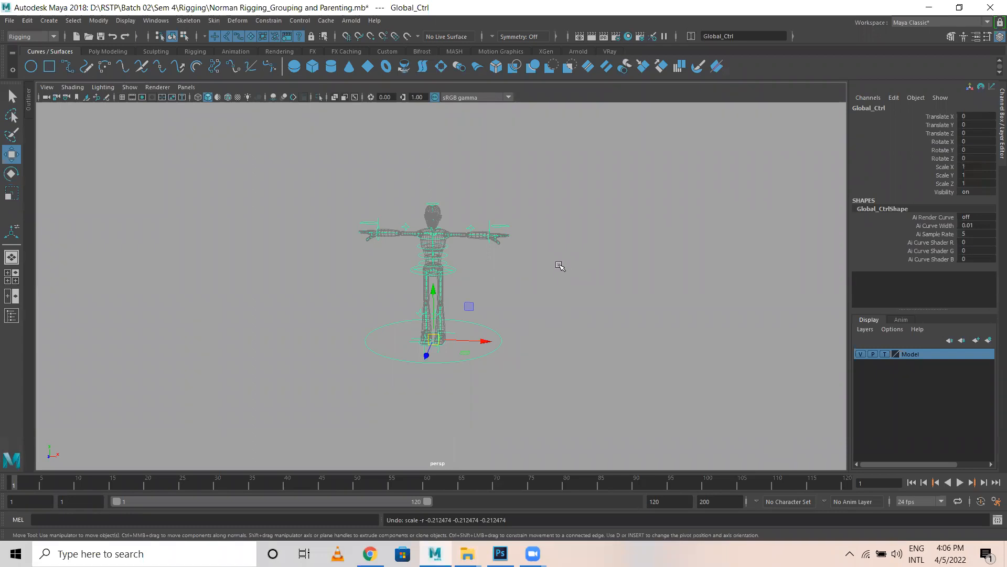
# Clear the selection and set the Model layer to normal display so the head meshes can be selected
pyautogui.click(538, 267)
pyautogui.scroll(5, 492, 347)
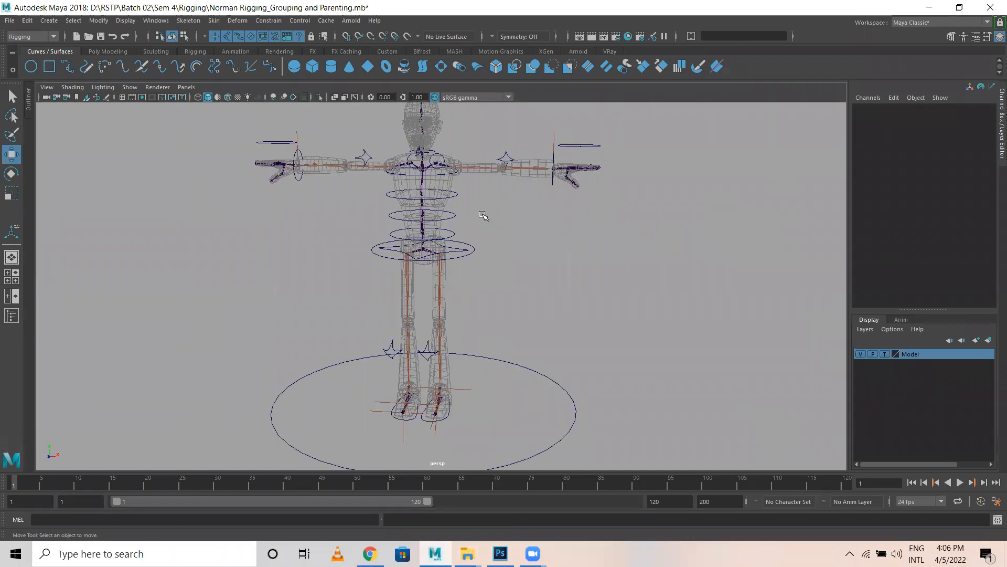
pyautogui.keyDown('alt'); pyautogui.moveTo(484, 215); pyautogui.dragTo(488, 391, button='middle'); pyautogui.keyUp('alt')
pyautogui.keyDown('alt'); pyautogui.moveTo(259, 267); pyautogui.dragTo(596, 296, button='right'); pyautogui.keyUp('alt')
pyautogui.keyDown('alt'); pyautogui.moveTo(446, 322); pyautogui.dragTo(459, 246, button='middle'); pyautogui.keyUp('alt')
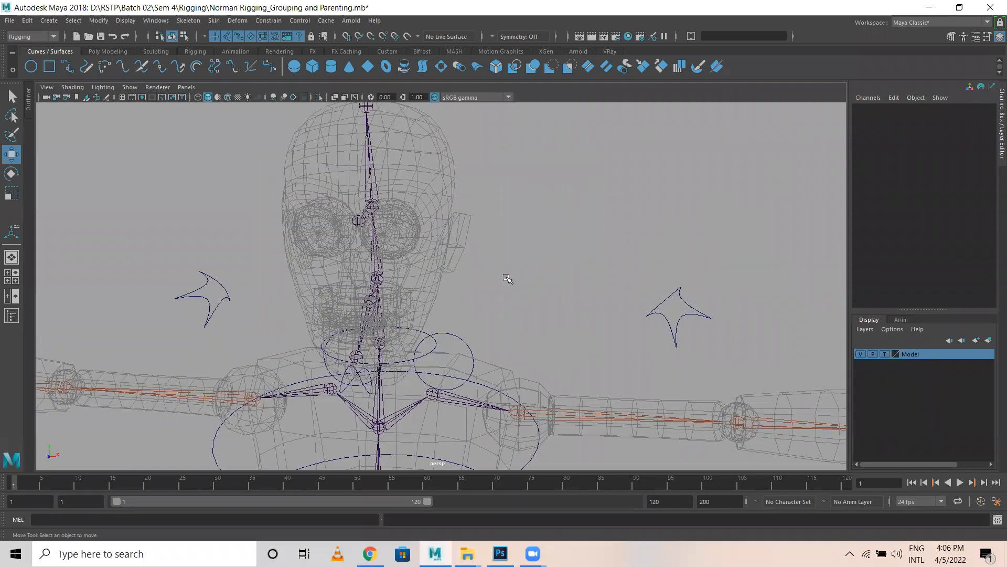
pyautogui.click(885, 354)
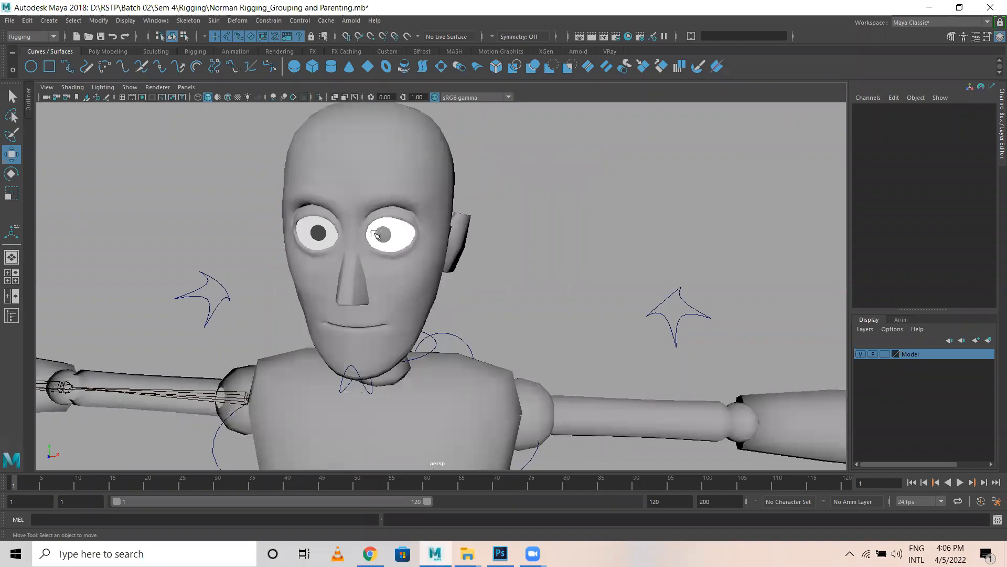
# Select the left eye mesh, srfBind_Lf_Eye, in wireframe display and try moving it sideways
pyautogui.click(407, 236)
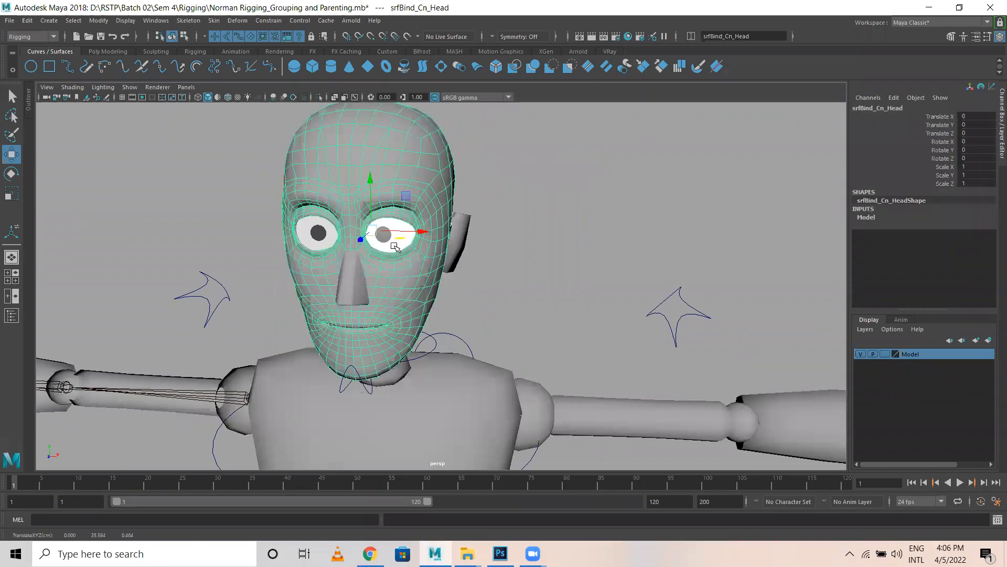
pyautogui.click(395, 247)
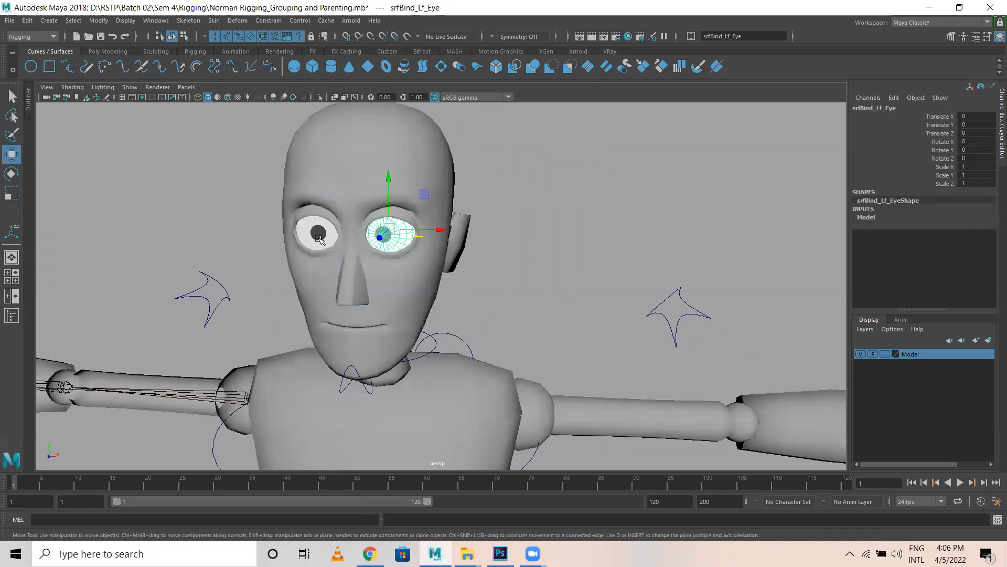
pyautogui.press('4')
pyautogui.moveTo(430, 231); pyautogui.dragTo(555, 234)
pyautogui.hotkey('ctrl', 'z')
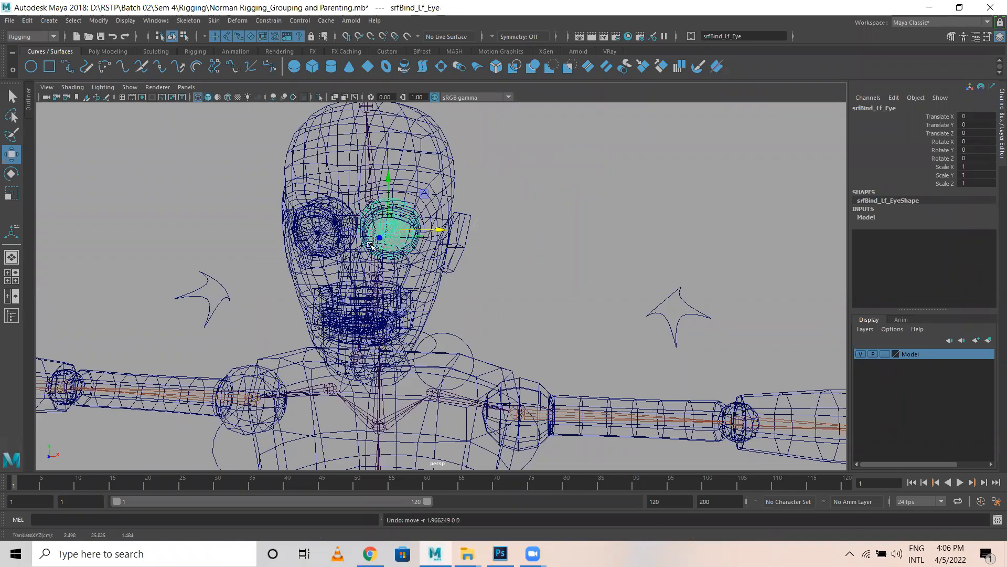
# Add the right eye mesh to the selection and parent both eyes under the Eye2 joint between them
pyautogui.keyDown('shift'); pyautogui.click(316, 231); pyautogui.keyUp('shift')
pyautogui.scroll(4, 370, 262)
pyautogui.scroll(-6, 378, 254)
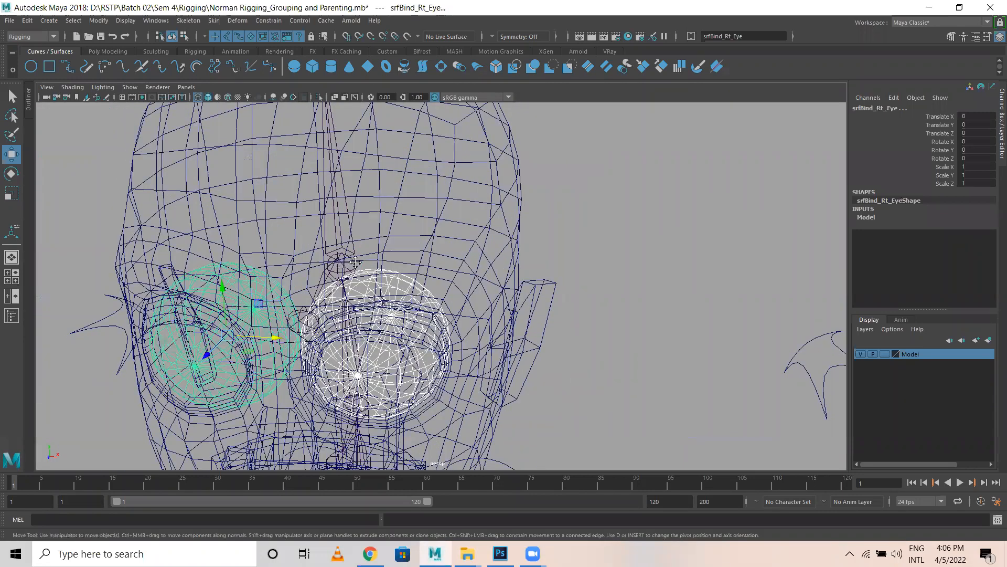
pyautogui.scroll(-1, 356, 261)
pyautogui.scroll(4, 362, 288)
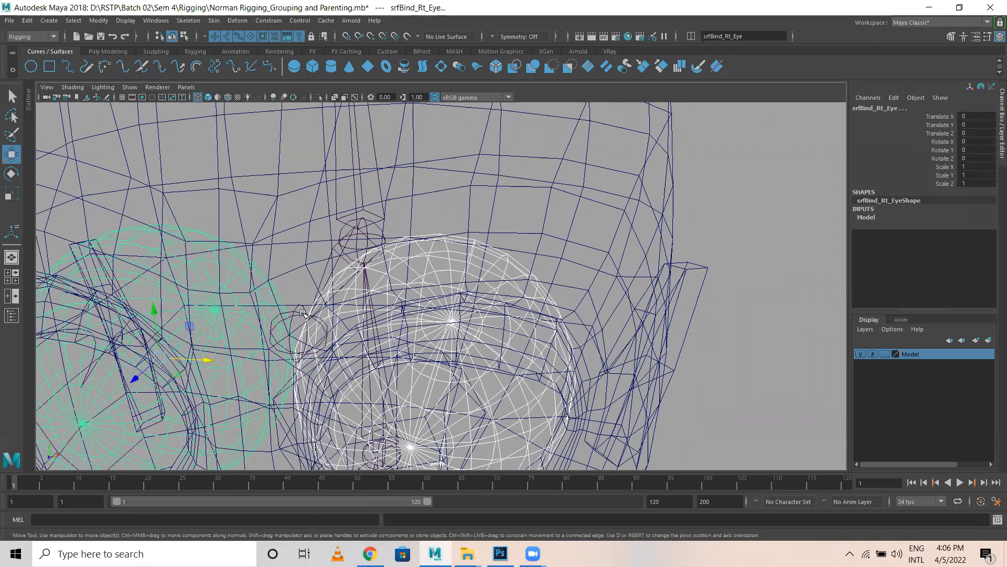
pyautogui.keyDown('alt'); pyautogui.moveTo(317, 321); pyautogui.dragTo(374, 355); pyautogui.keyUp('alt')
pyautogui.keyDown('alt'); pyautogui.moveTo(374, 355); pyautogui.dragTo(360, 262, button='middle'); pyautogui.keyUp('alt')
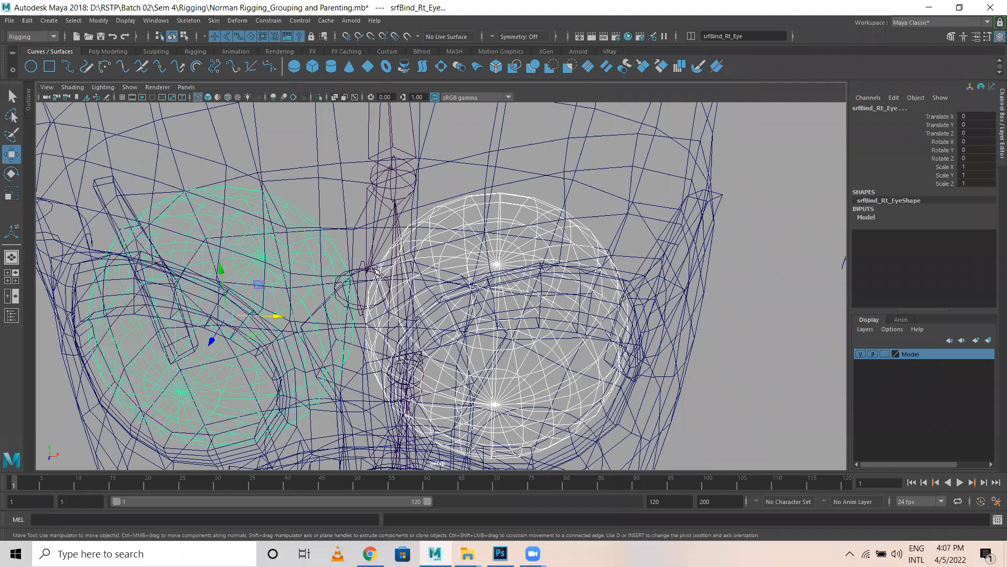
pyautogui.keyDown('shift'); pyautogui.click(366, 275); pyautogui.keyUp('shift')
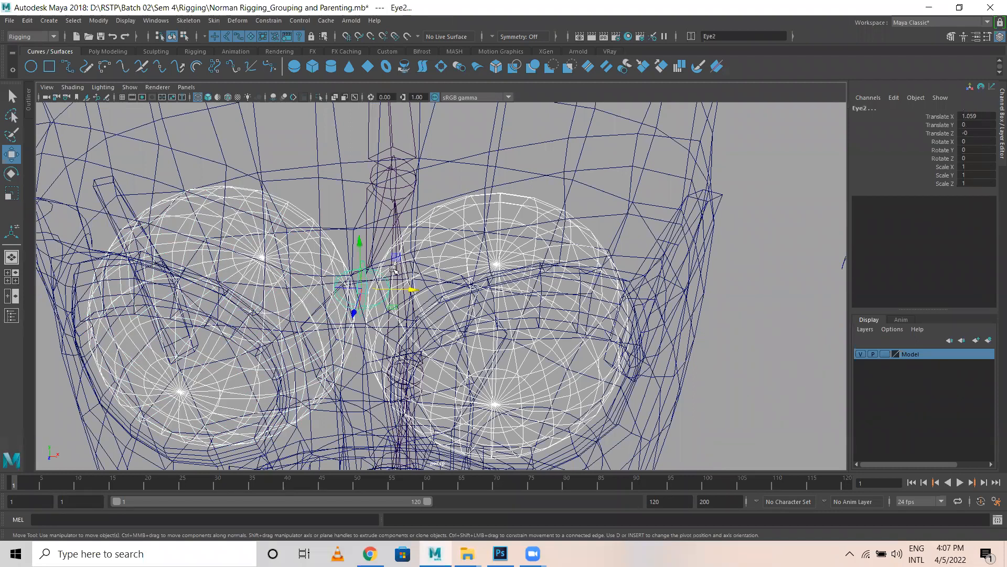
pyautogui.press('p')
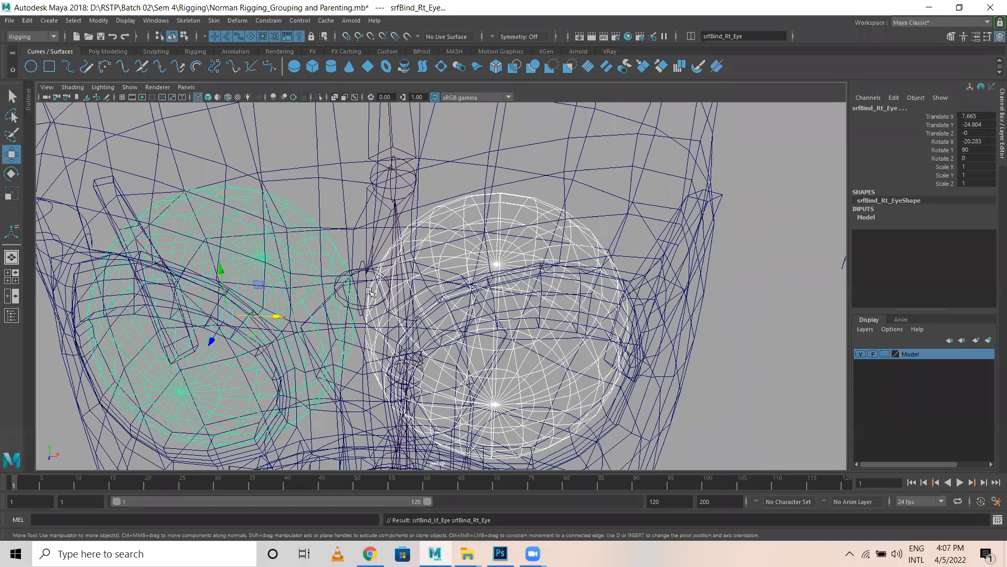
# Try rotating Neck_Ctrl in shaded display to check that the eyes follow the head
pyautogui.click(752, 392)
pyautogui.scroll(-8, 734, 392)
pyautogui.press('5')
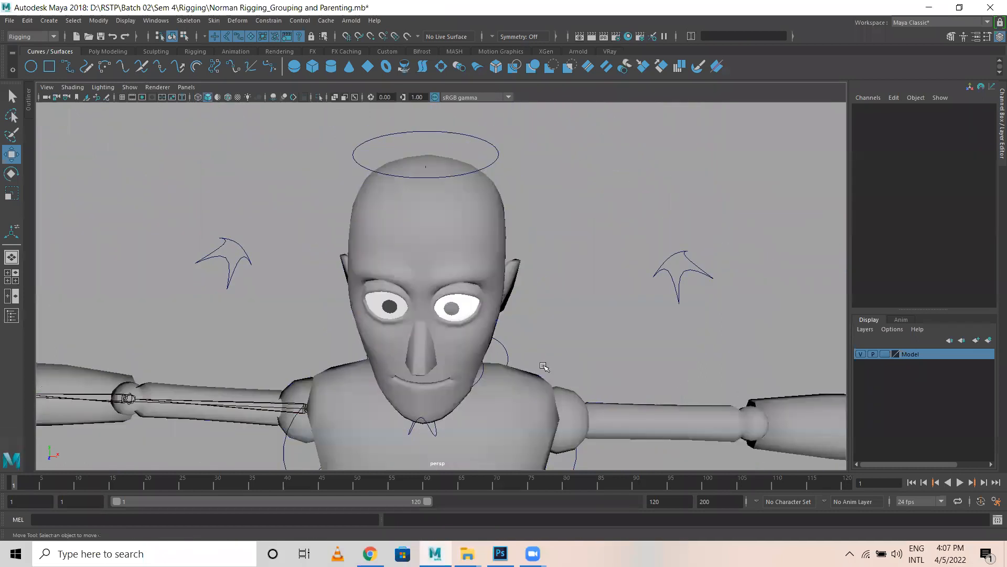
pyautogui.click(514, 350)
pyautogui.keyDown('alt'); pyautogui.moveTo(533, 353); pyautogui.dragTo(527, 272); pyautogui.keyUp('alt')
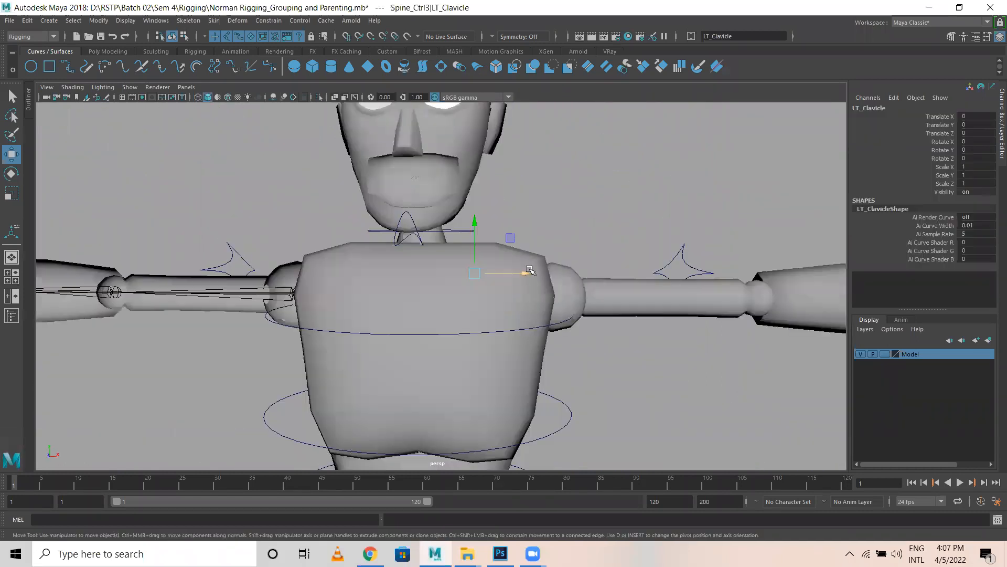
pyautogui.keyDown('alt'); pyautogui.moveTo(526, 272); pyautogui.dragTo(531, 294, button='middle'); pyautogui.keyUp('alt')
pyautogui.click(477, 256)
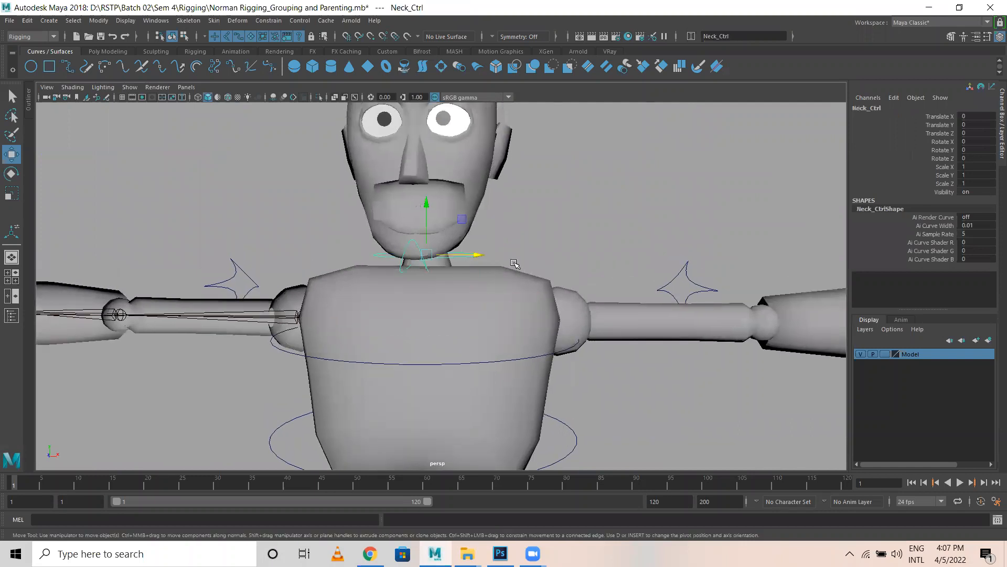
pyautogui.press('e')
pyautogui.moveTo(458, 221); pyautogui.dragTo(557, 273)
pyautogui.hotkey('ctrl', 'z')
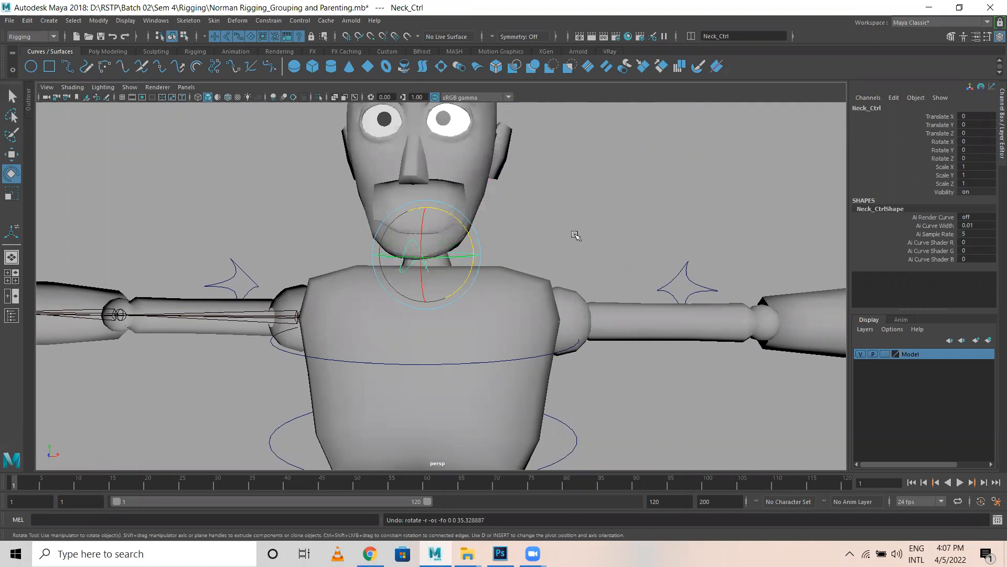
# Toggle the Model layer's visibility off and on, and set the layer to template display
pyautogui.click(861, 354)
pyautogui.click(860, 354)
pyautogui.click(885, 354)
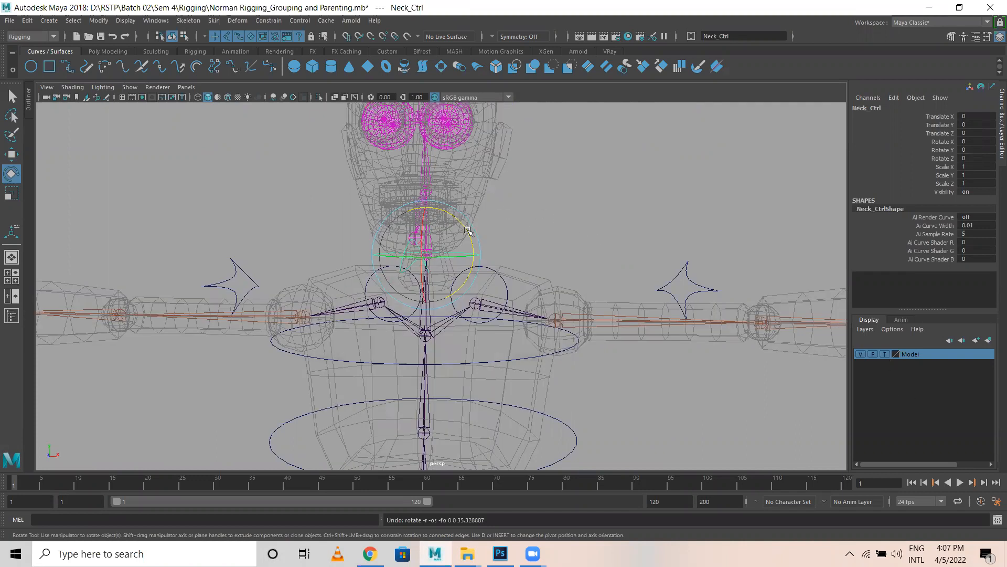
# Try rotating Neck_Ctrl with the model templated, and cycle the Model layer through reference display back to template
pyautogui.keyDown('alt'); pyautogui.moveTo(469, 230); pyautogui.dragTo(473, 293, button='middle'); pyautogui.keyUp('alt')
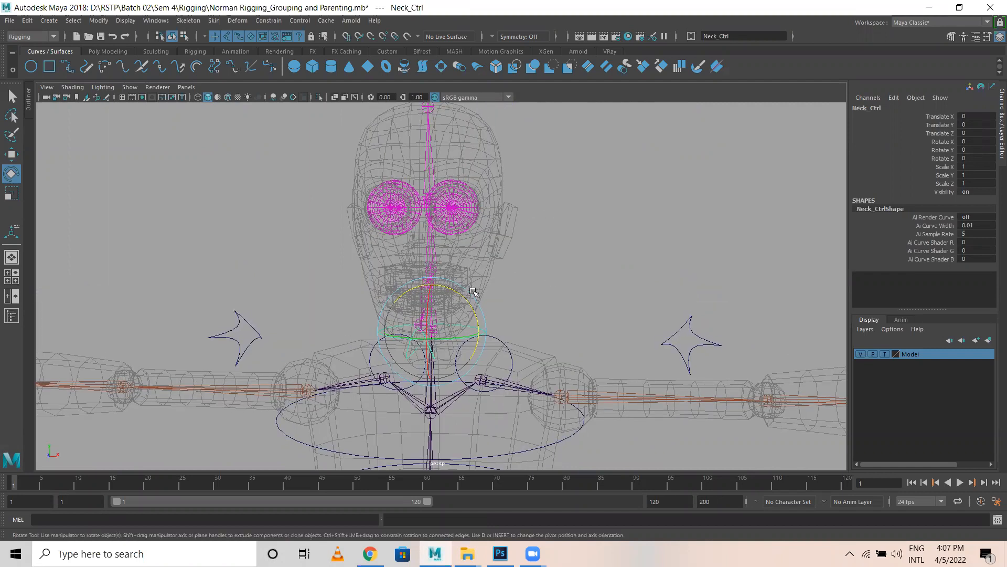
pyautogui.moveTo(481, 309); pyautogui.dragTo(454, 290)
pyautogui.hotkey('ctrl', 'z')
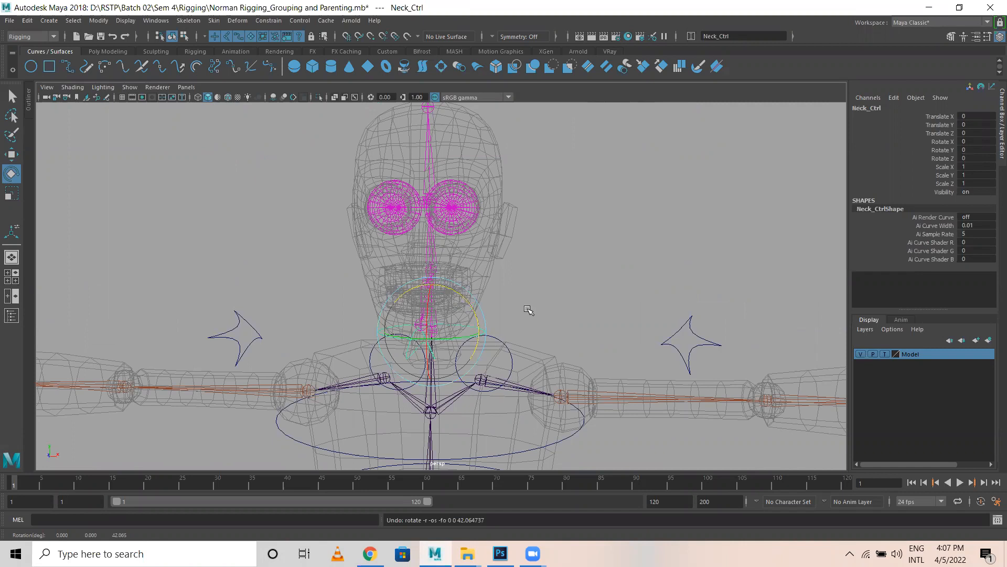
pyautogui.press('w')
pyautogui.click(886, 354)
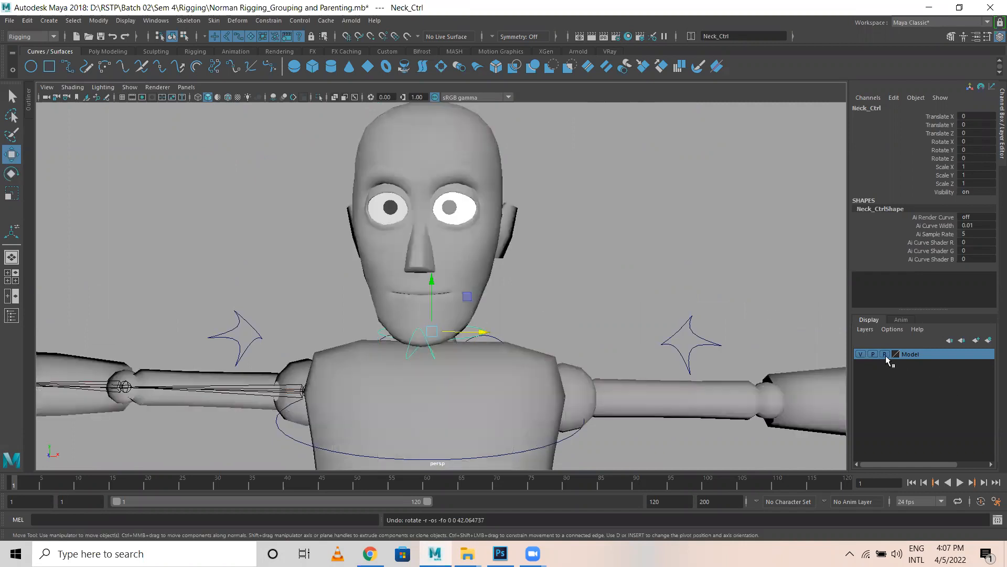
pyautogui.click(885, 354)
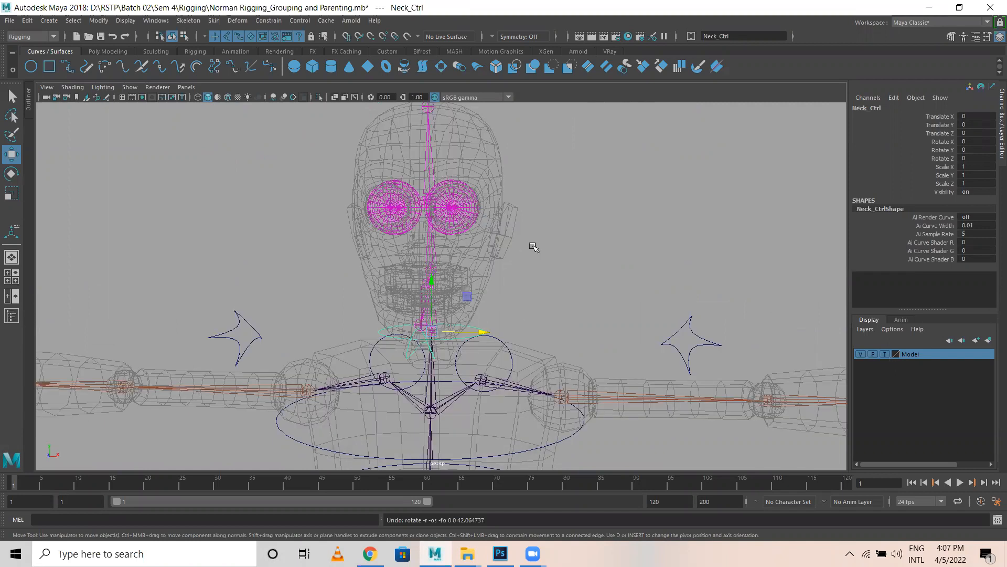
# Draw a NURBS circle near the character's left eye in the front view
pyautogui.click(461, 216)
pyautogui.click(31, 66)
pyautogui.press('space')
pyautogui.press('space')
pyautogui.scroll(8, 414, 333)
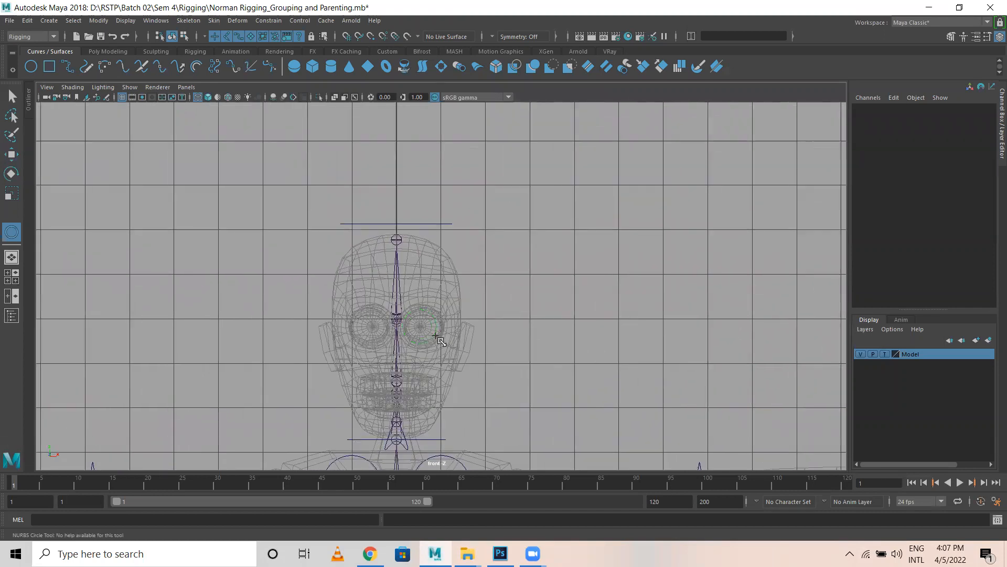
pyautogui.moveTo(445, 343); pyautogui.dragTo(474, 327)
# Set the circle's Translate Y to 25.8 and Translate X to 0.6 to center it on the left eye
pyautogui.click(989, 124)
pyautogui.click(989, 124)
pyautogui.write('25')
pyautogui.press('Return')
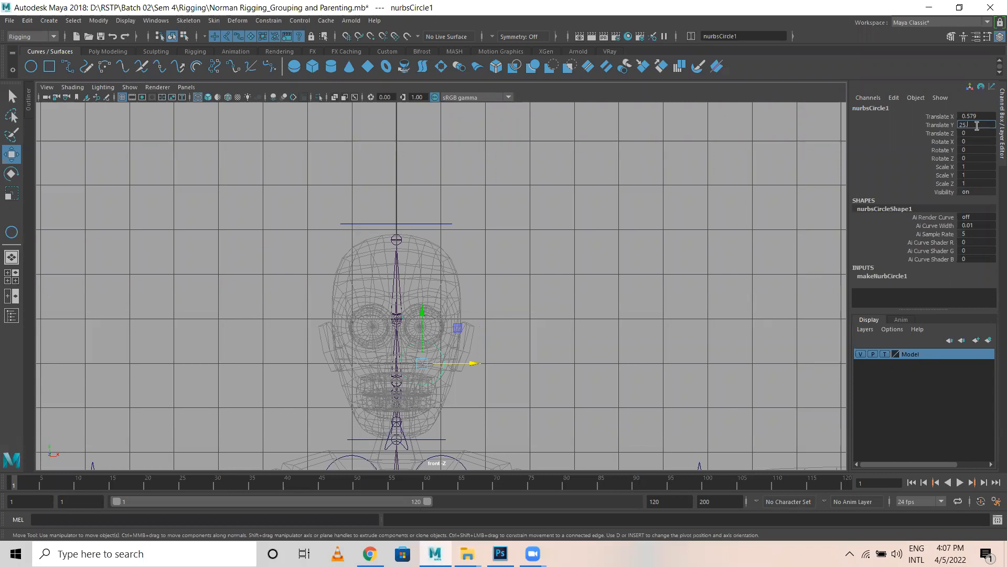
pyautogui.press('Return')
pyautogui.click(976, 116)
pyautogui.press('Return')
pyautogui.press('Return')
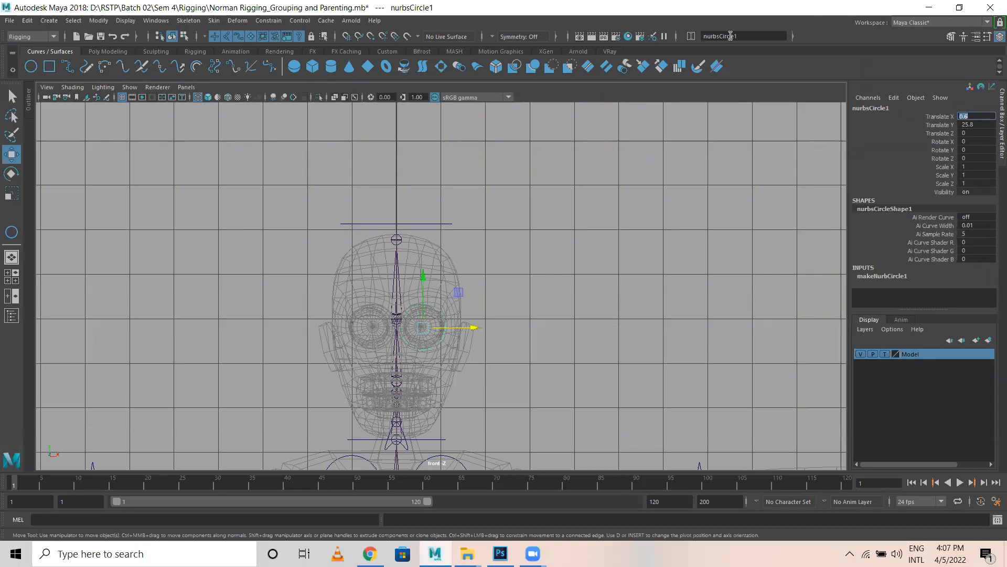
# Move the eye circle forward along Z in the side view, out in front of the face
pyautogui.press('space')
pyautogui.press('space')
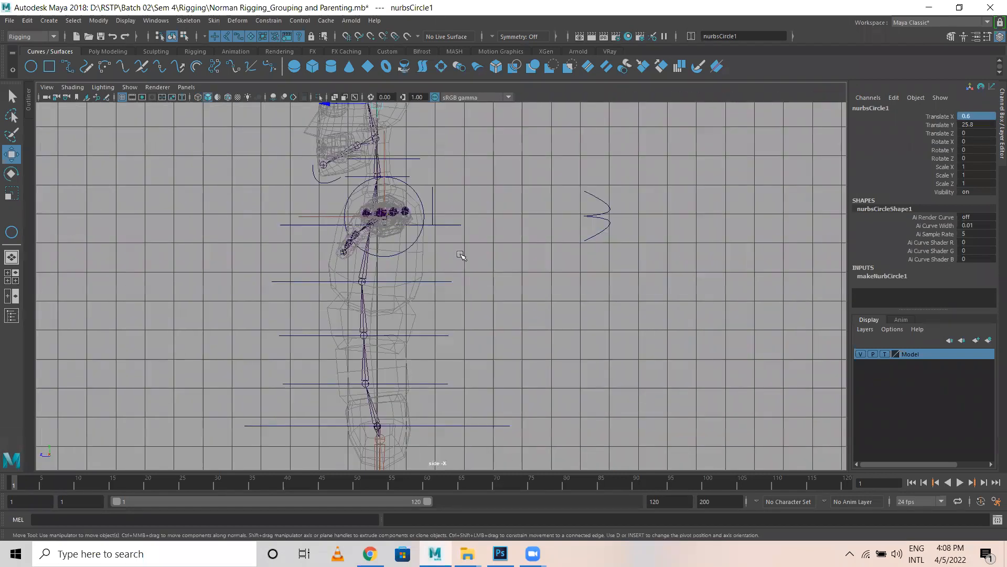
pyautogui.keyDown('alt'); pyautogui.moveTo(376, 141); pyautogui.dragTo(449, 312, button='middle'); pyautogui.keyUp('alt')
pyautogui.moveTo(396, 274); pyautogui.dragTo(230, 266)
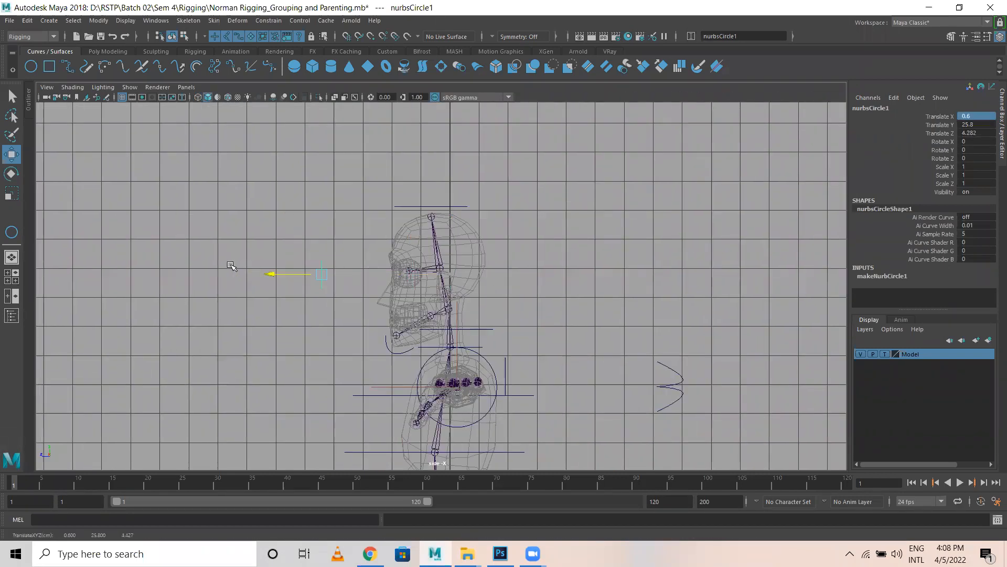
# Duplicate the left eye circle and set the copy's Translate X to -0.6 to place it over the right eye
pyautogui.press('space')
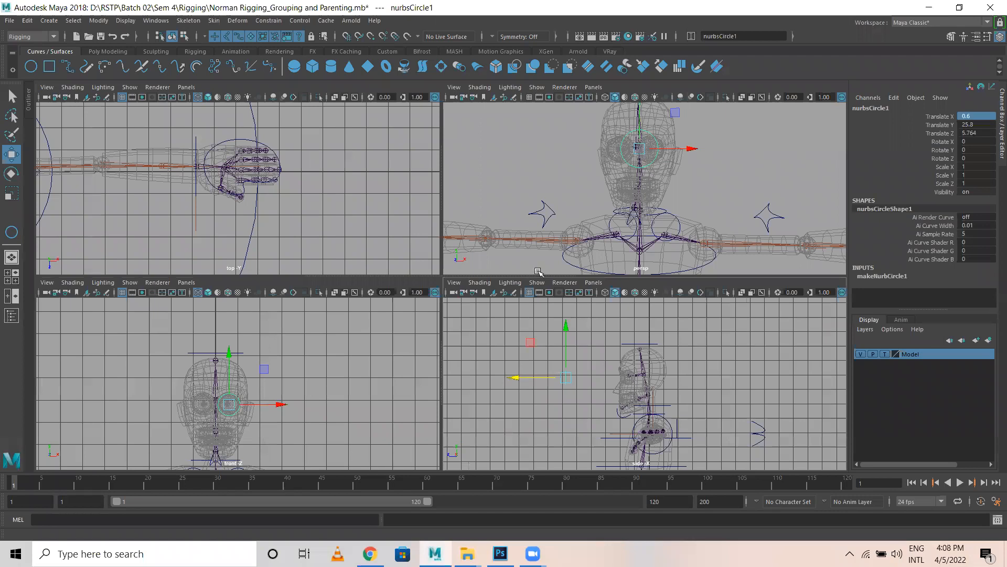
pyautogui.press('space')
pyautogui.hotkey('ctrl', 'd')
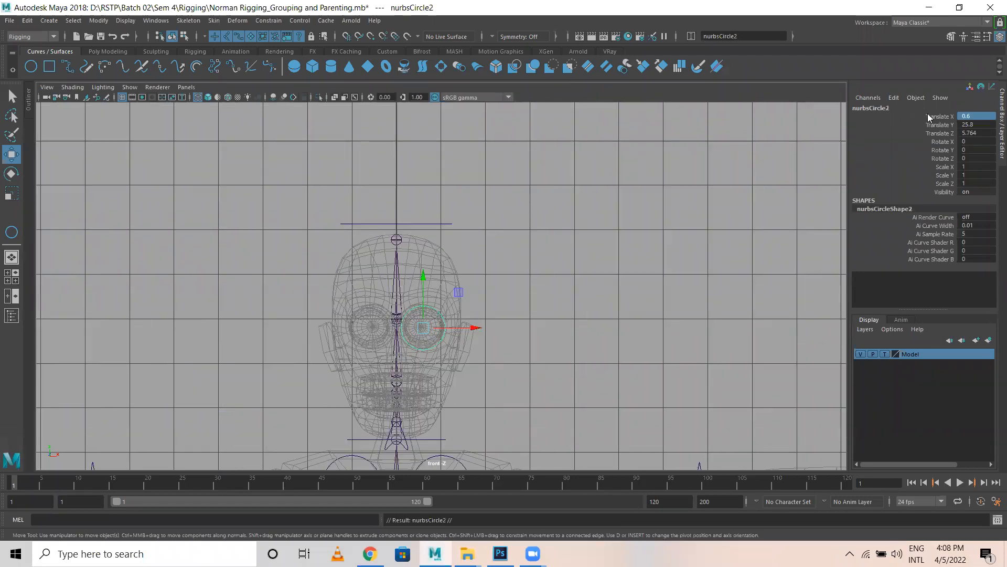
pyautogui.doubleClick(979, 116)
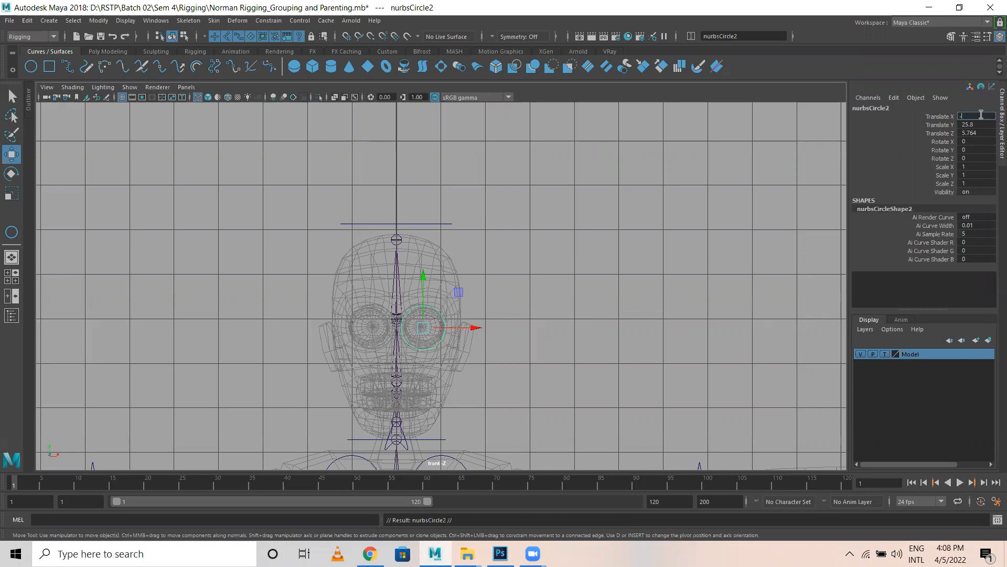
pyautogui.write('-.6')
pyautogui.press('Return')
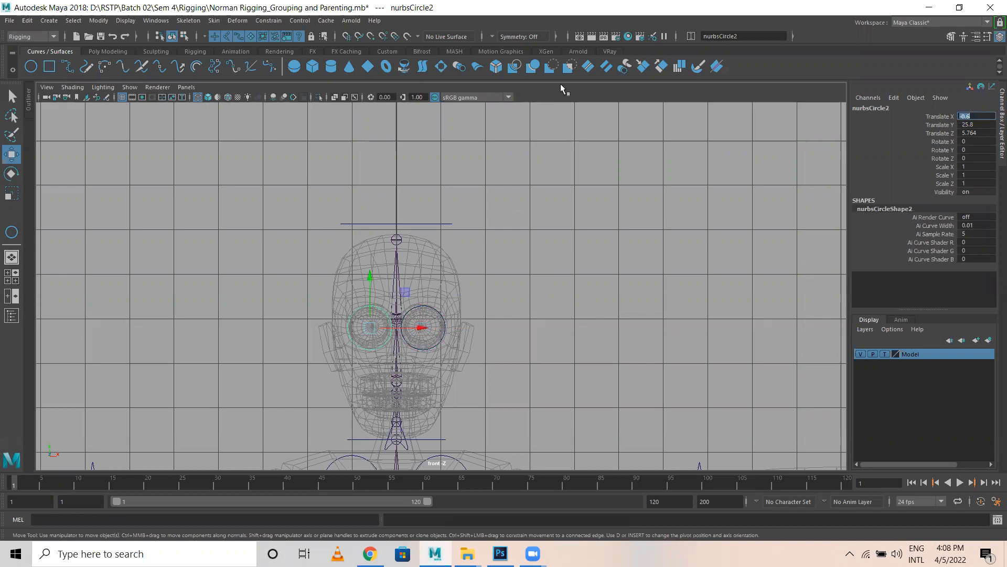
# Freeze the transformations of both eye circles together
pyautogui.press('space')
pyautogui.press('space')
pyautogui.keyDown('alt'); pyautogui.moveTo(389, 232); pyautogui.dragTo(157, 194); pyautogui.keyUp('alt')
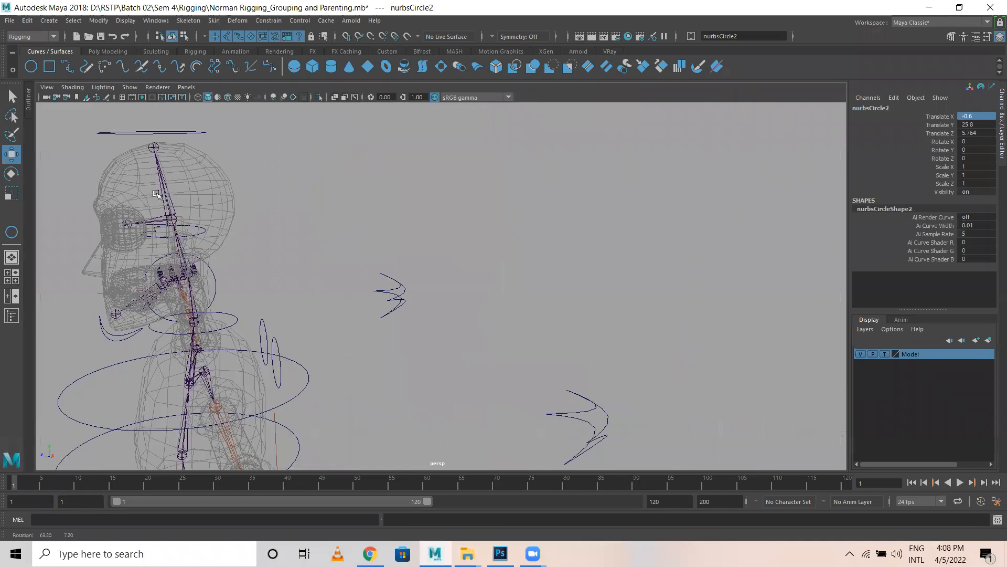
pyautogui.keyDown('alt'); pyautogui.moveTo(156, 194); pyautogui.dragTo(394, 183, button='middle'); pyautogui.keyUp('alt')
pyautogui.moveTo(248, 174); pyautogui.dragTo(165, 278)
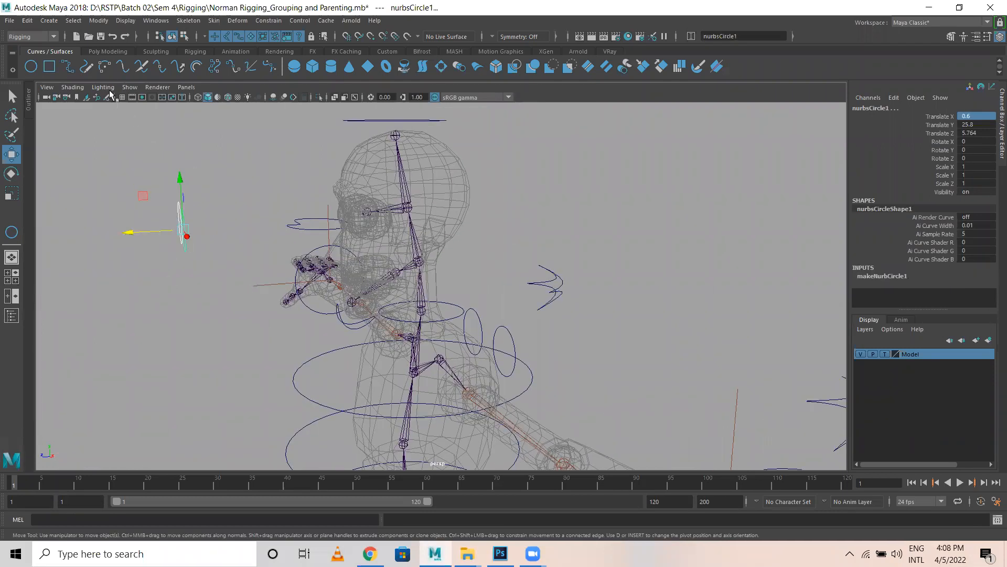
pyautogui.click(101, 21)
pyautogui.click(122, 69)
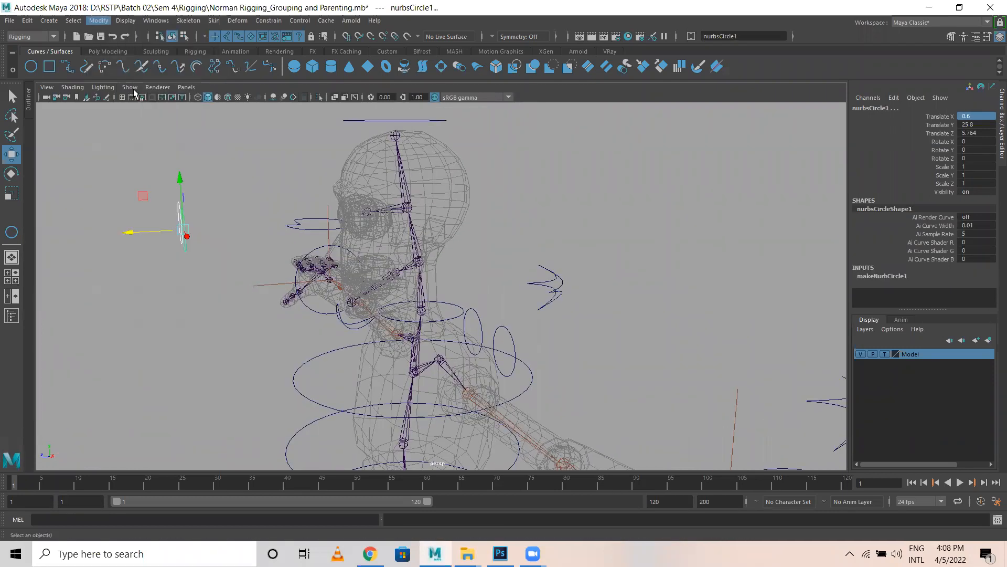
# Rename the circle in front of the character's right eye to RT_EYE
pyautogui.keyDown('alt'); pyautogui.moveTo(177, 257); pyautogui.dragTo(241, 254, button='right'); pyautogui.keyUp('alt')
pyautogui.keyDown('alt'); pyautogui.moveTo(241, 254); pyautogui.dragTo(369, 225); pyautogui.keyUp('alt')
pyautogui.keyDown('alt'); pyautogui.moveTo(369, 225); pyautogui.dragTo(314, 244, button='middle'); pyautogui.keyUp('alt')
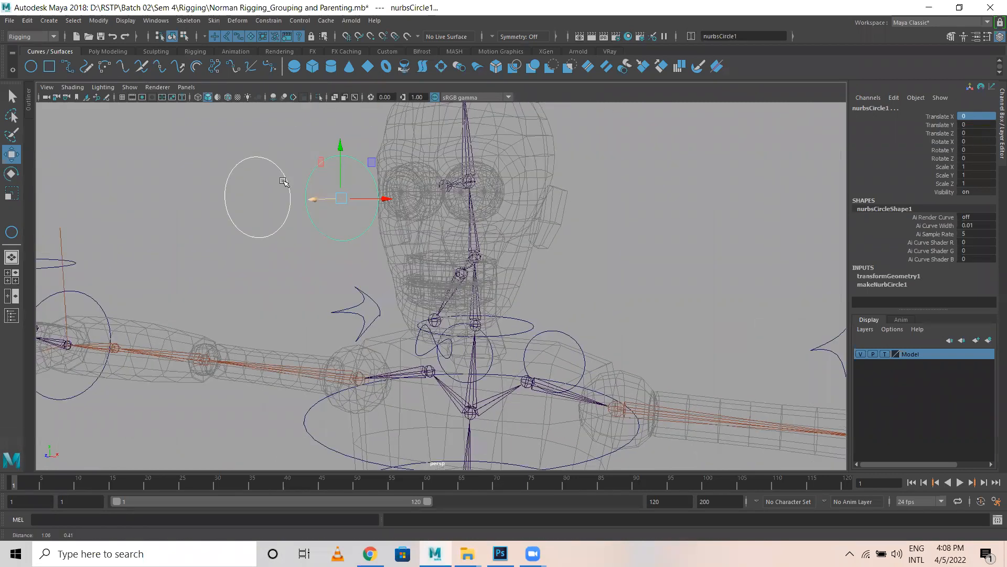
pyautogui.click(288, 189)
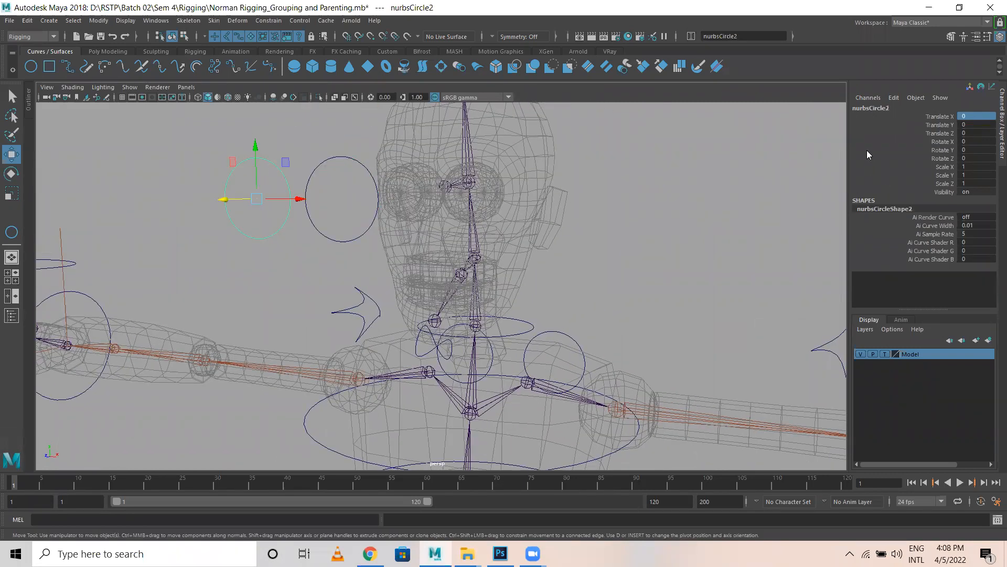
pyautogui.doubleClick(884, 109)
pyautogui.write('RT_EYE')
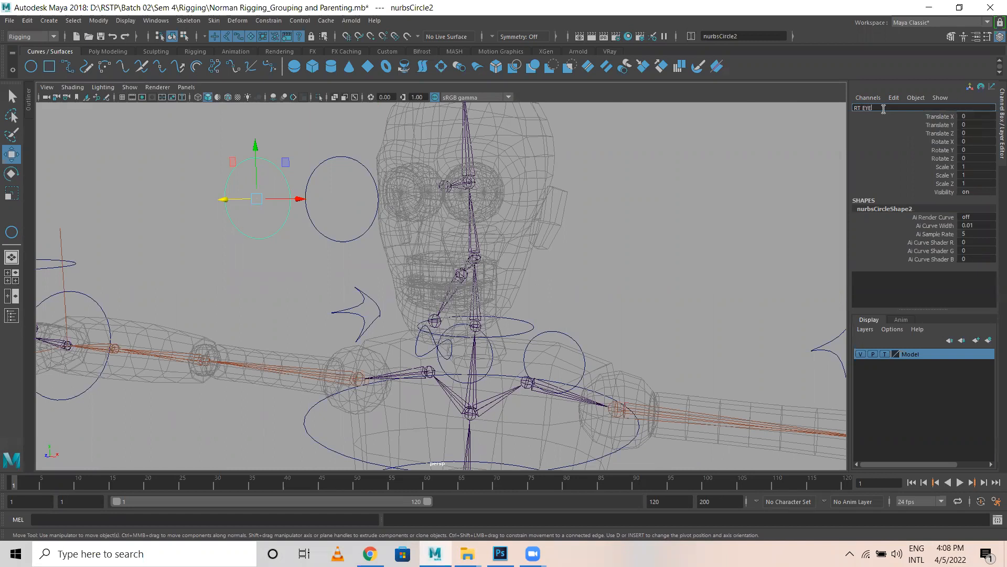
pyautogui.write('T EYE')
pyautogui.press('Return')
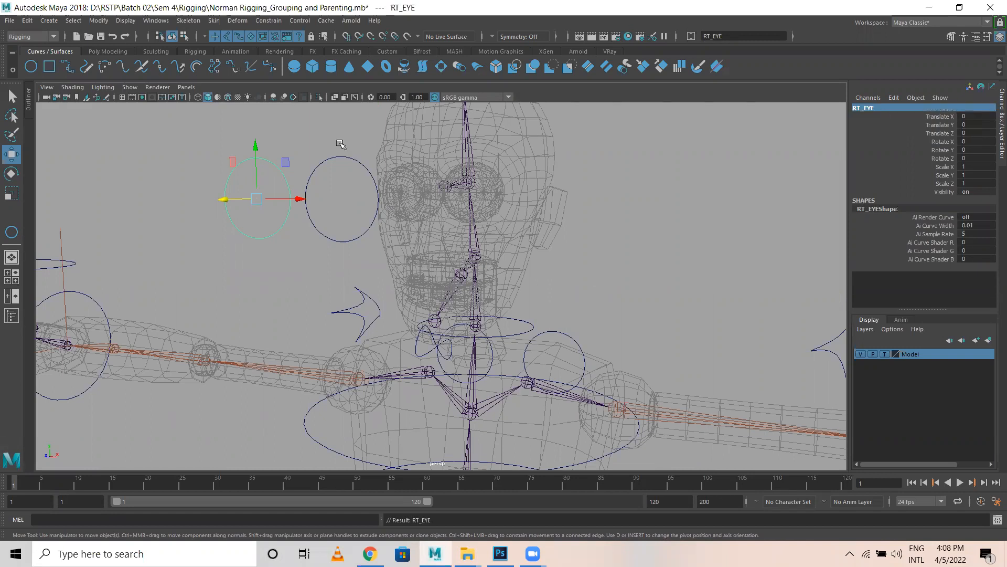
# Rename the circle in front of the character's left eye to LT_EYE
pyautogui.click(340, 158)
pyautogui.doubleClick(875, 109)
pyautogui.write('L')
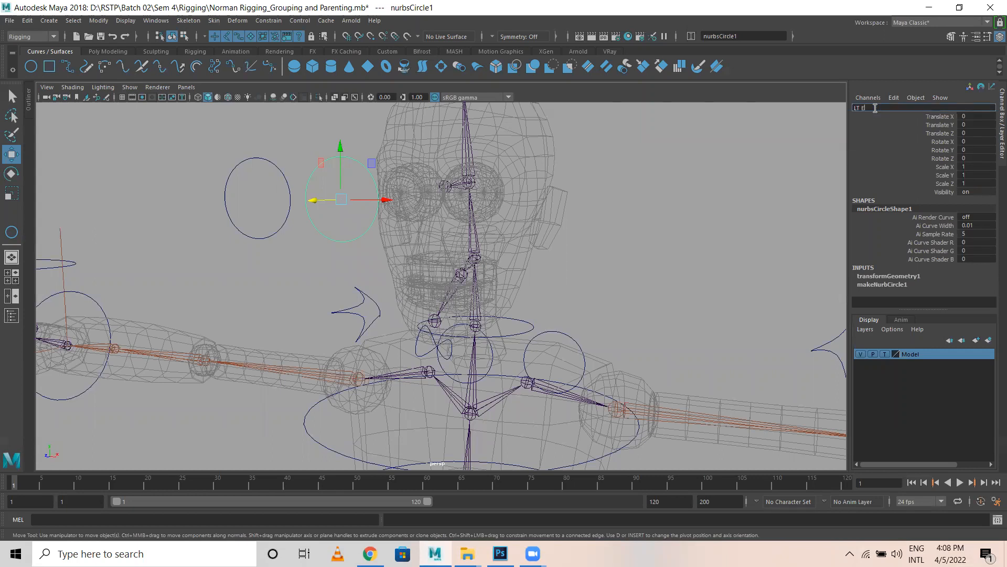
pyautogui.press('Return')
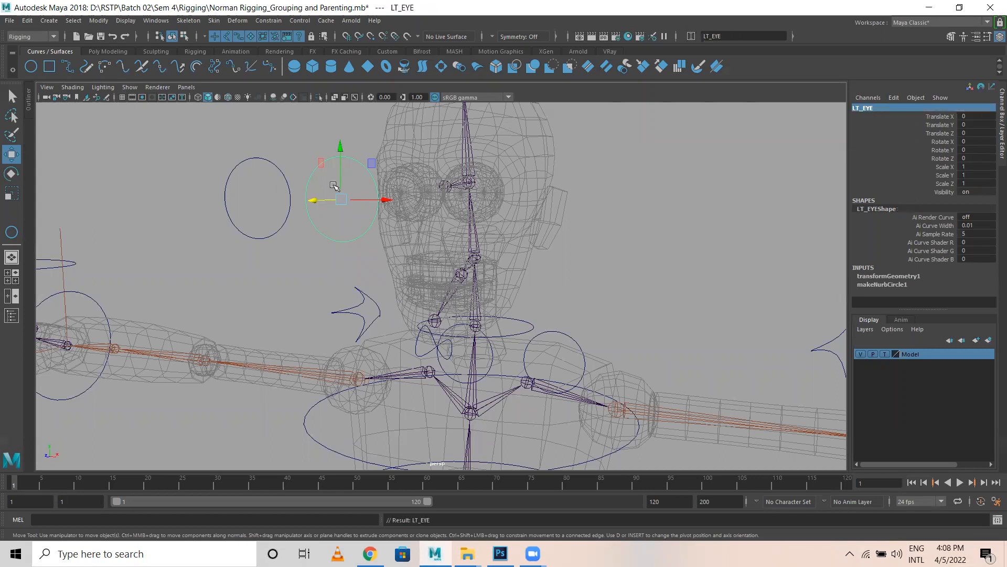
# Duplicate RT_EYE, center the copy between the eyes at Translate X 0.6, and scale it into a wide oval enclosing both circles
pyautogui.click(285, 212)
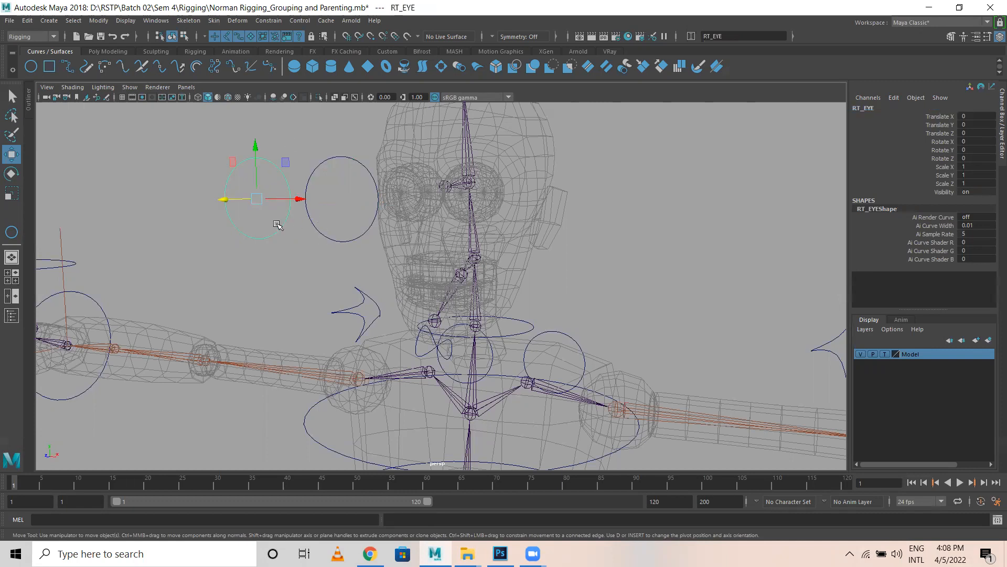
pyautogui.press('space')
pyautogui.press('space')
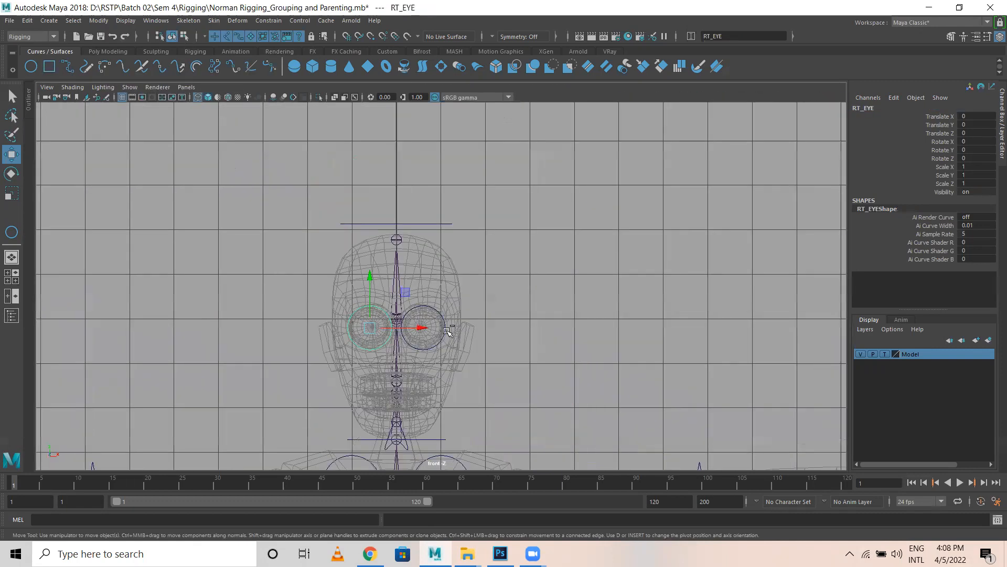
pyautogui.hotkey('ctrl', 'd')
pyautogui.moveTo(420, 329); pyautogui.dragTo(486, 330)
pyautogui.press('r')
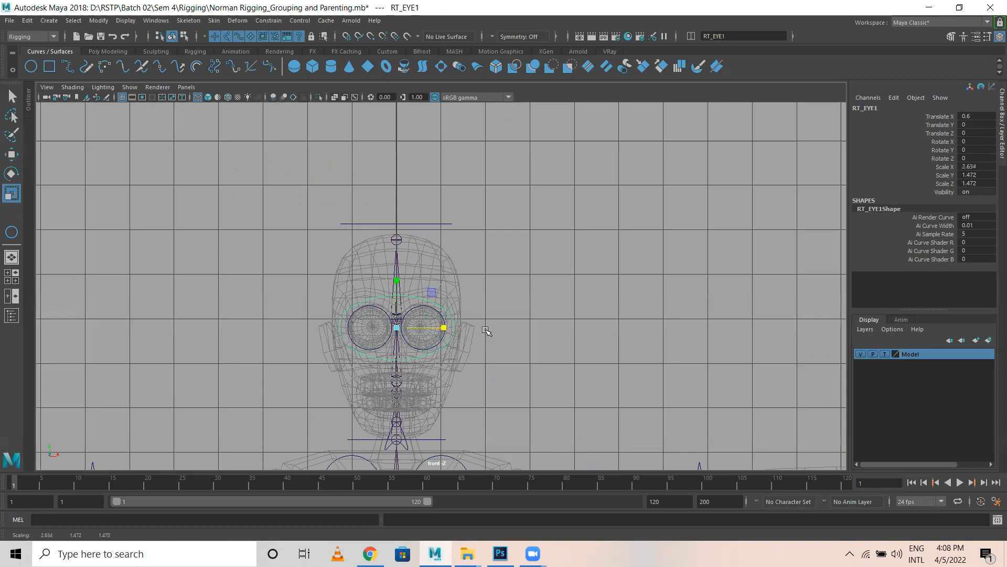
# Rename the oval around the two eye circles to EYE_Ctrl and freeze its transformations
pyautogui.press('space')
pyautogui.press('space')
pyautogui.doubleClick(885, 105)
pyautogui.write('EYE_Ctrl')
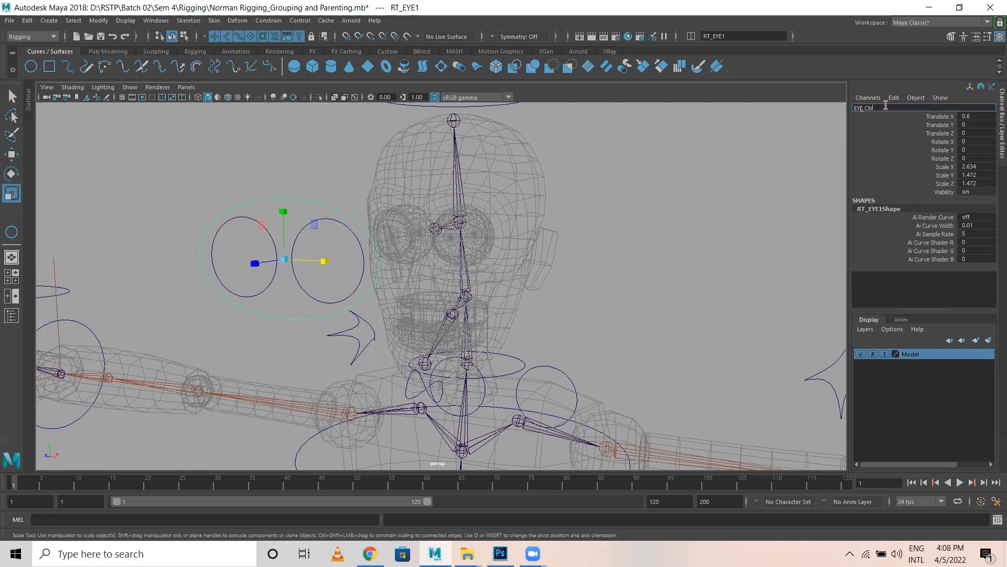
pyautogui.press('Return')
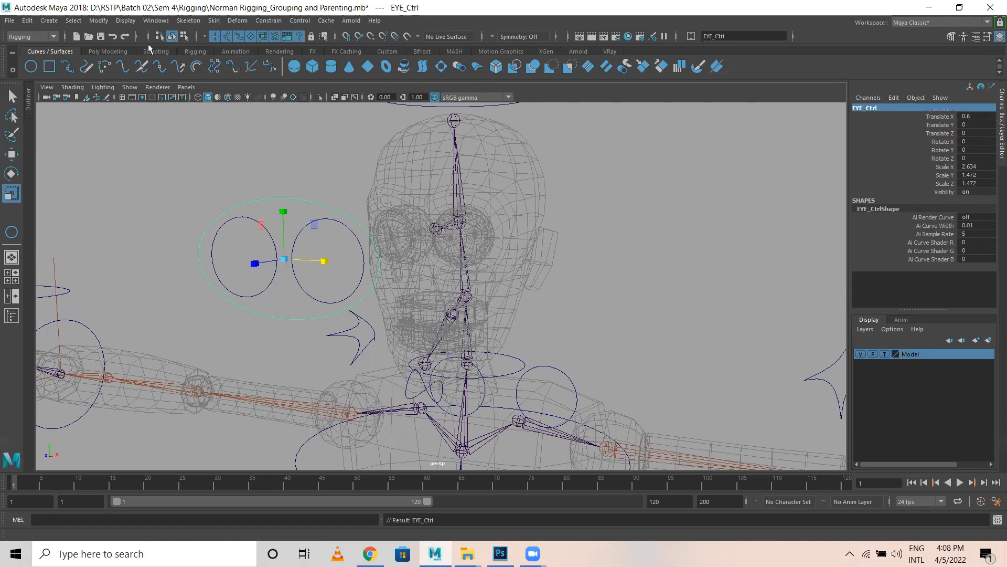
pyautogui.click(98, 20)
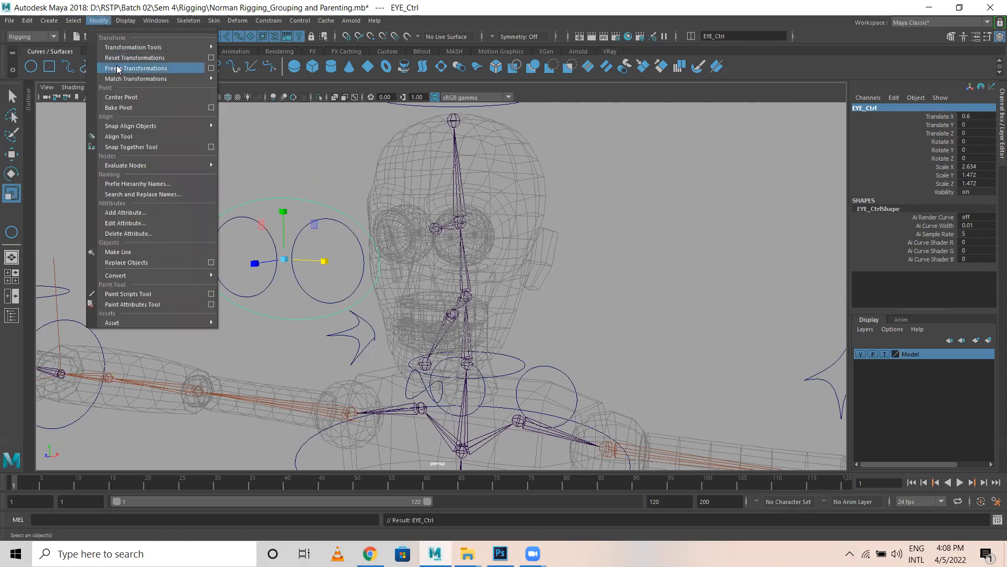
pyautogui.click(120, 68)
pyautogui.click(243, 223)
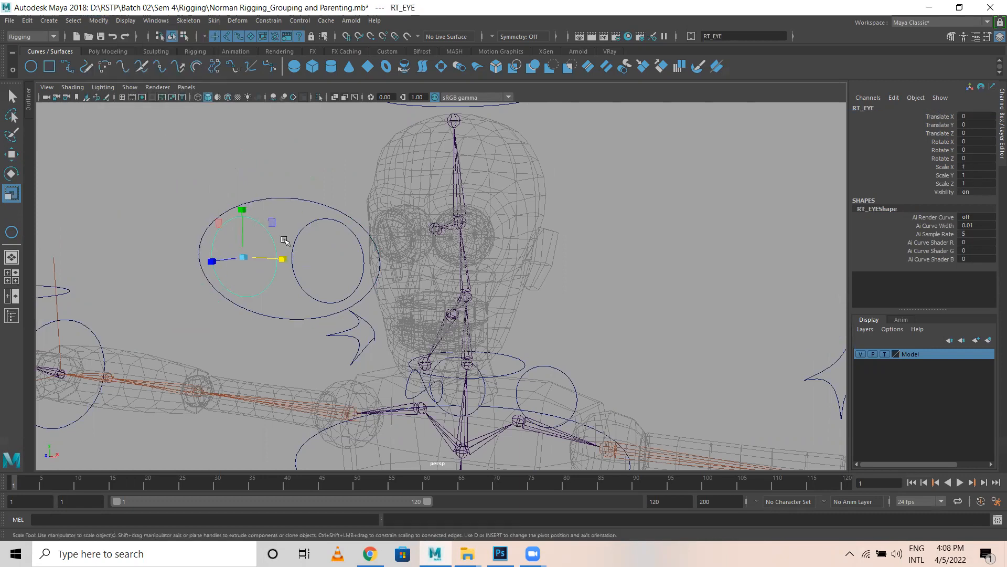
pyautogui.press('q')
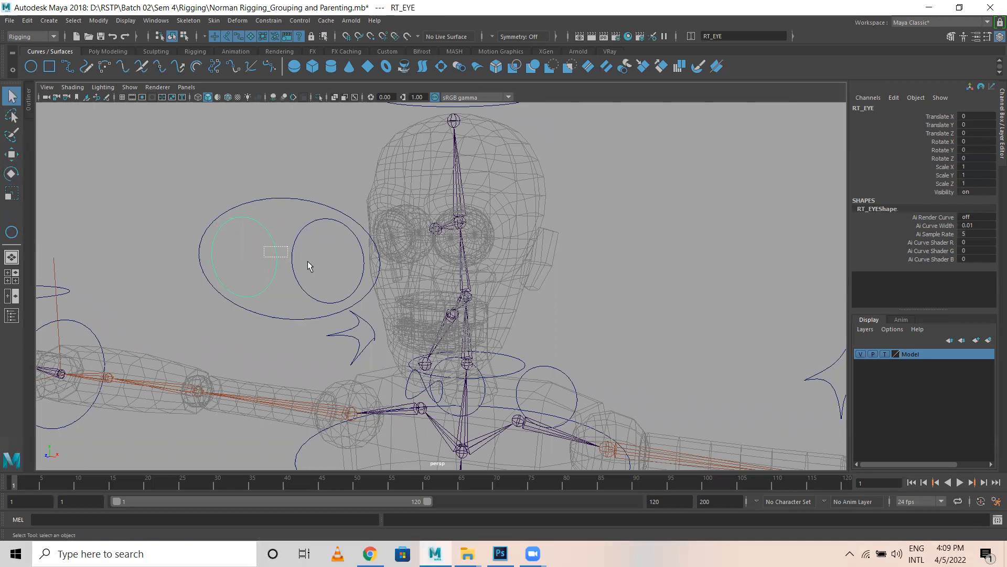
pyautogui.moveTo(307, 261); pyautogui.dragTo(314, 263)
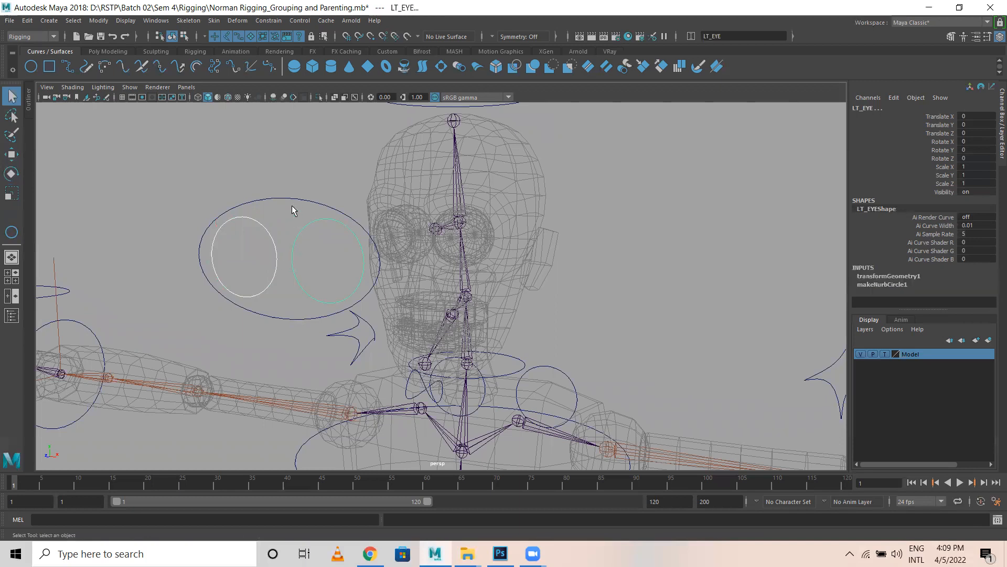
pyautogui.click(290, 341)
# Take the Model layer out of template display and aim-constrain the left eye mesh to LT_EYE with Maintain offset
pyautogui.moveTo(300, 220); pyautogui.dragTo(316, 249)
pyautogui.keyDown('alt'); pyautogui.moveTo(316, 266); pyautogui.dragTo(357, 271, button='right'); pyautogui.keyUp('alt')
pyautogui.click(883, 354)
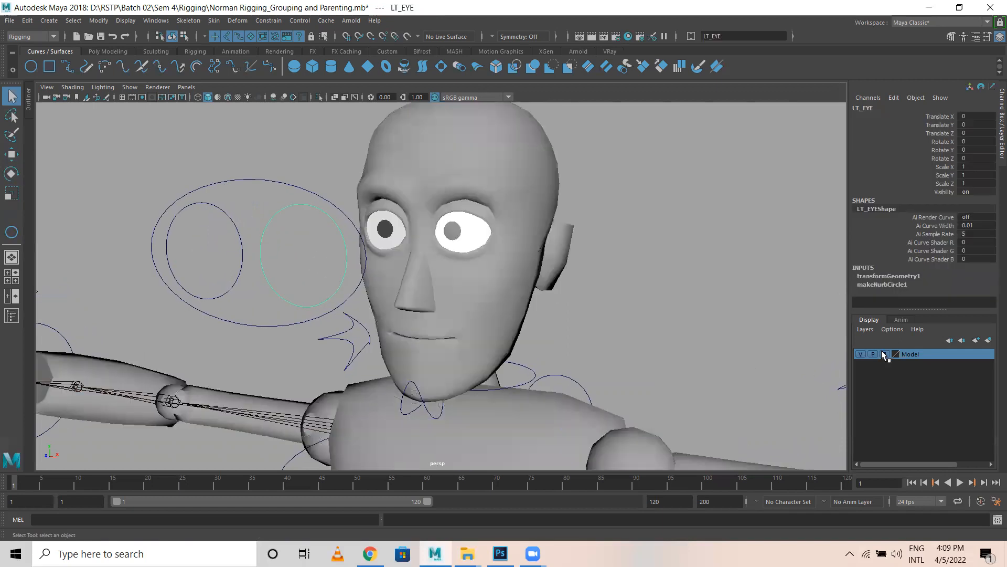
pyautogui.keyDown('shift'); pyautogui.click(478, 235); pyautogui.keyUp('shift')
pyautogui.keyDown('alt'); pyautogui.moveTo(462, 307); pyautogui.dragTo(501, 307); pyautogui.keyUp('alt')
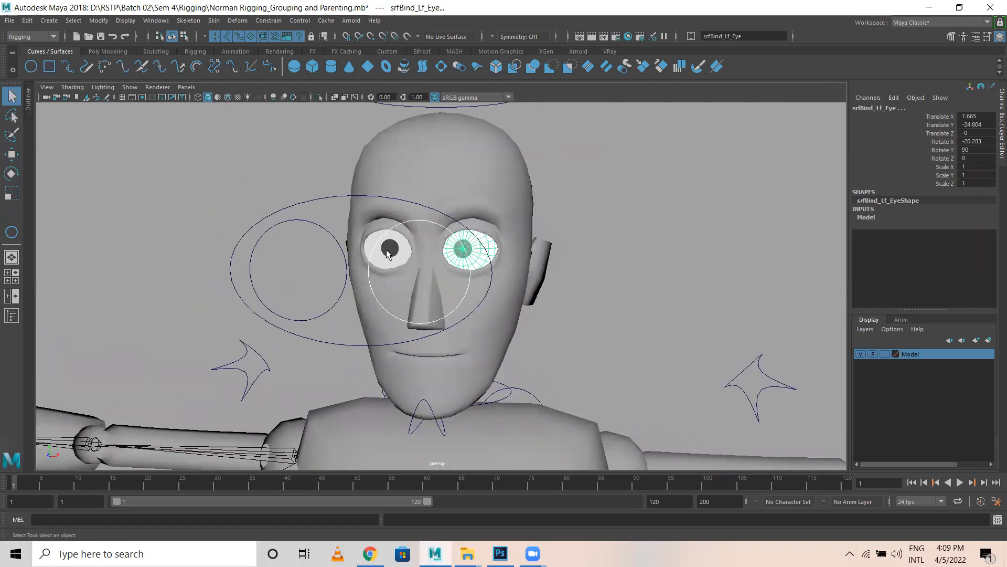
pyautogui.click(269, 21)
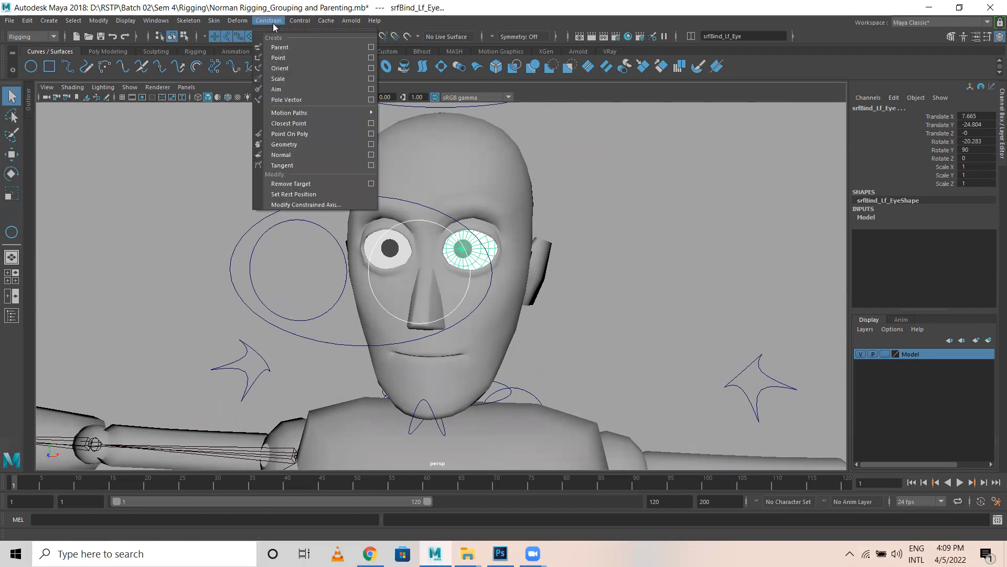
pyautogui.click(371, 90)
pyautogui.moveTo(551, 99); pyautogui.dragTo(483, 83)
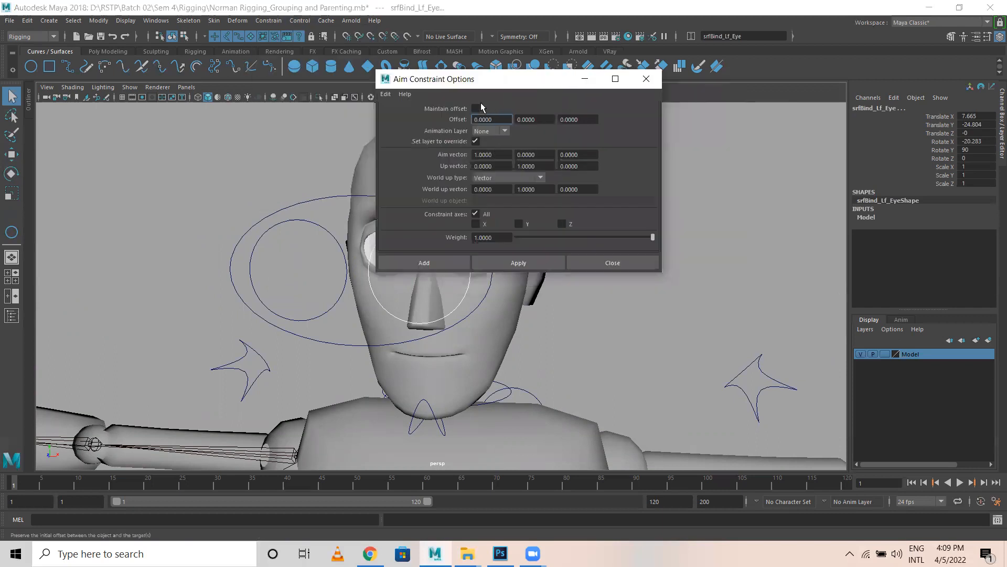
pyautogui.click(412, 259)
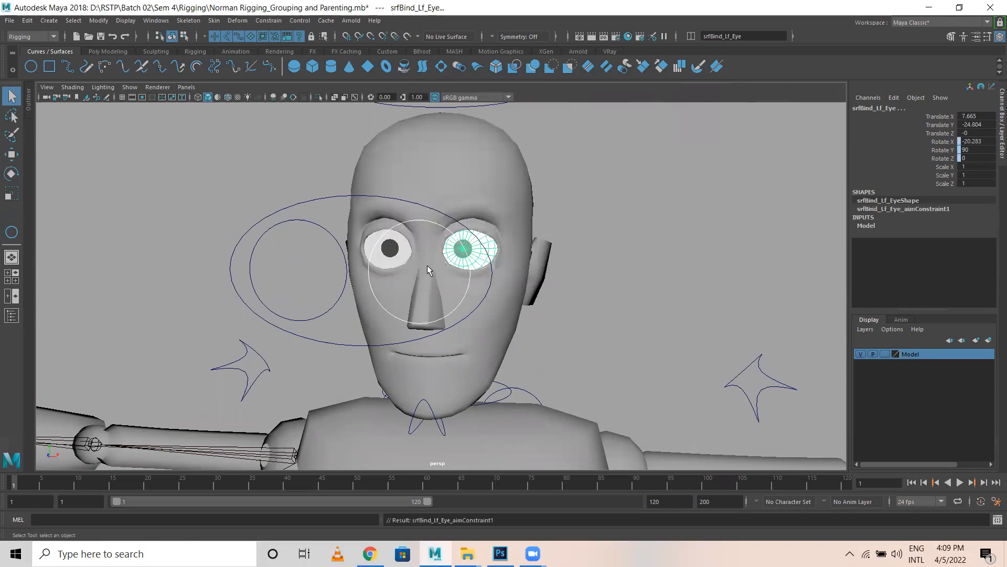
# Aim-constrain the right eye mesh to RT_EYE with the same constraint settings
pyautogui.click(341, 248)
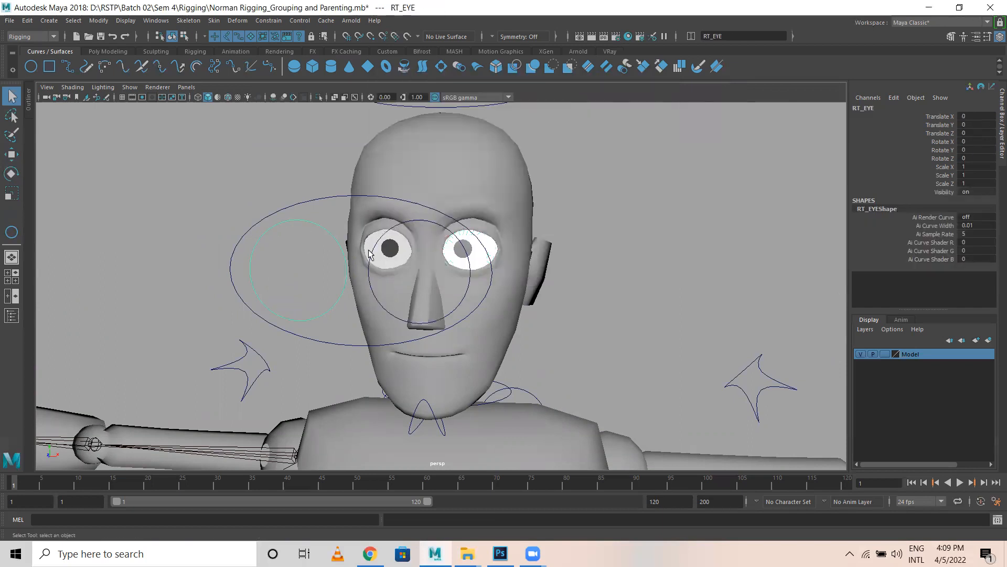
pyautogui.keyDown('shift'); pyautogui.click(384, 256); pyautogui.keyUp('shift')
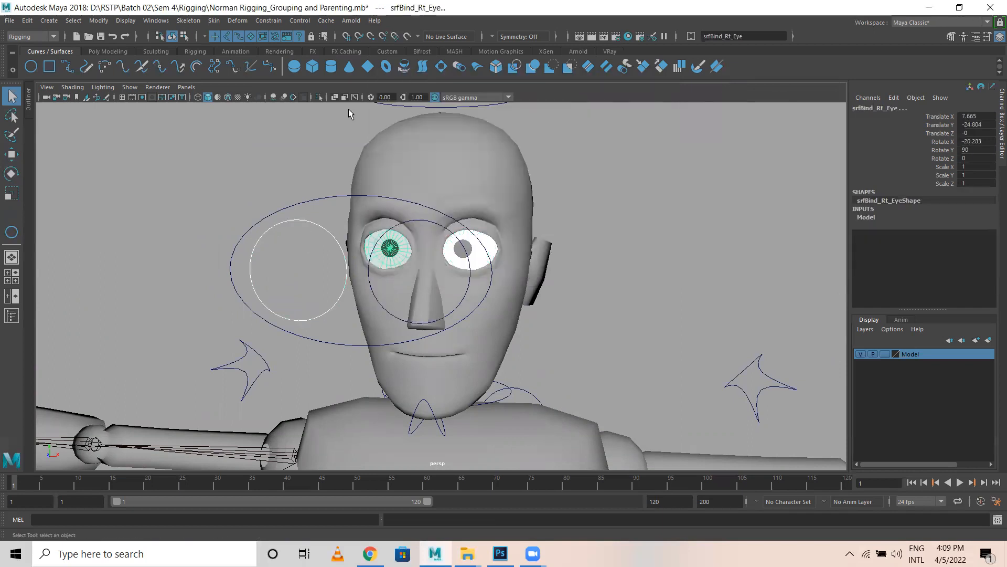
pyautogui.click(268, 20)
pyautogui.click(288, 91)
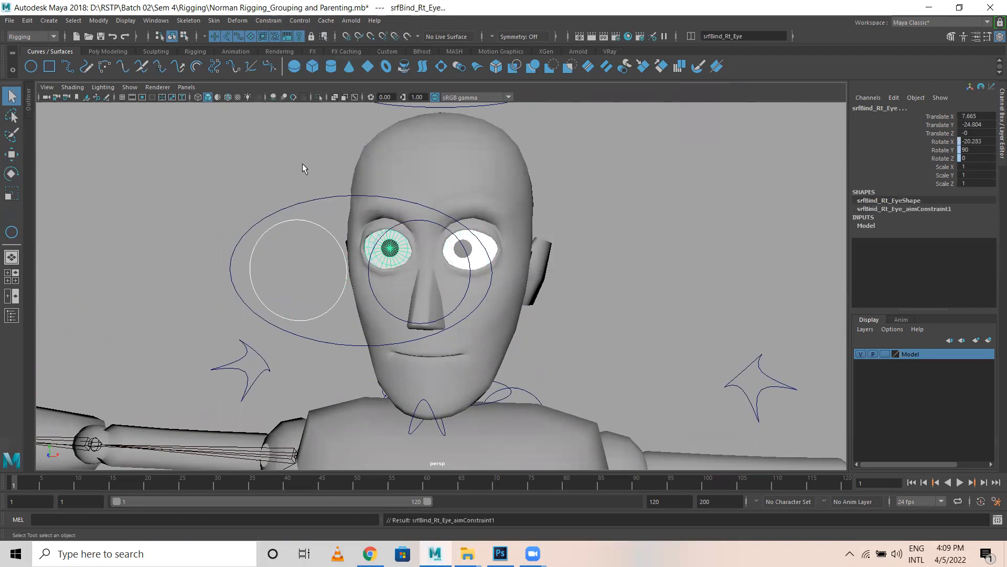
# Test the aim constraints by moving RT_EYE and LT_EYE in turn, undoing each move
pyautogui.keyDown('alt'); pyautogui.moveTo(294, 180); pyautogui.dragTo(279, 173, button='middle'); pyautogui.keyUp('alt')
pyautogui.moveTo(301, 214); pyautogui.dragTo(229, 263)
pyautogui.press('w')
pyautogui.hotkey('ctrl', 'z')
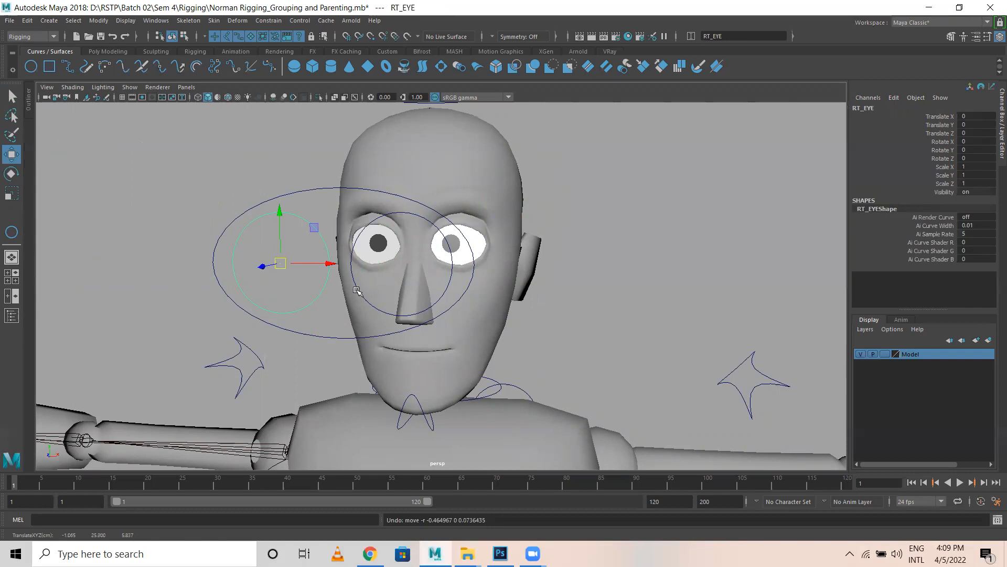
pyautogui.click(356, 289)
pyautogui.moveTo(403, 265); pyautogui.dragTo(525, 247)
pyautogui.hotkey('ctrl', 'z')
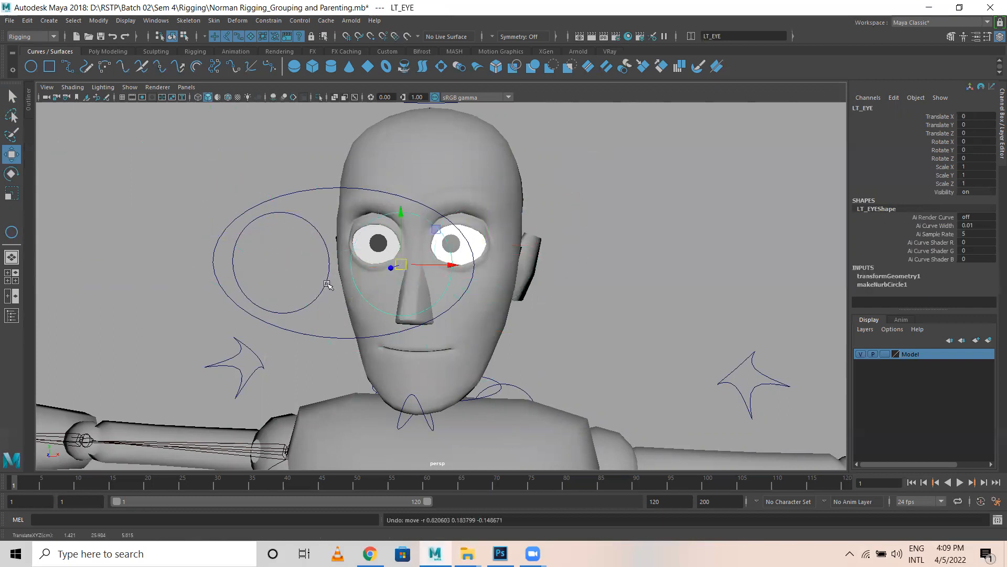
# Parent the RT_EYE and LT_EYE circles under EYE_Ctrl
pyautogui.keyDown('alt'); pyautogui.moveTo(381, 302); pyautogui.dragTo(324, 301); pyautogui.keyUp('alt')
pyautogui.keyDown('shift'); pyautogui.moveTo(84, 211); pyautogui.dragTo(124, 226); pyautogui.keyUp('shift')
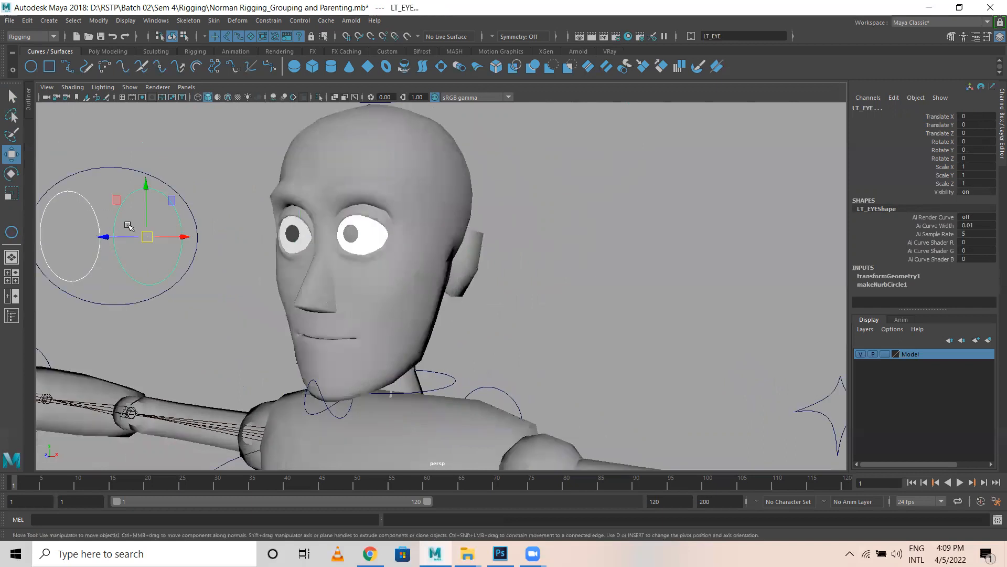
pyautogui.keyDown('shift'); pyautogui.click(107, 173); pyautogui.keyUp('shift')
pyautogui.press('p')
# Parent EYE_Ctrl under Neck_Ctrl and select Neck_Ctrl to check the hierarchy
pyautogui.click(200, 244)
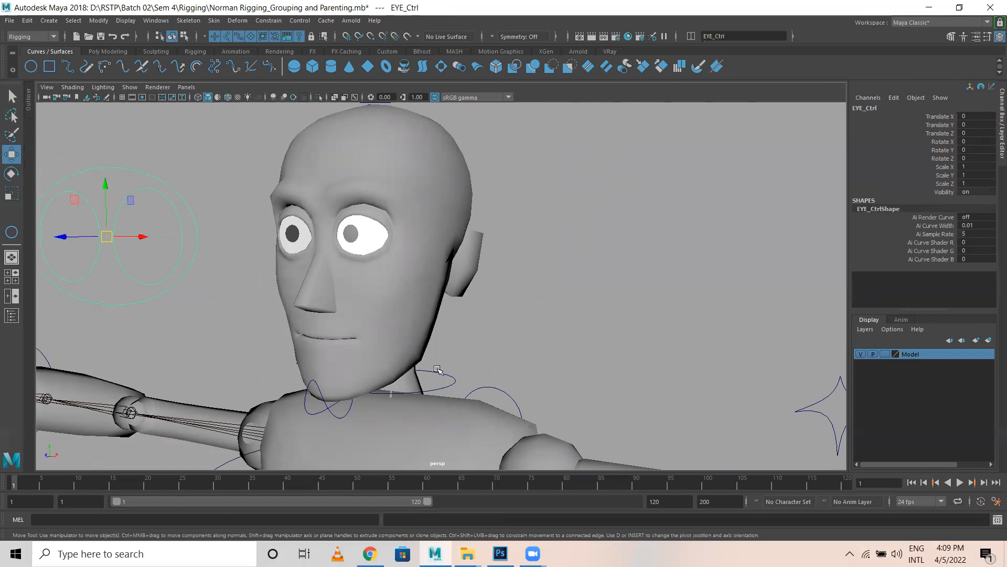
pyautogui.keyDown('shift'); pyautogui.click(461, 376); pyautogui.keyUp('shift')
pyautogui.press('p')
pyautogui.click(456, 378)
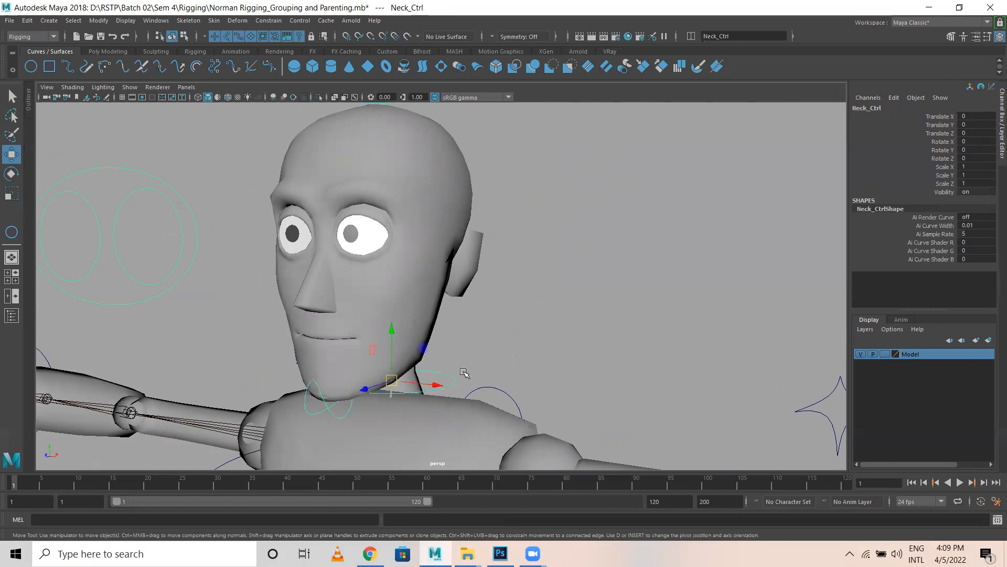
# Test the hierarchy by rotating Neck_Ctrl and moving EYE_Ctrl in turn, undoing each transformation
pyautogui.scroll(-3, 464, 372)
pyautogui.keyDown('alt'); pyautogui.moveTo(463, 371); pyautogui.dragTo(472, 382); pyautogui.keyUp('alt')
pyautogui.press('e')
pyautogui.moveTo(458, 315); pyautogui.dragTo(406, 304)
pyautogui.hotkey('ctrl', 'z')
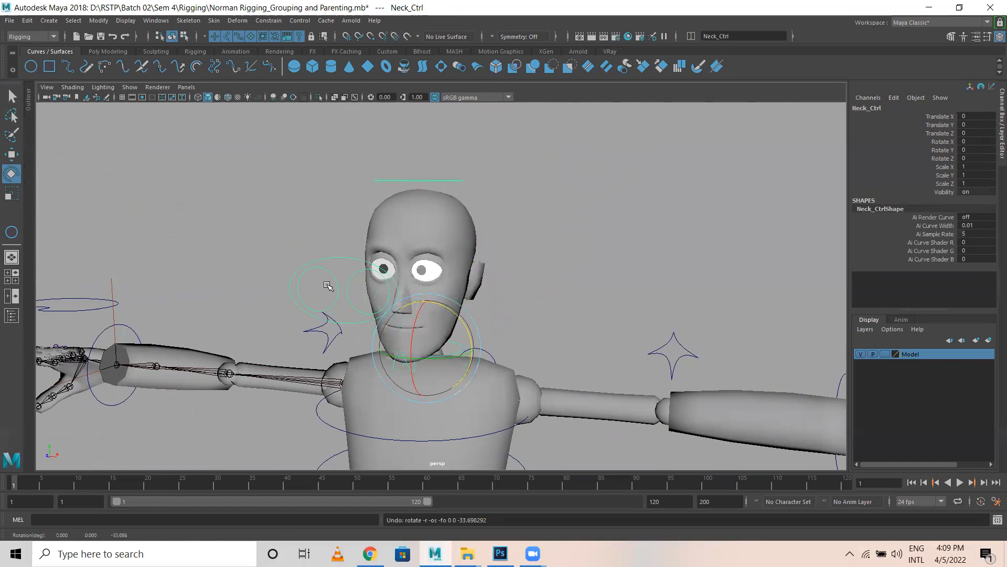
pyautogui.click(340, 269)
pyautogui.press('w')
pyautogui.moveTo(342, 290); pyautogui.dragTo(297, 349)
pyautogui.hotkey('ctrl', 'z')
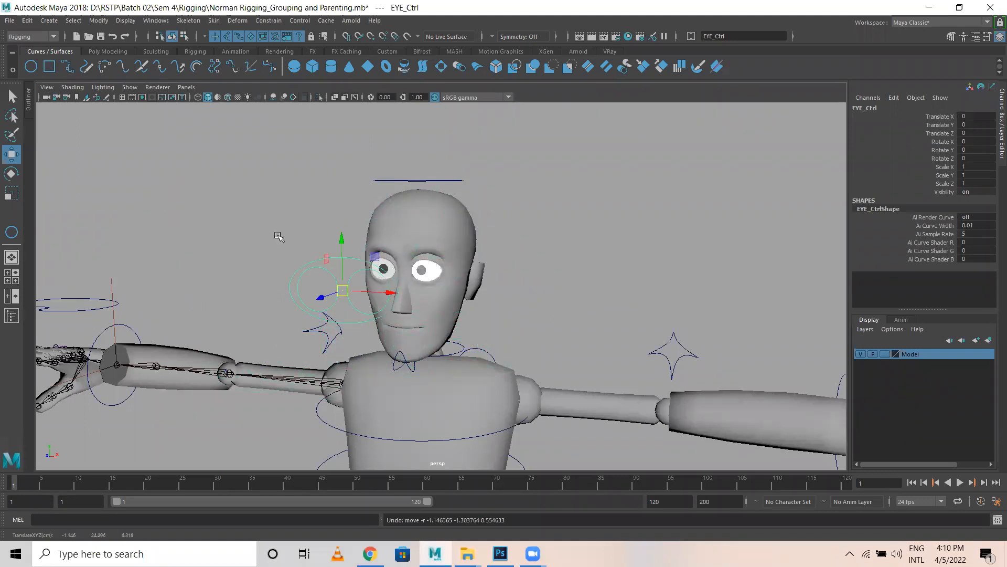
# Save the scene and display the whole character in wireframe with nothing selected
pyautogui.click(262, 213)
pyautogui.hotkey('ctrl', 's')
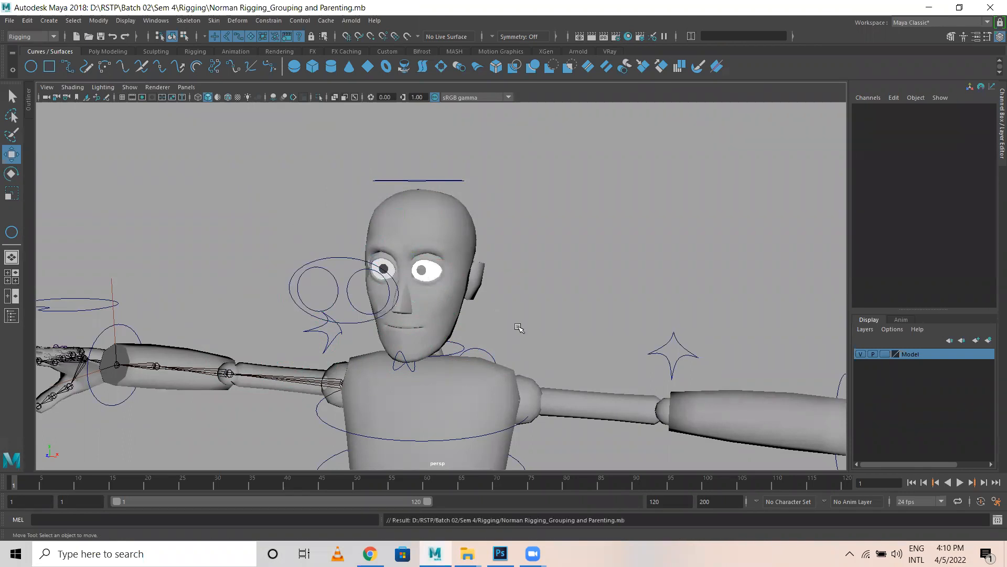
pyautogui.scroll(-5, 519, 327)
pyautogui.keyDown('alt'); pyautogui.moveTo(537, 359); pyautogui.dragTo(482, 212, button='middle'); pyautogui.keyUp('alt')
pyautogui.keyDown('alt'); pyautogui.moveTo(544, 265); pyautogui.dragTo(392, 322, button='right'); pyautogui.keyUp('alt')
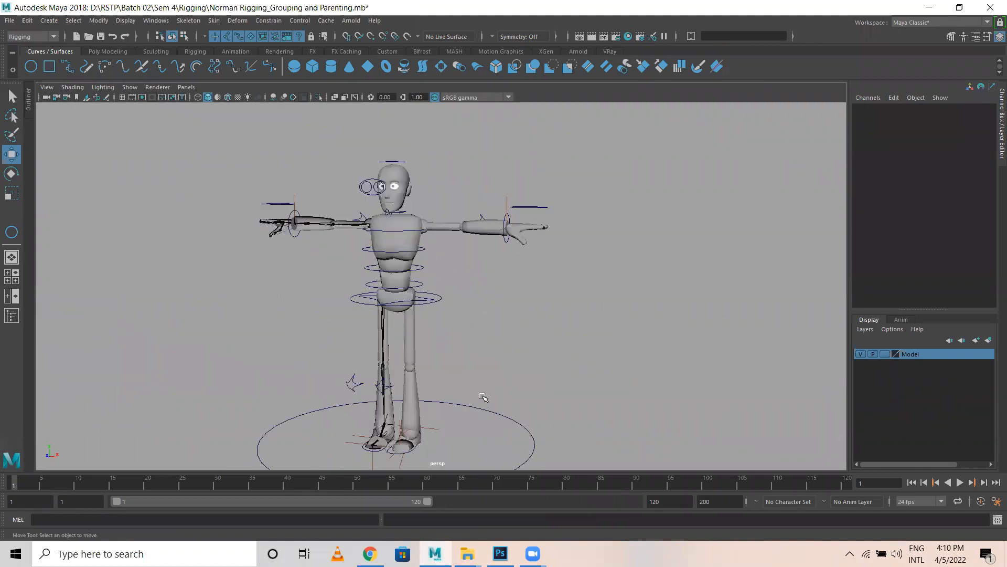
pyautogui.keyDown('alt'); pyautogui.moveTo(488, 395); pyautogui.dragTo(427, 366); pyautogui.keyUp('alt')
pyautogui.keyDown('alt'); pyautogui.moveTo(427, 366); pyautogui.dragTo(584, 376, button='right'); pyautogui.keyUp('alt')
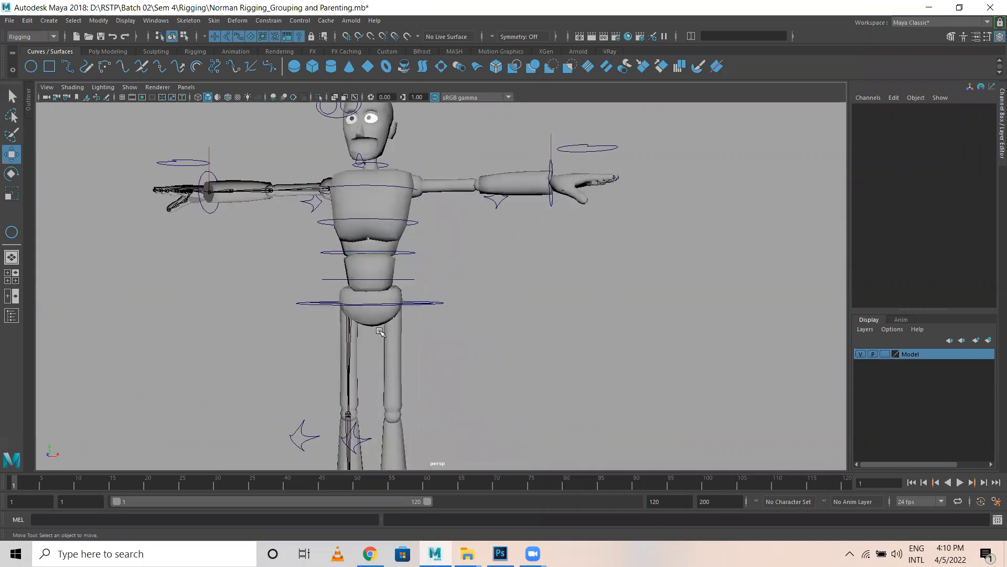
pyautogui.press('4')
pyautogui.click(390, 263)
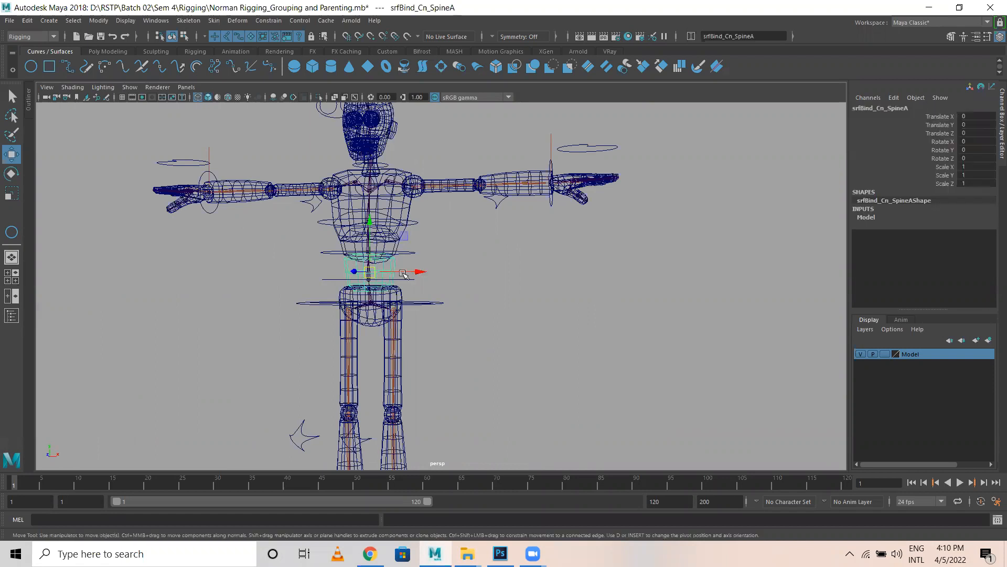
pyautogui.click(726, 360)
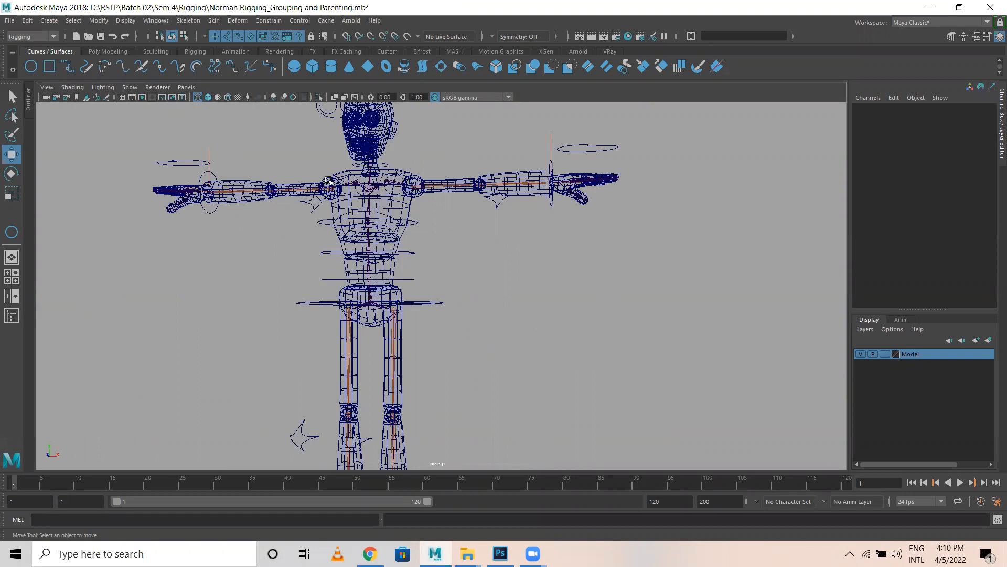
# Restrict the perspective view to show only polygons, hiding curves, joints and all other object types
pyautogui.click(130, 87)
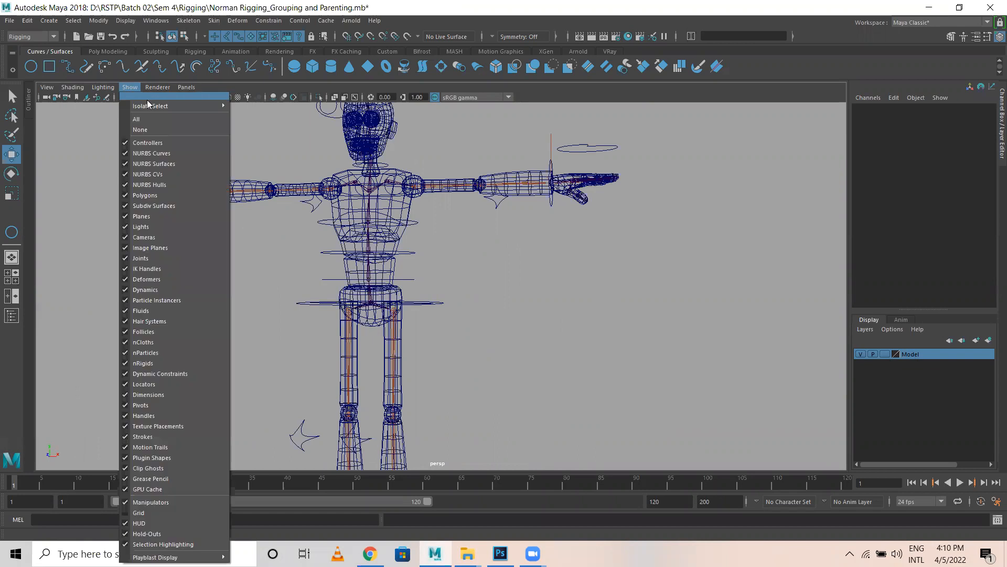
pyautogui.click(140, 130)
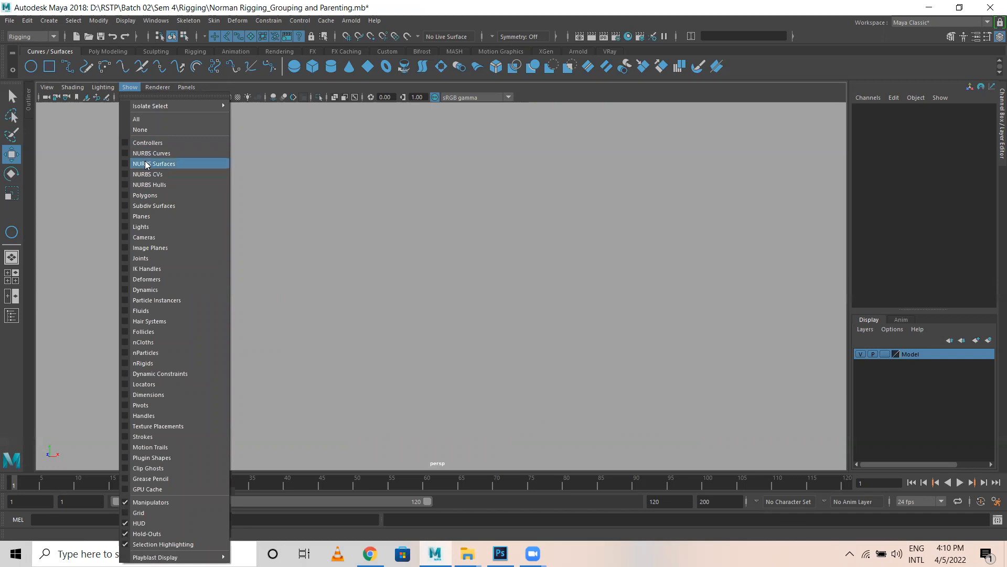
pyautogui.click(150, 196)
# Select all of the character's polygon meshes, leaving both eye meshes out of the selection
pyautogui.scroll(-3, 409, 288)
pyautogui.click(397, 350)
pyautogui.scroll(3, 310, 293)
pyautogui.scroll(3, 405, 260)
pyautogui.scroll(3, 471, 419)
pyautogui.click(362, 170)
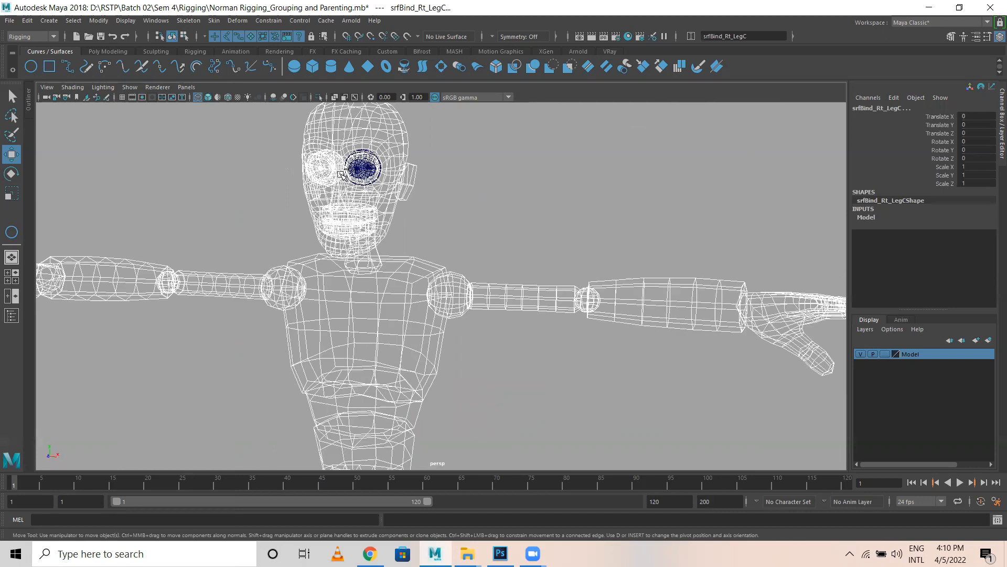
pyautogui.keyDown('shift'); pyautogui.click(324, 170); pyautogui.keyUp('shift')
pyautogui.keyDown('alt'); pyautogui.moveTo(339, 215); pyautogui.dragTo(546, 247); pyautogui.keyUp('alt')
pyautogui.scroll(-5, 451, 231)
pyautogui.keyDown('alt'); pyautogui.moveTo(475, 294); pyautogui.dragTo(498, 314); pyautogui.keyUp('alt')
pyautogui.keyDown('alt'); pyautogui.moveTo(499, 314); pyautogui.dragTo(467, 193, button='middle'); pyautogui.keyUp('alt')
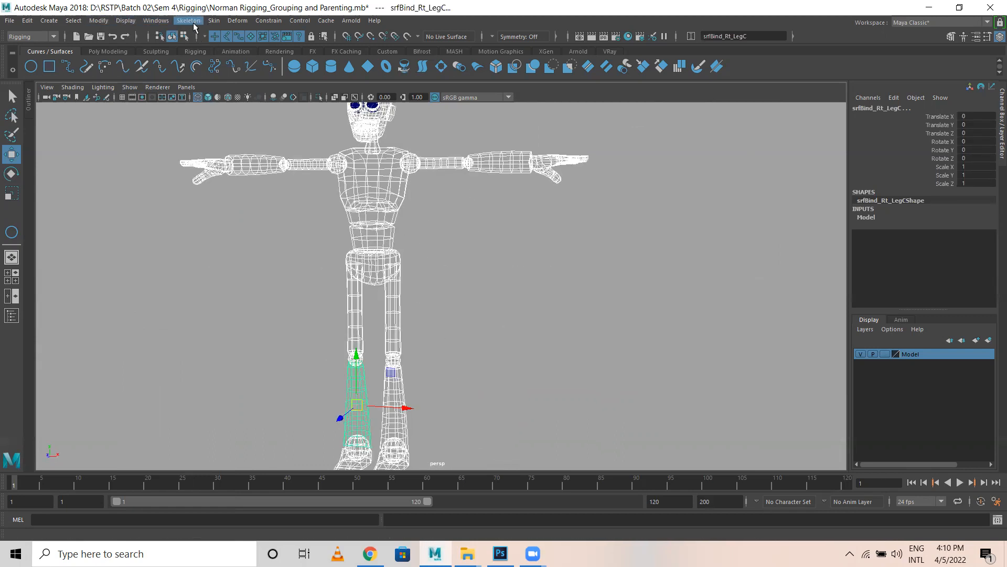
# Switch to the Modeling menu set, combine the selected body meshes into one object, and return to shaded display
pyautogui.click(37, 36)
pyautogui.click(21, 48)
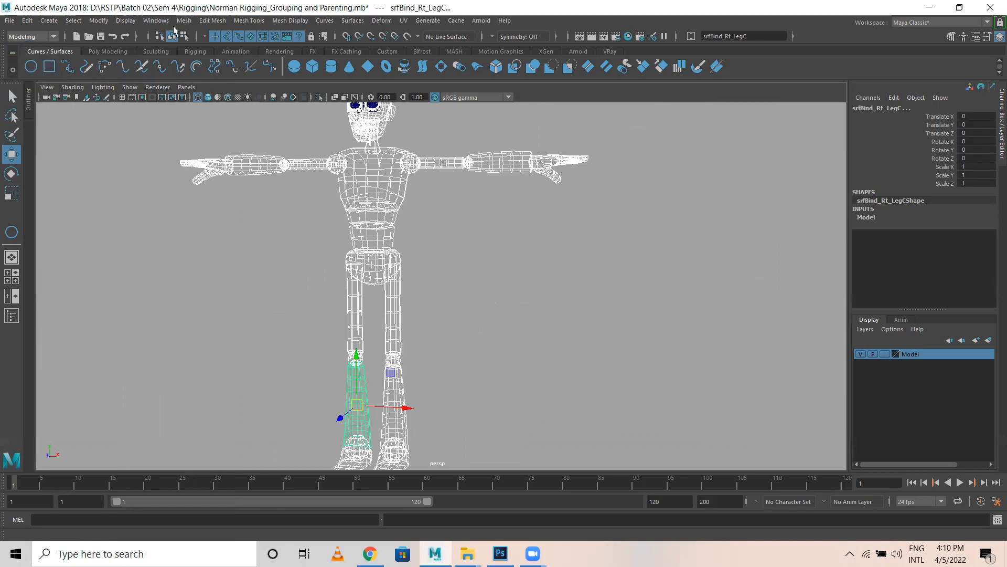
pyautogui.click(184, 21)
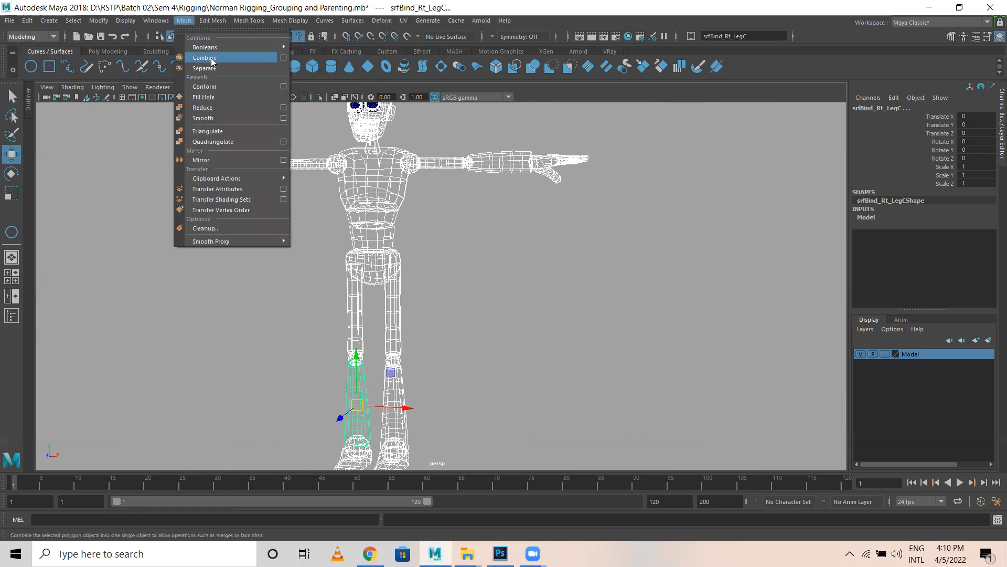
pyautogui.click(204, 58)
pyautogui.click(390, 273)
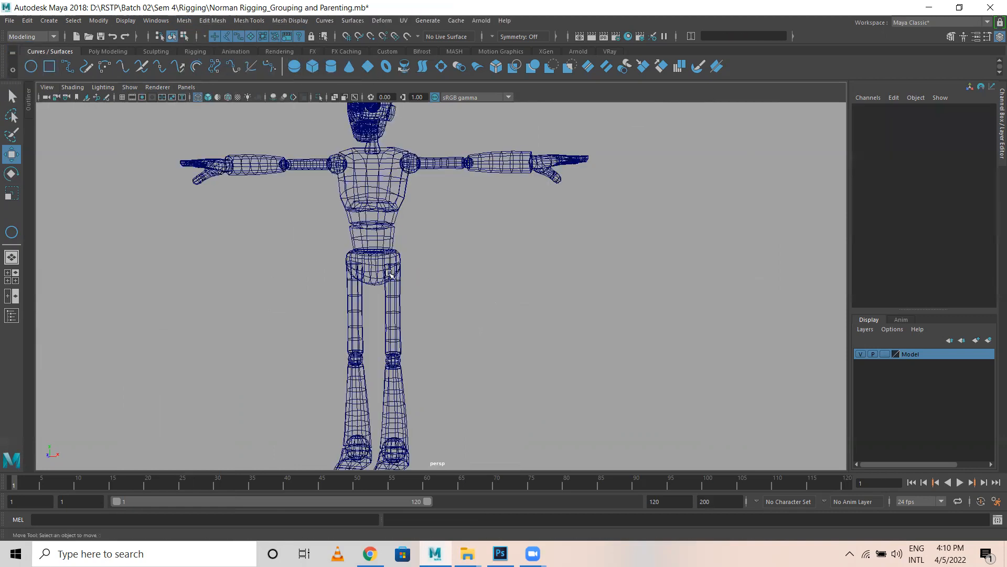
pyautogui.press('a')
pyautogui.press('5')
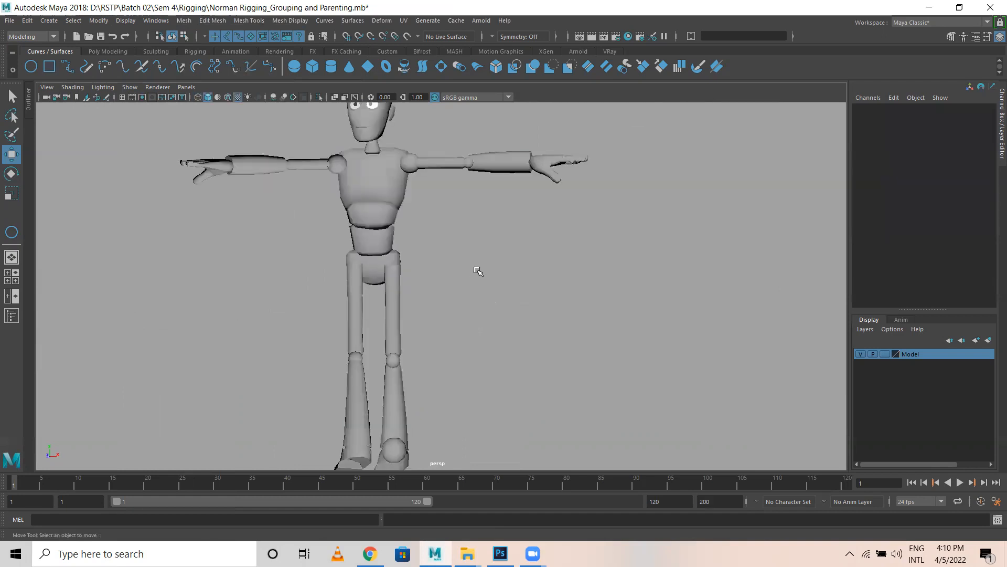
pyautogui.keyDown('alt'); pyautogui.moveTo(495, 268); pyautogui.dragTo(474, 259); pyautogui.keyUp('alt')
# Delete the construction history of the combined body mesh
pyautogui.click(397, 217)
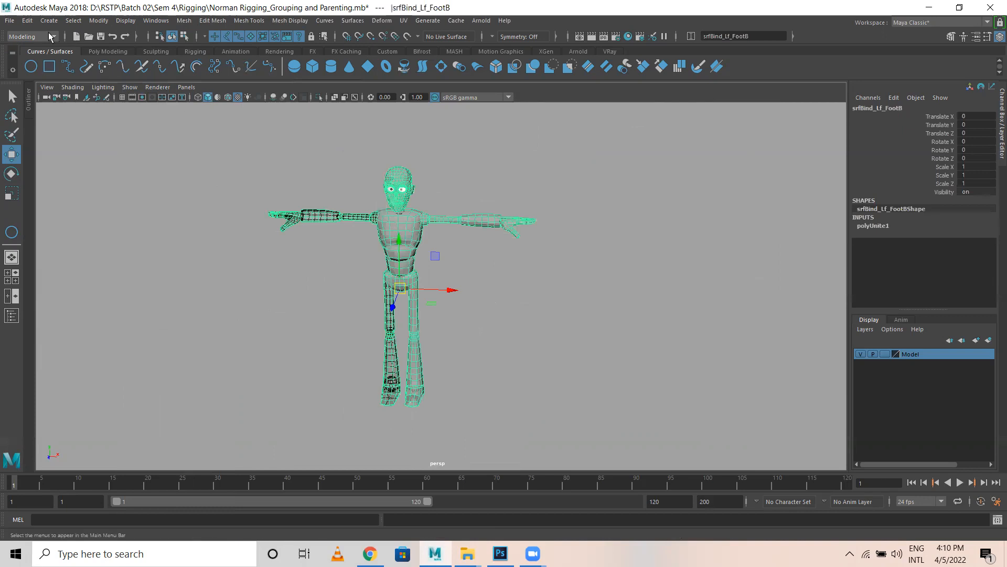
pyautogui.click(27, 22)
pyautogui.moveTo(122, 143)
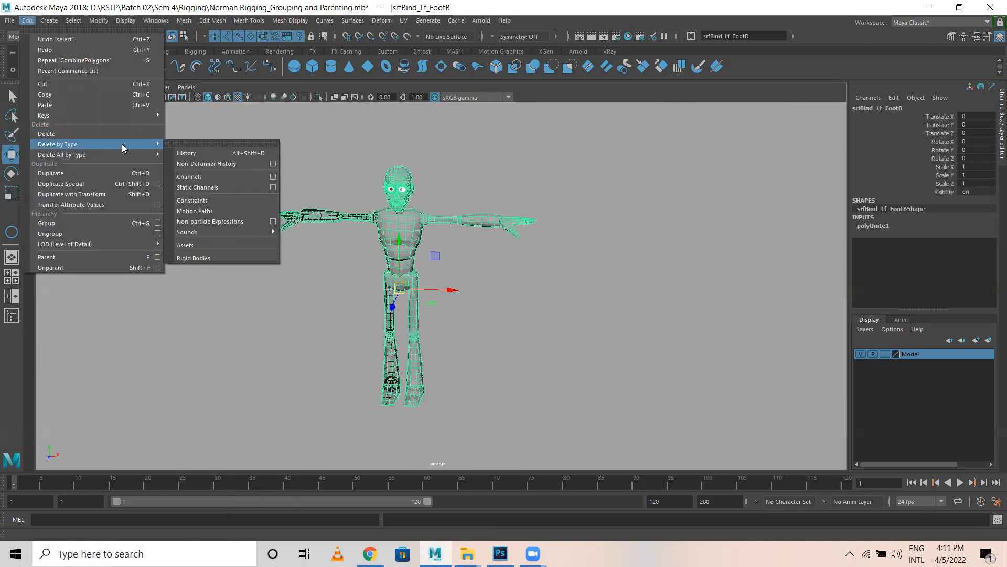
pyautogui.click(201, 154)
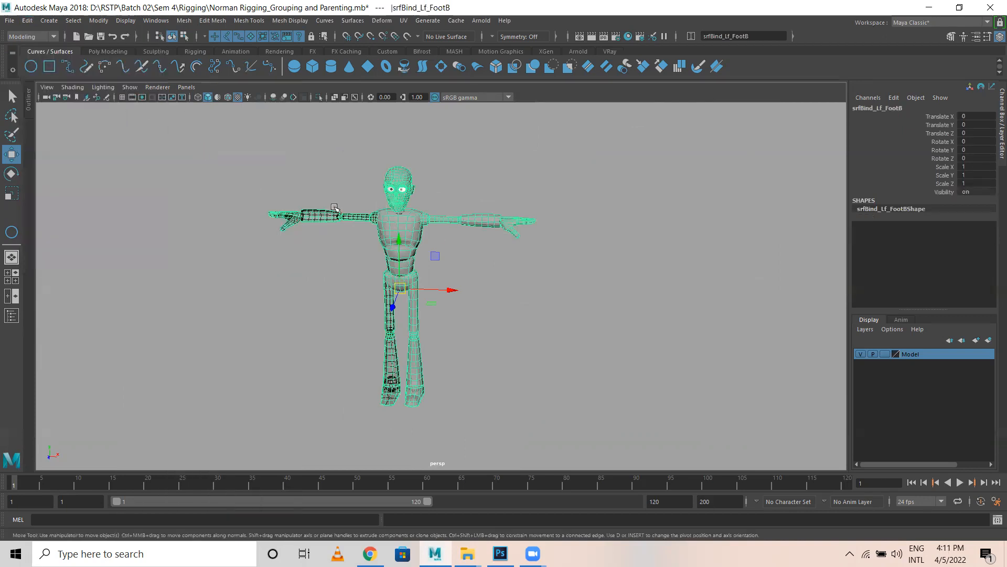
# Show all object types in the perspective view again and clear the selection
pyautogui.keyDown('alt'); pyautogui.moveTo(515, 294); pyautogui.dragTo(510, 278); pyautogui.keyUp('alt')
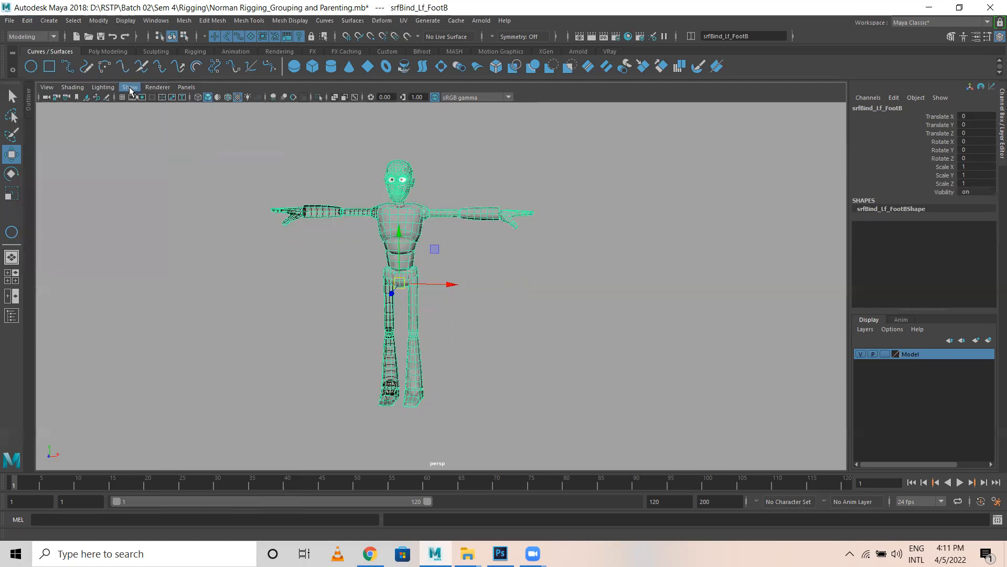
pyautogui.click(140, 117)
pyautogui.click(238, 269)
pyautogui.keyDown('alt'); pyautogui.moveTo(346, 301); pyautogui.dragTo(350, 309); pyautogui.keyUp('alt')
pyautogui.scroll(6, 341, 284)
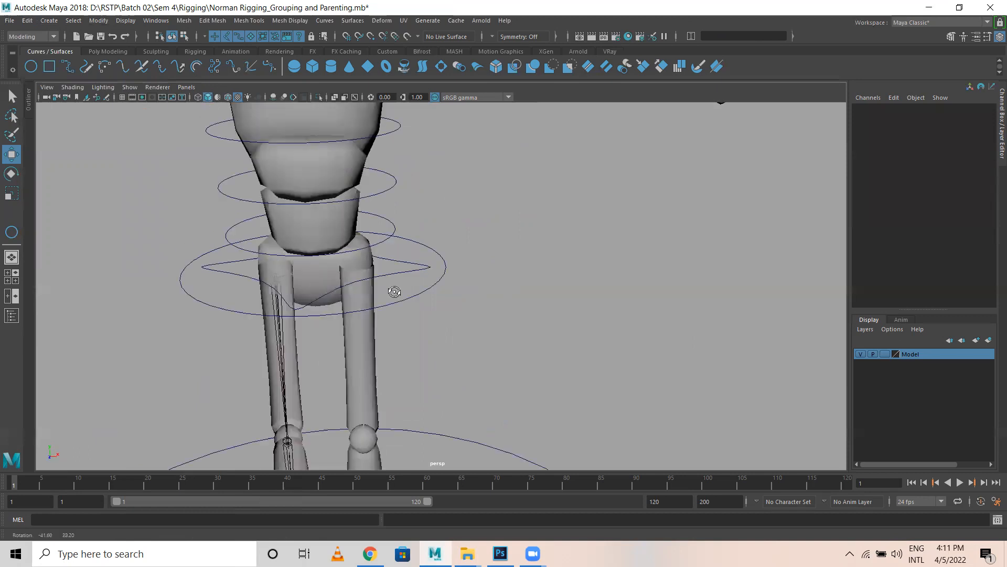
# Select the combined body mesh and the COG root joint, and bind them with Bind Skin from the Rigging menu set
pyautogui.click(357, 155)
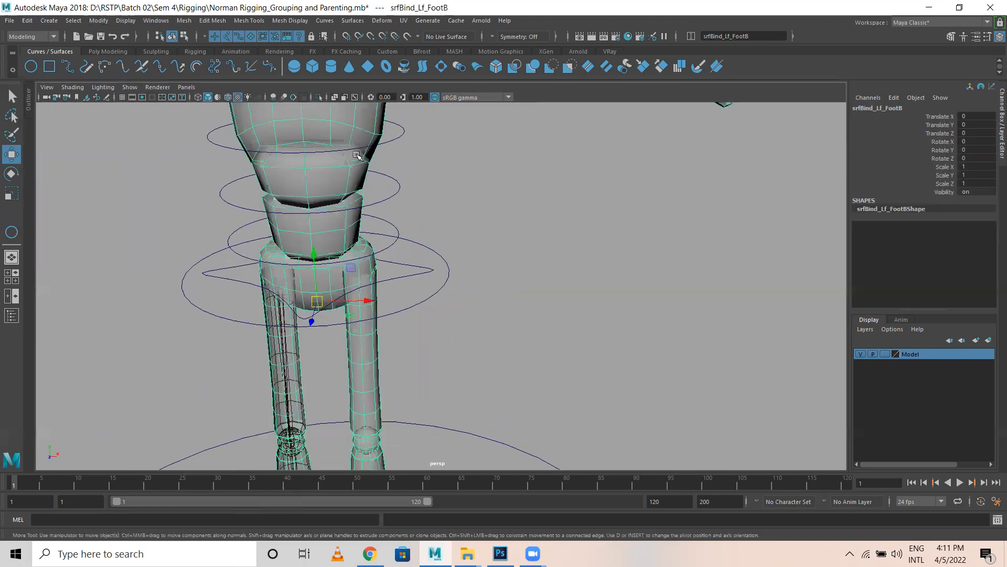
pyautogui.press('4')
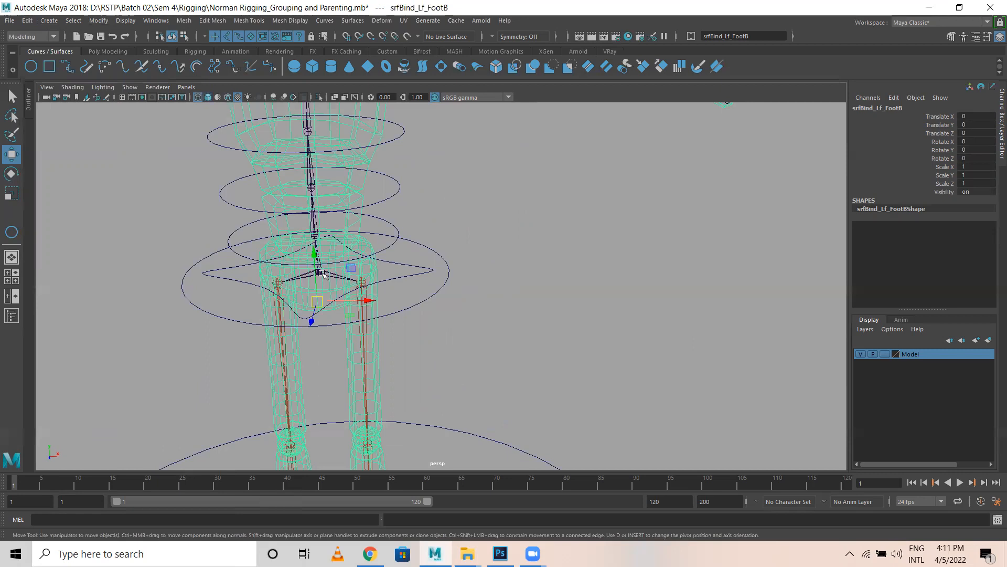
pyautogui.click(321, 273)
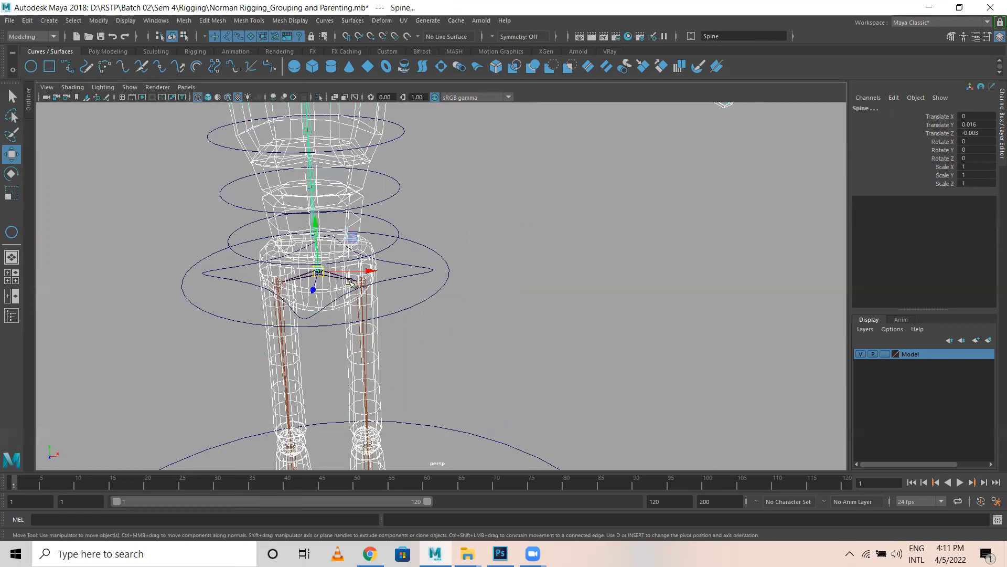
pyautogui.press('Up')
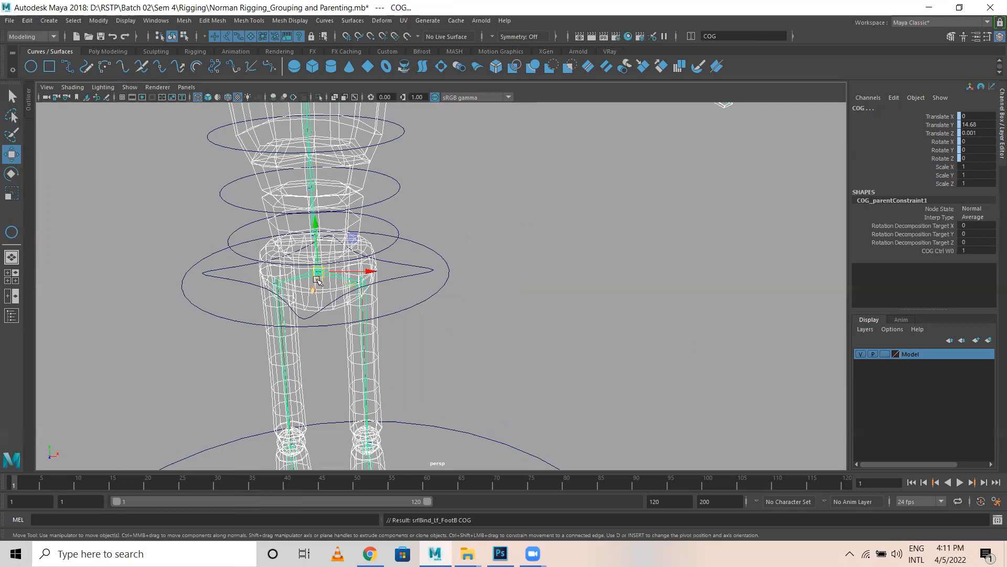
pyautogui.click(43, 37)
pyautogui.click(20, 59)
pyautogui.click(214, 21)
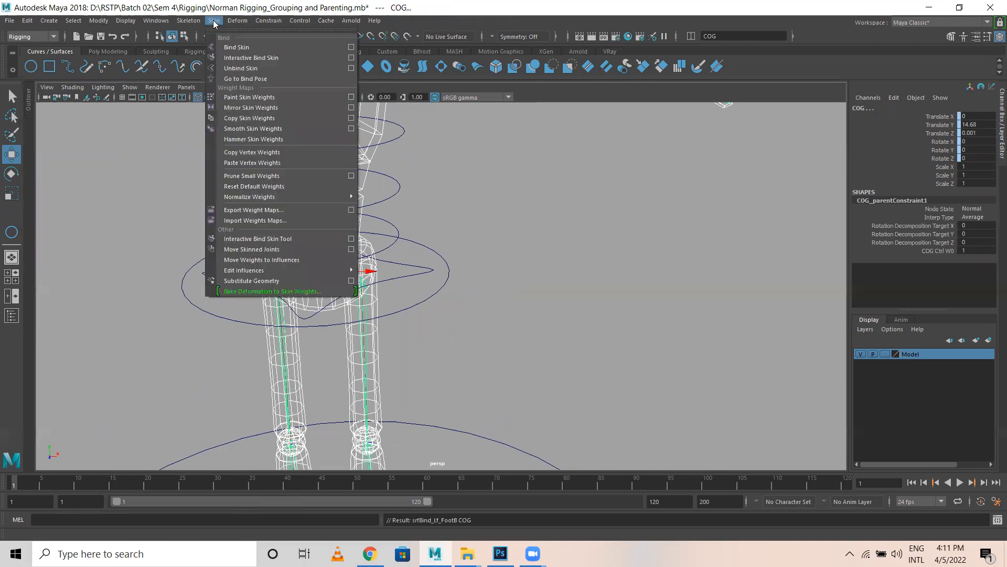
pyautogui.click(233, 47)
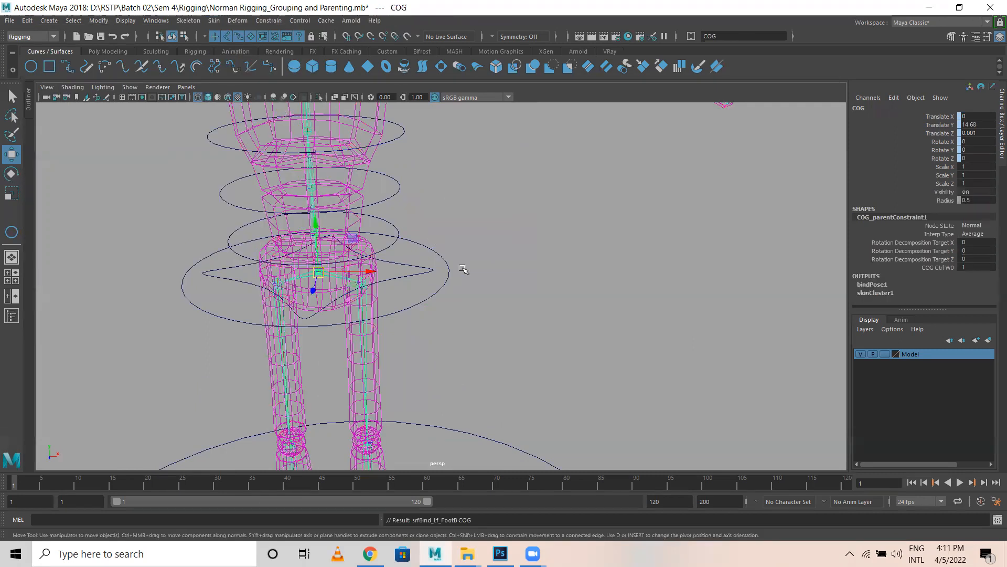
pyautogui.press('a')
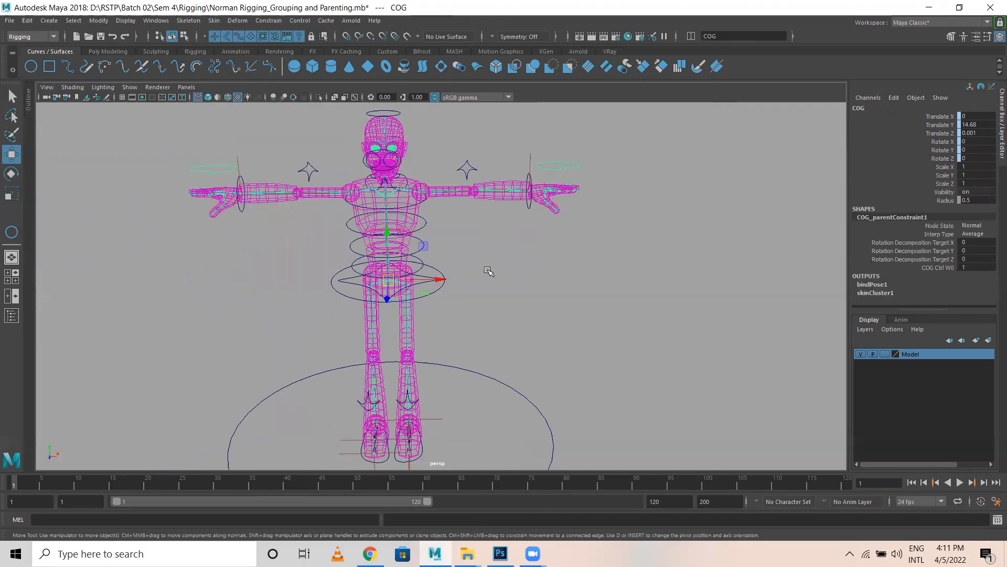
pyautogui.click(488, 294)
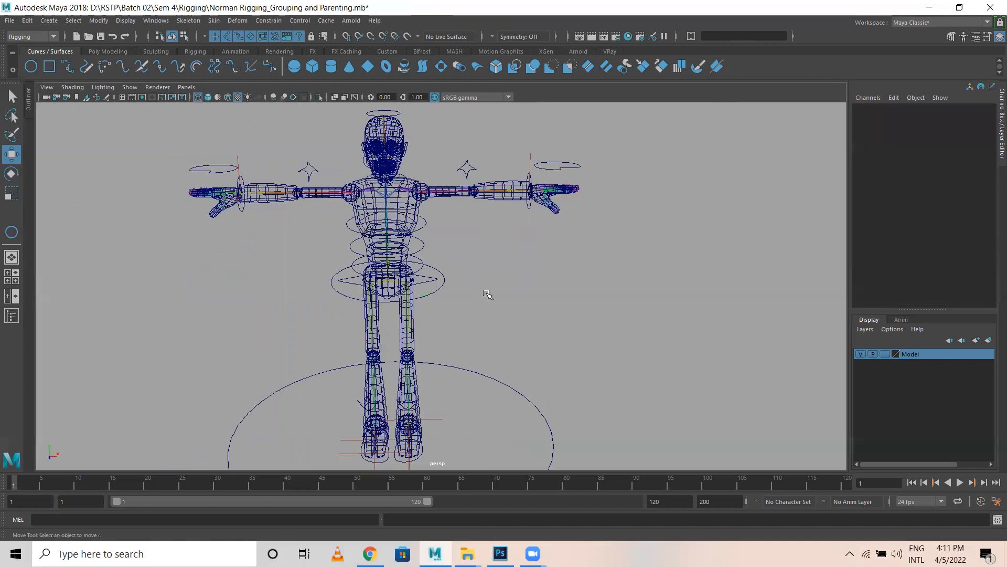
# Test the skin binding in shaded display by moving Global_Ctrl, undoing each move
pyautogui.press('5')
pyautogui.scroll(-5, 489, 304)
pyautogui.keyDown('alt'); pyautogui.moveTo(486, 313); pyautogui.dragTo(352, 329); pyautogui.keyUp('alt')
pyautogui.scroll(3, 480, 371)
pyautogui.keyDown('alt'); pyautogui.moveTo(481, 385); pyautogui.dragTo(515, 417); pyautogui.keyUp('alt')
pyautogui.click(514, 417)
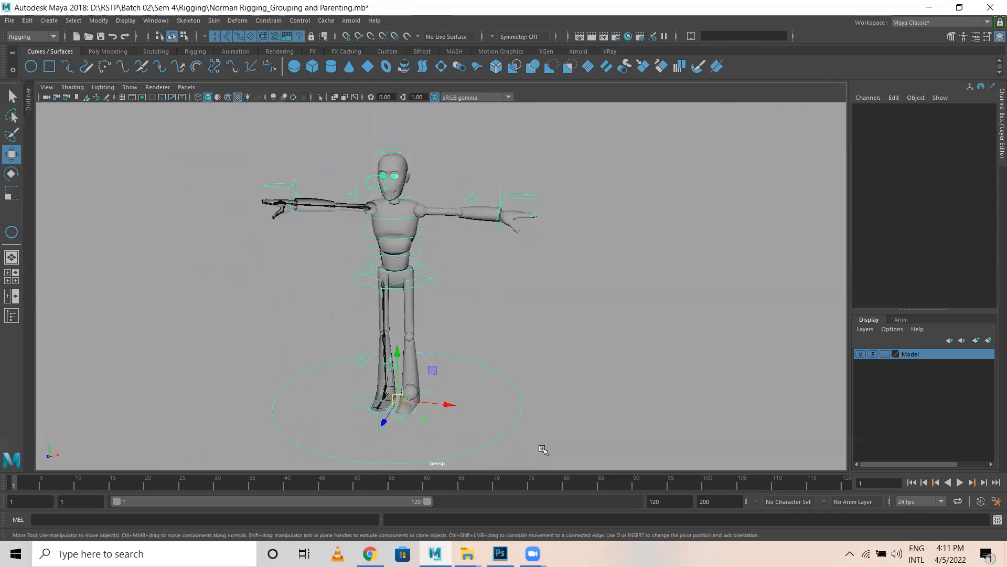
pyautogui.moveTo(196, 345); pyautogui.dragTo(371, 355)
pyautogui.hotkey('ctrl', 'z')
pyautogui.moveTo(403, 398); pyautogui.dragTo(461, 416)
pyautogui.hotkey('ctrl', 'z')
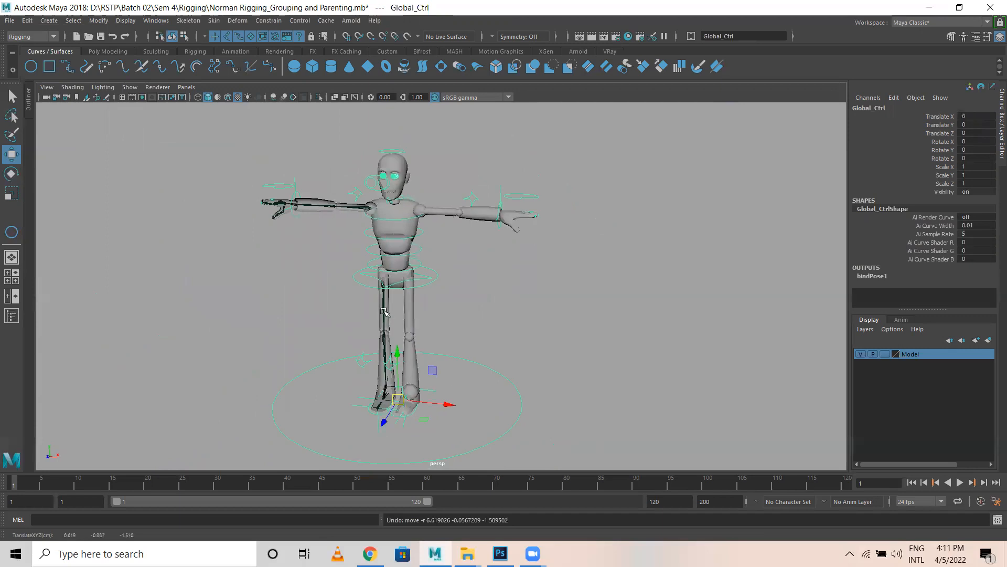
# Try selecting the tongue mesh srfML_Cn_Tongue together with the jaw1 joint in wireframe display
pyautogui.keyDown('alt'); pyautogui.moveTo(342, 284); pyautogui.dragTo(388, 295, button='right'); pyautogui.keyUp('alt')
pyautogui.keyDown('alt'); pyautogui.moveTo(388, 294); pyautogui.dragTo(428, 330); pyautogui.keyUp('alt')
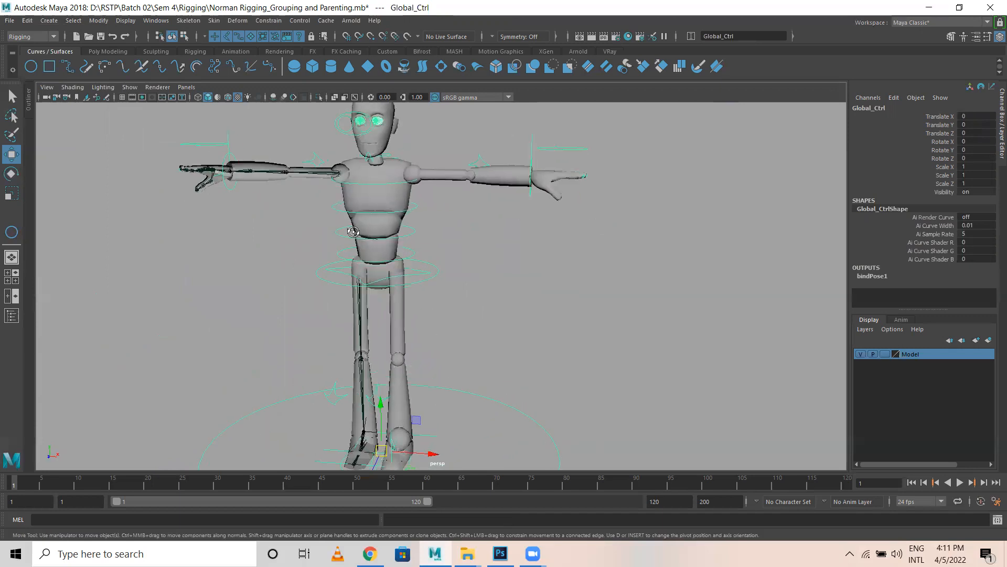
pyautogui.keyDown('alt'); pyautogui.moveTo(351, 230); pyautogui.dragTo(268, 252); pyautogui.keyUp('alt')
pyautogui.scroll(5, 482, 245)
pyautogui.keyDown('alt'); pyautogui.moveTo(285, 149); pyautogui.dragTo(387, 394, button='middle'); pyautogui.keyUp('alt')
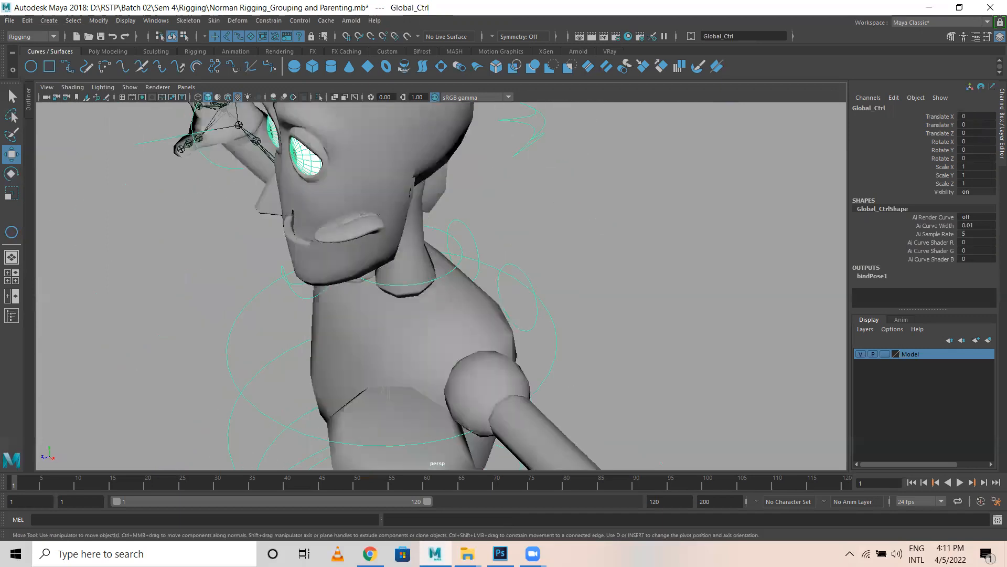
pyautogui.keyDown('alt'); pyautogui.moveTo(407, 337); pyautogui.dragTo(199, 250); pyautogui.keyUp('alt')
pyautogui.click(189, 238)
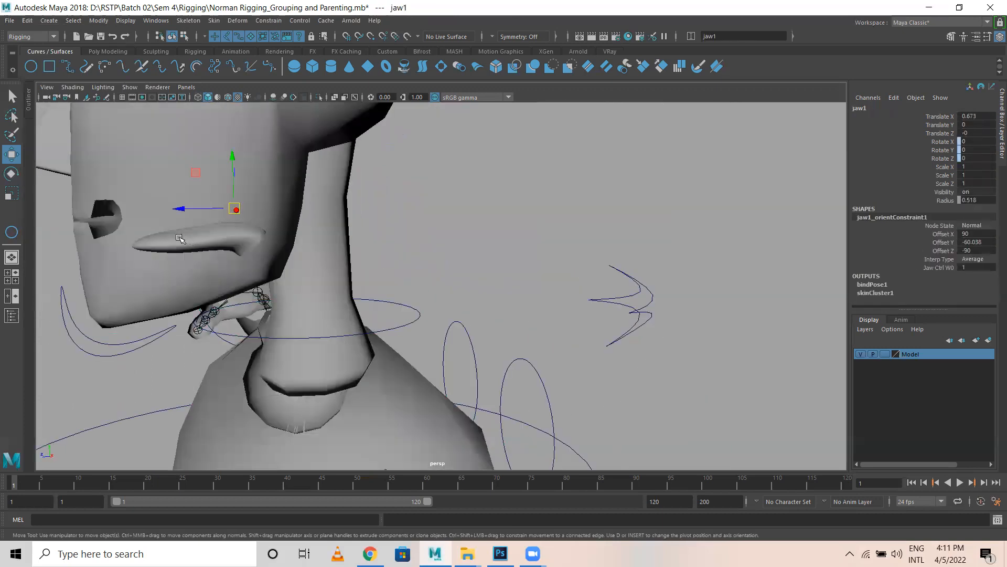
pyautogui.press('4')
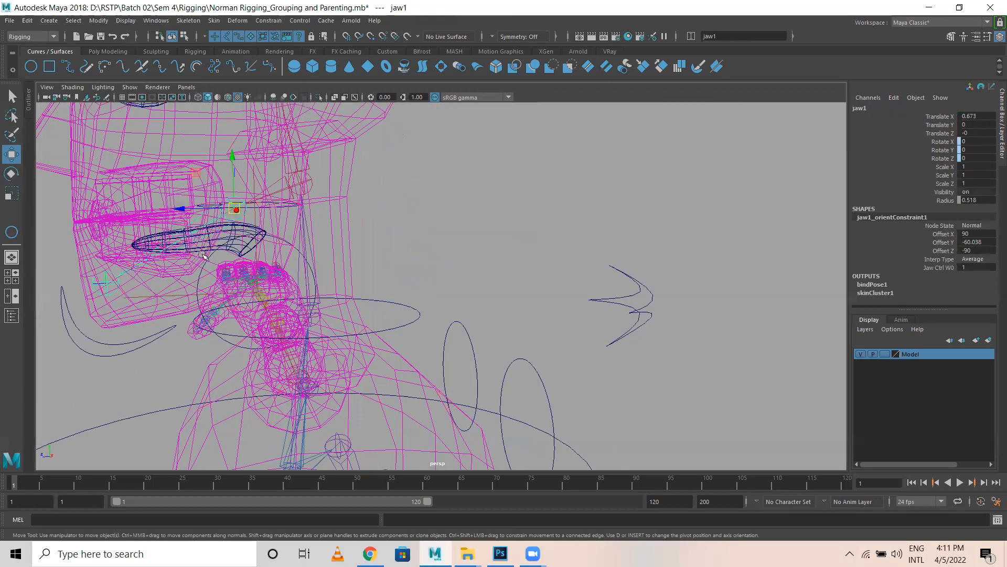
pyautogui.click(255, 242)
pyautogui.scroll(2, 255, 242)
pyautogui.keyDown('alt'); pyautogui.moveTo(255, 242); pyautogui.dragTo(284, 261, button='middle'); pyautogui.keyUp('alt')
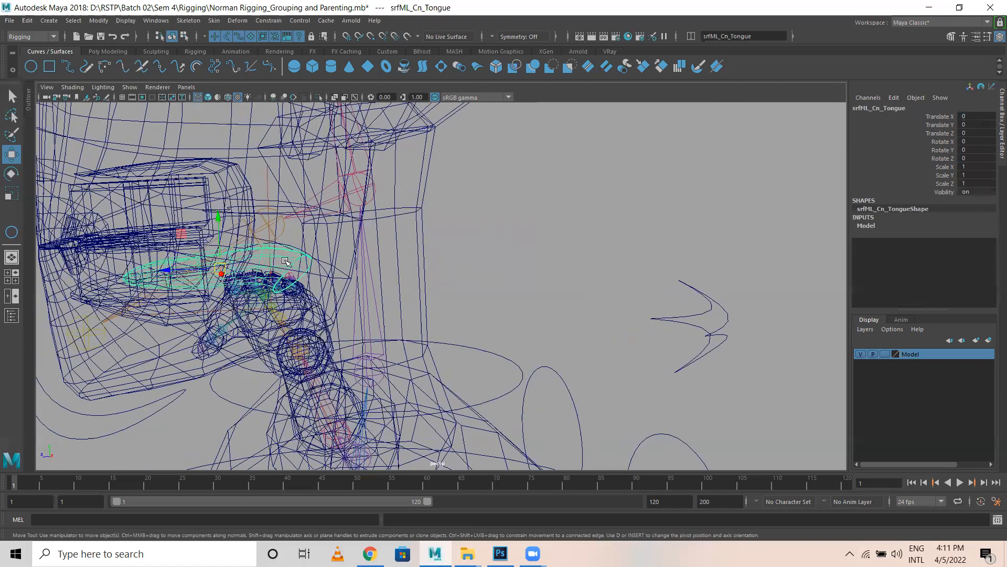
pyautogui.click(273, 230)
pyautogui.click(298, 239)
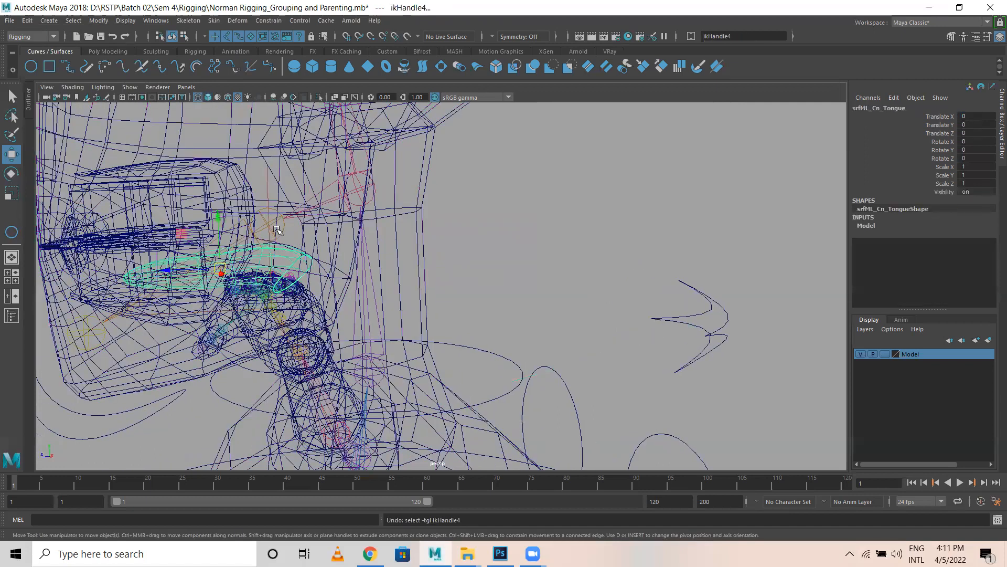
pyautogui.click(292, 234)
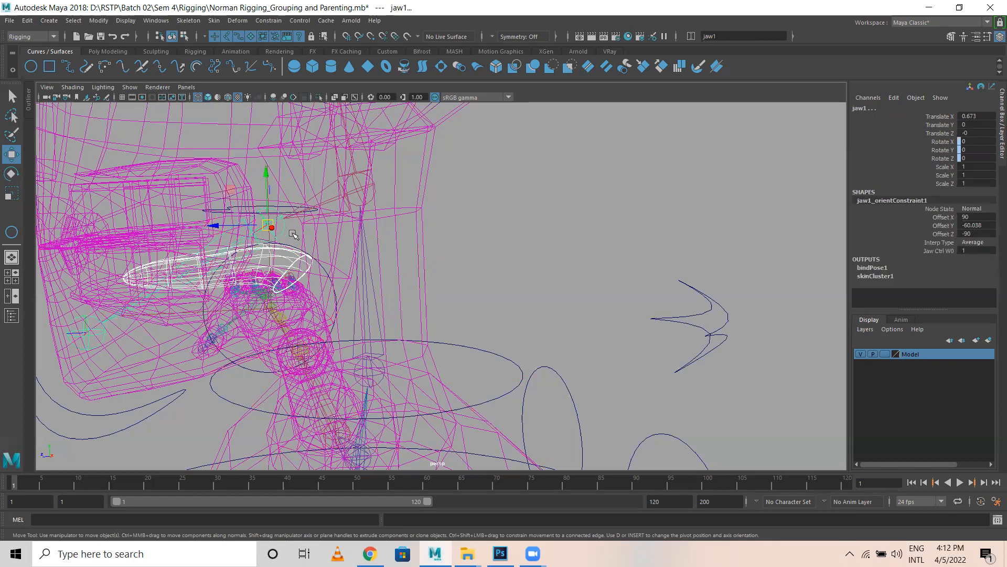
pyautogui.hotkey('ctrl', 'z')
# Clear the selection and return the character to shaded display
pyautogui.click(524, 265)
pyautogui.scroll(-4, 455, 296)
pyautogui.press('5')
pyautogui.keyDown('alt'); pyautogui.moveTo(455, 296); pyautogui.dragTo(378, 315, button='right'); pyautogui.keyUp('alt')
pyautogui.keyDown('alt'); pyautogui.moveTo(377, 334); pyautogui.dragTo(478, 332); pyautogui.keyUp('alt')
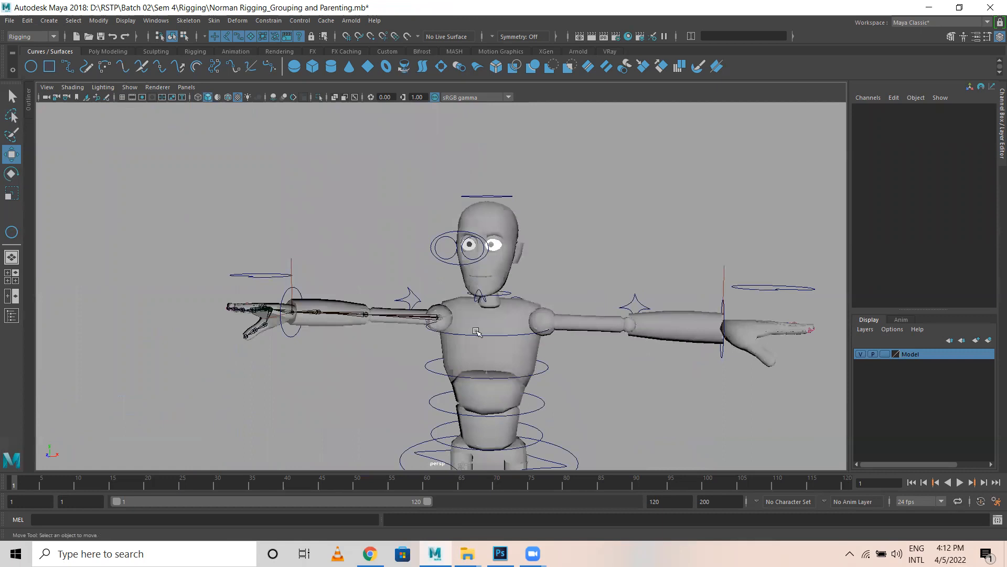
# Try the body mesh's lambert1 material without any transparency, and restore its slight transparency
pyautogui.click(531, 362)
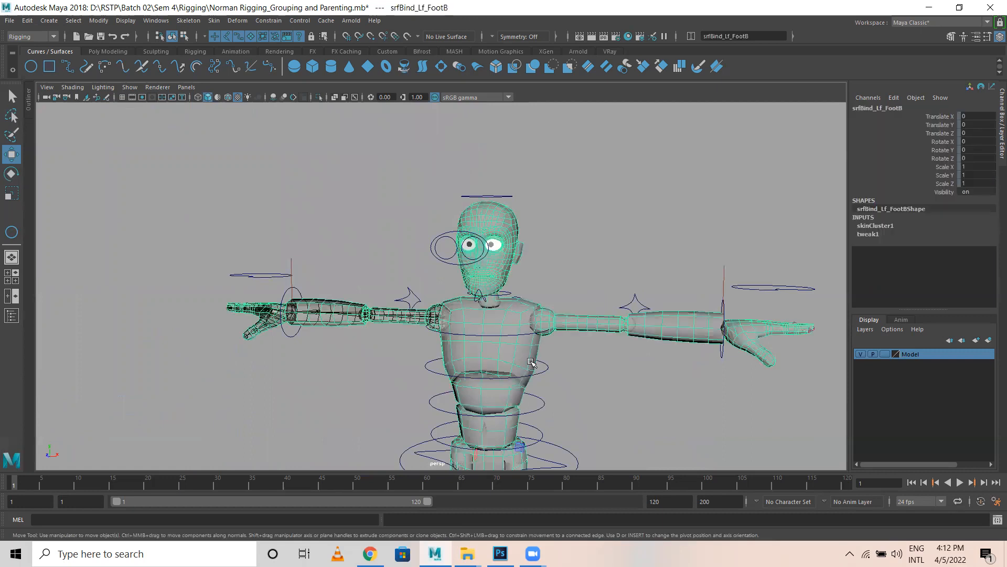
pyautogui.click(974, 37)
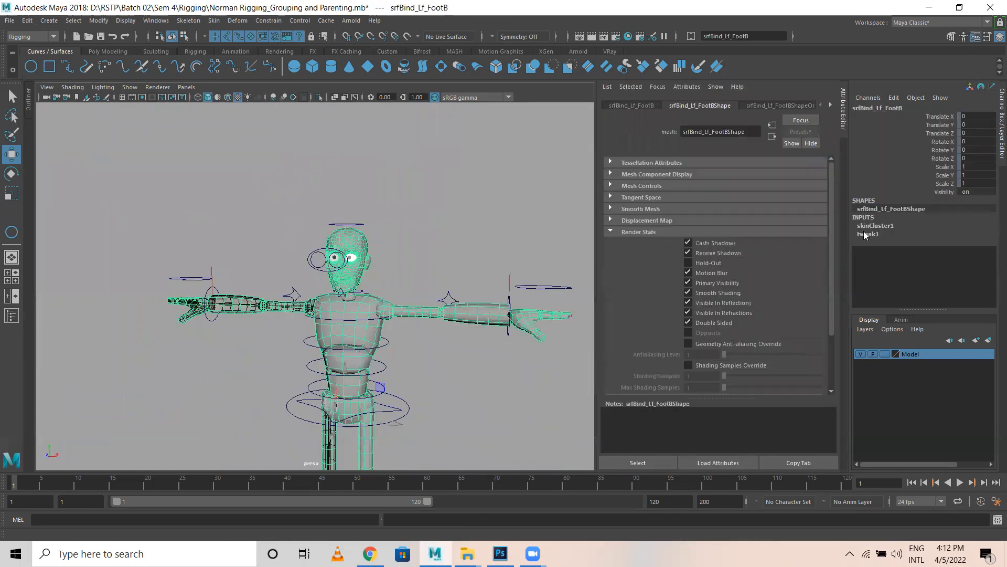
pyautogui.scroll(-5, 758, 107)
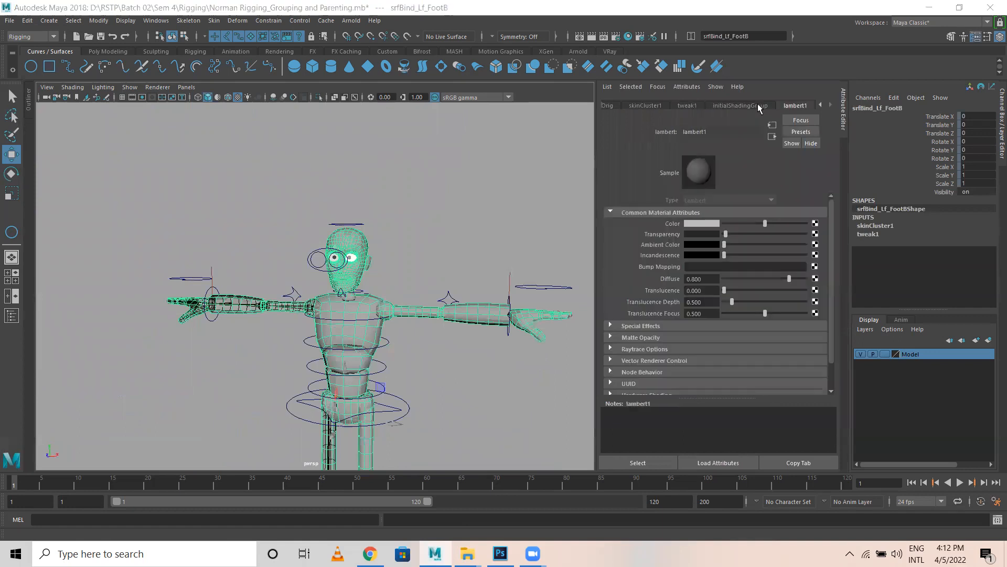
pyautogui.moveTo(729, 232); pyautogui.dragTo(715, 232)
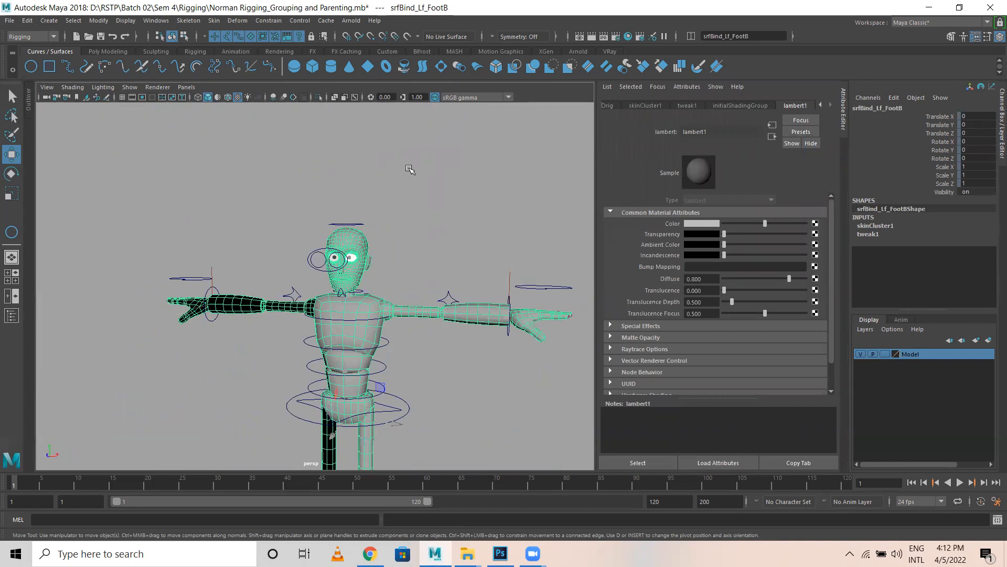
pyautogui.moveTo(725, 234); pyautogui.dragTo(726, 234)
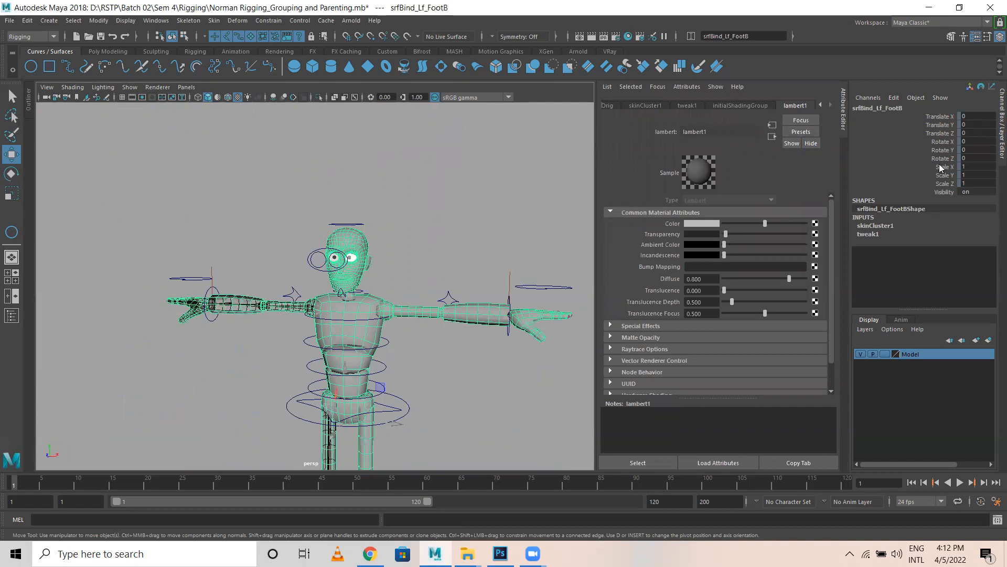
pyautogui.click(975, 39)
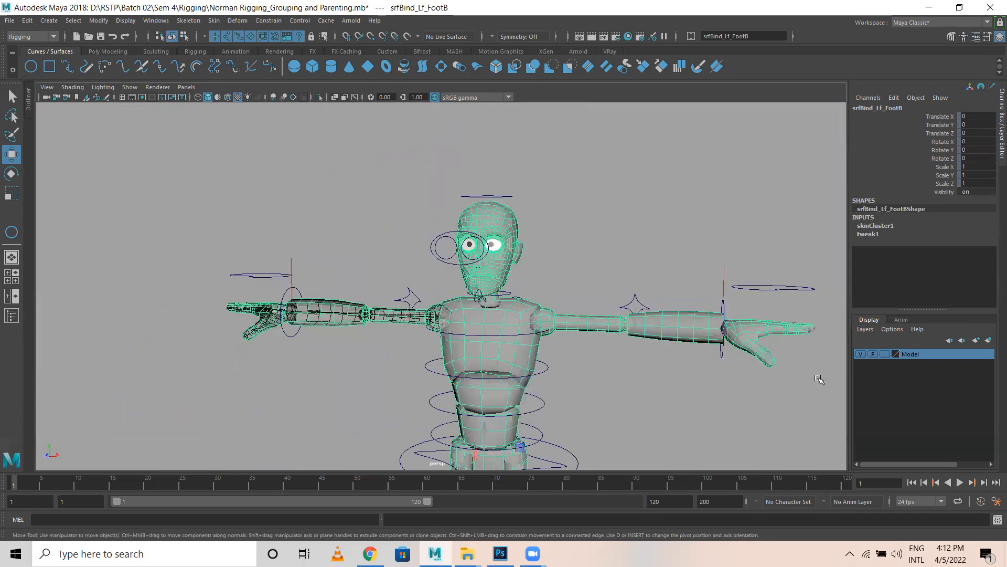
# Hide the IK handles and the joints in the perspective view
pyautogui.keyDown('alt'); pyautogui.moveTo(818, 379); pyautogui.dragTo(540, 407, button='right'); pyautogui.keyUp('alt')
pyautogui.keyDown('alt'); pyautogui.moveTo(541, 407); pyautogui.dragTo(479, 265, button='middle'); pyautogui.keyUp('alt')
pyautogui.keyDown('alt'); pyautogui.moveTo(479, 303); pyautogui.dragTo(468, 359); pyautogui.keyUp('alt')
pyautogui.keyDown('alt'); pyautogui.moveTo(468, 204); pyautogui.dragTo(702, 246, button='right'); pyautogui.keyUp('alt')
pyautogui.keyDown('alt'); pyautogui.moveTo(467, 121); pyautogui.dragTo(530, 371, button='middle'); pyautogui.keyUp('alt')
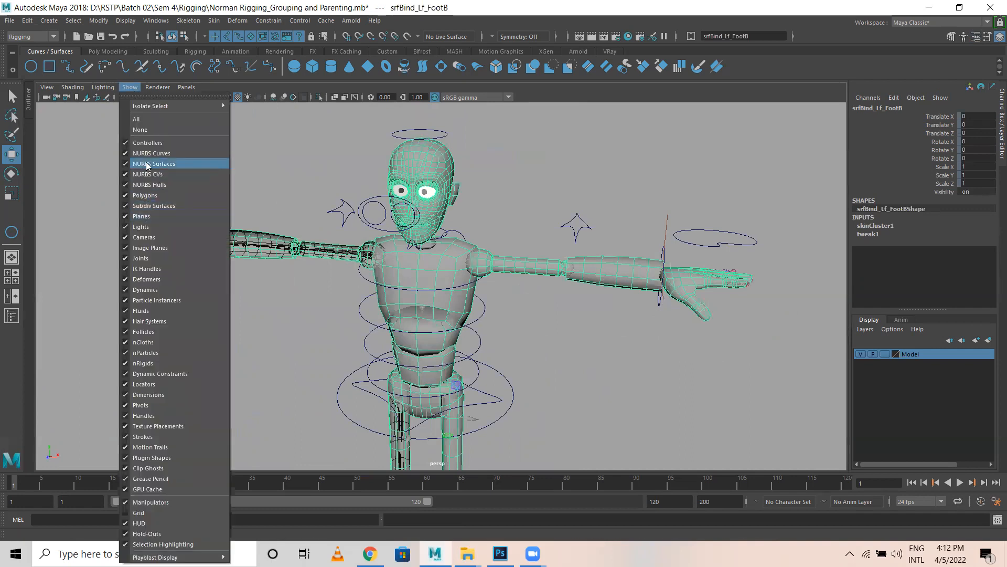
pyautogui.click(139, 269)
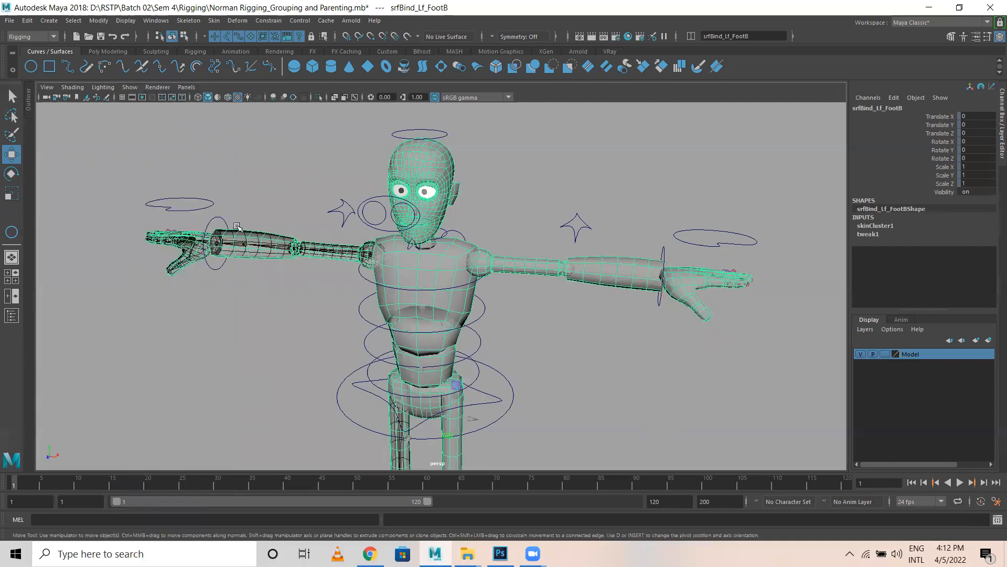
pyautogui.click(131, 88)
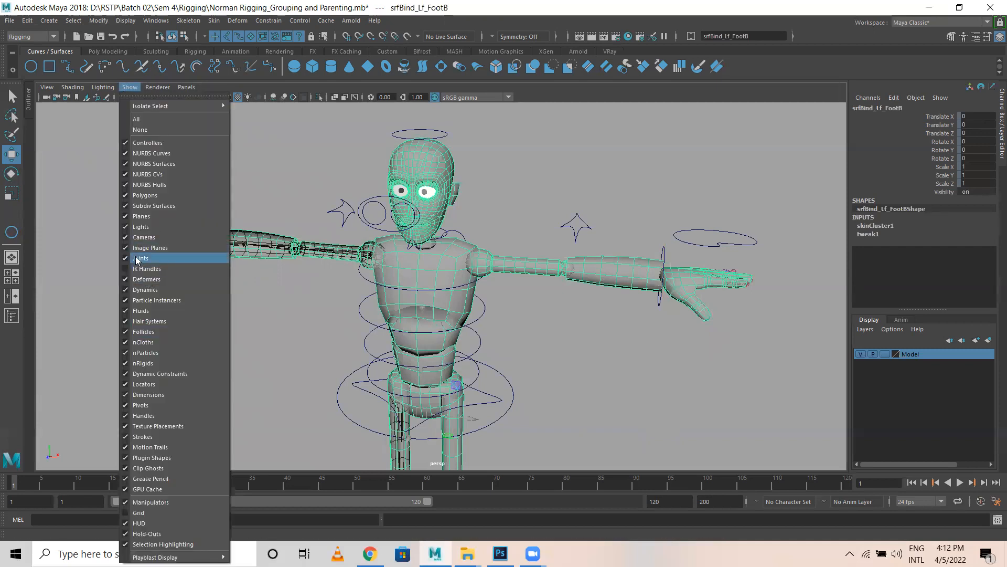
pyautogui.click(138, 259)
# Deselect the body mesh and test the left arm's deformation by moving LT_Hand_Ctrl, undoing each move
pyautogui.scroll(-4, 602, 349)
pyautogui.keyDown('alt'); pyautogui.moveTo(536, 316); pyautogui.dragTo(495, 423); pyautogui.keyUp('alt')
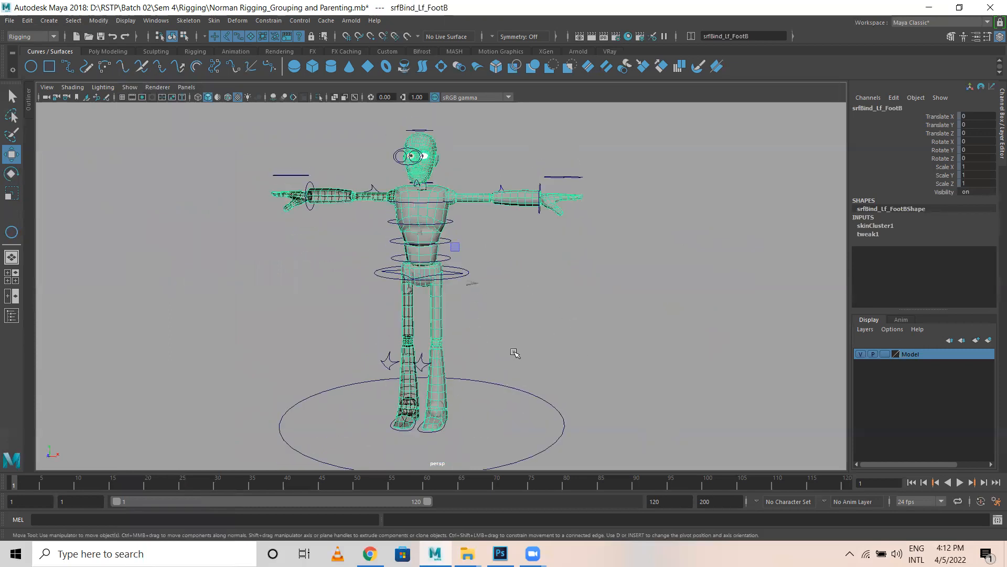
pyautogui.scroll(3, 541, 315)
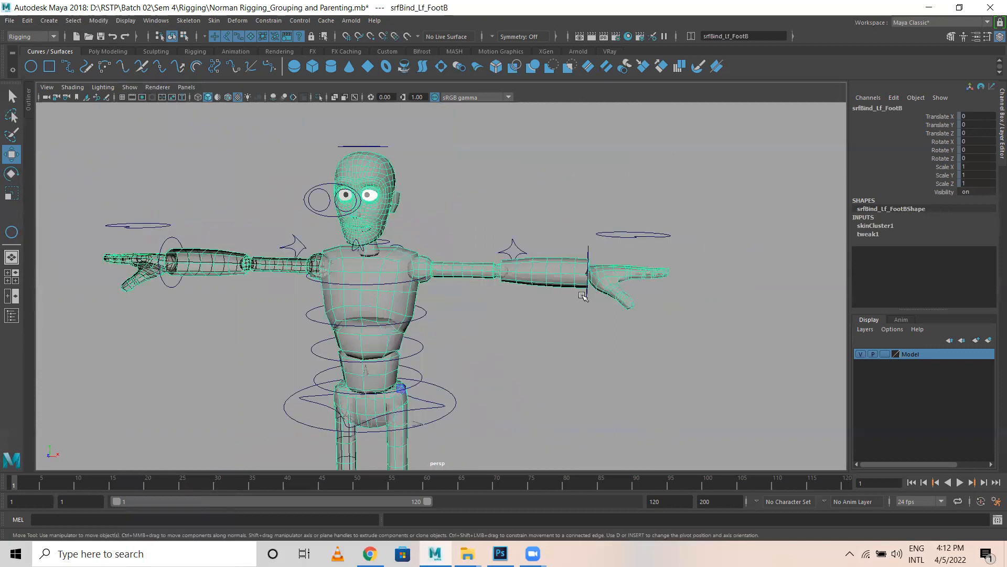
pyautogui.click(583, 296)
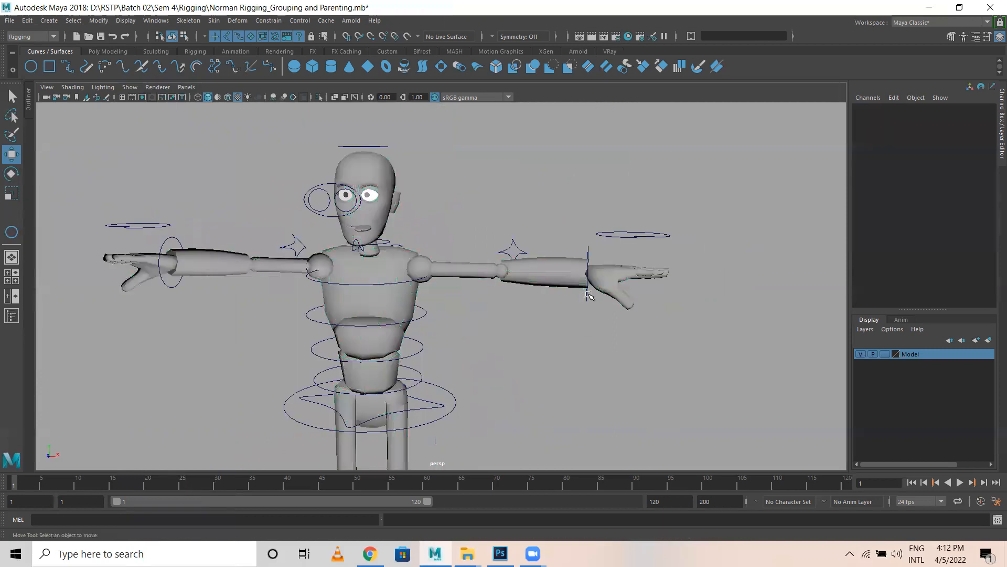
pyautogui.click(589, 294)
pyautogui.moveTo(593, 320)
pyautogui.keyDown('alt'); pyautogui.mouseDown()
pyautogui.moveTo(596, 302)
pyautogui.moveTo(519, 312)
pyautogui.moveTo(642, 307)
pyautogui.moveTo(504, 309)
pyautogui.moveTo(586, 311)
pyautogui.mouseUp(); pyautogui.keyUp('alt')
pyautogui.hotkey('ctrl', 'z')
pyautogui.hotkey('ctrl', 'z')
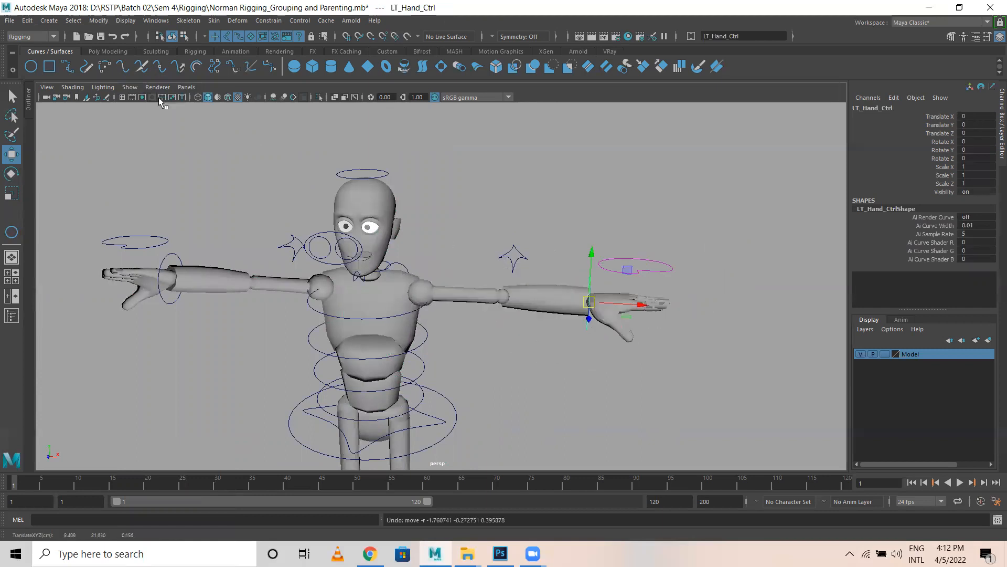
# Show the joints in the perspective view again and toggle the Model layer's visibility to check its contents
pyautogui.click(130, 87)
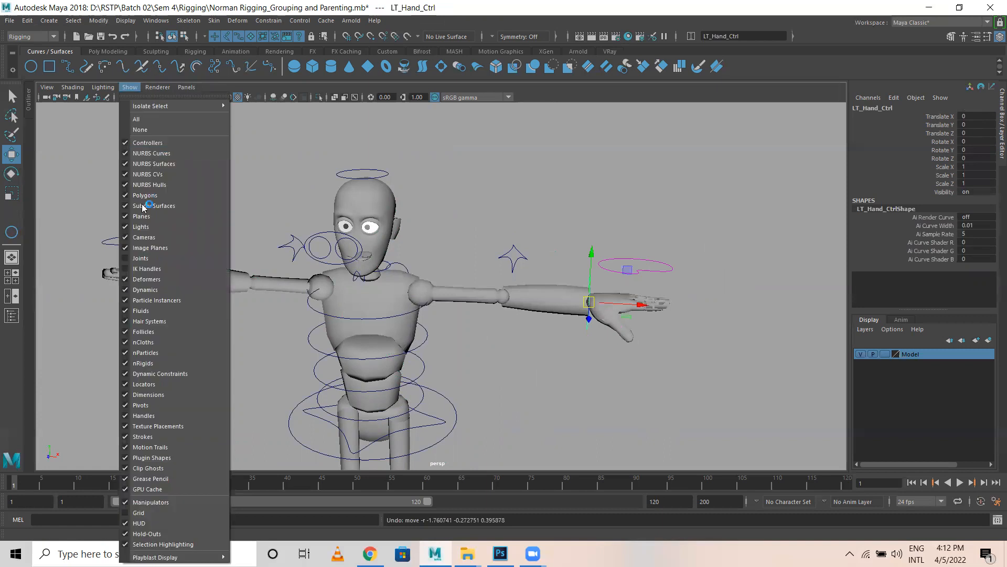
pyautogui.click(143, 258)
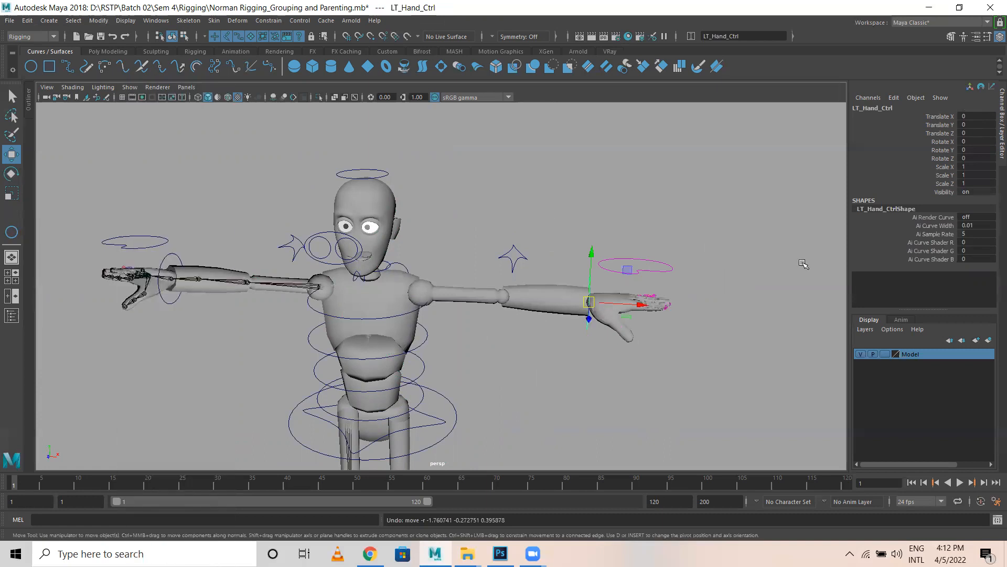
pyautogui.click(861, 355)
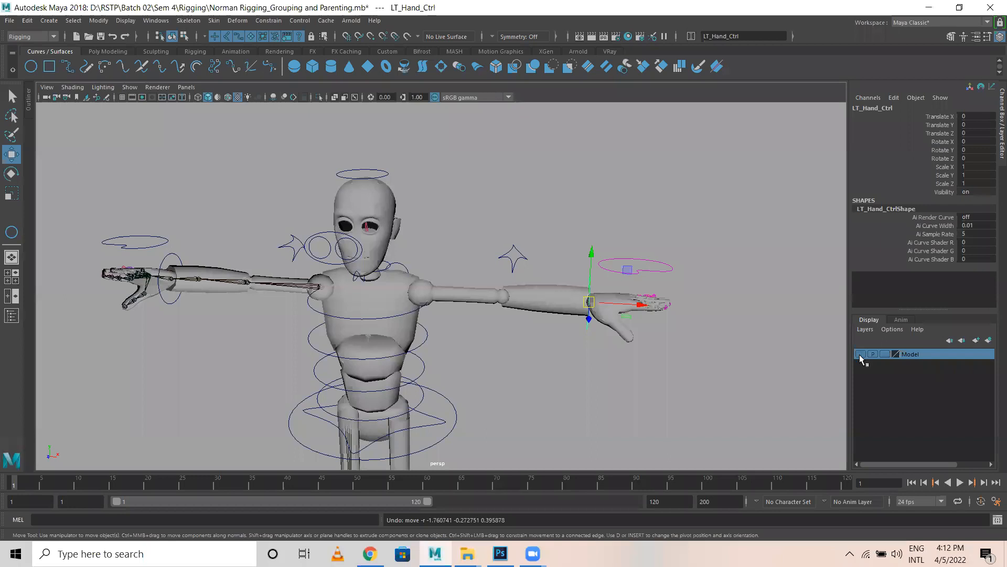
pyautogui.click(861, 354)
# Put the combined body mesh into a new display layer and hide that layer
pyautogui.click(417, 319)
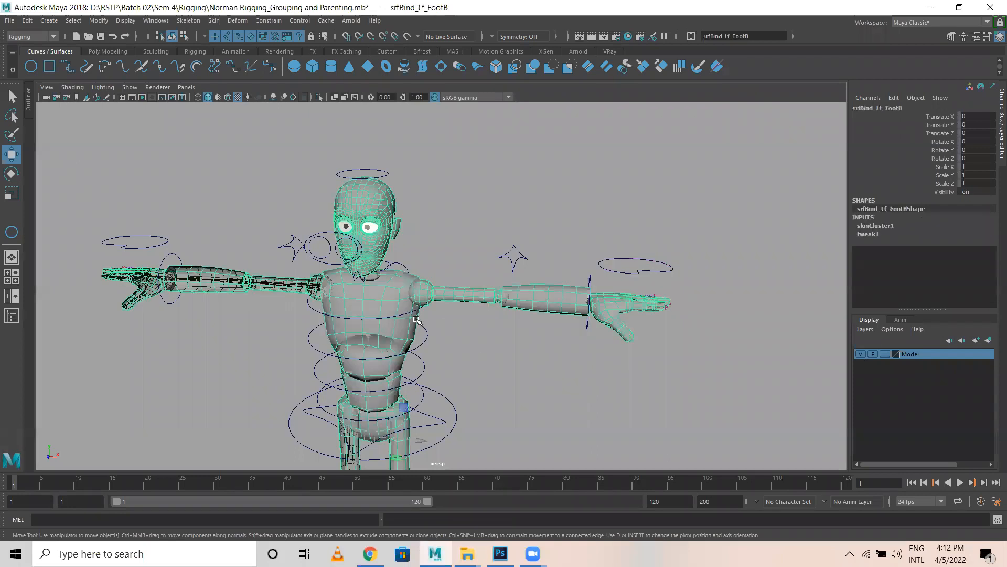
pyautogui.click(988, 340)
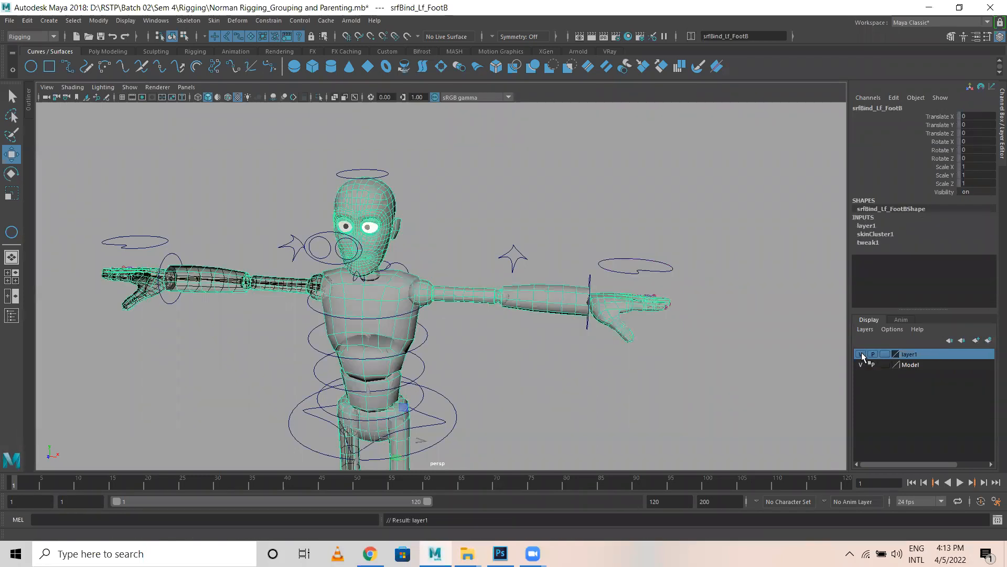
pyautogui.click(861, 354)
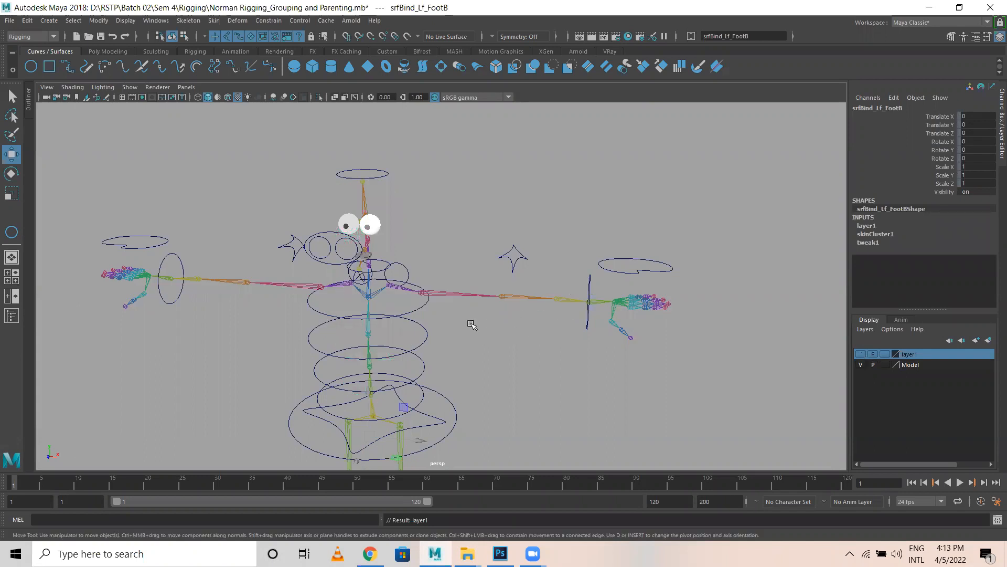
# Set the Stiffness of the LT_Fore_arm joint to 2 on the X, Y and Z axes
pyautogui.keyDown('alt'); pyautogui.moveTo(471, 325); pyautogui.dragTo(517, 307, button='right'); pyautogui.keyUp('alt')
pyautogui.keyDown('alt'); pyautogui.moveTo(750, 313); pyautogui.dragTo(533, 341, button='middle'); pyautogui.keyUp('alt')
pyautogui.click(492, 345)
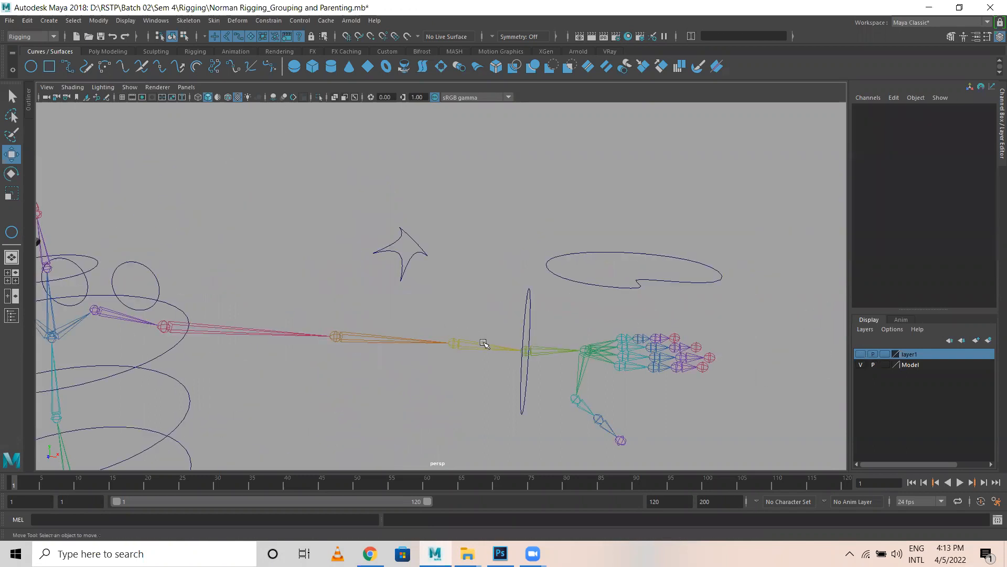
pyautogui.click(453, 342)
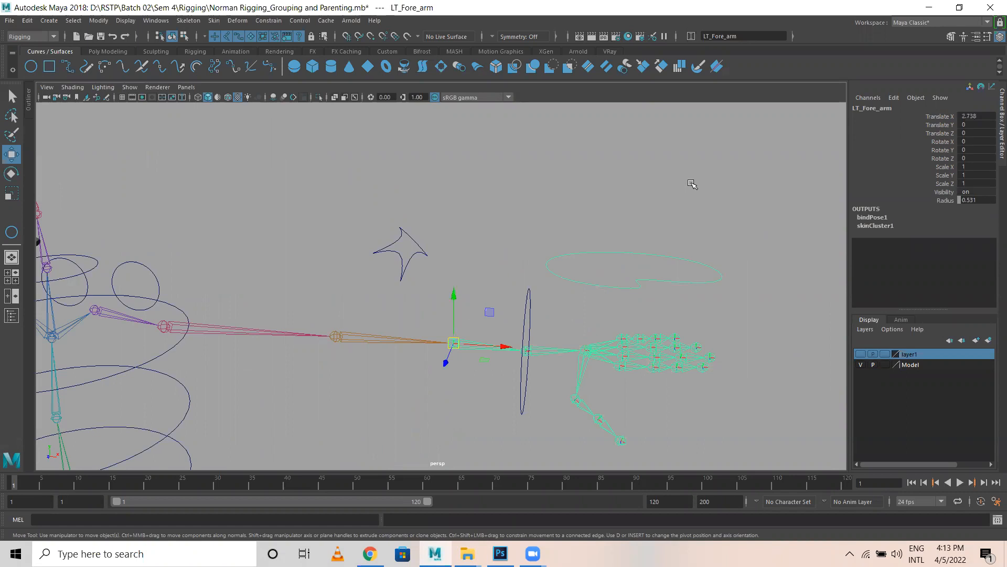
pyautogui.click(976, 36)
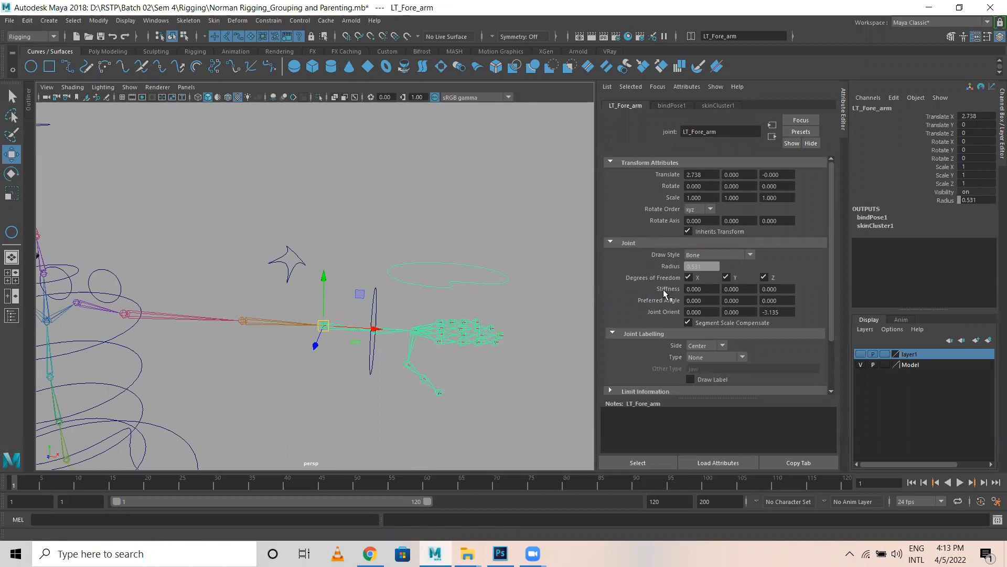
pyautogui.click(706, 289)
pyautogui.write('2')
pyautogui.press('Tab')
pyautogui.write('2')
pyautogui.press('Tab')
pyautogui.write('2')
pyautogui.press('Return')
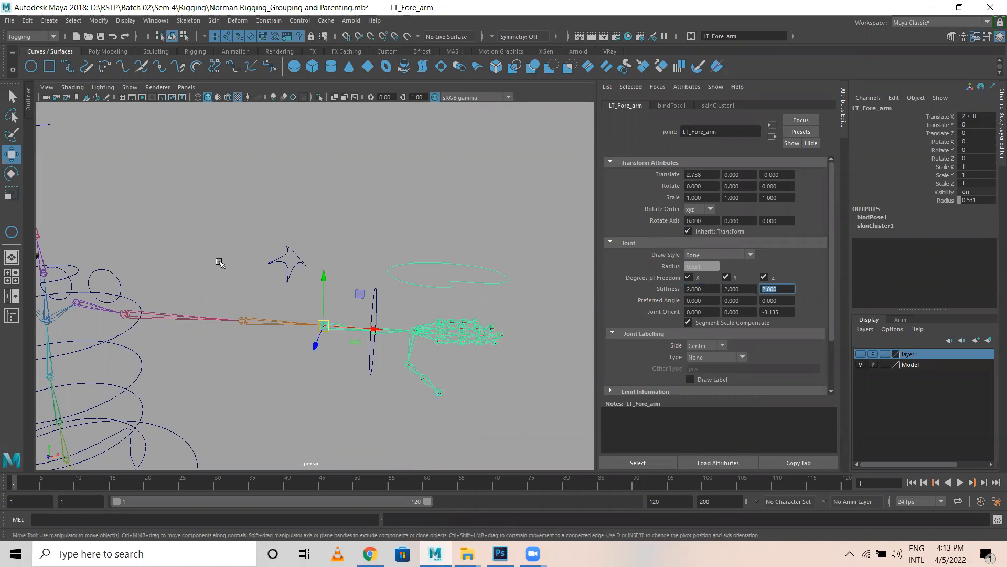
# Set the Stiffness of the RT_Fore_arm joint to 2 on the X and Y axes
pyautogui.scroll(-6, 250, 287)
pyautogui.keyDown('alt'); pyautogui.moveTo(217, 301); pyautogui.dragTo(447, 318, button='middle'); pyautogui.keyUp('alt')
pyautogui.keyDown('alt'); pyautogui.moveTo(447, 318); pyautogui.dragTo(687, 318, button='right'); pyautogui.keyUp('alt')
pyautogui.keyDown('alt'); pyautogui.moveTo(395, 258); pyautogui.dragTo(314, 342, button='middle'); pyautogui.keyUp('alt')
pyautogui.keyDown('alt'); pyautogui.moveTo(319, 347); pyautogui.dragTo(322, 330); pyautogui.keyUp('alt')
pyautogui.click(432, 287)
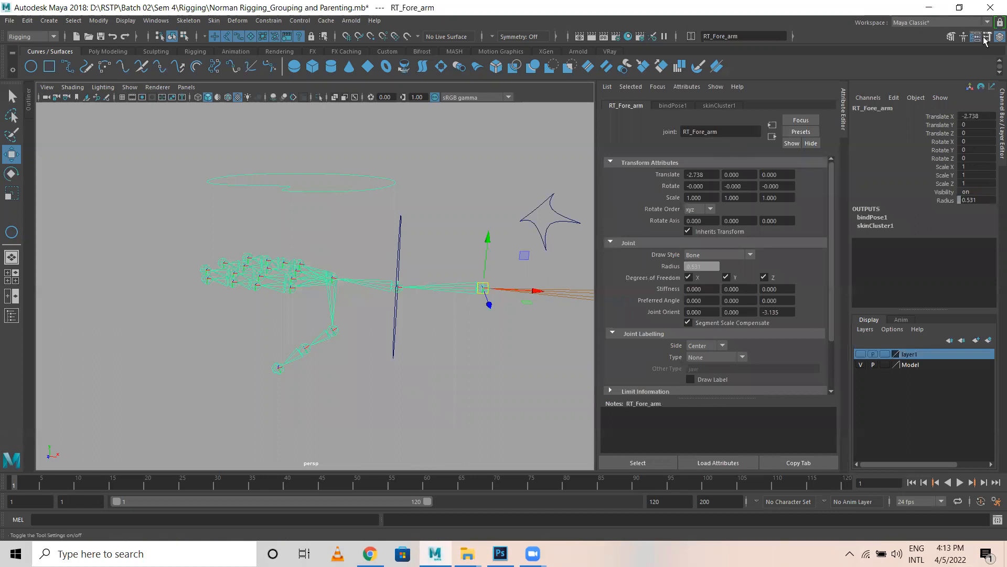
pyautogui.click(700, 291)
pyautogui.write('2')
pyautogui.press('Tab')
pyautogui.write('2')
pyautogui.press('Tab')
pyautogui.click(975, 36)
# Clear the selection and make the body mesh's display layer layer1 visible again
pyautogui.click(636, 337)
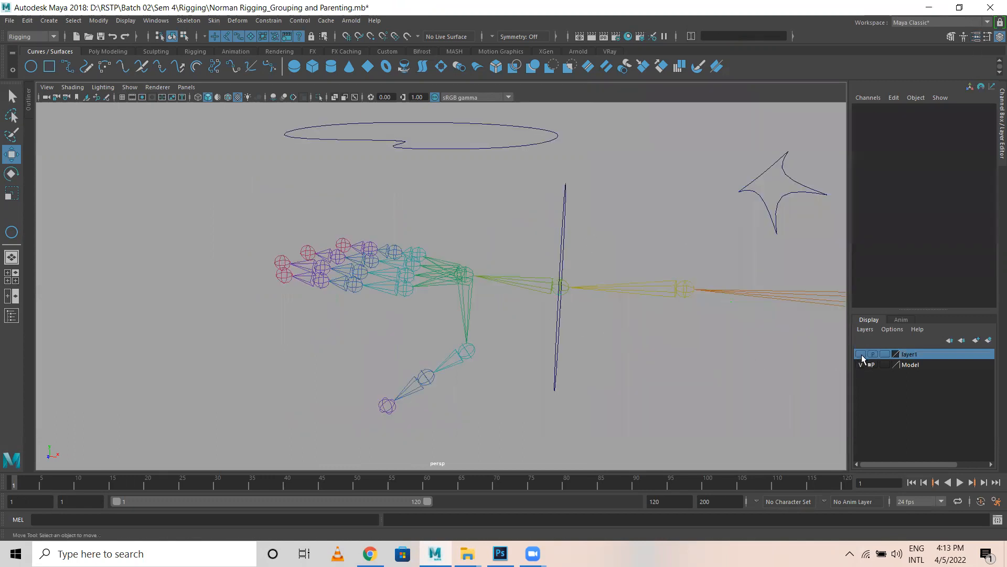
pyautogui.click(861, 354)
pyautogui.press('a')
# Test the left arm's bending with the stiffer forearm joint by moving LT_Hand_Ctrl inward, and undo the move
pyautogui.scroll(3, 591, 357)
pyautogui.click(644, 333)
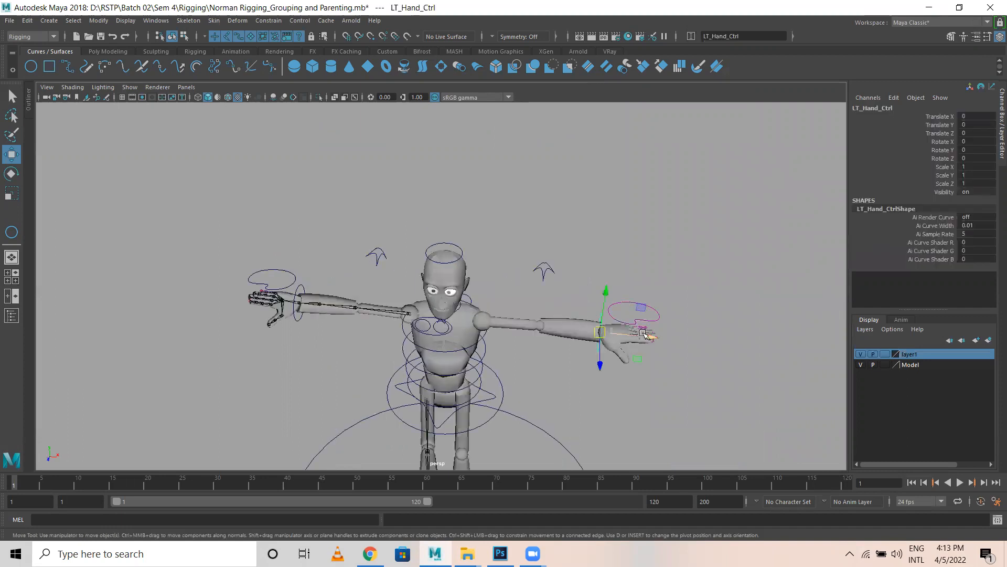
pyautogui.moveTo(645, 333); pyautogui.dragTo(603, 338)
pyautogui.hotkey('ctrl', 'z')
pyautogui.hotkey('ctrl', 'z')
pyautogui.hotkey('ctrl', 'z')
pyautogui.hotkey('ctrl', 'z')
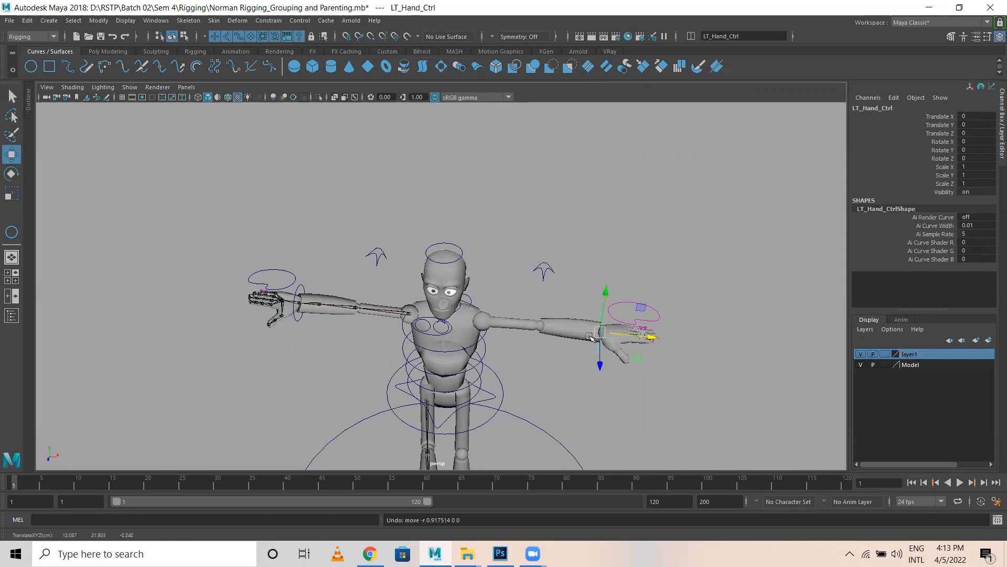
# Test rotating LT_Hand_Ctrl at the left wrist, undo the rotation and clear the selection
pyautogui.press('e')
pyautogui.moveTo(641, 313); pyautogui.dragTo(633, 303)
pyautogui.hotkey('ctrl', 'z')
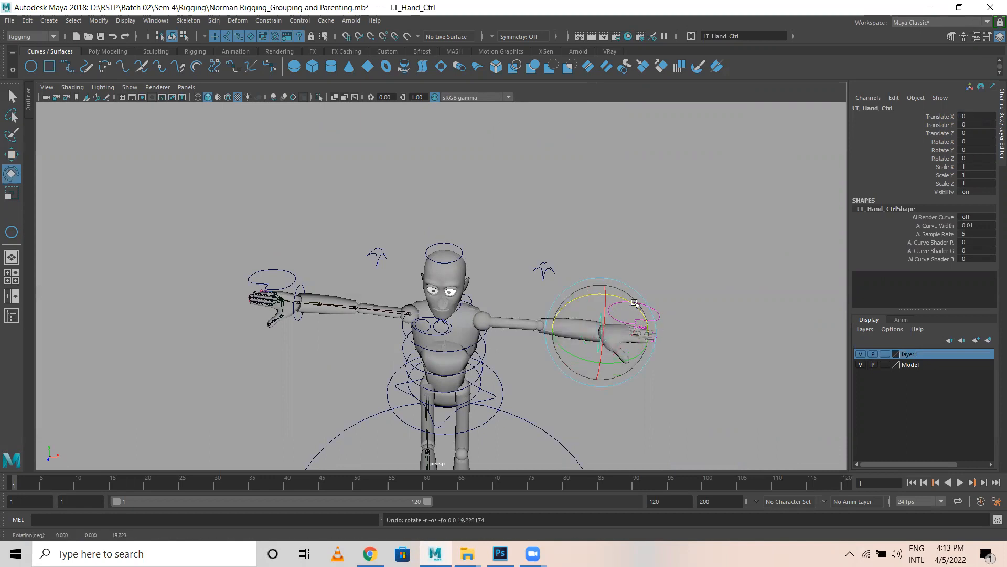
pyautogui.press('w')
pyautogui.click(662, 282)
# Hide the body mesh's display layer layer1 to expose the skeleton
pyautogui.scroll(5, 670, 310)
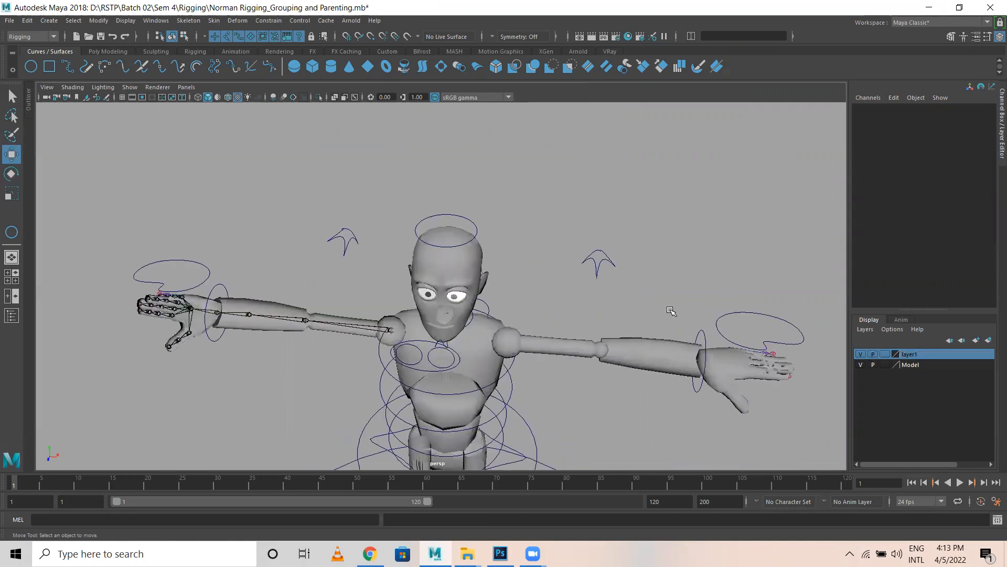
pyautogui.keyDown('alt'); pyautogui.moveTo(670, 310); pyautogui.dragTo(619, 309, button='middle'); pyautogui.keyUp('alt')
pyautogui.click(860, 354)
# Orient-constrain the LT_Wrist joint to LT_Hand_Ctrl so the left hand follows the control's rotation
pyautogui.scroll(8, 581, 319)
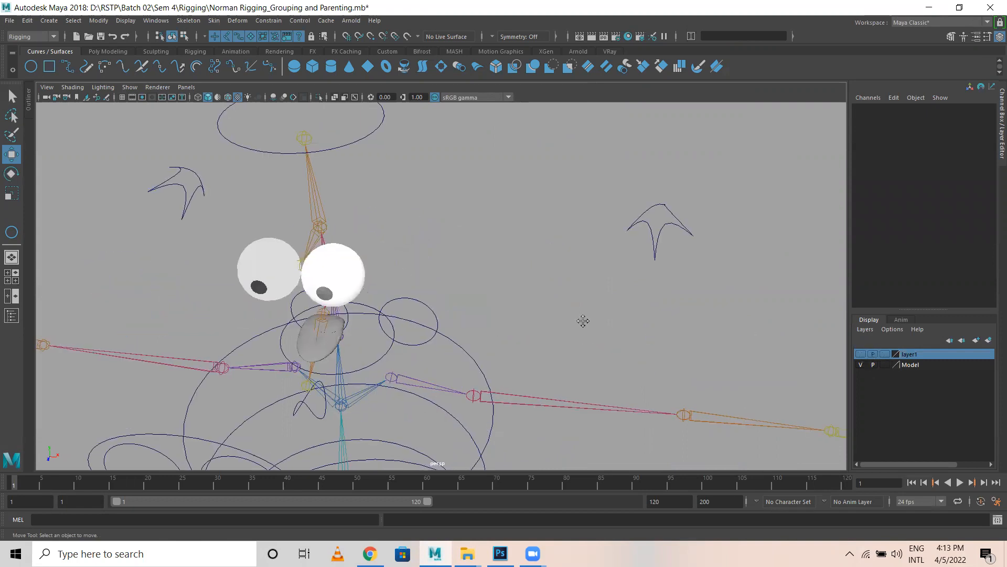
pyautogui.keyDown('alt'); pyautogui.moveTo(719, 324); pyautogui.dragTo(536, 287, button='middle'); pyautogui.keyUp('alt')
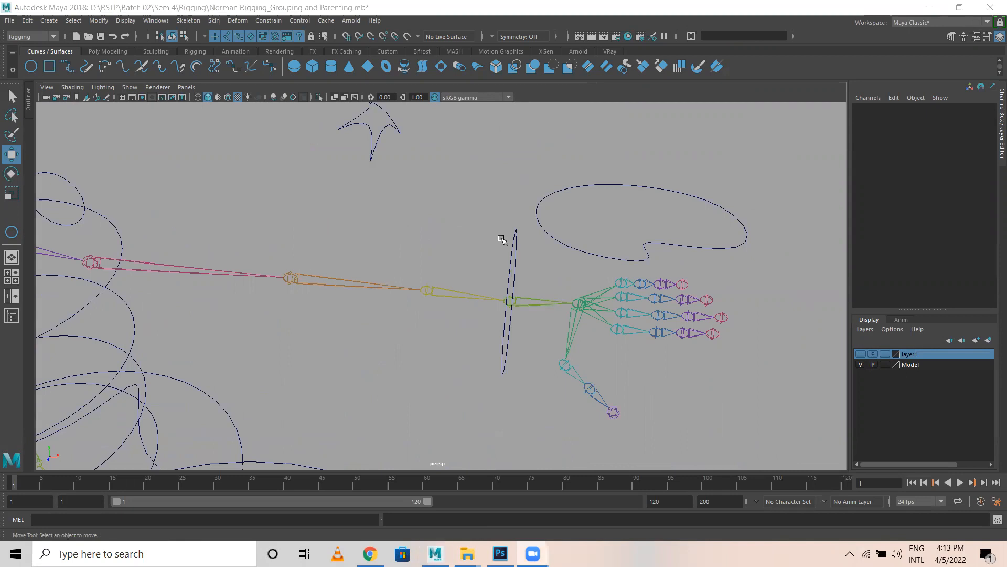
pyautogui.click(515, 259)
pyautogui.scroll(2, 560, 352)
pyautogui.keyDown('alt'); pyautogui.moveTo(561, 352); pyautogui.dragTo(518, 338); pyautogui.keyUp('alt')
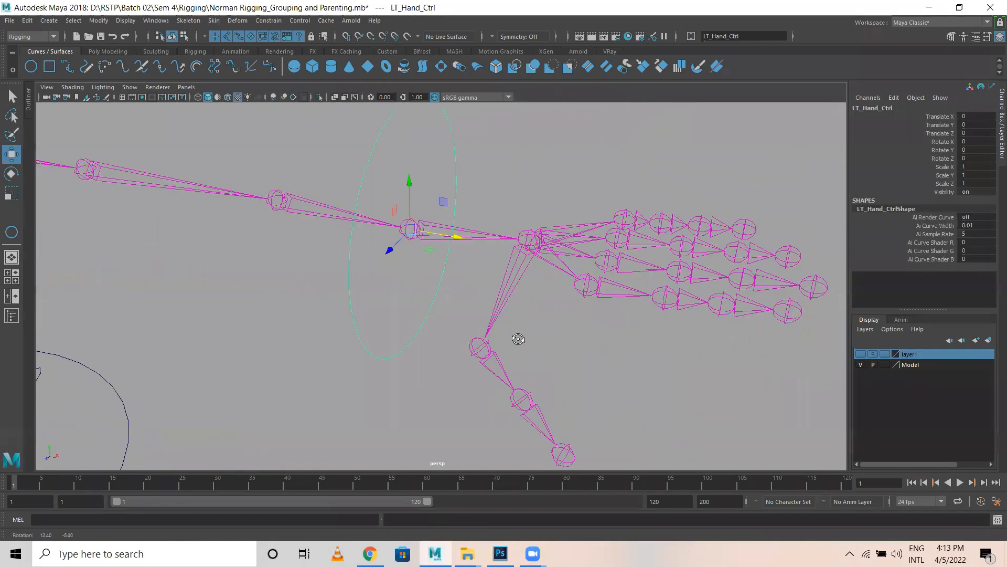
pyautogui.press('q')
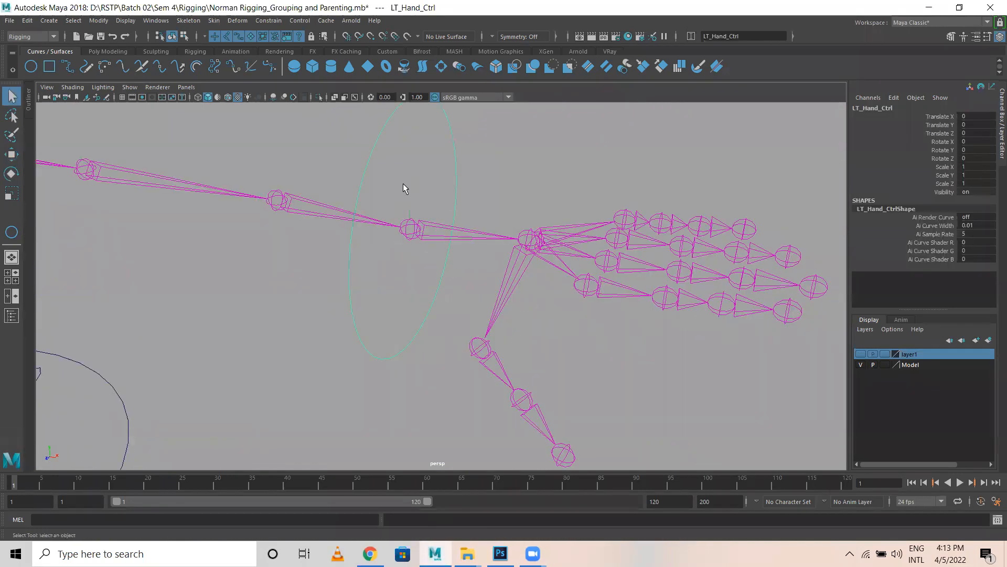
pyautogui.click(428, 238)
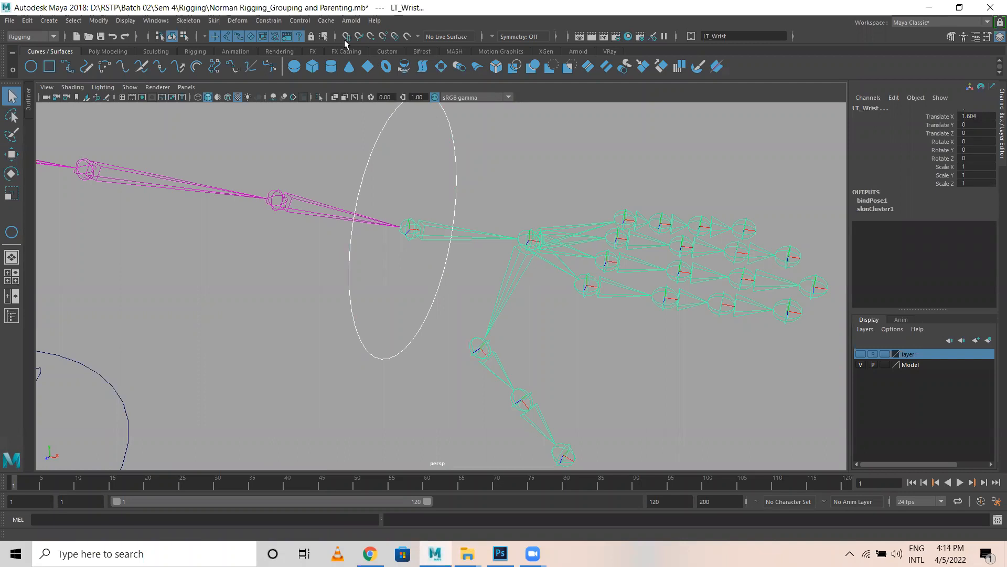
pyautogui.click(268, 20)
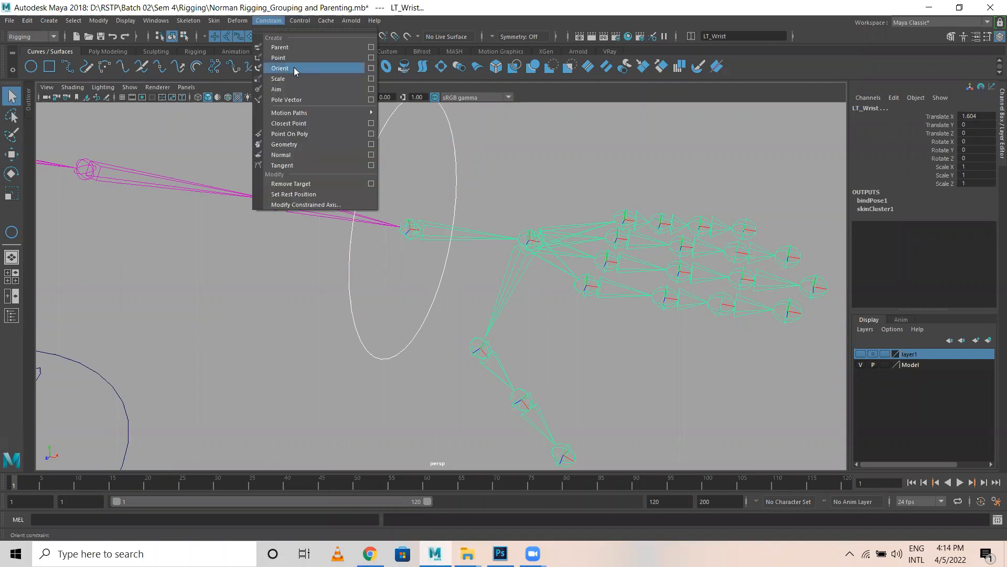
pyautogui.click(294, 68)
# Orient-constrain the RT_Wrist joint to RT_Hand_Ctrl on the opposite arm
pyautogui.scroll(-5, 306, 260)
pyautogui.keyDown('alt'); pyautogui.moveTo(245, 267); pyautogui.dragTo(651, 291, button='middle'); pyautogui.keyUp('alt')
pyautogui.scroll(6, 461, 275)
pyautogui.keyDown('alt'); pyautogui.moveTo(485, 252); pyautogui.dragTo(510, 302, button='middle'); pyautogui.keyUp('alt')
pyautogui.click(509, 242)
pyautogui.click(520, 265)
pyautogui.scroll(3, 571, 286)
pyautogui.keyDown('shift'); pyautogui.click(544, 300); pyautogui.keyUp('shift')
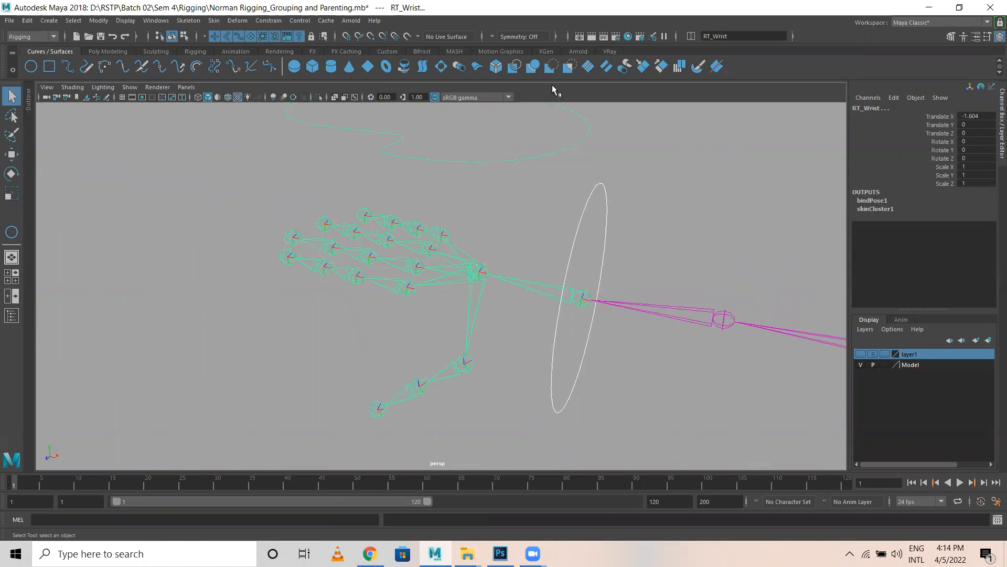
pyautogui.click(268, 20)
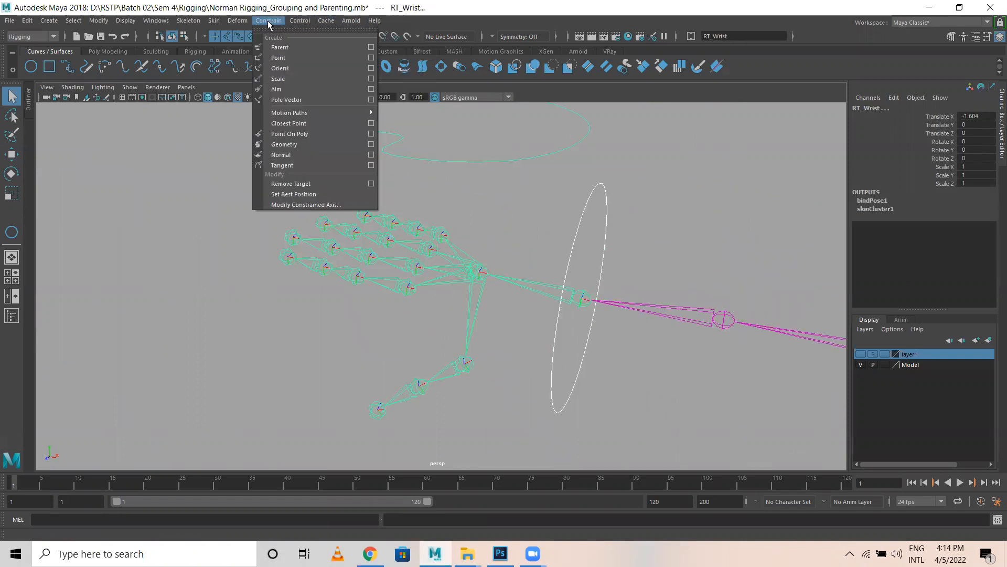
pyautogui.click(280, 69)
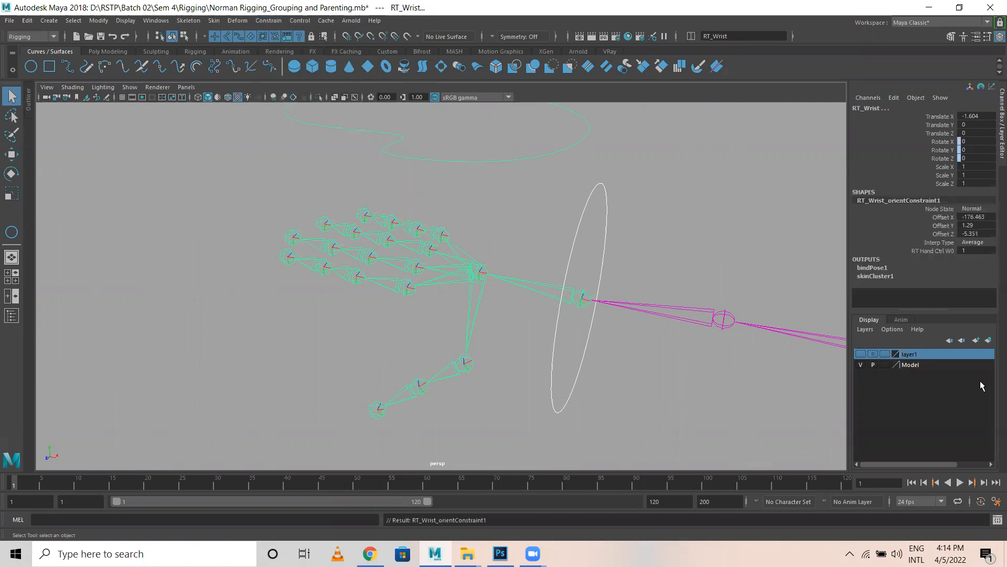
# Show the body mesh's display layer layer1 again and bring the left arm into view
pyautogui.click(862, 354)
pyautogui.scroll(-1, 607, 305)
pyautogui.keyDown('alt'); pyautogui.moveTo(607, 306); pyautogui.dragTo(452, 278, button='middle'); pyautogui.keyUp('alt')
pyautogui.scroll(-2, 518, 260)
# Test the left wrist's bending by rotating LT_Hand_Ctrl about Z, and undo the rotations
pyautogui.click(539, 292)
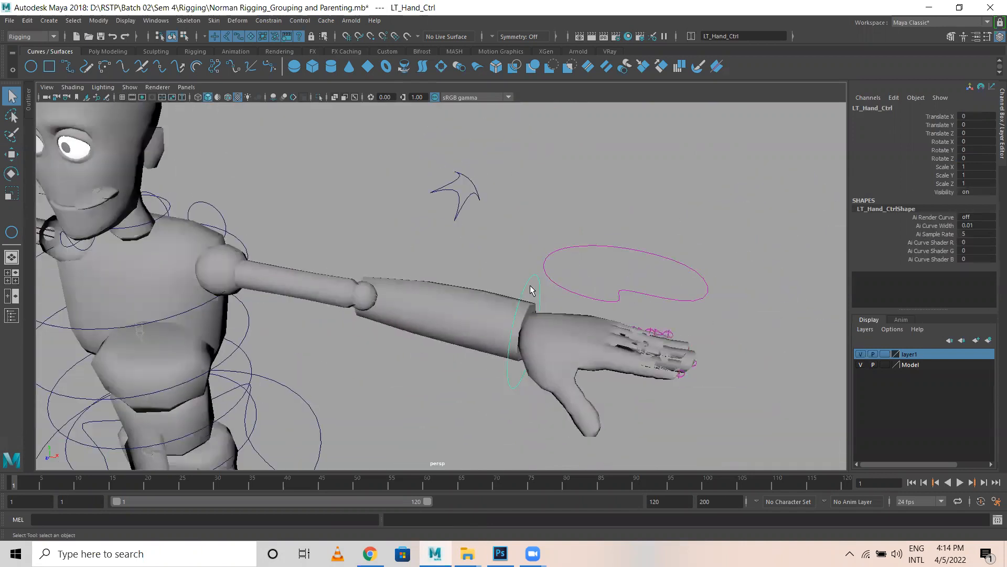
pyautogui.press('e')
pyautogui.moveTo(549, 299)
pyautogui.mouseDown()
pyautogui.moveTo(553, 309)
pyautogui.moveTo(490, 252)
pyautogui.moveTo(552, 304)
pyautogui.mouseUp()
pyautogui.hotkey('ctrl', 'z')
pyautogui.hotkey('ctrl', 'z')
pyautogui.hotkey('ctrl', 'z')
pyautogui.hotkey('ctrl', 'z')
pyautogui.hotkey('ctrl', 'z')
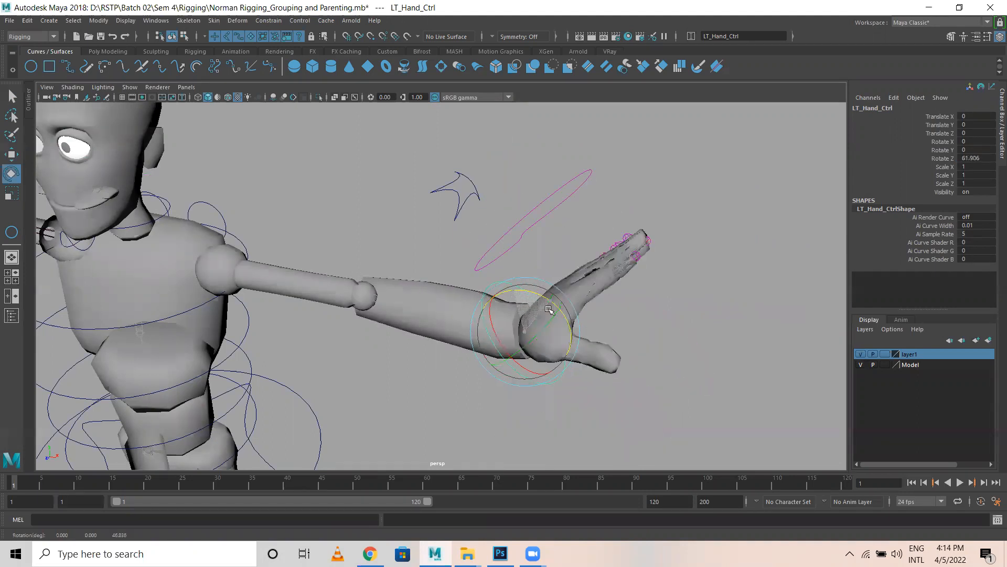
# Try out the left elbow's pole vector control LT_Hand_PVector with the Move tool
pyautogui.click(460, 184)
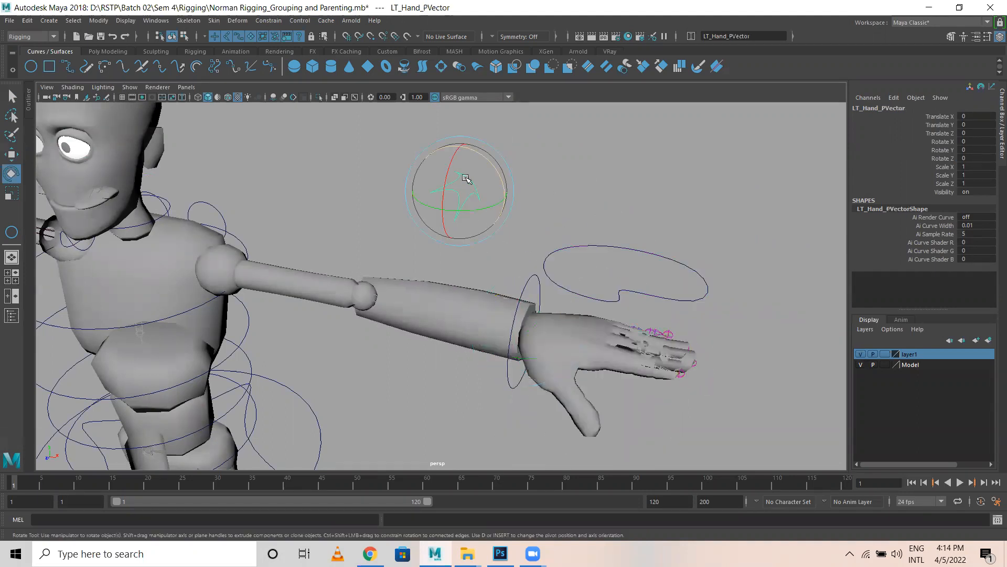
pyautogui.press('w')
pyautogui.moveTo(465, 168); pyautogui.dragTo(386, 293)
pyautogui.scroll(-3, 495, 300)
# Test the torso's deformation by rotating Spine_Ctrl2 about Z, and undo the rotation
pyautogui.click(375, 290)
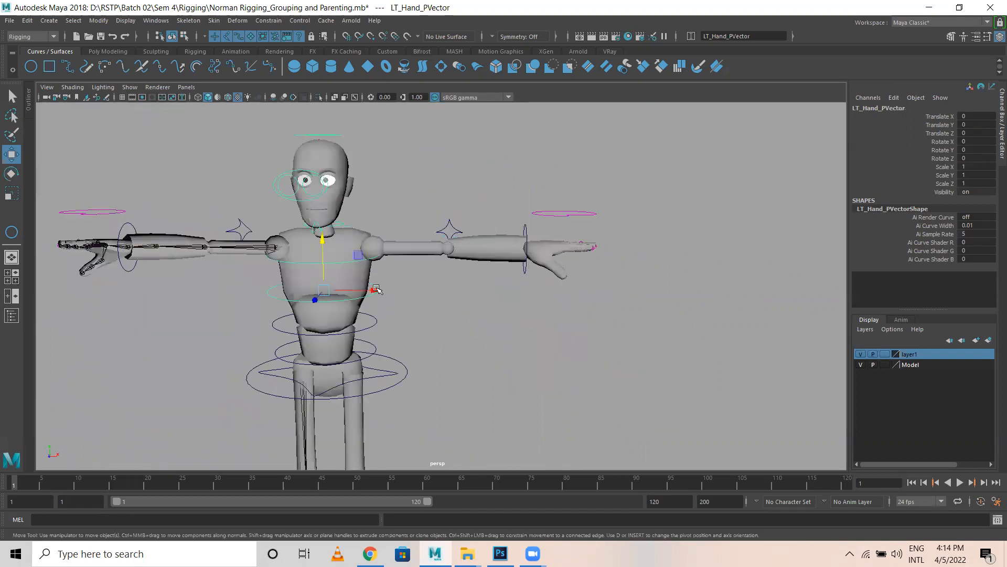
pyautogui.press('e')
pyautogui.moveTo(359, 249); pyautogui.dragTo(306, 240)
pyautogui.hotkey('ctrl', 'z')
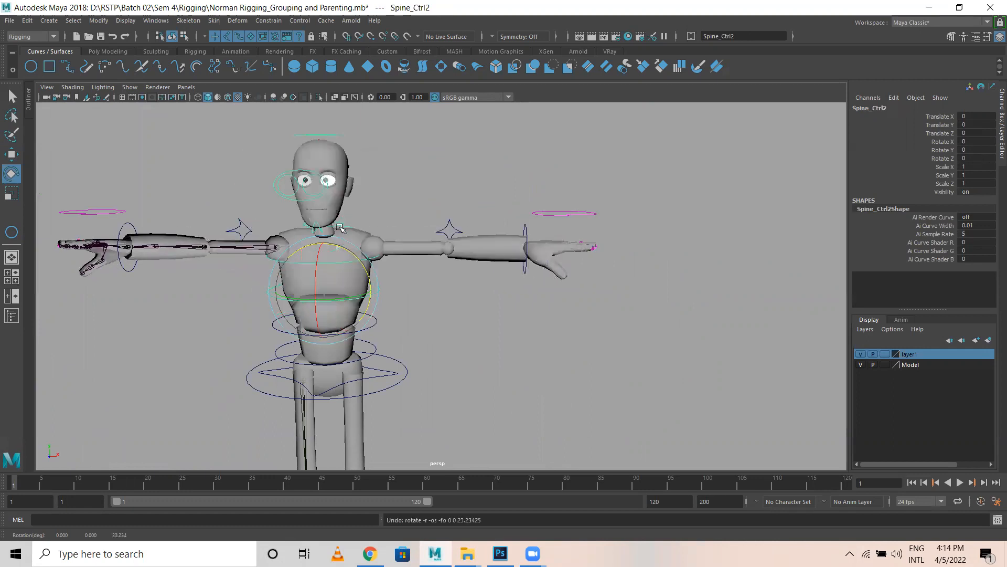
# Test the neck by rotating the control ring around it, and undo the rotation
pyautogui.click(340, 224)
pyautogui.moveTo(351, 185); pyautogui.dragTo(341, 158)
pyautogui.hotkey('ctrl', 'z')
pyautogui.hotkey('ctrl', 'z')
# Test the jaw's movement by rotating Jaw_Ctrl in a side view, and clear the selection
pyautogui.click(432, 167)
pyautogui.keyDown('alt'); pyautogui.moveTo(343, 229); pyautogui.dragTo(249, 196); pyautogui.keyUp('alt')
pyautogui.click(261, 220)
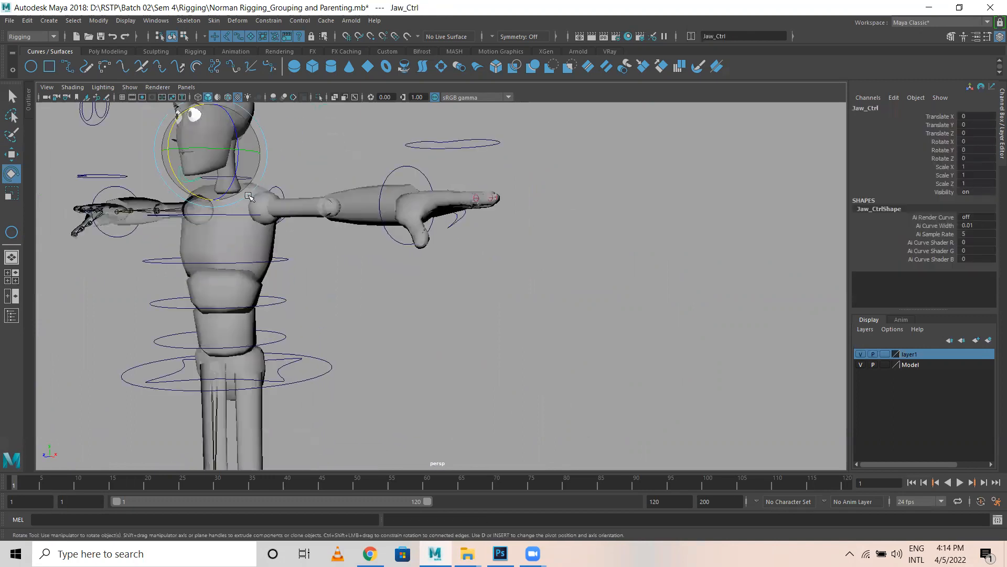
pyautogui.moveTo(177, 132)
pyautogui.mouseDown()
pyautogui.moveTo(161, 129)
pyautogui.moveTo(164, 158)
pyautogui.moveTo(171, 141)
pyautogui.mouseUp()
pyautogui.click(408, 298)
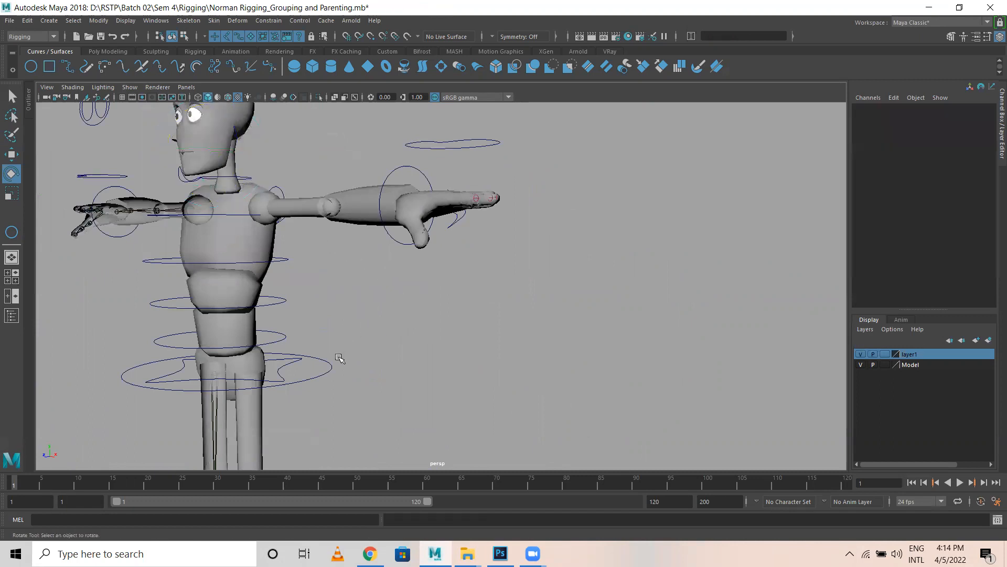
# Test the pelvis deformation by rotating HIP_Ctrl, and undo the rotation
pyautogui.scroll(-1, 451, 370)
pyautogui.click(305, 354)
pyautogui.keyDown('alt'); pyautogui.moveTo(341, 361); pyautogui.dragTo(392, 359); pyautogui.keyUp('alt')
pyautogui.keyDown('alt'); pyautogui.moveTo(392, 359); pyautogui.dragTo(515, 282, button='middle'); pyautogui.keyUp('alt')
pyautogui.scroll(-2, 515, 282)
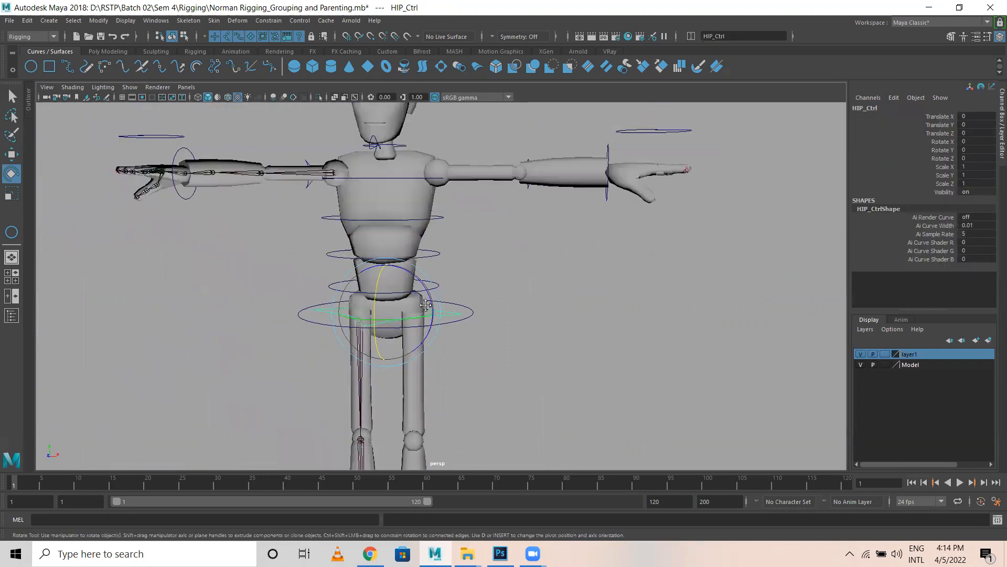
pyautogui.keyDown('alt'); pyautogui.moveTo(430, 293); pyautogui.dragTo(449, 215, button='middle'); pyautogui.keyUp('alt')
pyautogui.moveTo(440, 208); pyautogui.dragTo(454, 228)
pyautogui.hotkey('ctrl', 'z')
# Test the outer control ring around the hips, undo its changes and clear the selection
pyautogui.click(508, 225)
pyautogui.click(487, 236)
pyautogui.hotkey('ctrl', 'z')
pyautogui.keyDown('alt'); pyautogui.moveTo(546, 254); pyautogui.dragTo(340, 278); pyautogui.keyUp('alt')
pyautogui.scroll(-3, 377, 236)
pyautogui.hotkey('ctrl', 'z')
pyautogui.click(481, 302)
# Test the left leg by moving LT_Leg_Ctrl away from the body, undoing each move
pyautogui.keyDown('alt'); pyautogui.moveTo(361, 388); pyautogui.dragTo(427, 365); pyautogui.keyUp('alt')
pyautogui.scroll(3, 413, 347)
pyautogui.click(397, 354)
pyautogui.press('w')
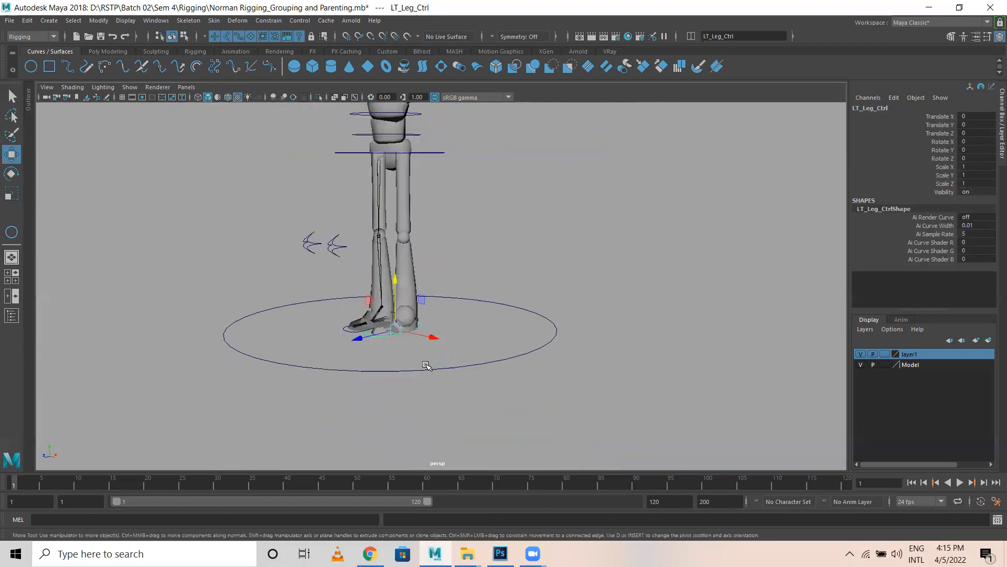
pyautogui.scroll(-3, 425, 384)
pyautogui.moveTo(407, 411)
pyautogui.mouseDown()
pyautogui.moveTo(513, 382)
pyautogui.moveTo(532, 392)
pyautogui.moveTo(511, 407)
pyautogui.moveTo(412, 404)
pyautogui.moveTo(415, 429)
pyautogui.mouseUp()
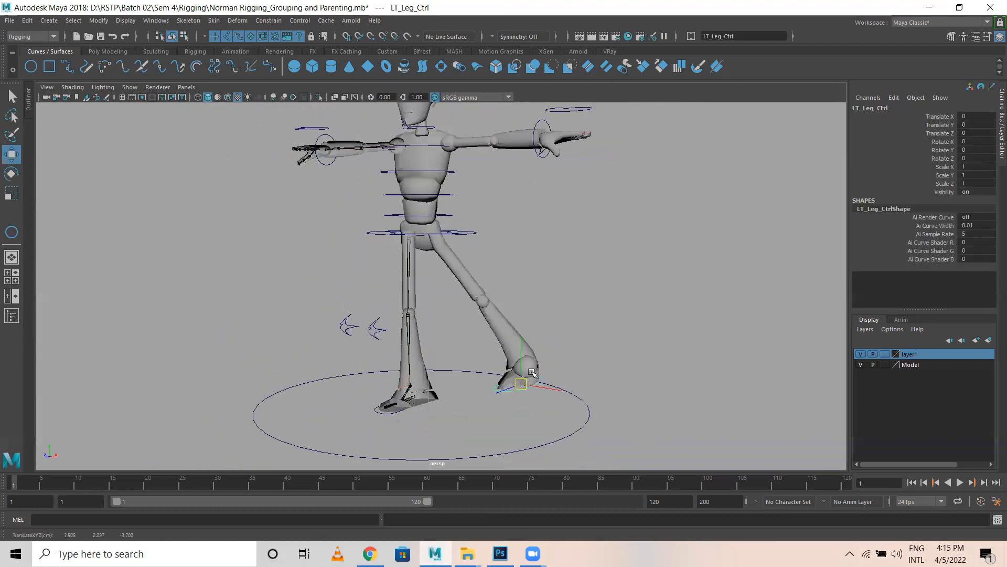
pyautogui.hotkey('ctrl', 'z')
pyautogui.moveTo(406, 394); pyautogui.dragTo(470, 398)
pyautogui.hotkey('ctrl', 'z')
# Raise the left leg sideways to about hip height with LT_Leg_Ctrl, undo the move and clear the selection
pyautogui.keyDown('alt'); pyautogui.moveTo(376, 367); pyautogui.dragTo(656, 278); pyautogui.keyUp('alt')
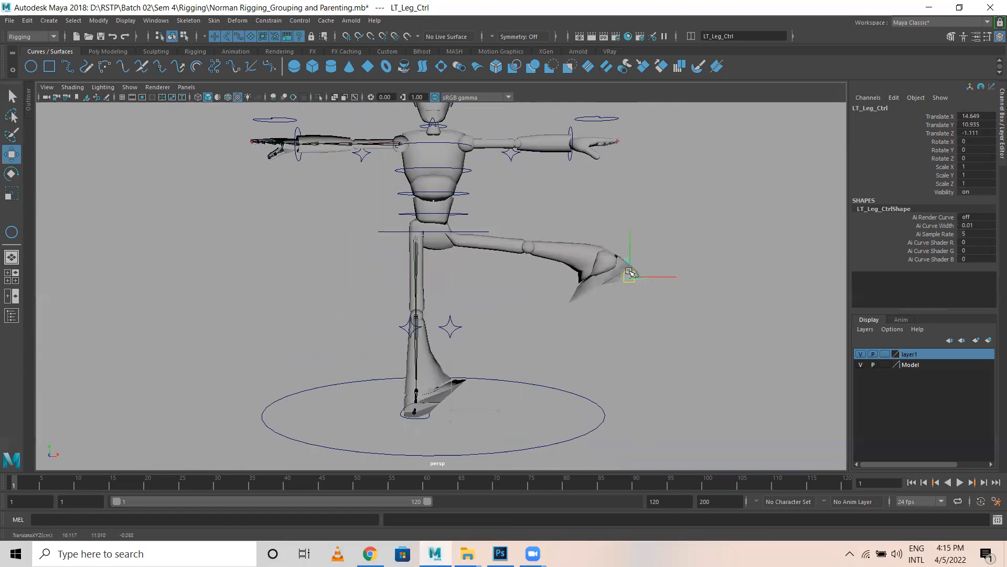
pyautogui.hotkey('ctrl', 'z')
pyautogui.scroll(-5, 507, 334)
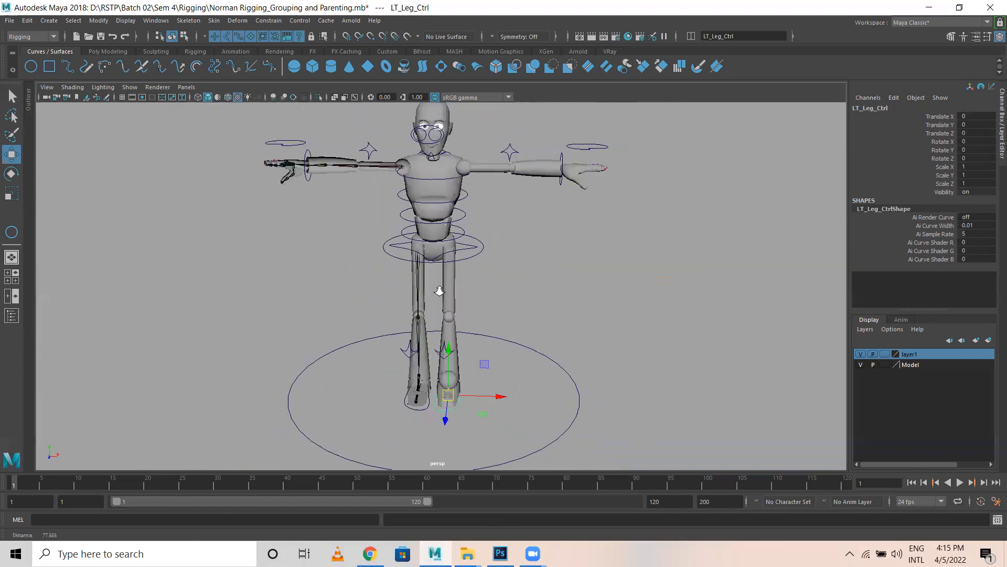
pyautogui.click(325, 243)
# Test moving the whole character with Global_Ctrl, and undo the move
pyautogui.scroll(3, 325, 243)
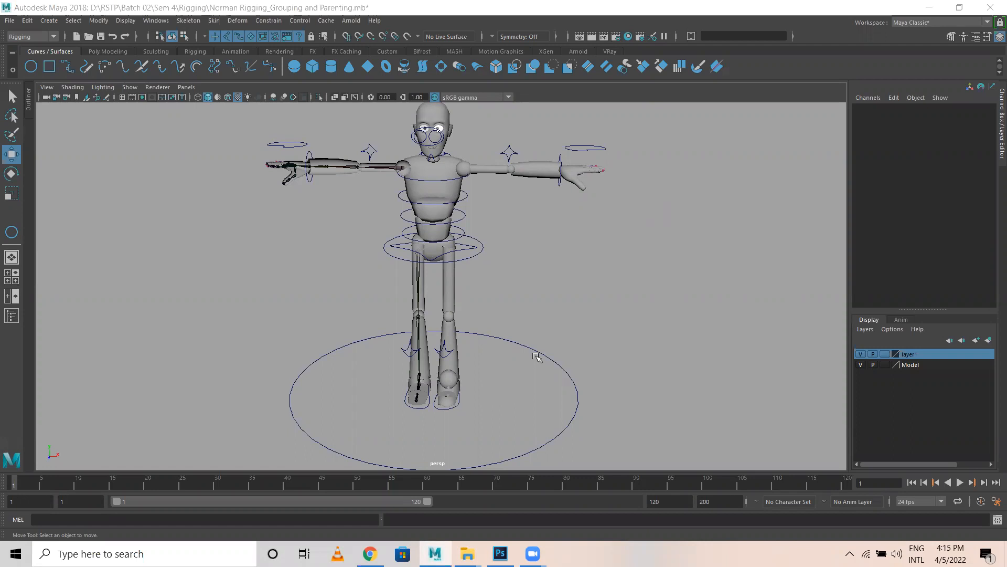
pyautogui.moveTo(541, 326); pyautogui.dragTo(541, 396)
pyautogui.moveTo(433, 390); pyautogui.dragTo(459, 362)
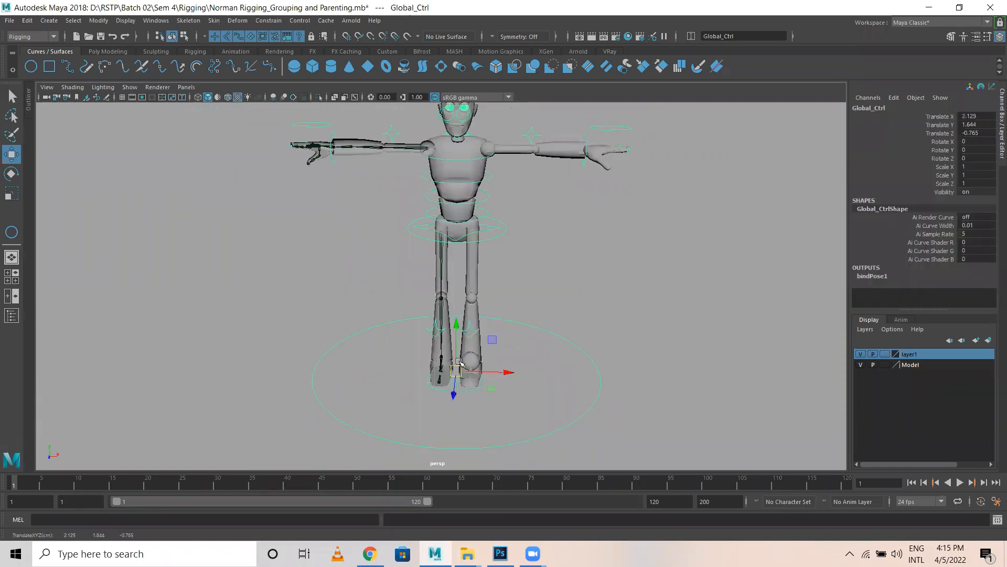
pyautogui.hotkey('ctrl', 'z')
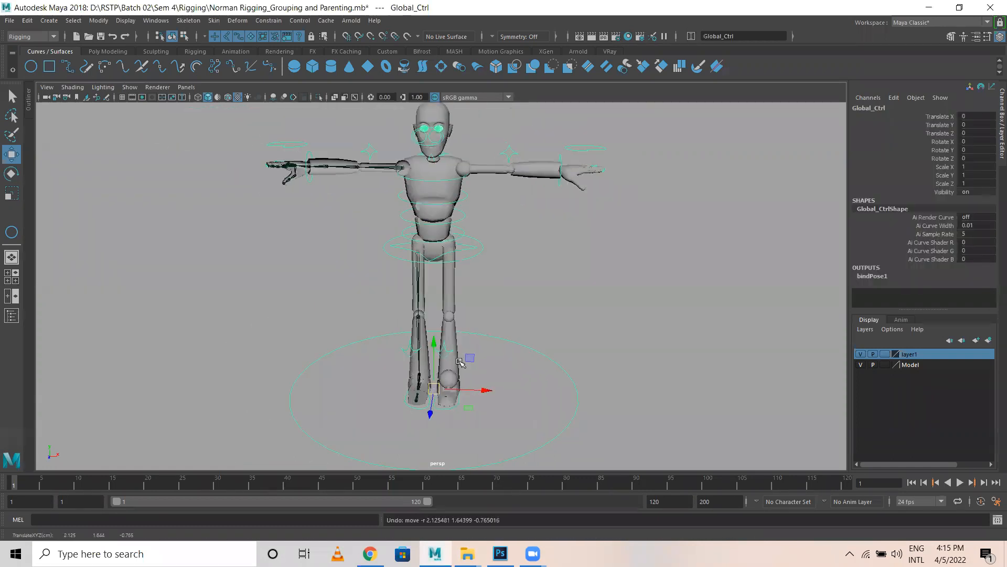
# Clear the selection and save the scene under its existing file name
pyautogui.click(565, 243)
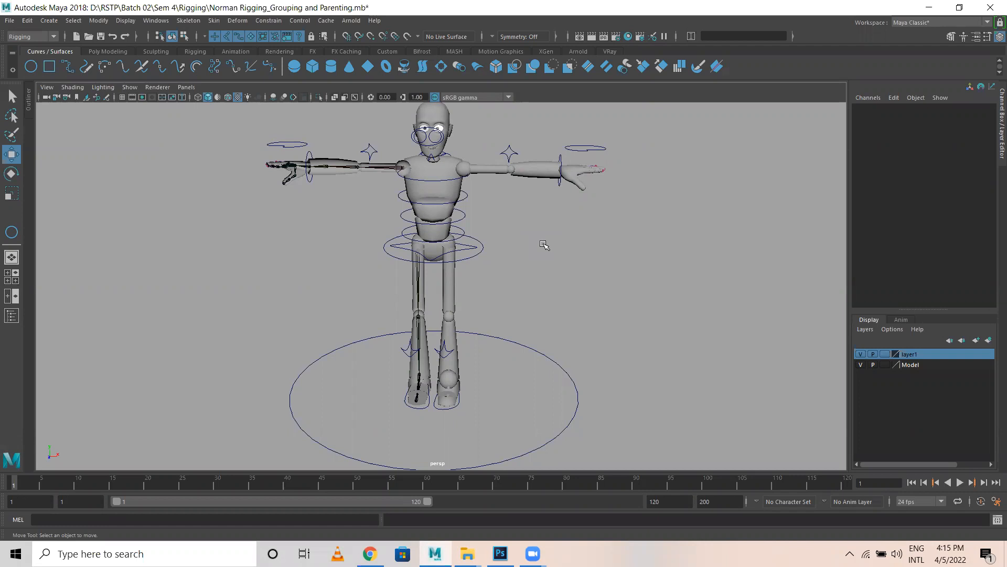
pyautogui.hotkey('ctrl', 's')
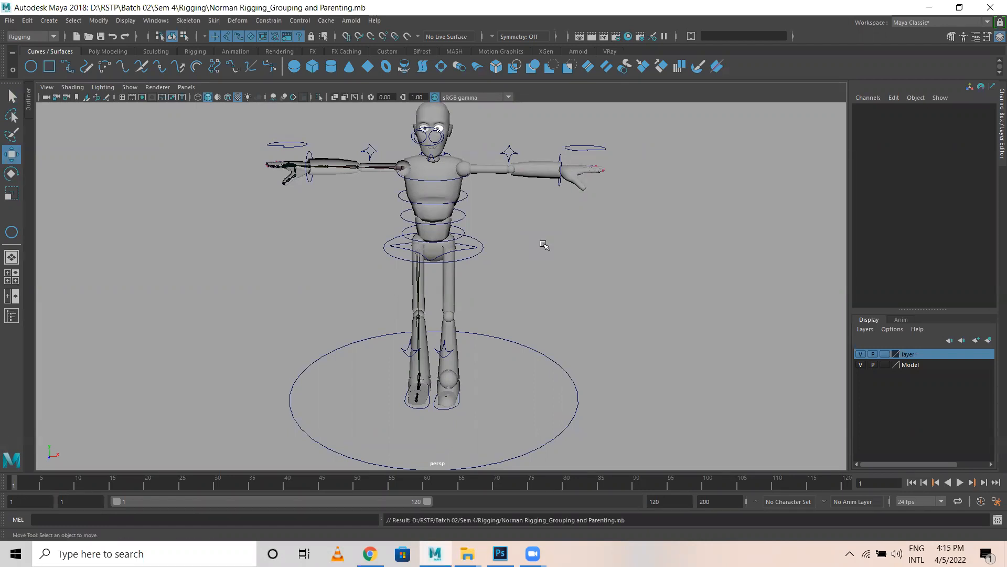